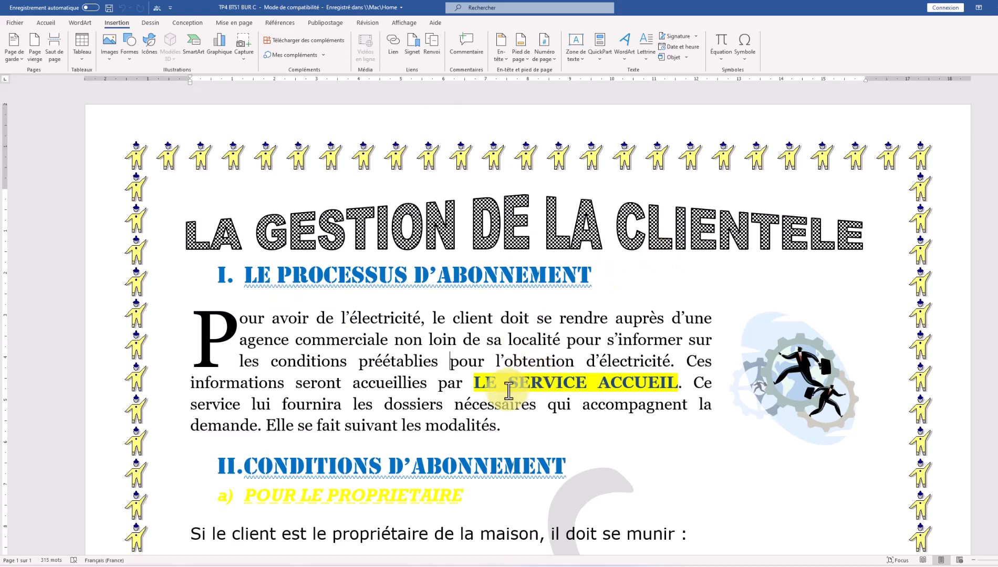
# Examine the finished model document down to the formatting specification table at its end
pyautogui.scroll(-3, 531, 270)
pyautogui.scroll(-8, 531, 270)
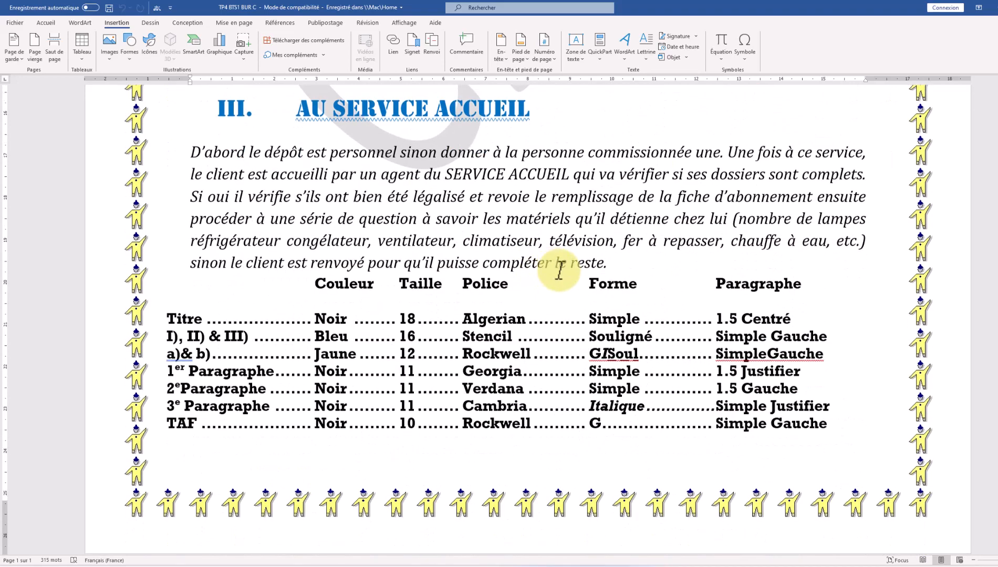
pyautogui.scroll(1, 556, 268)
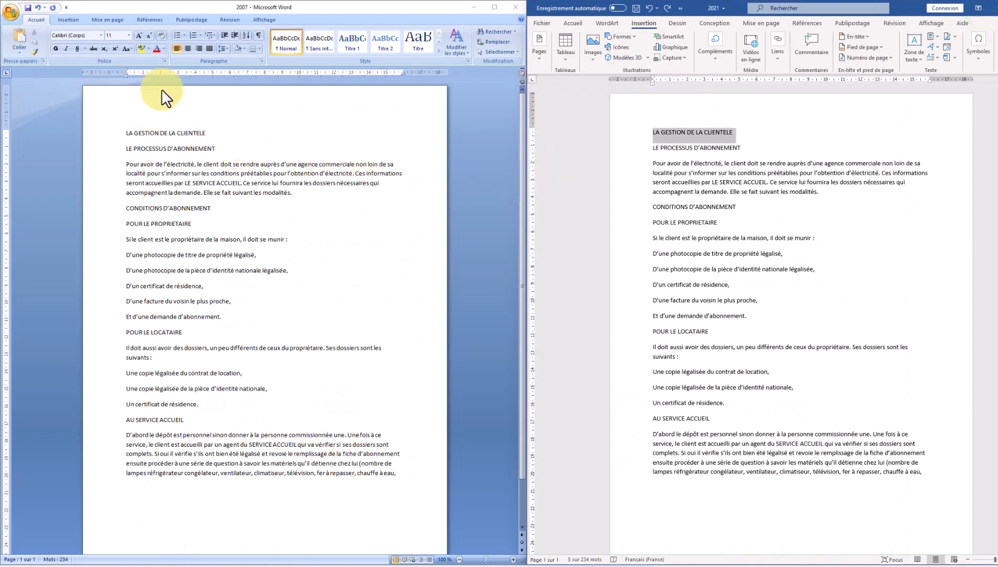
pyautogui.click(245, 144)
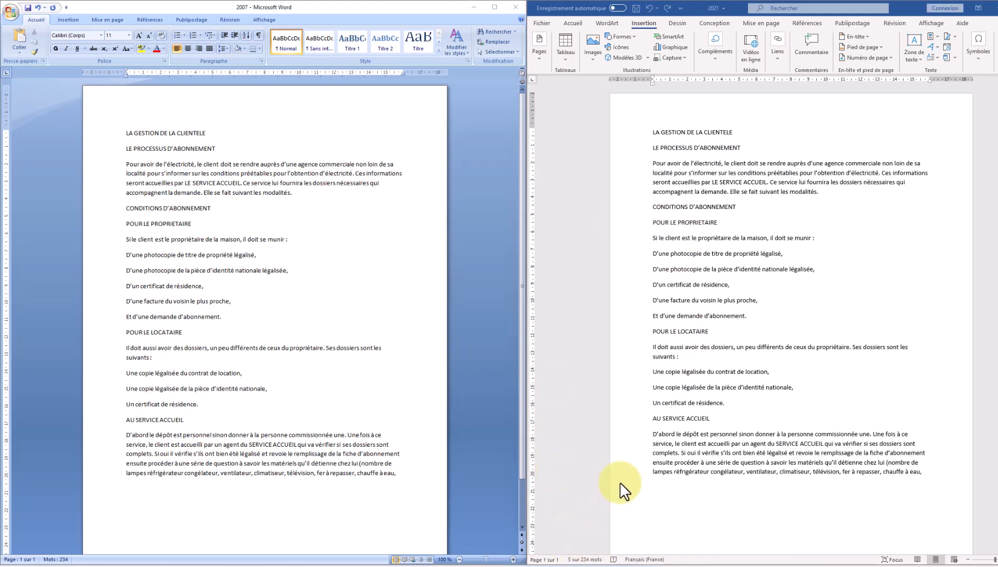
pyautogui.moveTo(638, 566)
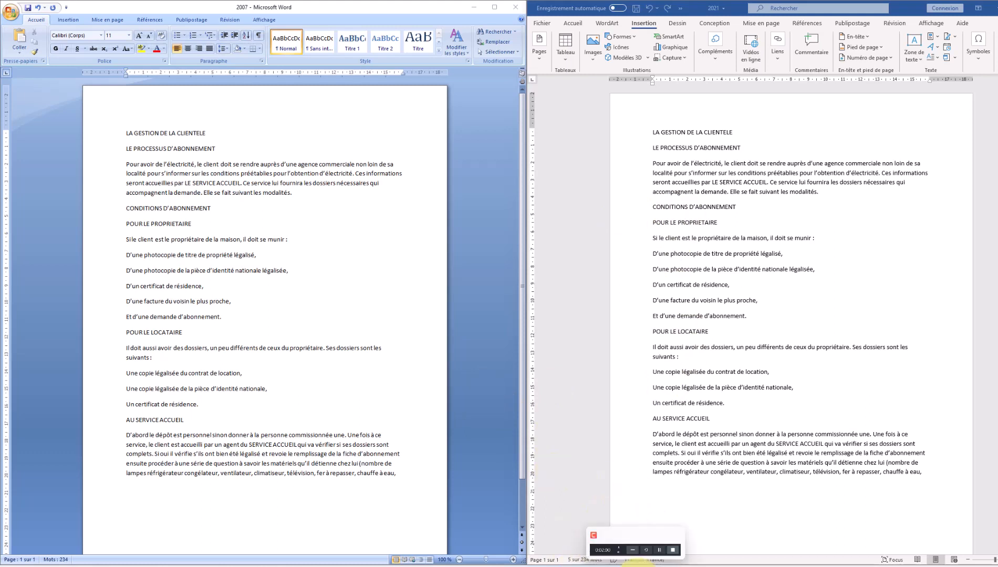
pyautogui.click(625, 551)
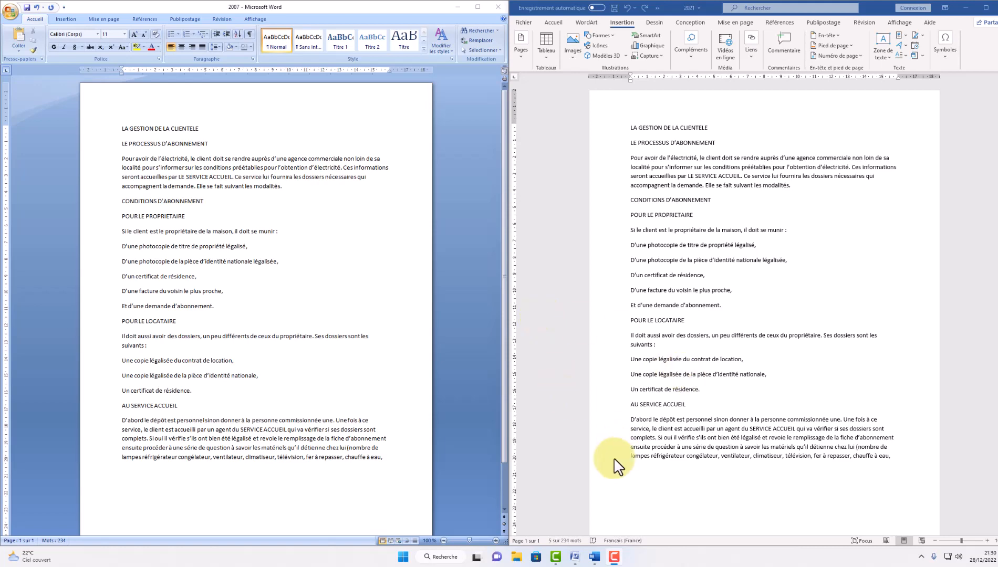
# Bring up the TP4 BTS1 BUR C model document to examine its WordArt title, and minimize it again
pyautogui.click(574, 558)
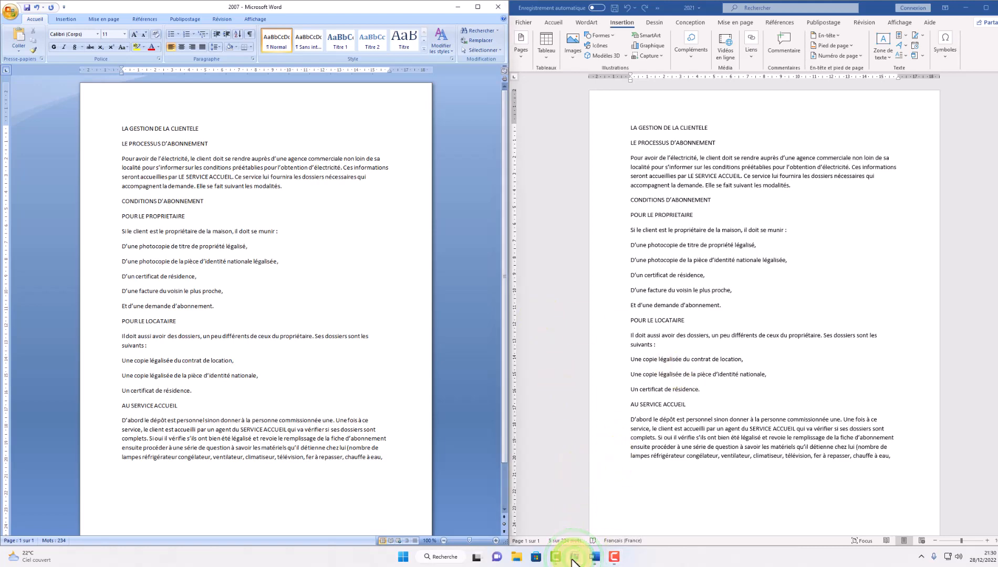
pyautogui.click(575, 557)
pyautogui.click(574, 557)
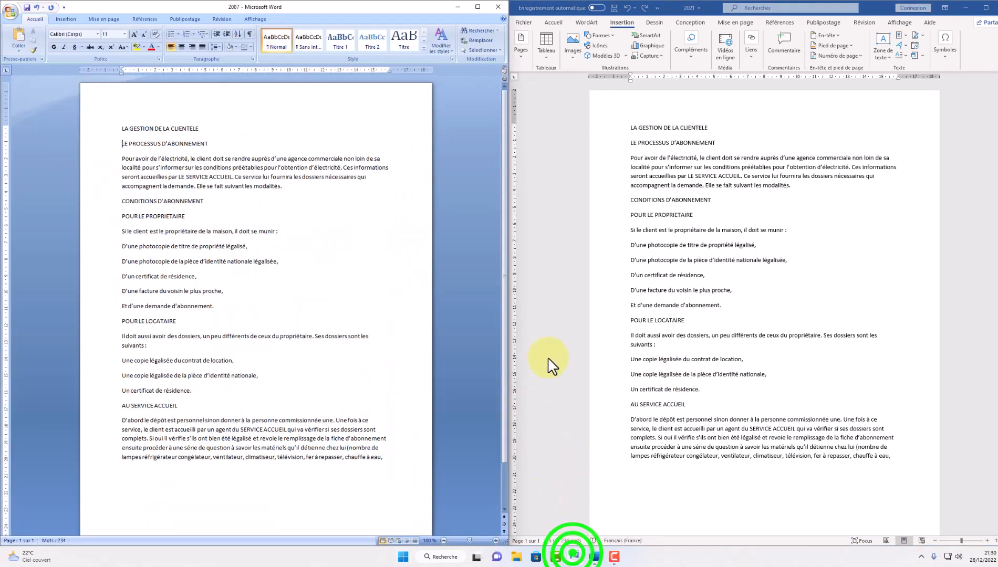
pyautogui.click(594, 556)
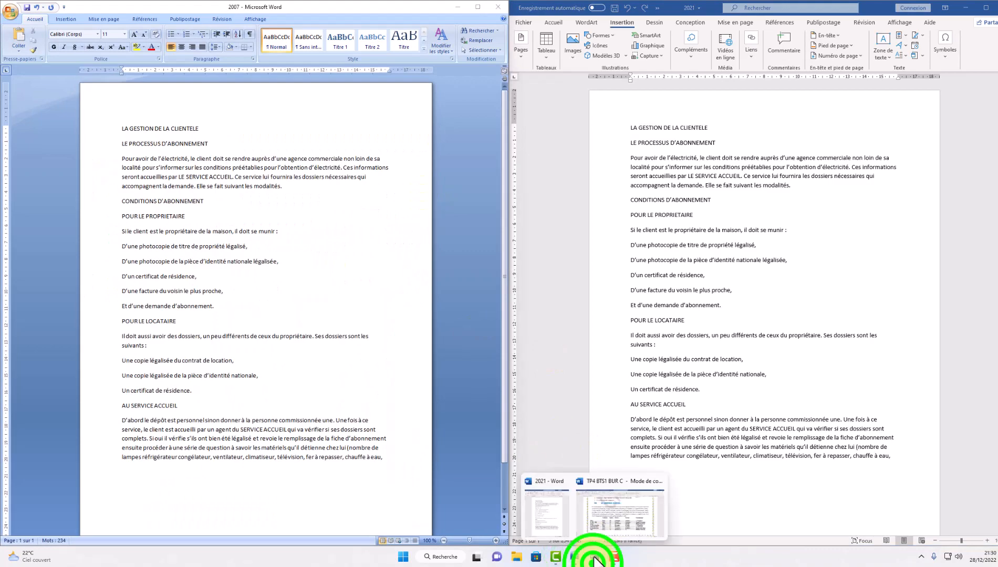
pyautogui.click(616, 518)
pyautogui.scroll(10, 512, 315)
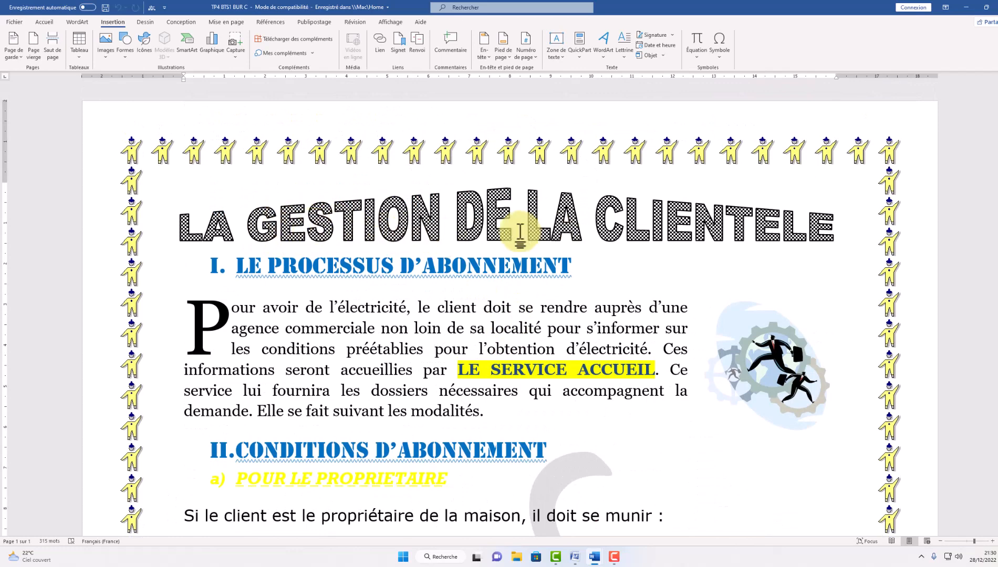
pyautogui.click(970, 16)
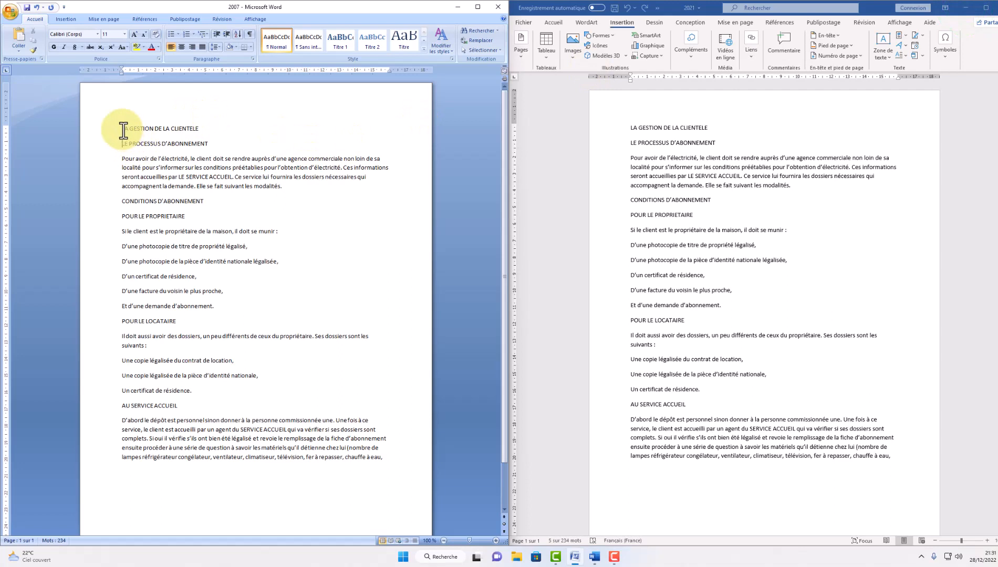
# Convert the title line LA GESTION DE LA CLIENTELE in the 2007 document into outlined WordArt with Arial Black at size 36
pyautogui.click(123, 130)
pyautogui.moveTo(123, 129); pyautogui.dragTo(200, 130)
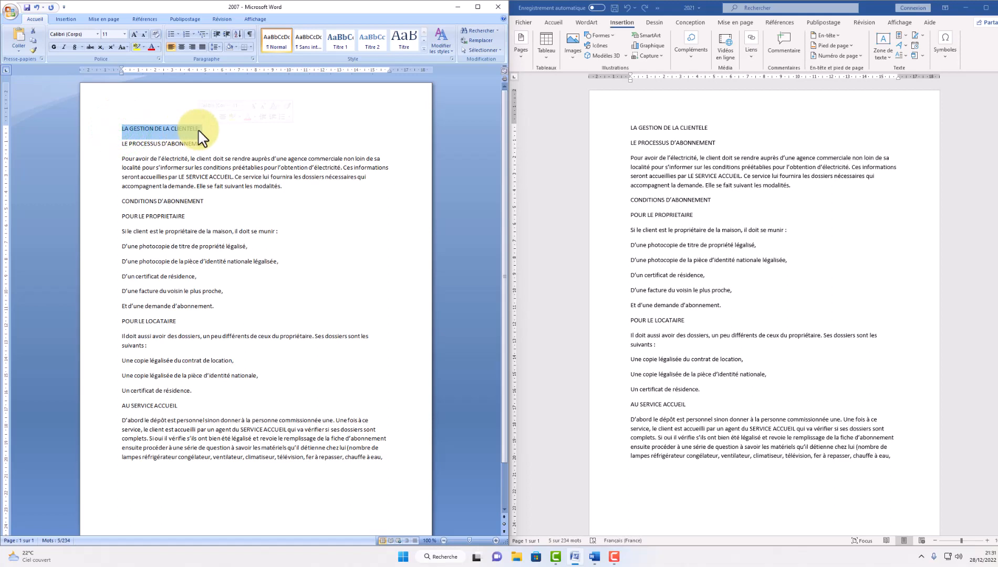
pyautogui.click(69, 19)
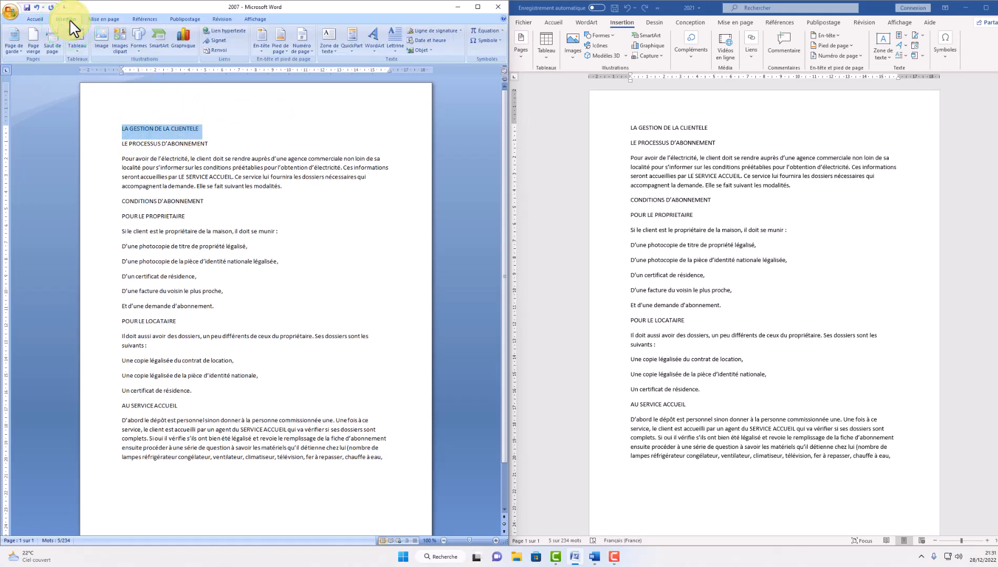
pyautogui.click(494, 541)
pyautogui.click(495, 541)
pyautogui.click(495, 540)
pyautogui.click(495, 540)
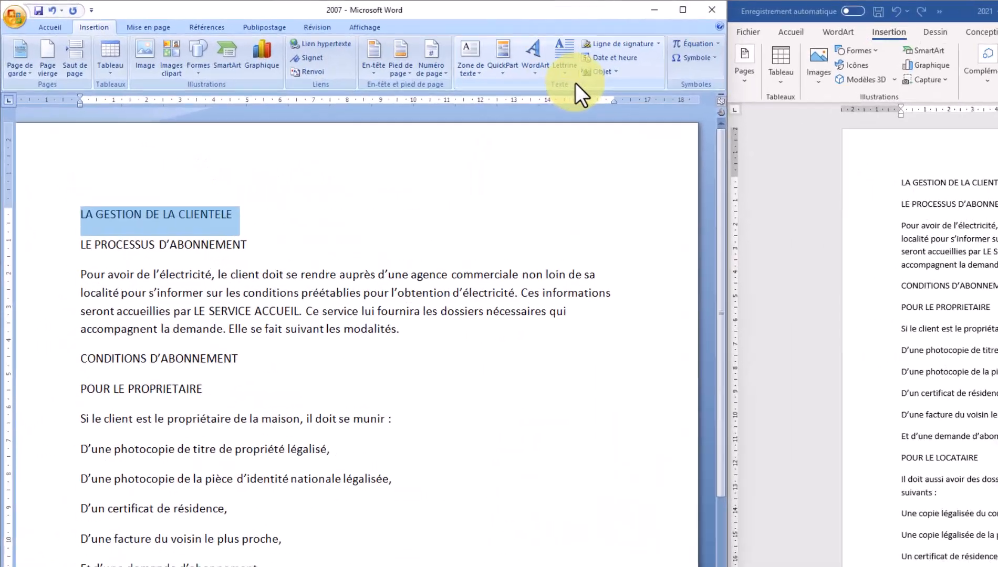
pyautogui.click(535, 60)
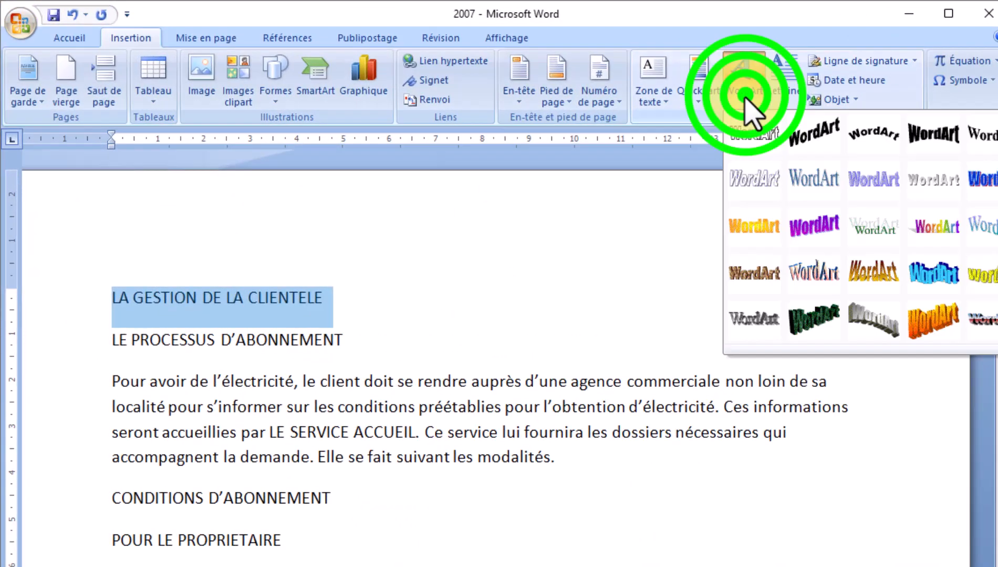
pyautogui.click(756, 143)
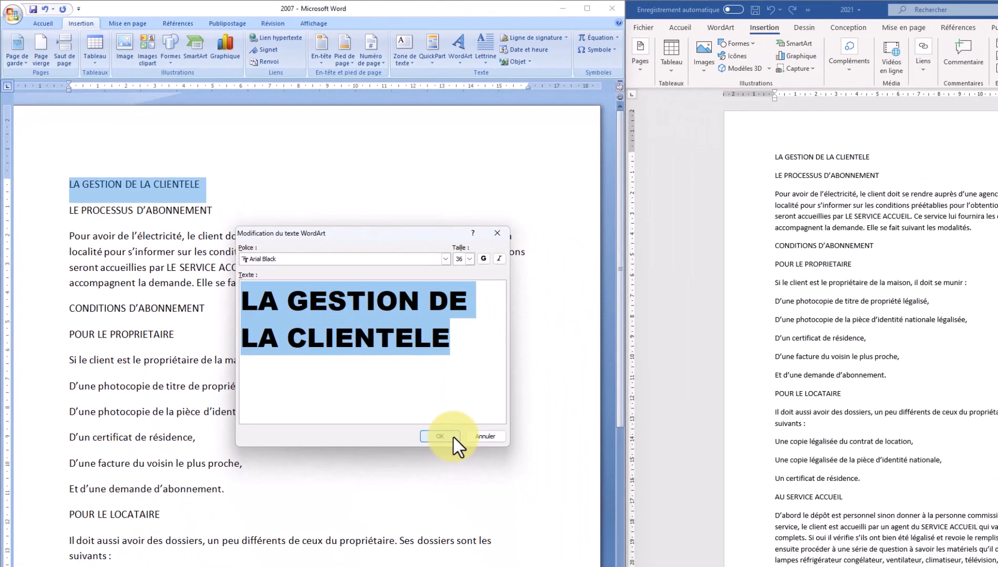
pyautogui.click(452, 438)
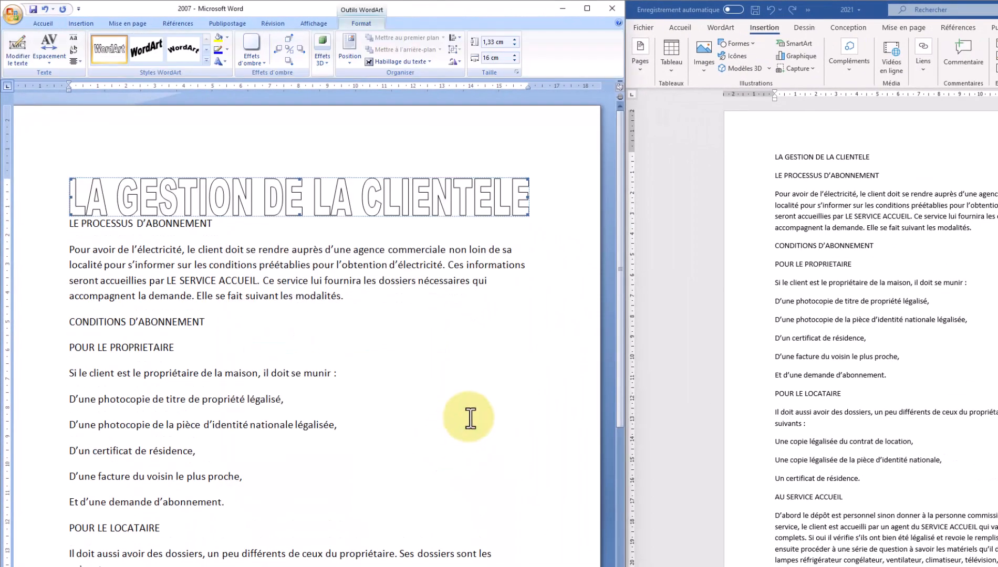
# Convert the title line LA GESTION DE LA CLIENTELE in the 2021 document into WordArt using the first gallery style
pyautogui.click(835, 197)
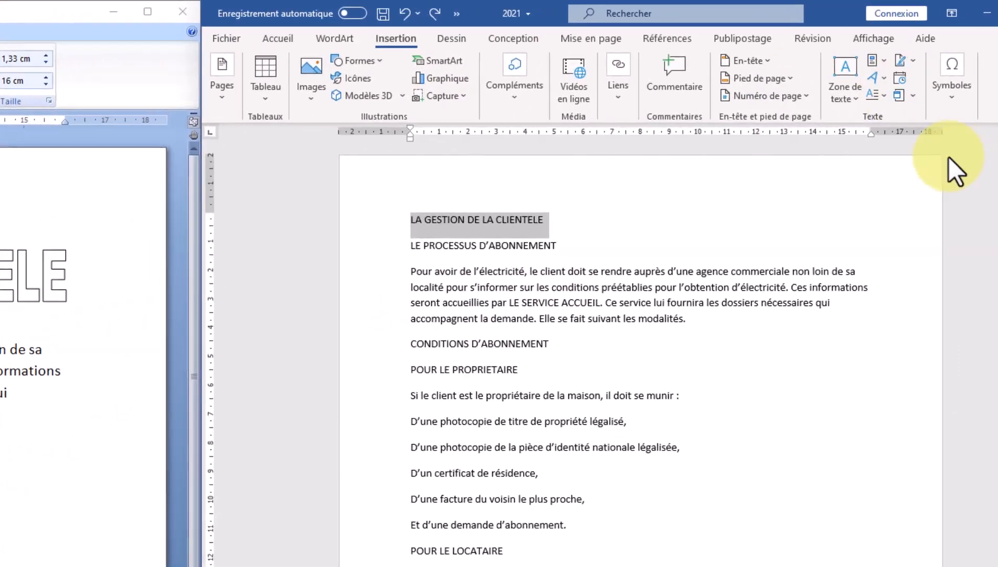
pyautogui.click(878, 78)
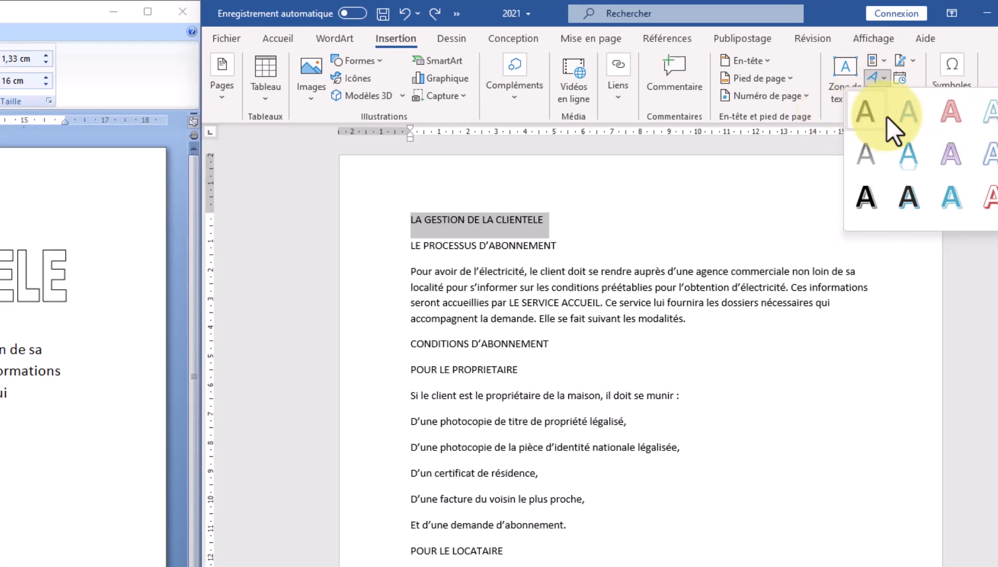
pyautogui.click(860, 117)
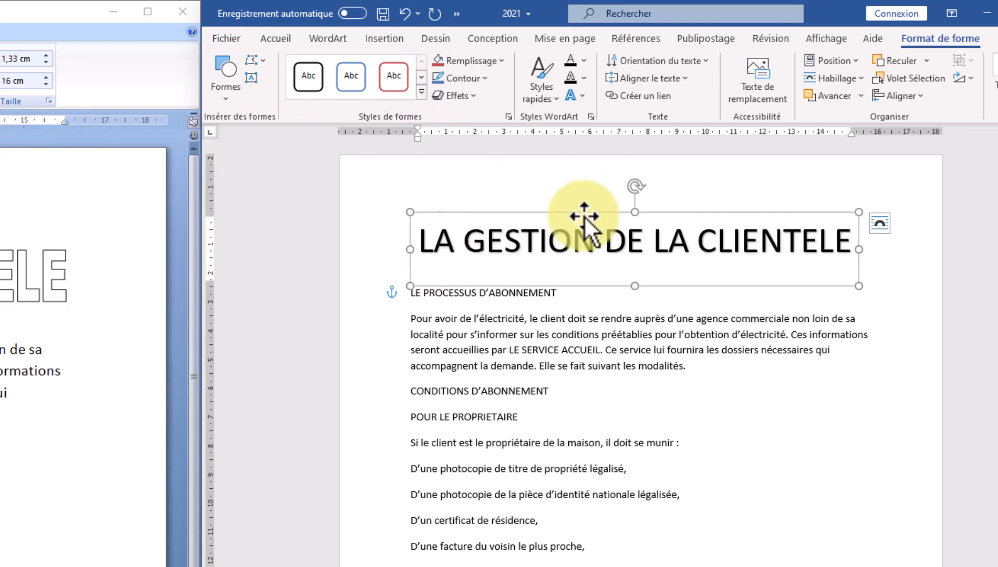
# Warp the WordArt title in the 2007 document with the Déformation shape that makes the middle letters tallest
pyautogui.click(32, 276)
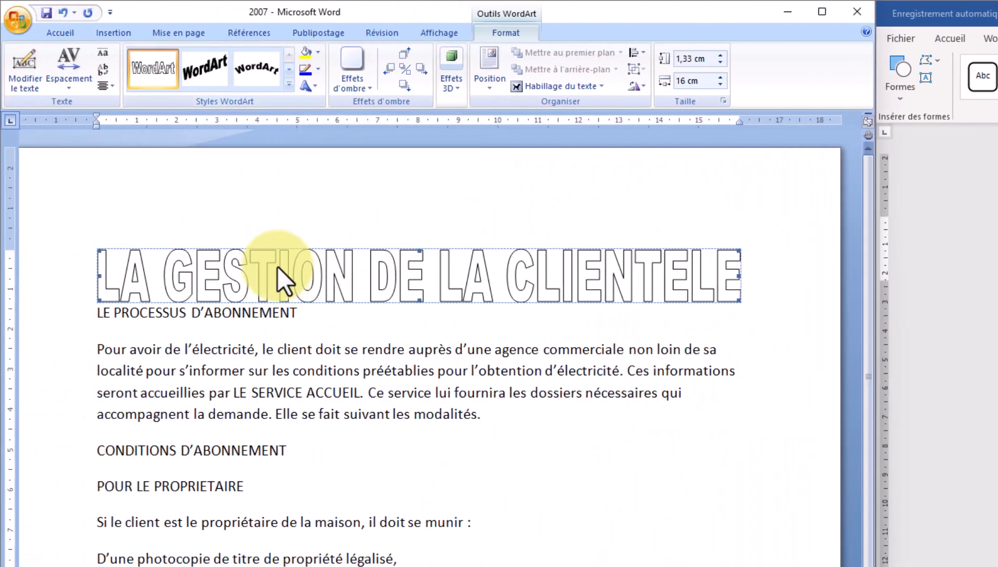
pyautogui.click(314, 89)
pyautogui.click(332, 169)
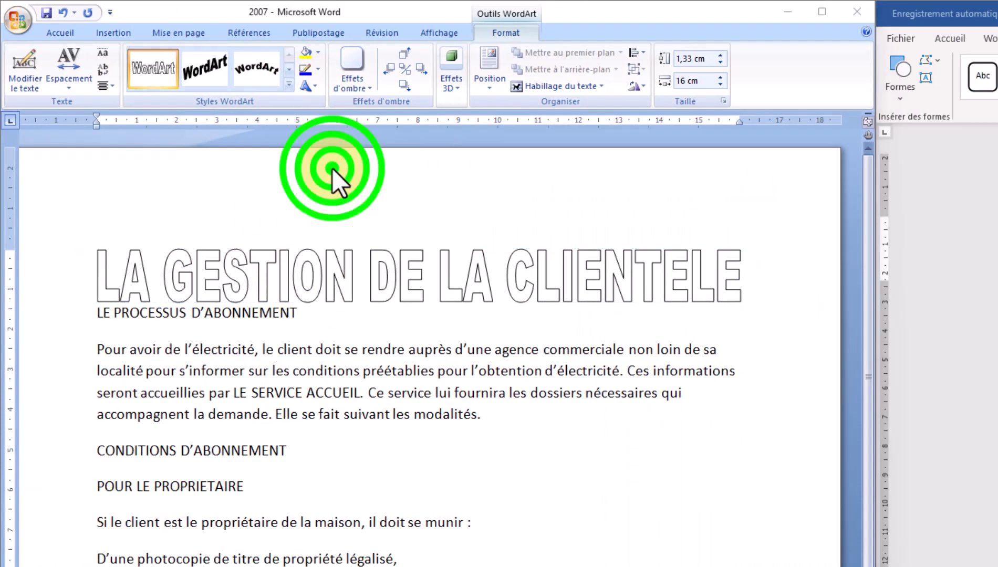
pyautogui.click(317, 86)
pyautogui.click(315, 86)
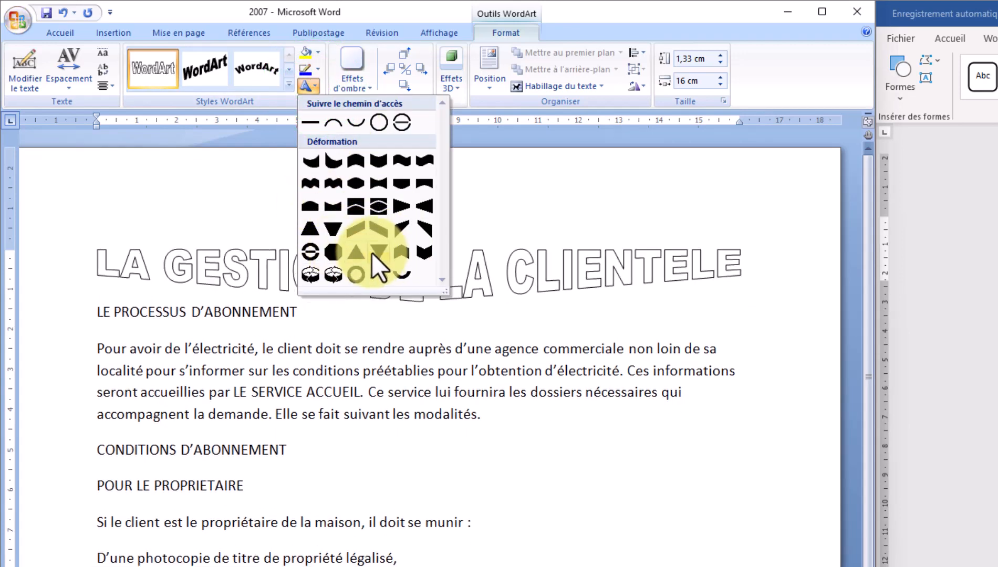
pyautogui.click(355, 253)
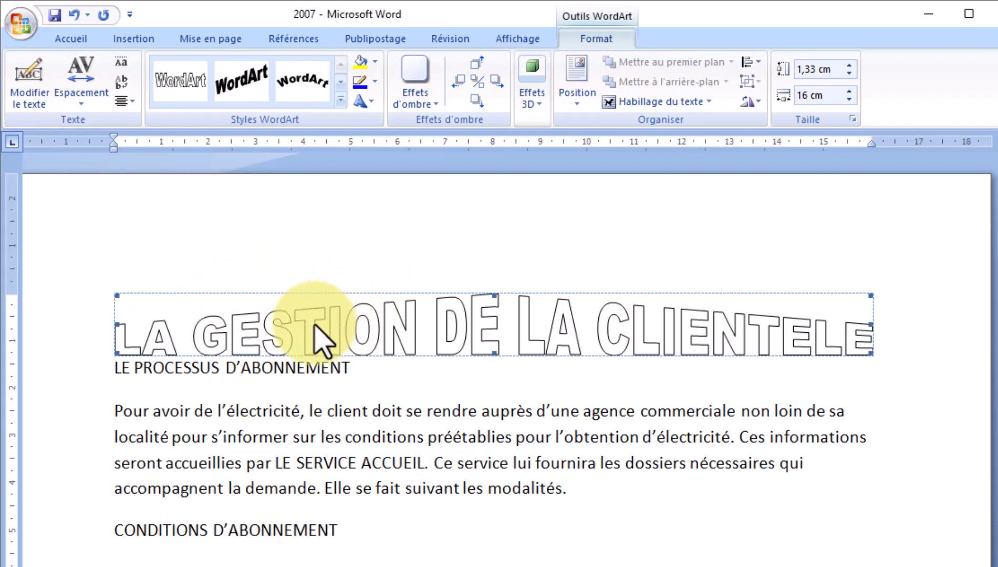
# Try to move the WordArt title in the 2007 document higher on the page
pyautogui.moveTo(314, 326); pyautogui.dragTo(306, 222)
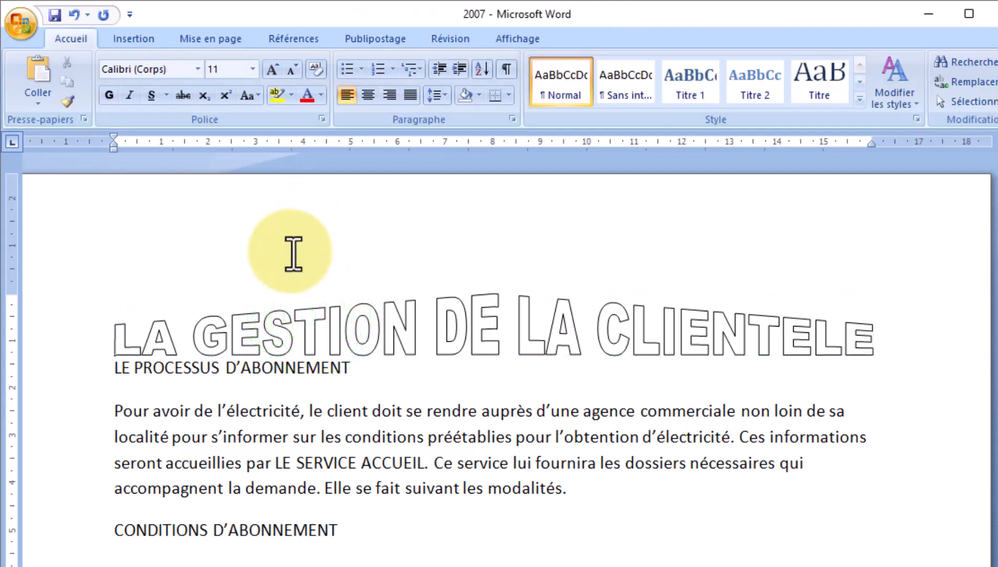
pyautogui.click(286, 336)
pyautogui.moveTo(285, 341); pyautogui.dragTo(276, 211)
# Set the WordArt title's text wrapping to Carré and move it up into the page's top margin
pyautogui.click(273, 333)
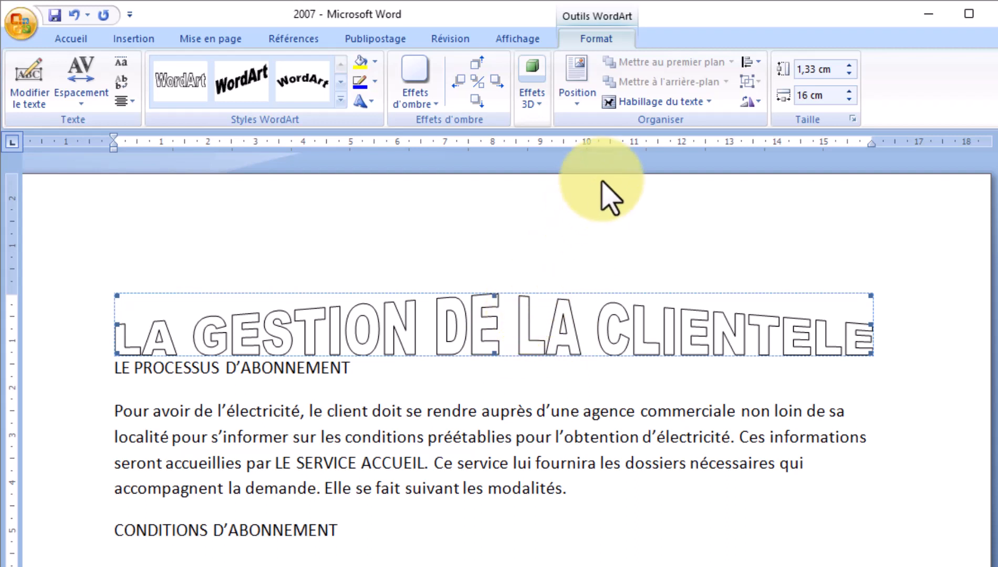
pyautogui.click(659, 102)
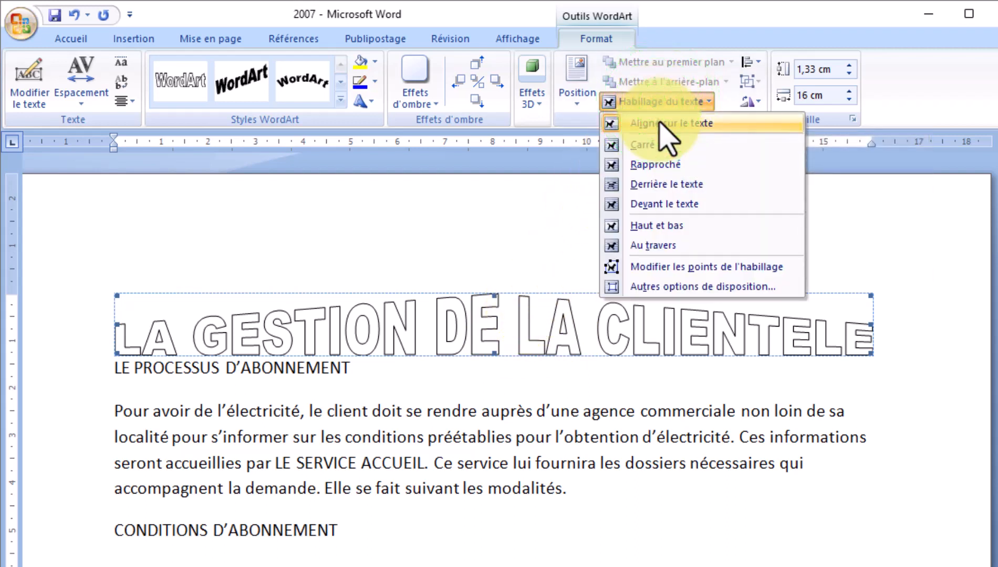
pyautogui.click(645, 147)
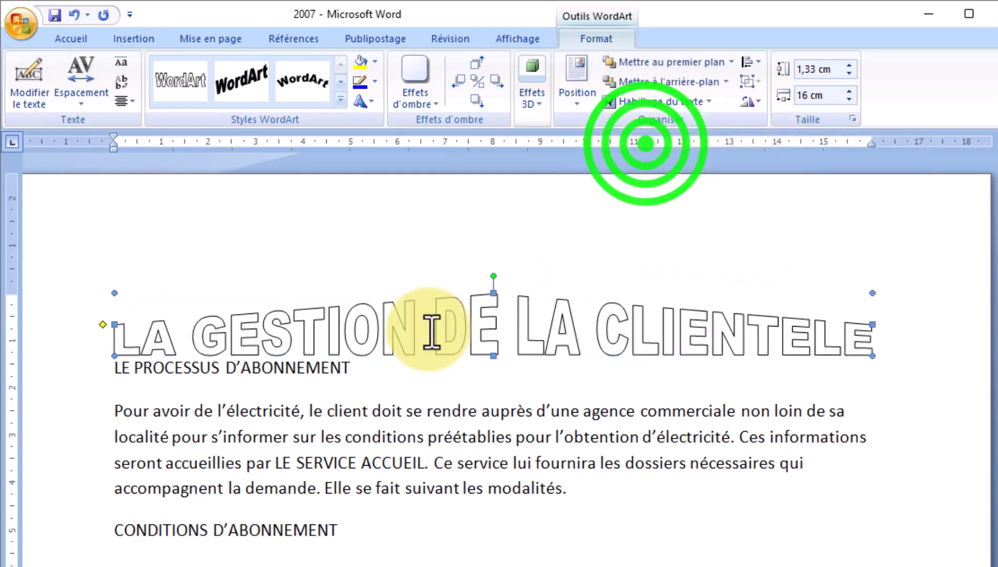
pyautogui.click(391, 321)
pyautogui.moveTo(391, 320); pyautogui.dragTo(390, 249)
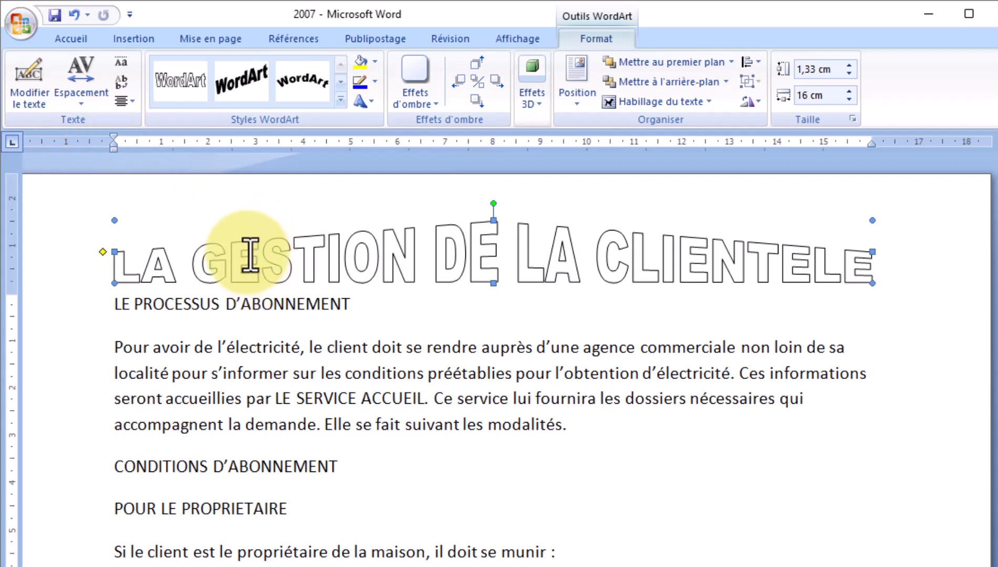
pyautogui.click(319, 477)
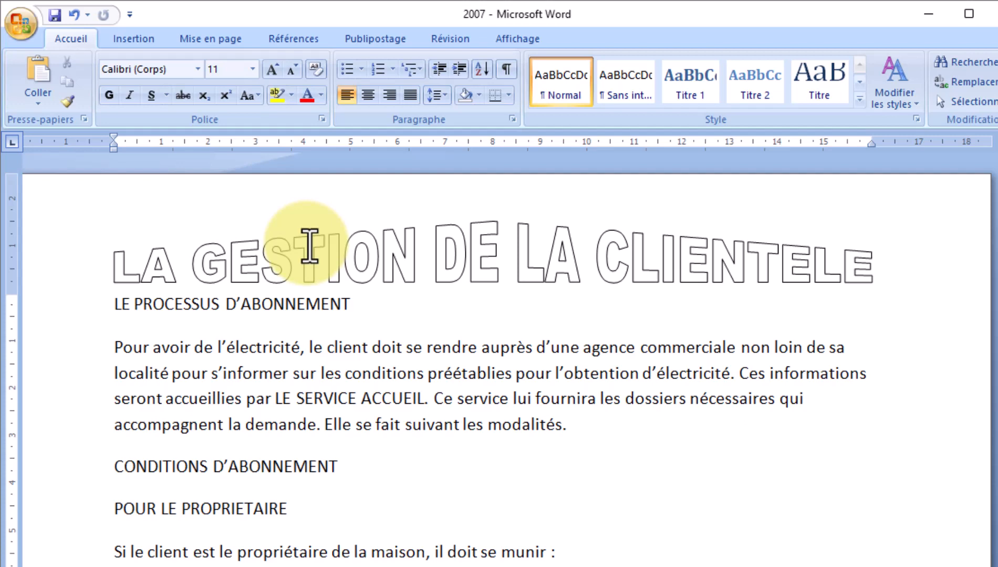
pyautogui.click(310, 246)
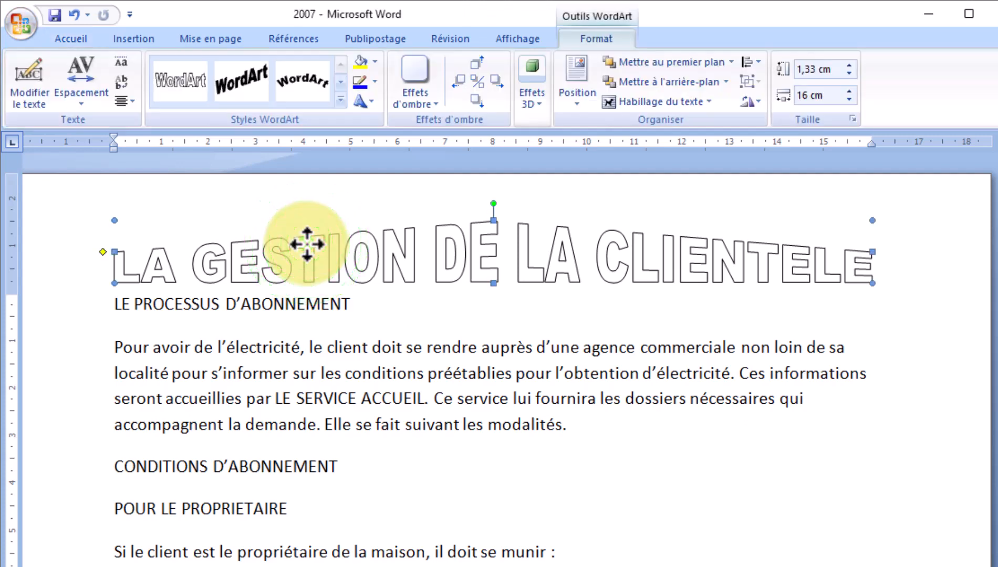
pyautogui.moveTo(304, 372); pyautogui.dragTo(304, 401)
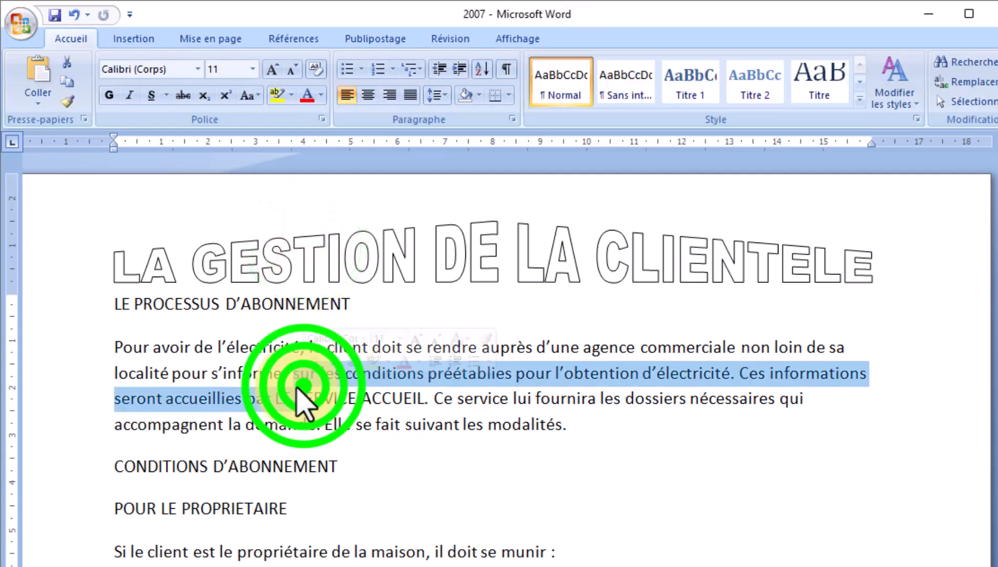
pyautogui.click(233, 411)
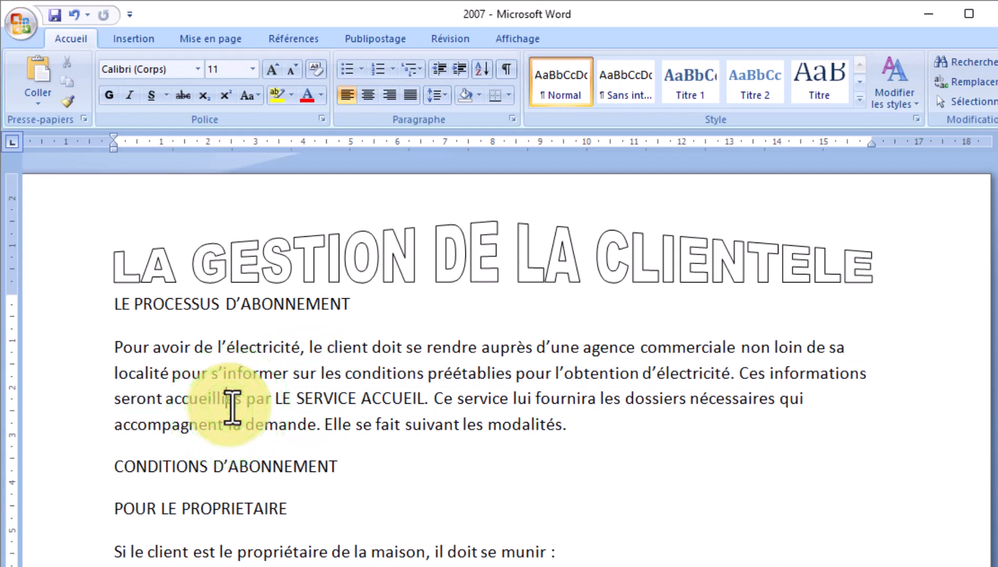
pyautogui.click(272, 266)
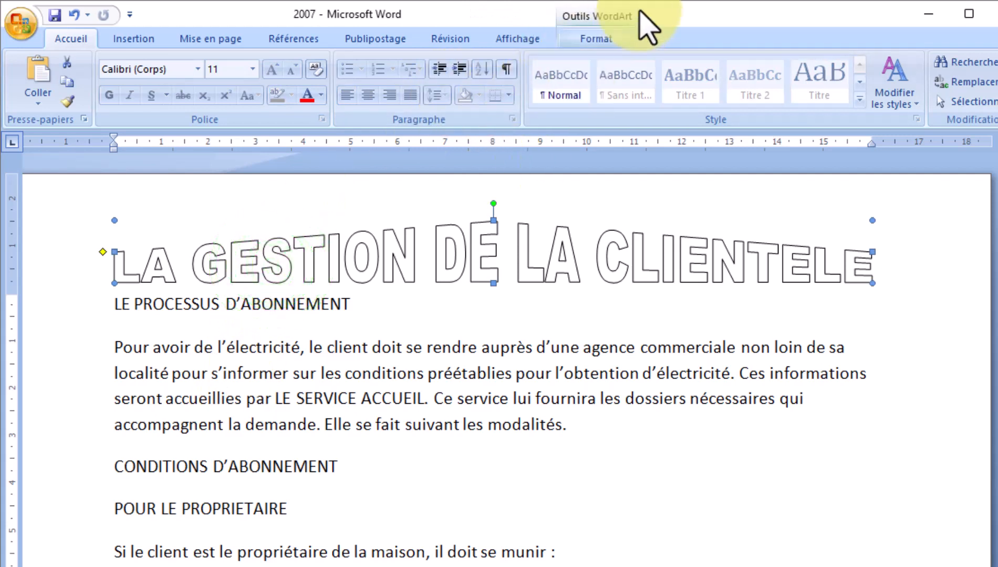
pyautogui.click(594, 39)
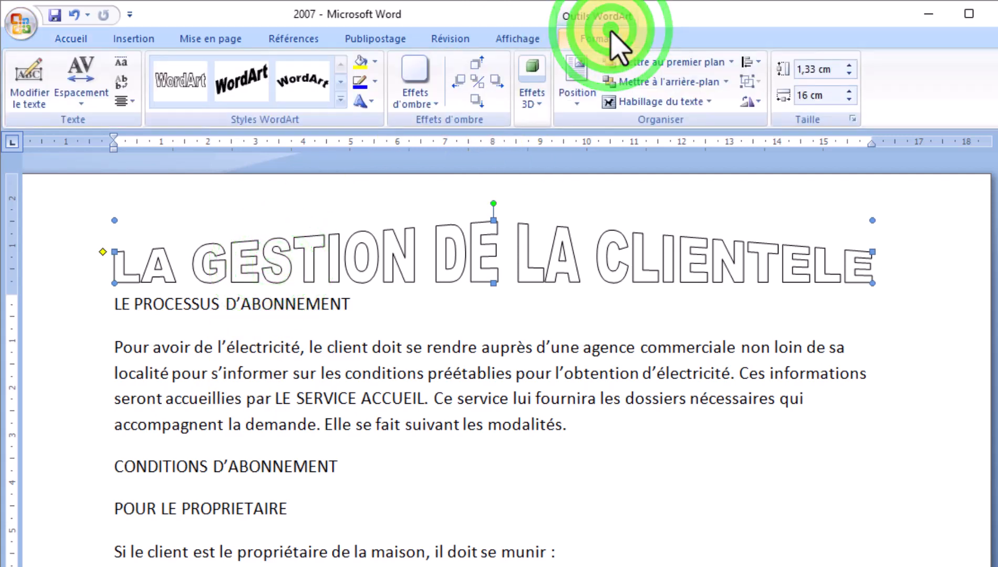
pyautogui.click(375, 61)
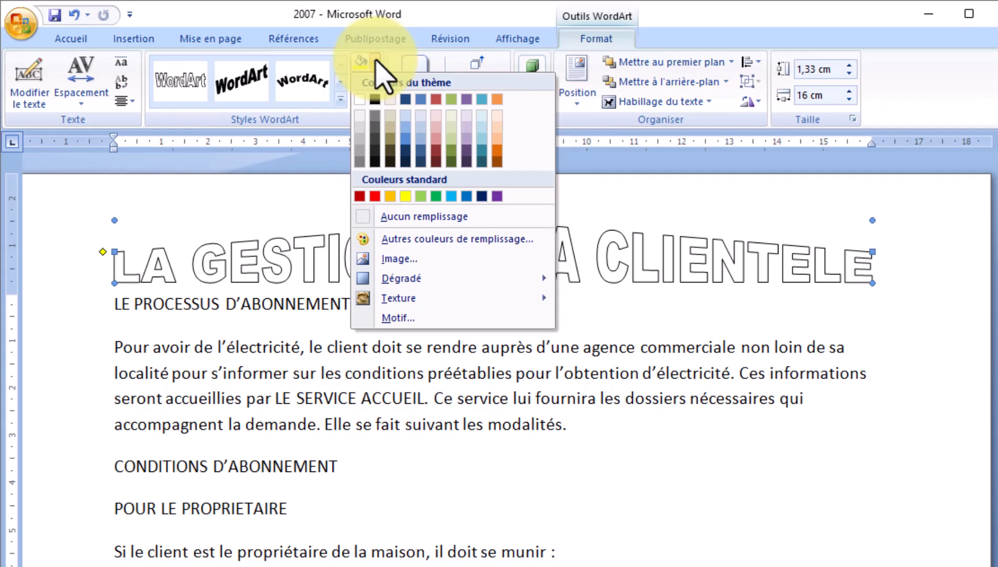
pyautogui.click(304, 367)
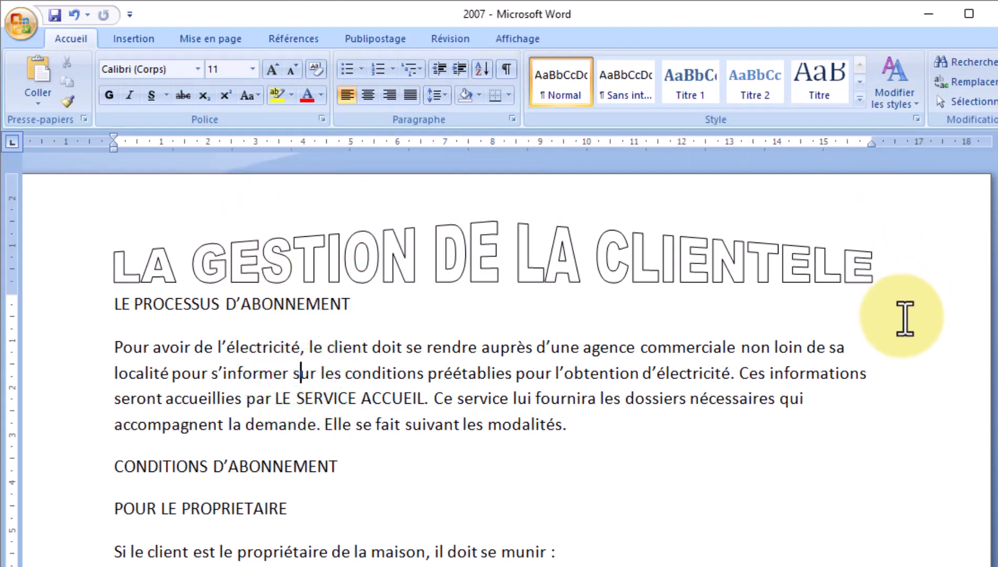
# Fill the WordArt title in the 2007 document with the Grand damier pattern
pyautogui.click(310, 265)
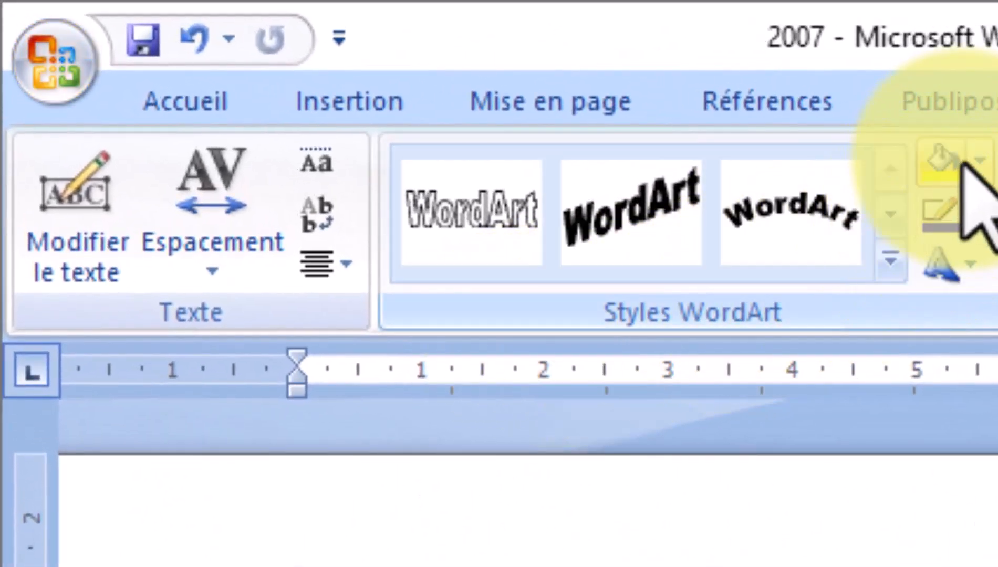
pyautogui.click(980, 161)
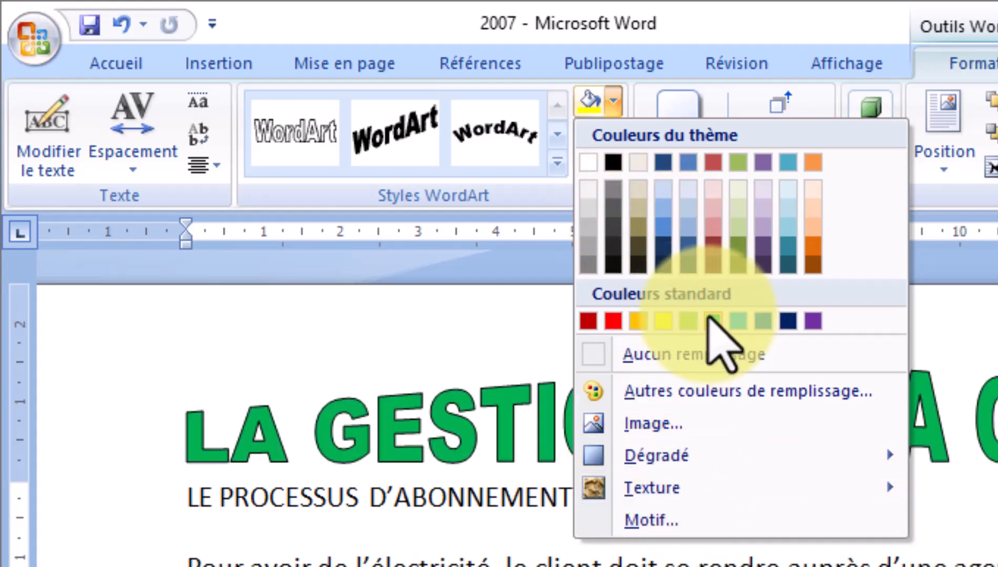
pyautogui.click(672, 519)
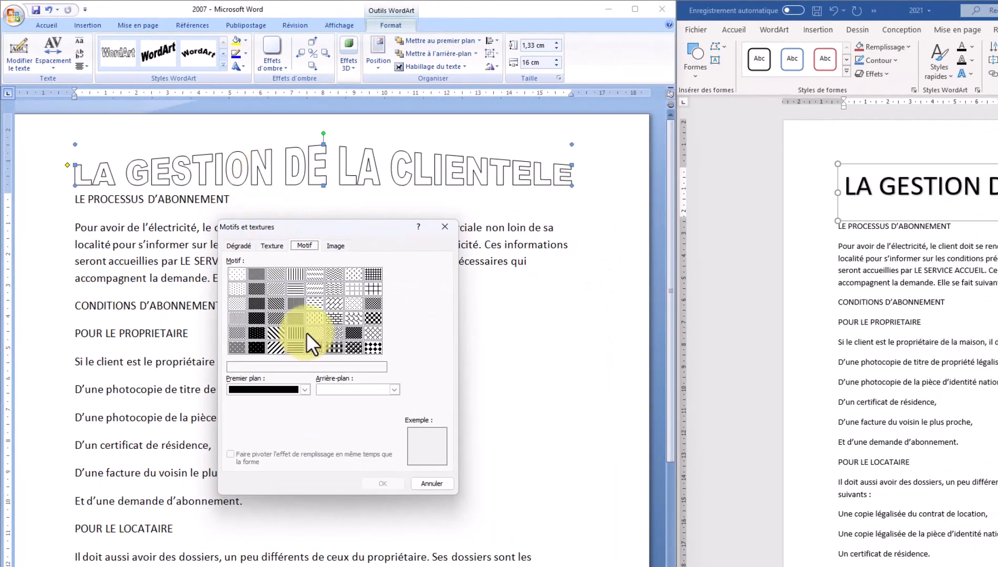
pyautogui.click(336, 348)
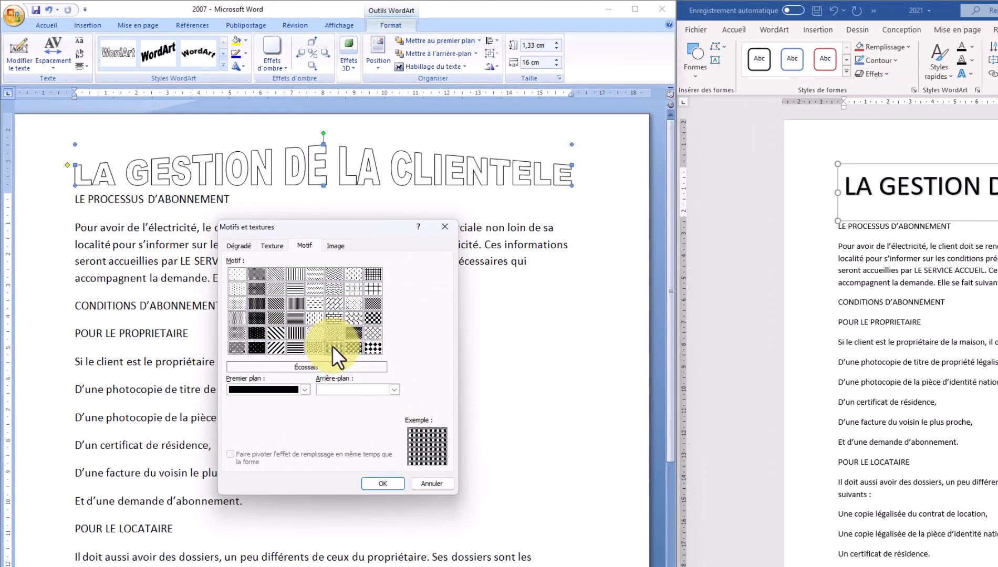
pyautogui.click(374, 317)
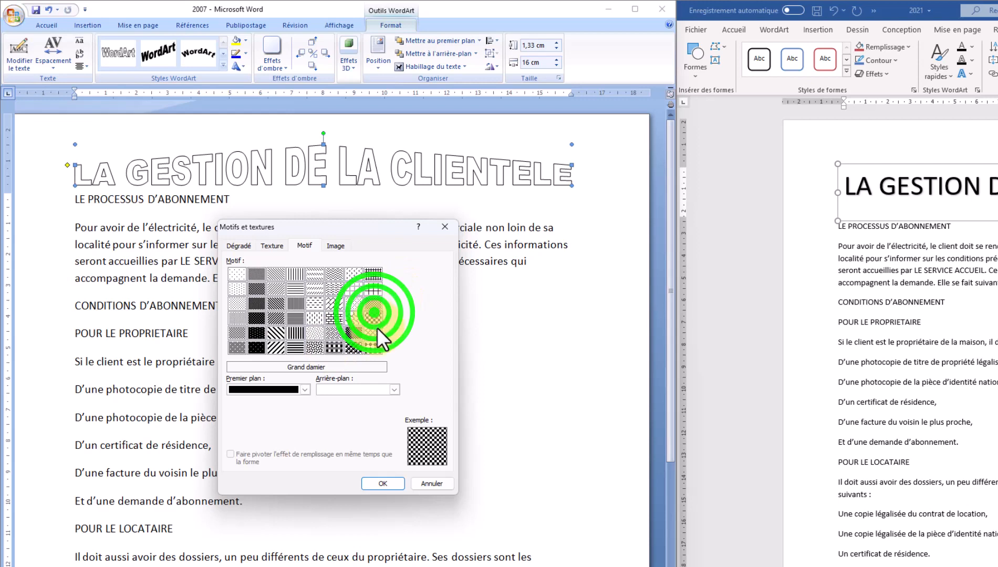
pyautogui.click(389, 487)
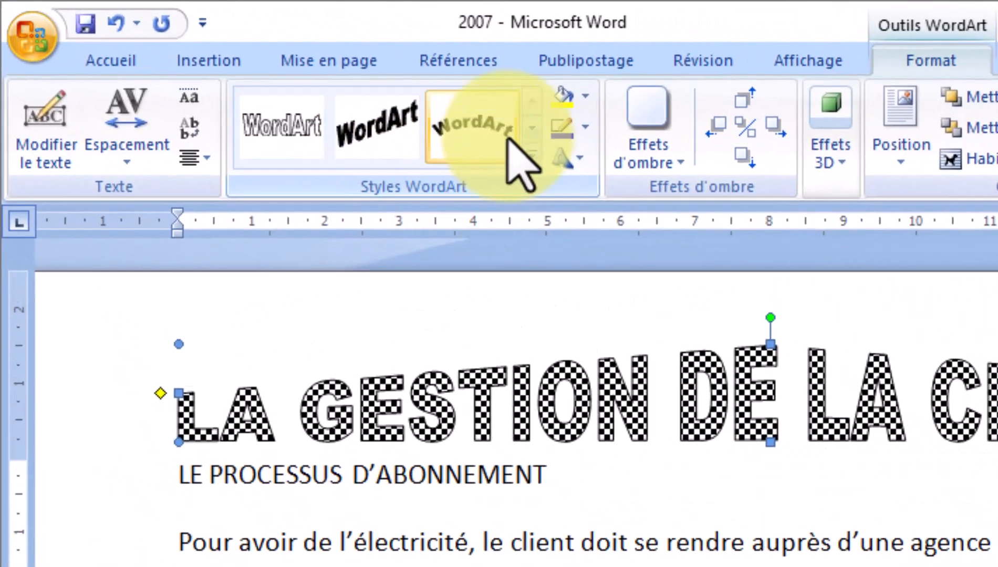
# Set the outline thickness of the 2007 document's WordArt title to 1 pt
pyautogui.click(586, 127)
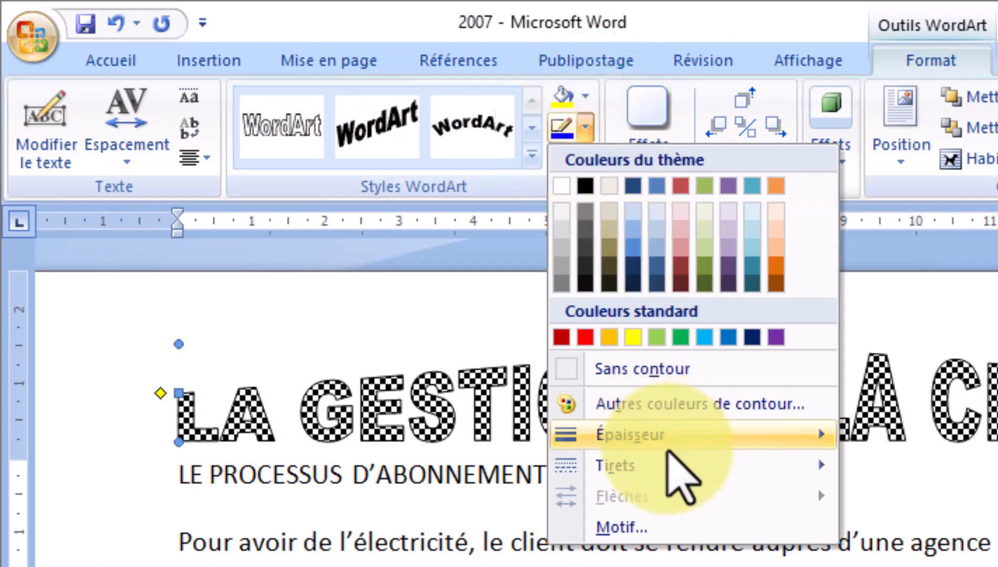
pyautogui.moveTo(662, 436)
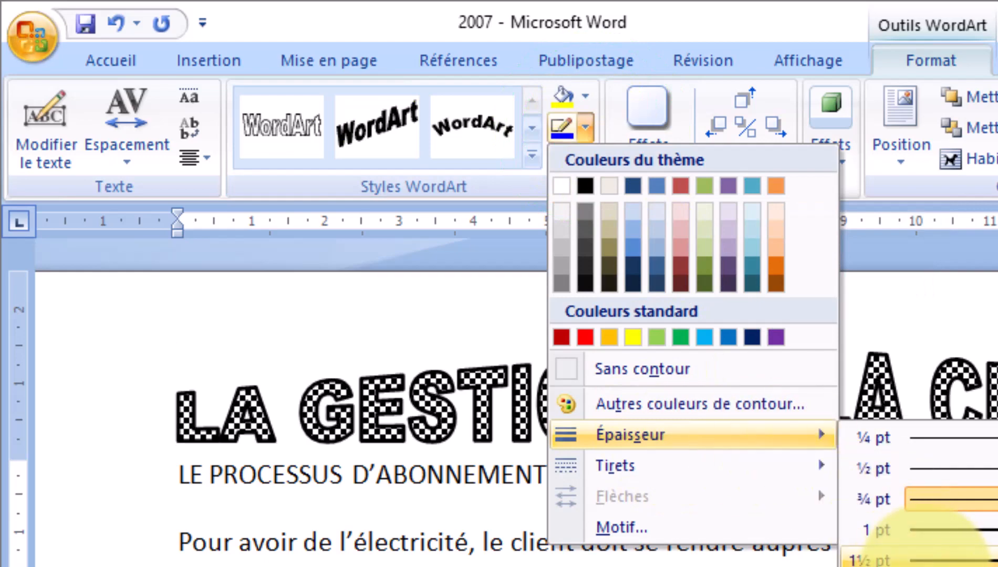
pyautogui.click(929, 533)
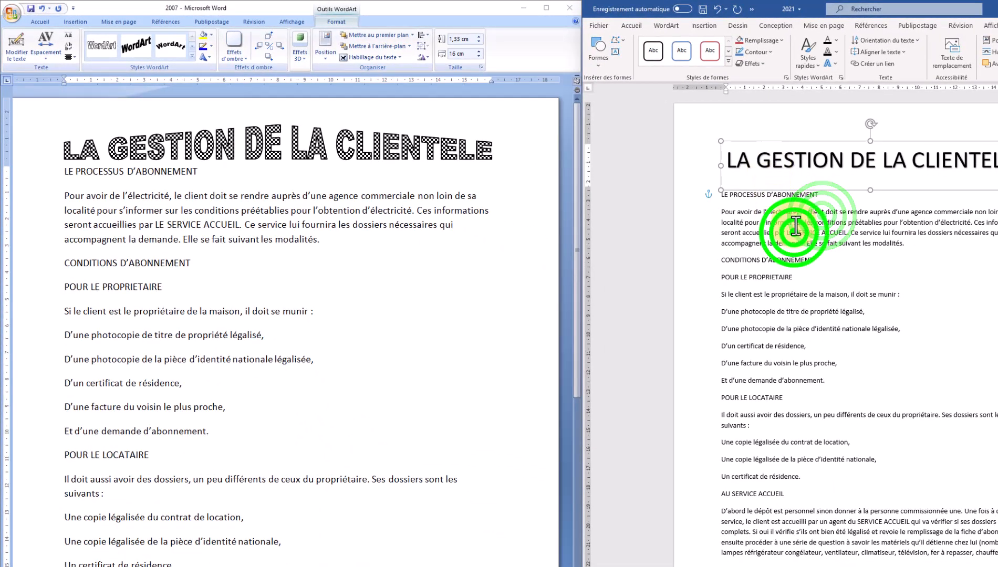
# Switch to the 2021 document, select its WordArt title and move the window over so its formatting tools are fully visible
pyautogui.click(796, 226)
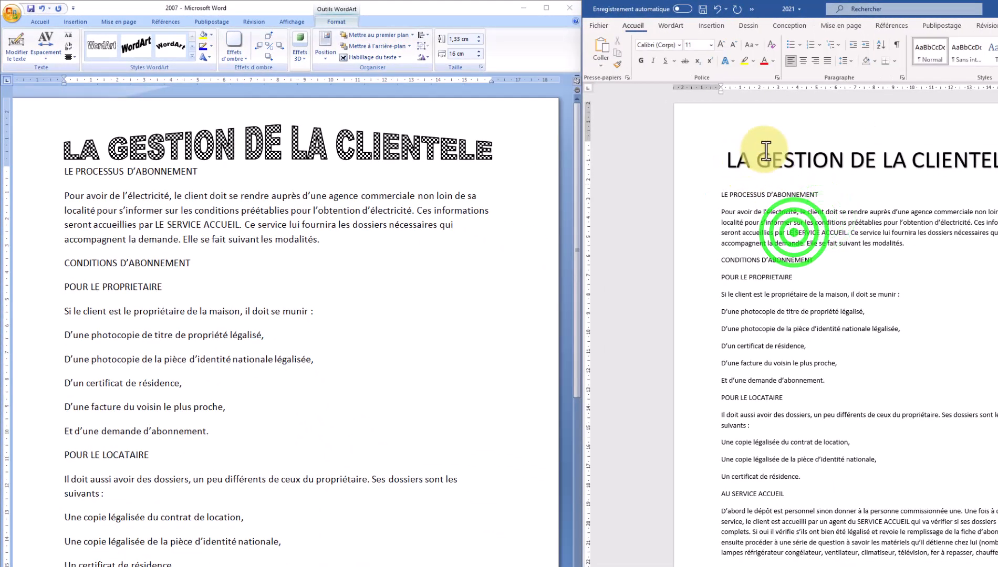
pyautogui.click(764, 153)
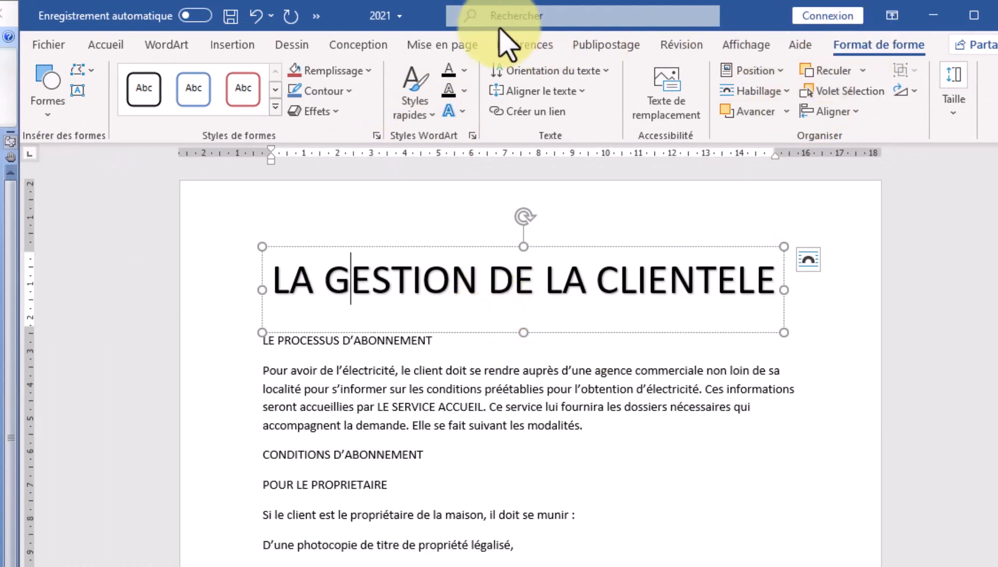
pyautogui.moveTo(434, 13); pyautogui.dragTo(0, 40)
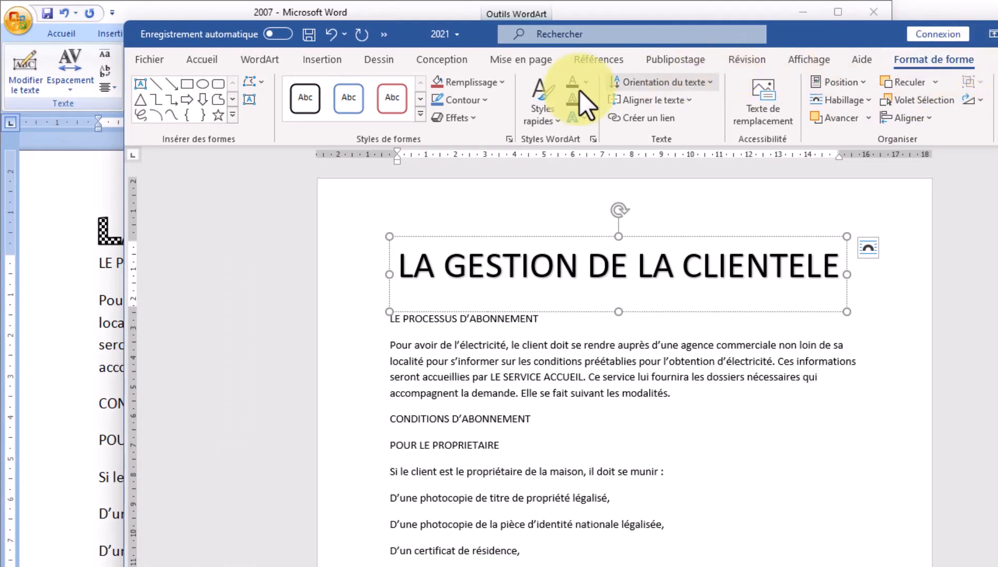
# Select the whole WordArt title in the 2021 document and reapply the first quick style, plain black letters
pyautogui.click(549, 117)
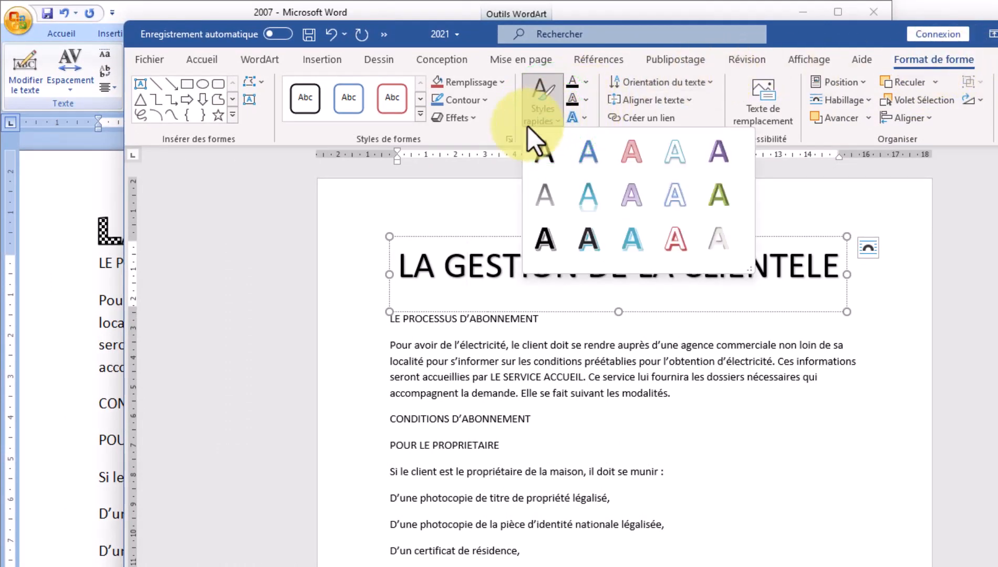
pyautogui.click(671, 164)
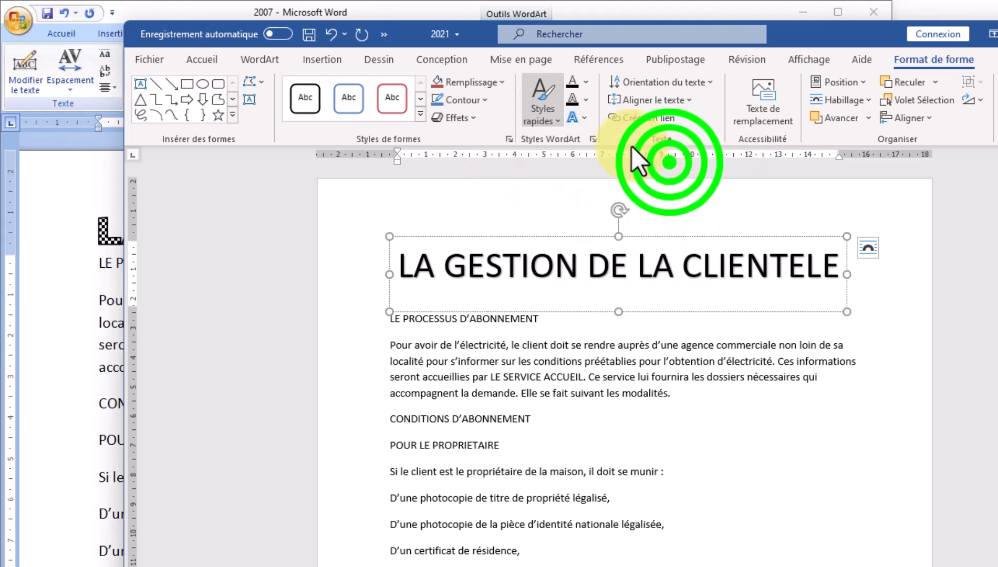
pyautogui.click(567, 251)
pyautogui.moveTo(382, 258); pyautogui.dragTo(973, 266)
pyautogui.click(558, 112)
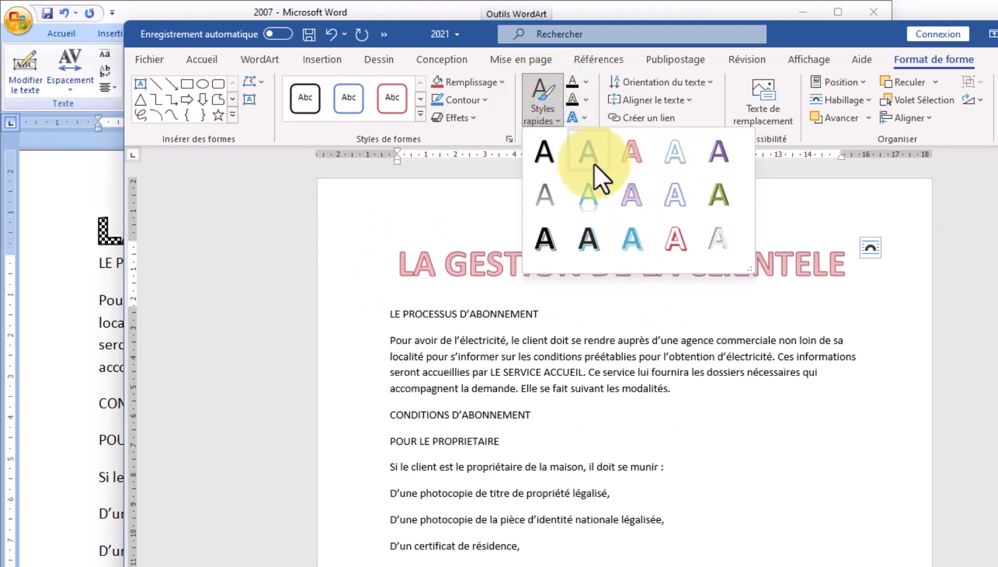
pyautogui.click(553, 155)
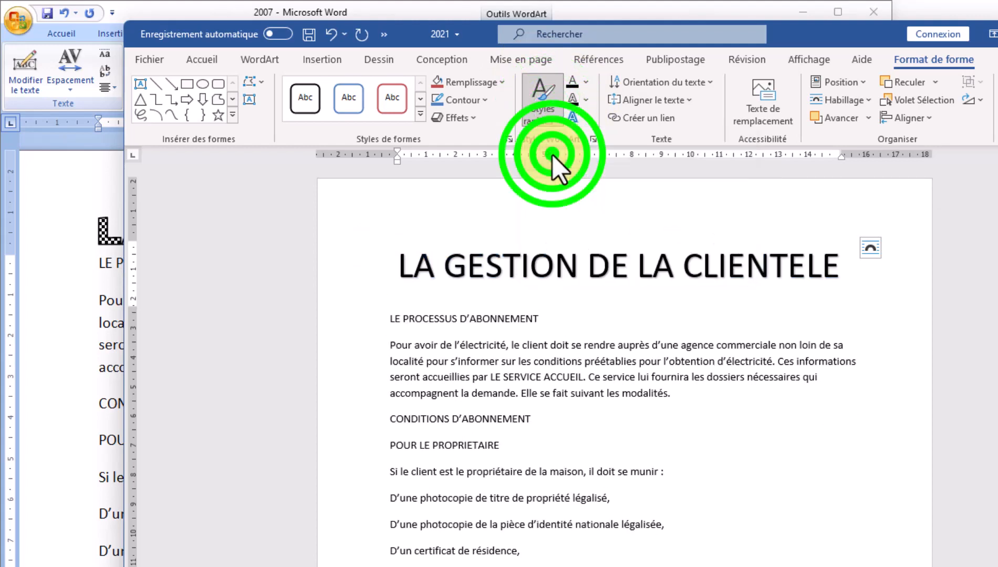
pyautogui.click(496, 85)
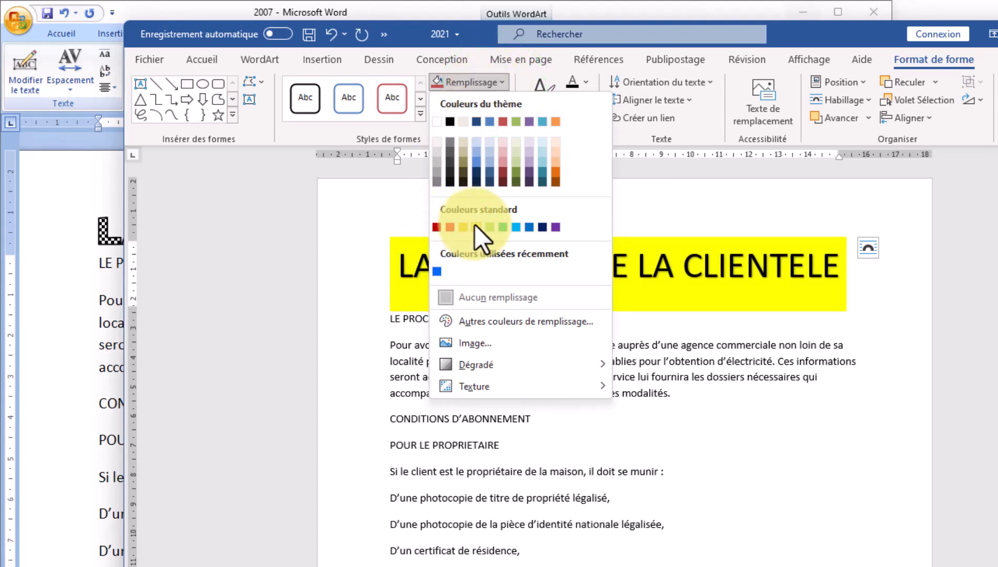
pyautogui.click(703, 263)
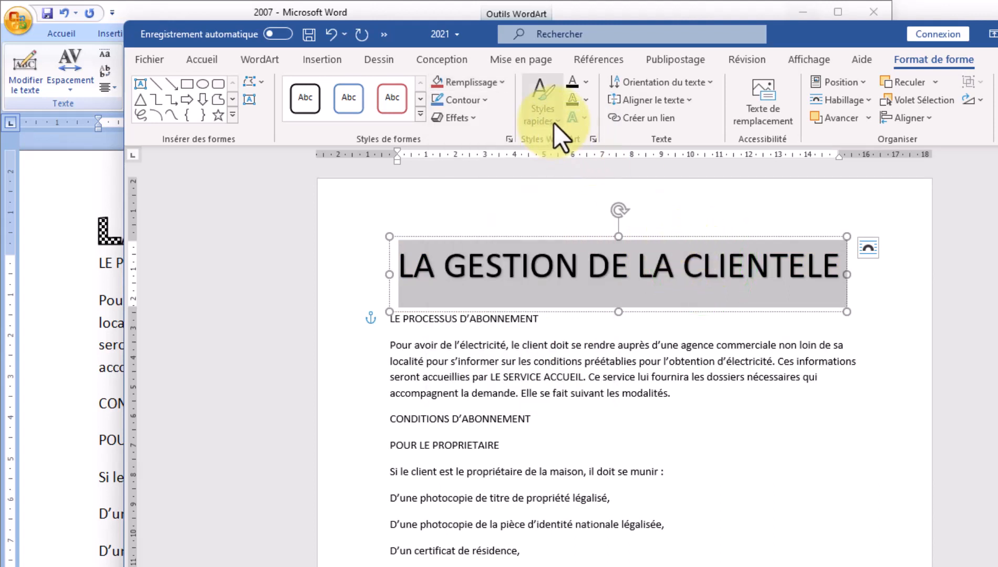
pyautogui.click(580, 120)
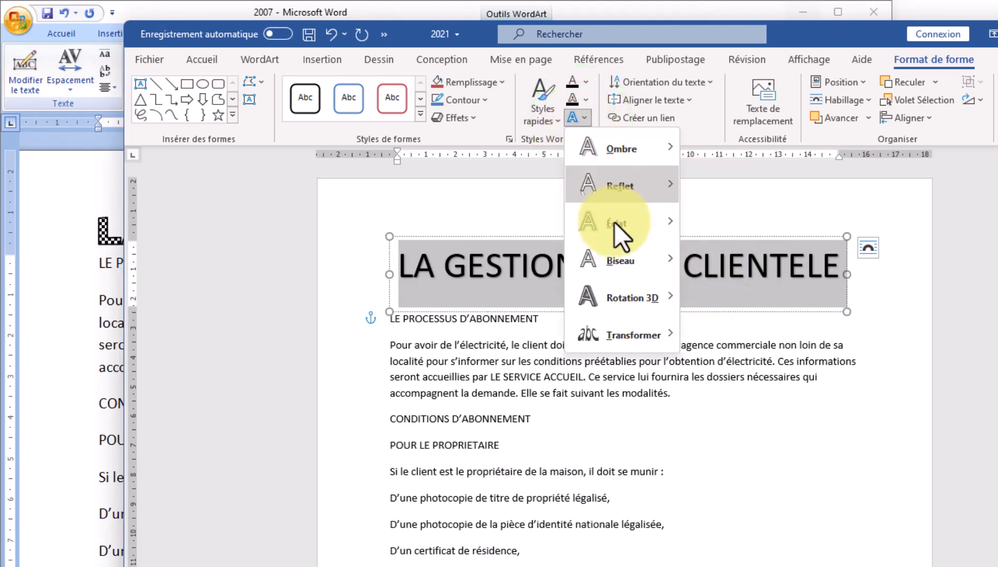
pyautogui.moveTo(627, 334)
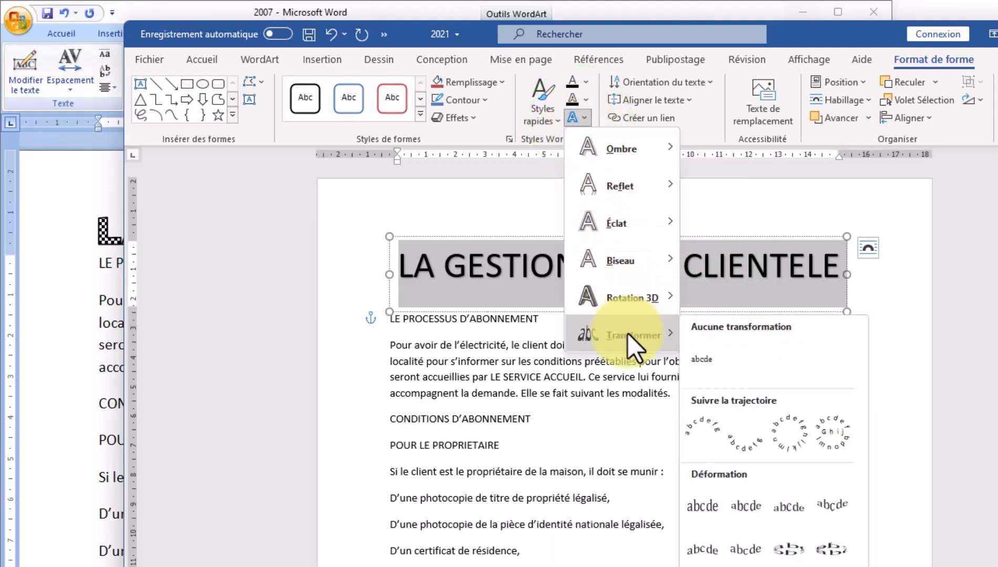
pyautogui.click(532, 138)
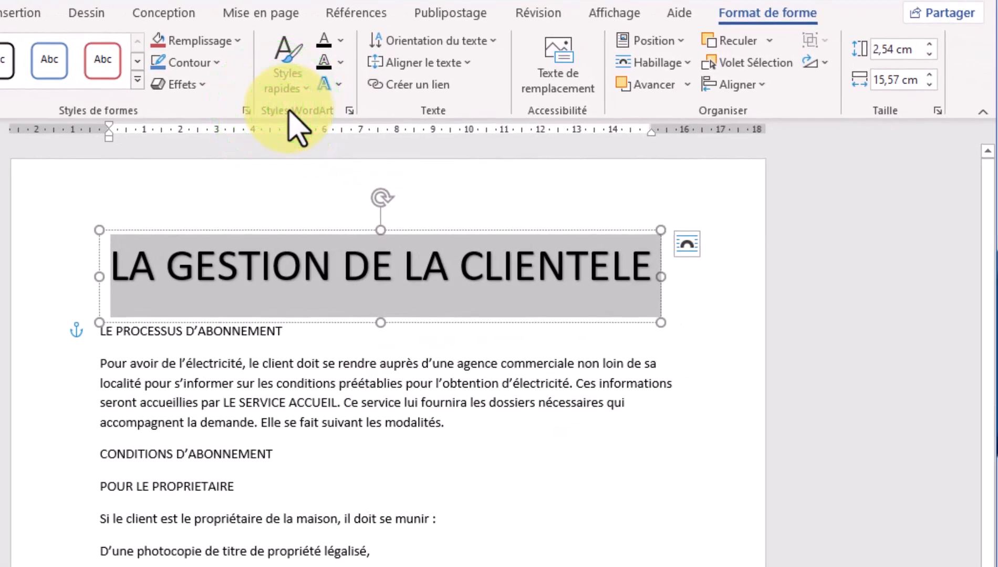
# Transform the WordArt title in the 2021 document with the Déformation shape that makes the middle letters tallest
pyautogui.click(331, 84)
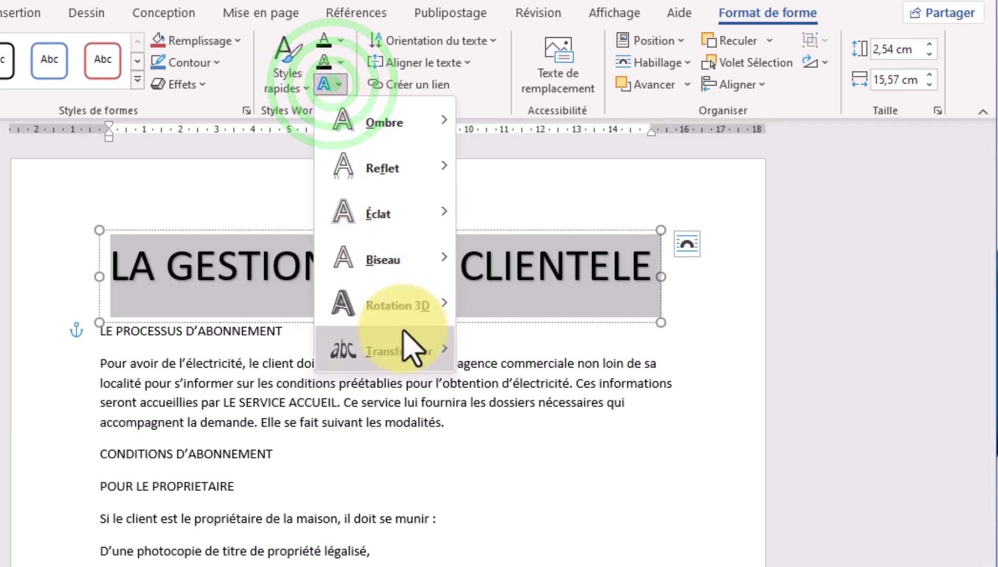
pyautogui.moveTo(410, 351)
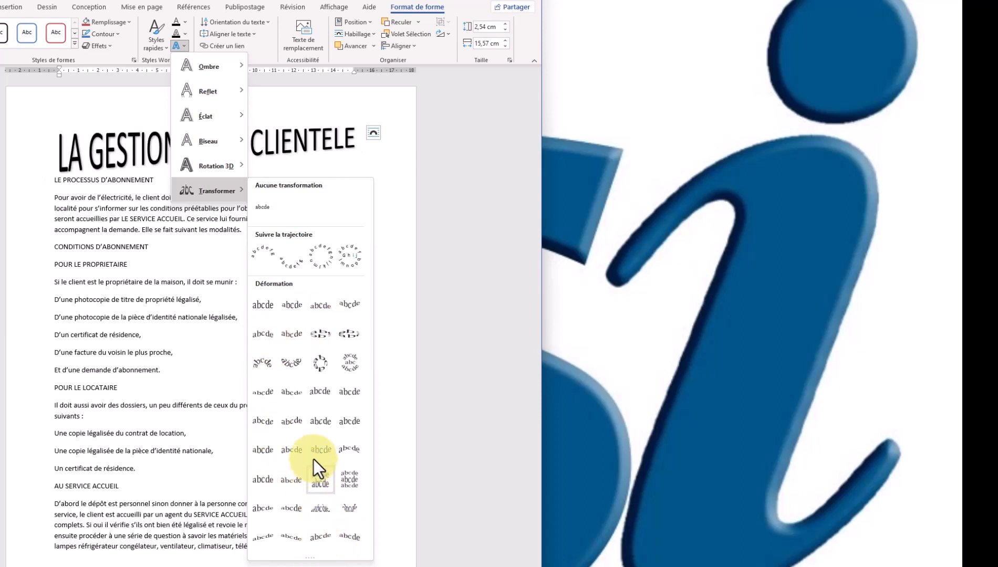
pyautogui.click(329, 309)
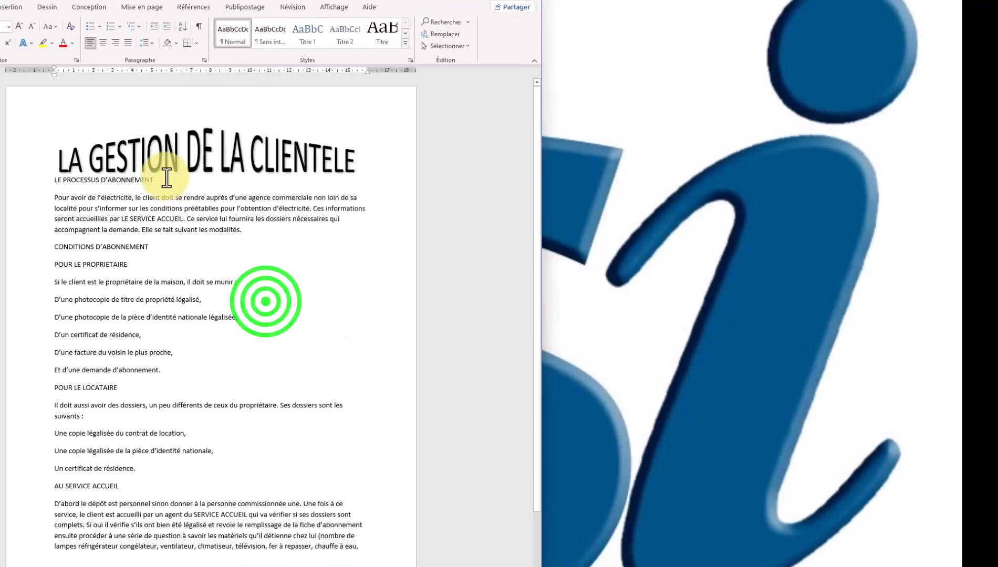
# Select all the WordArt title's text in the 2021 document and set its text outline thickness to 1 pt
pyautogui.click(187, 152)
pyautogui.click(109, 230)
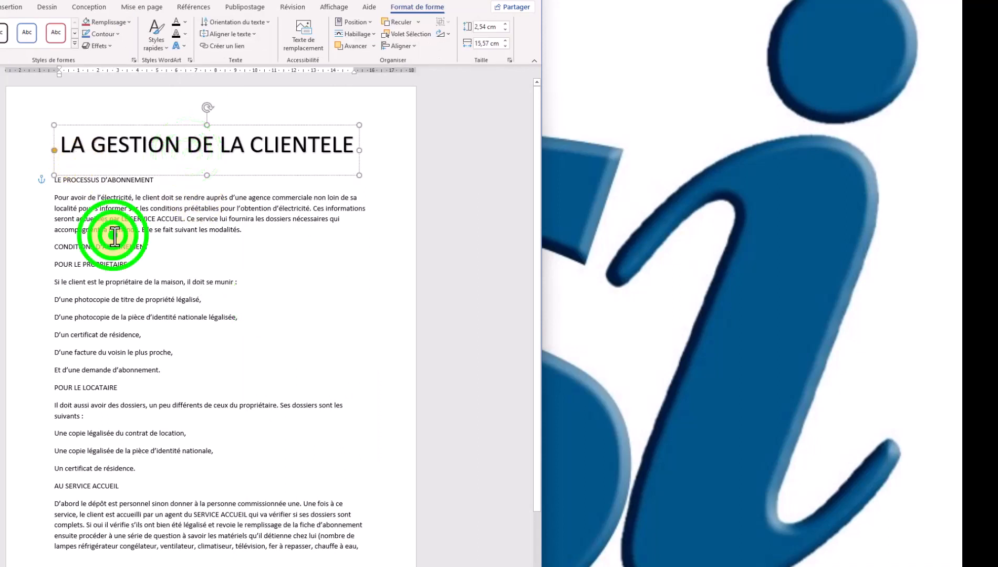
pyautogui.click(122, 161)
pyautogui.moveTo(59, 150); pyautogui.dragTo(392, 169)
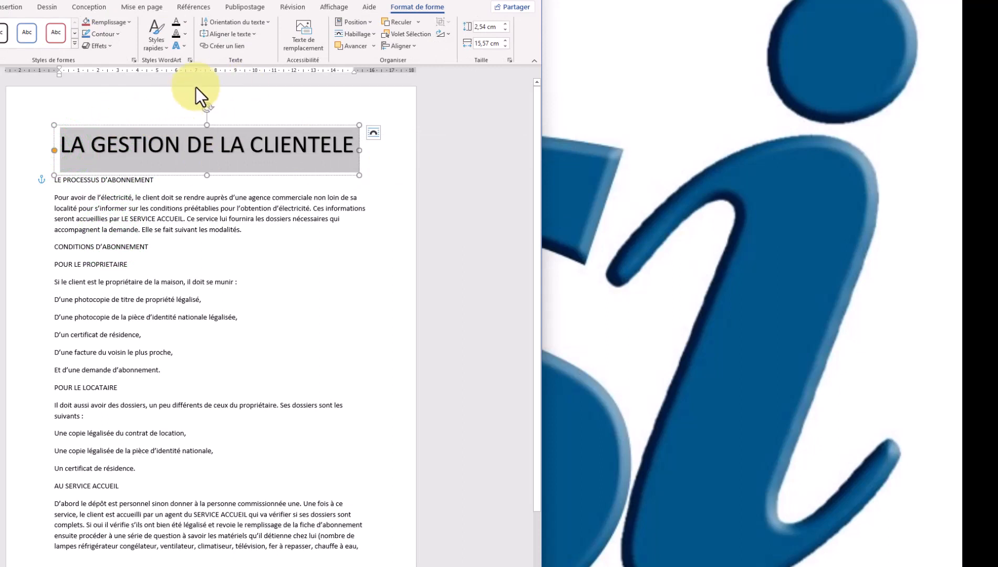
pyautogui.click(182, 35)
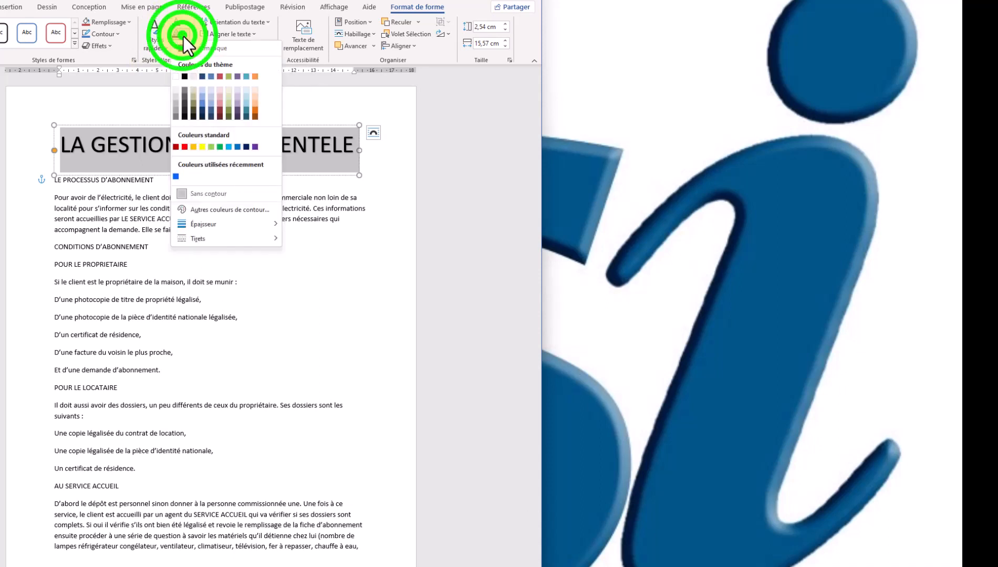
pyautogui.moveTo(225, 229)
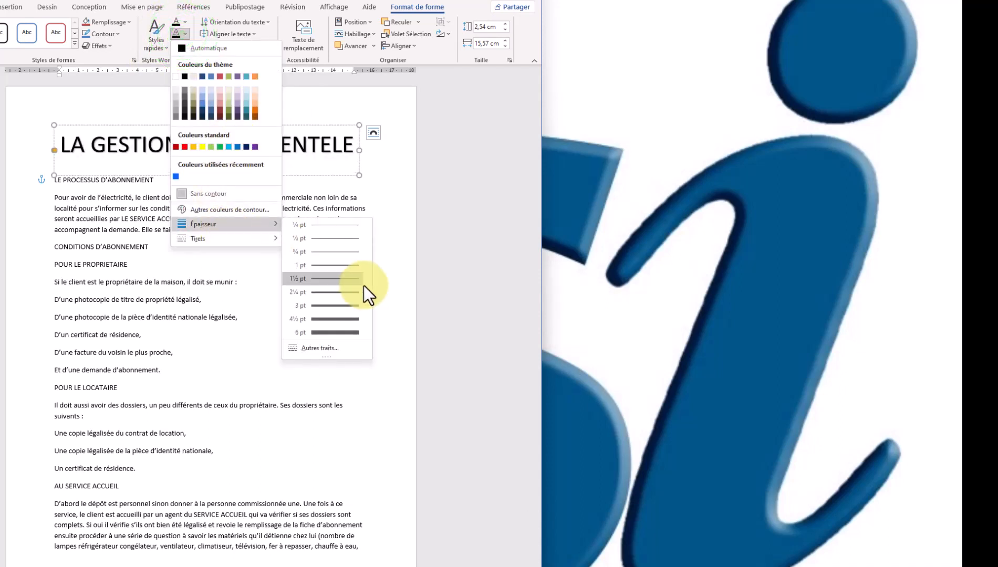
pyautogui.click(344, 265)
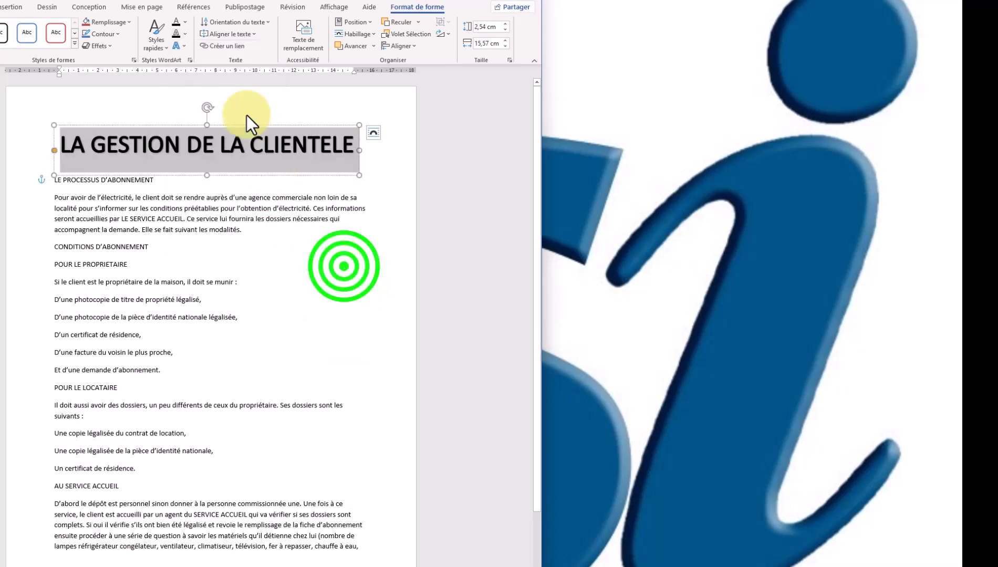
pyautogui.click(185, 22)
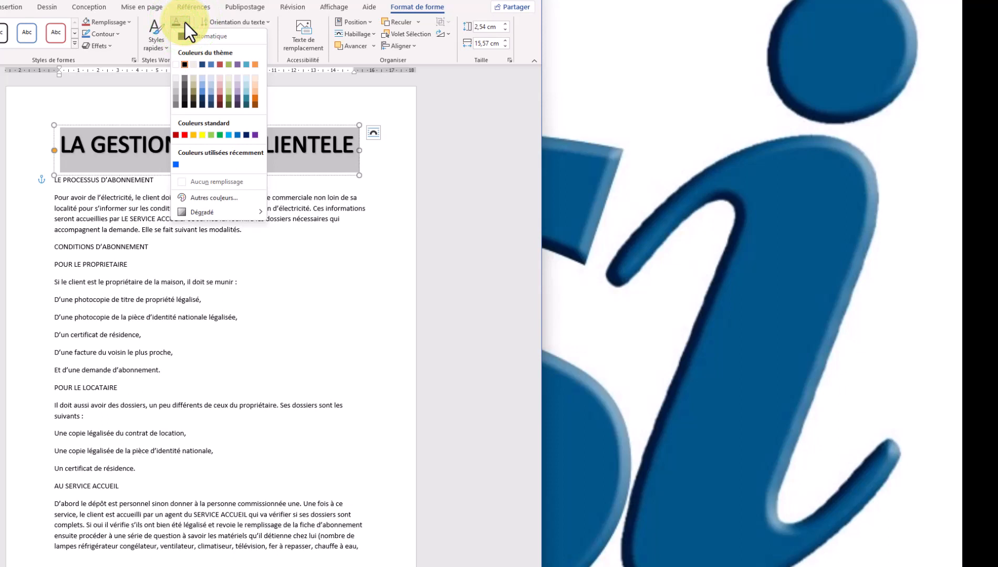
pyautogui.moveTo(230, 208)
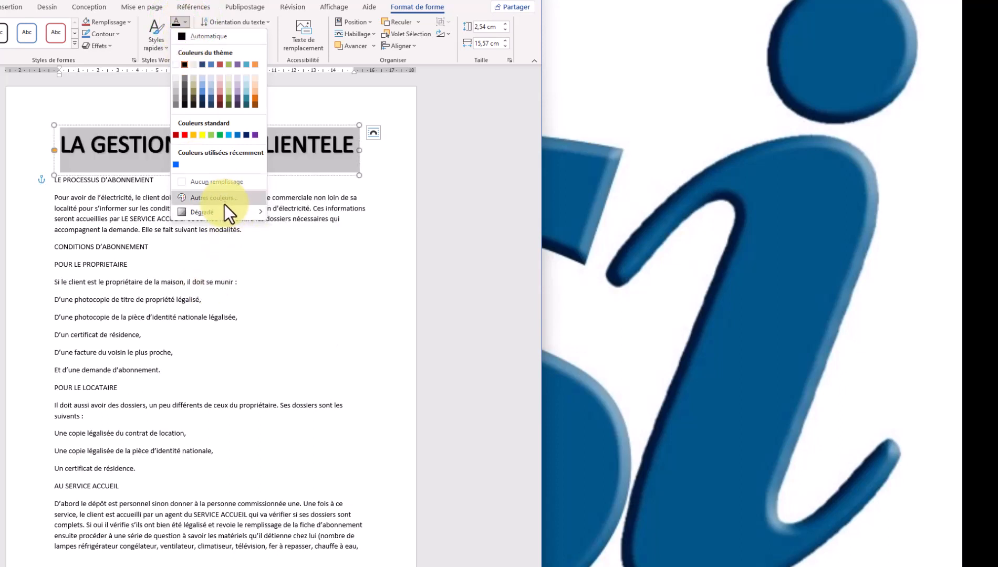
pyautogui.click(224, 203)
pyautogui.click(158, 230)
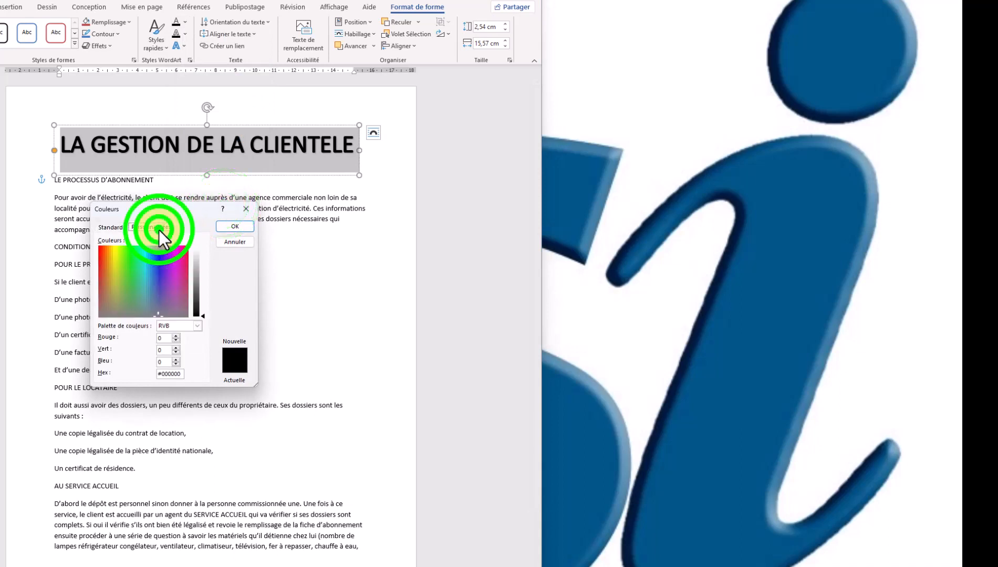
pyautogui.click(233, 242)
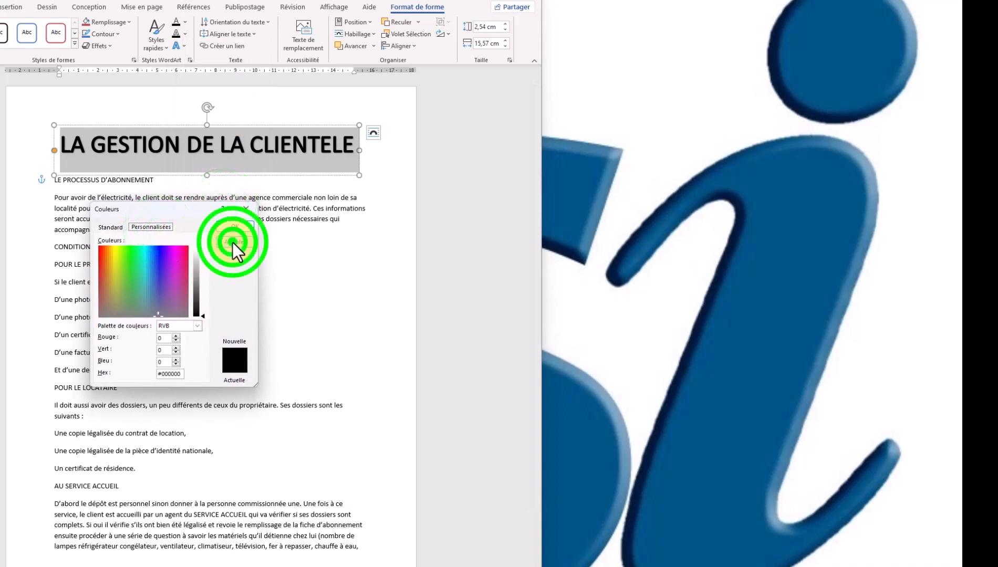
# Open the full text fill settings for the WordArt title in the 2021 document and give the letters a solid blue fill
pyautogui.click(185, 25)
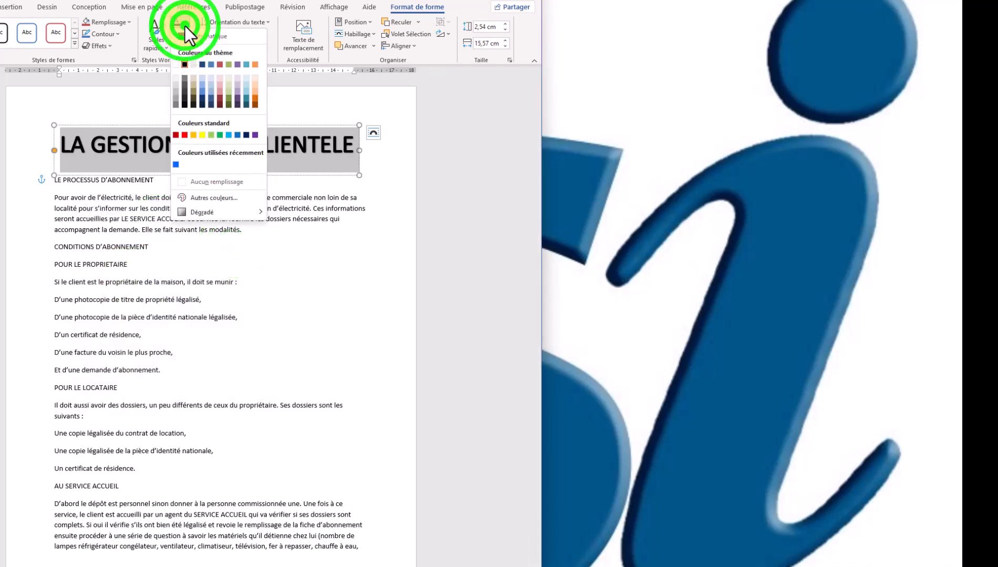
pyautogui.moveTo(232, 212)
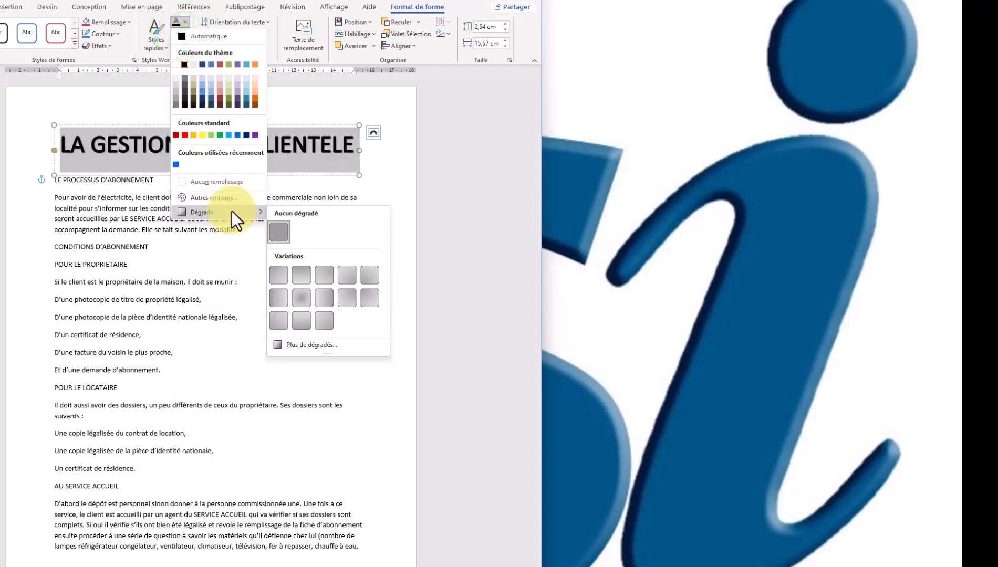
pyautogui.click(308, 348)
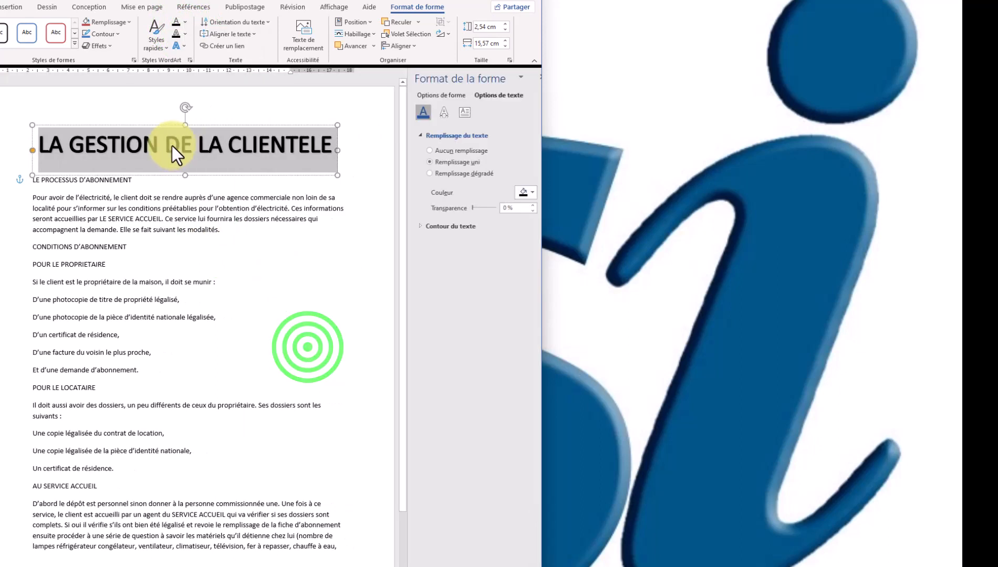
pyautogui.click(185, 23)
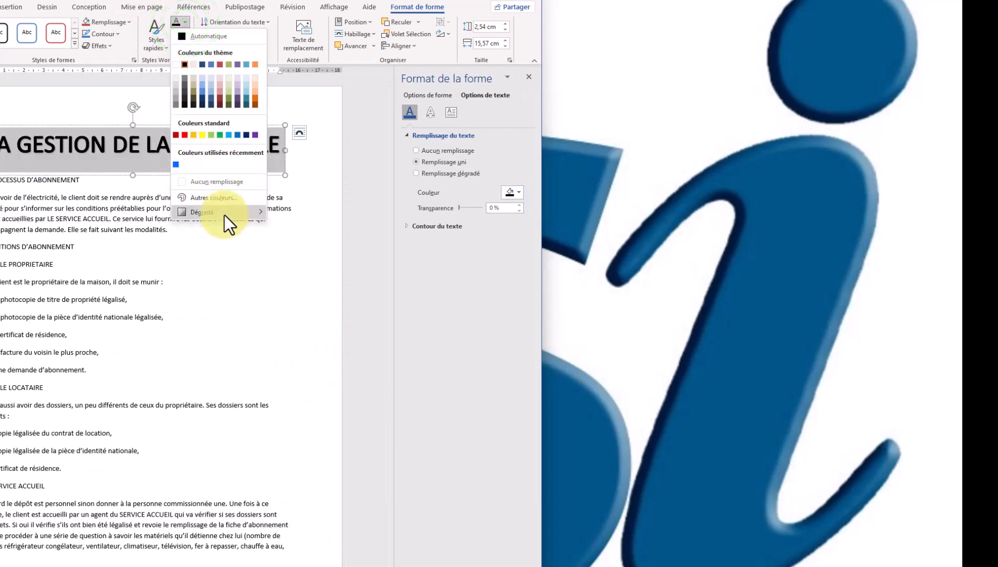
pyautogui.moveTo(224, 215)
pyautogui.click(298, 345)
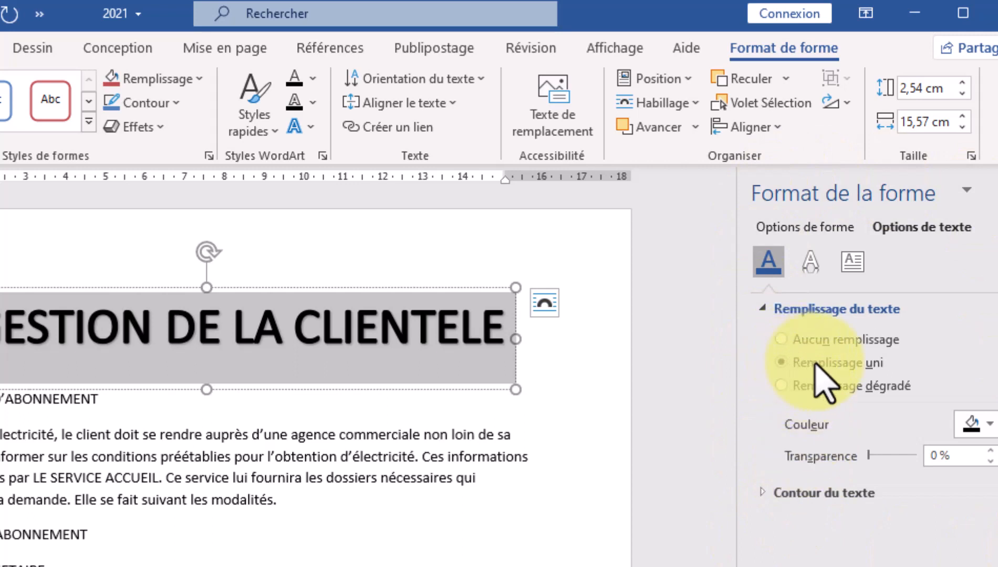
pyautogui.click(976, 425)
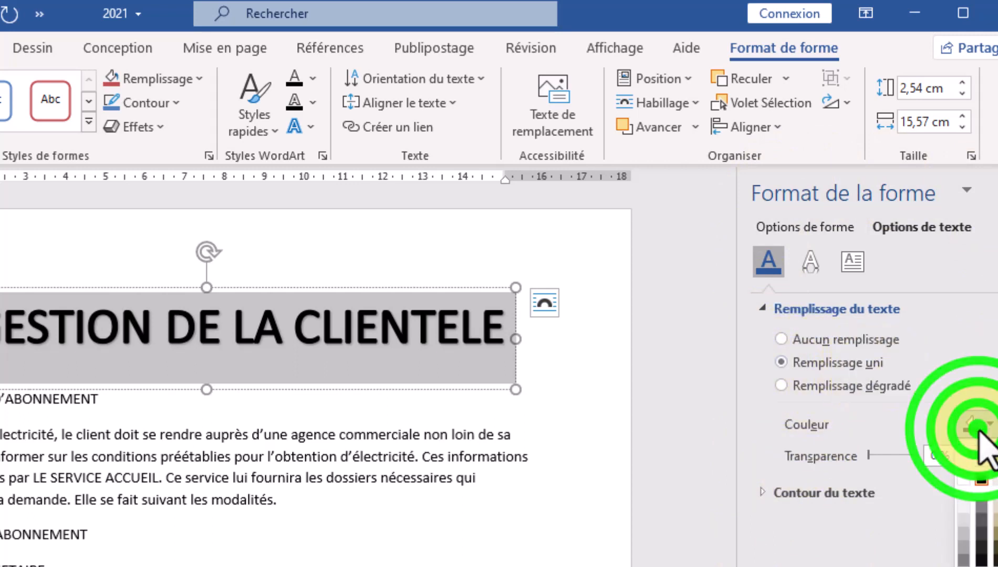
pyautogui.click(987, 533)
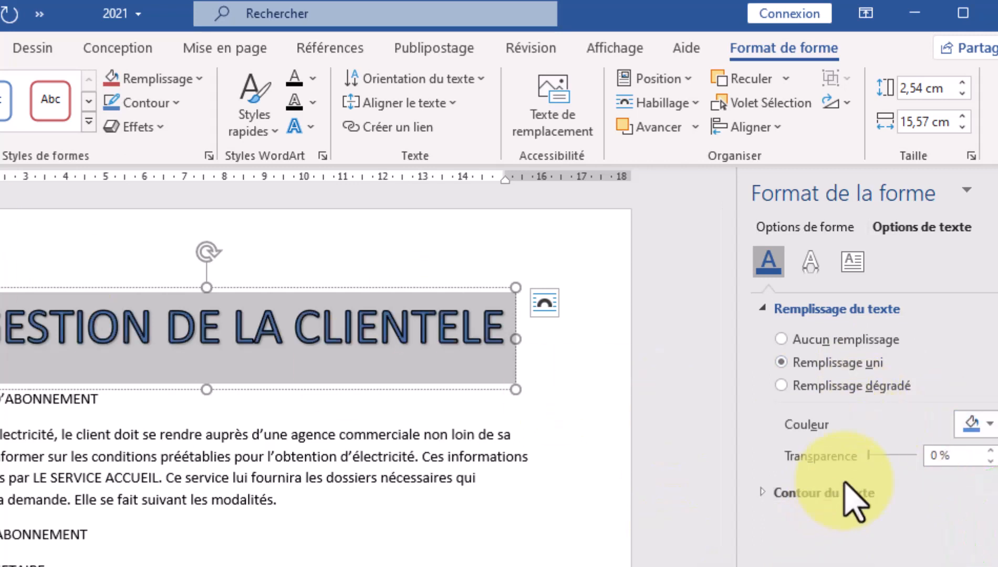
# Switch the WordArt title's text fill to a gradient and make its first gradient stop black
pyautogui.click(834, 386)
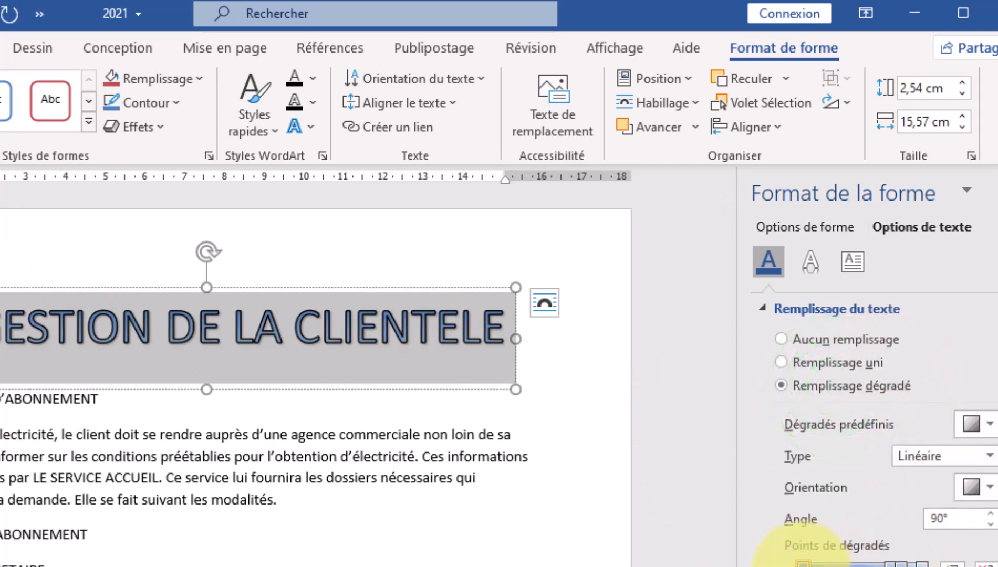
pyautogui.click(801, 564)
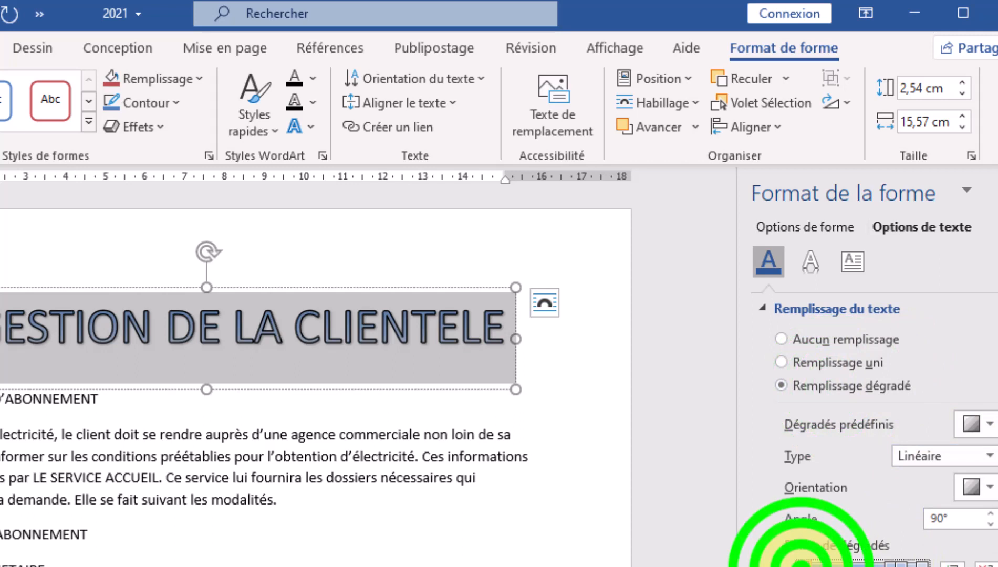
pyautogui.click(832, 566)
pyautogui.click(985, 566)
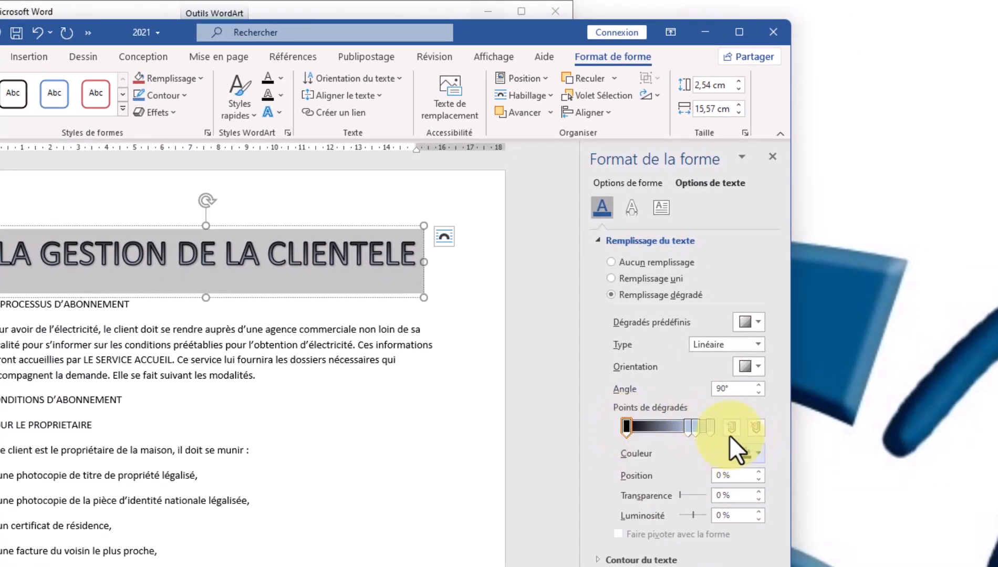
# Colour the title gradient's second stop, at 74 %, yellow and its third stop, at 83 %, a tan theme shade
pyautogui.click(688, 427)
pyautogui.click(760, 449)
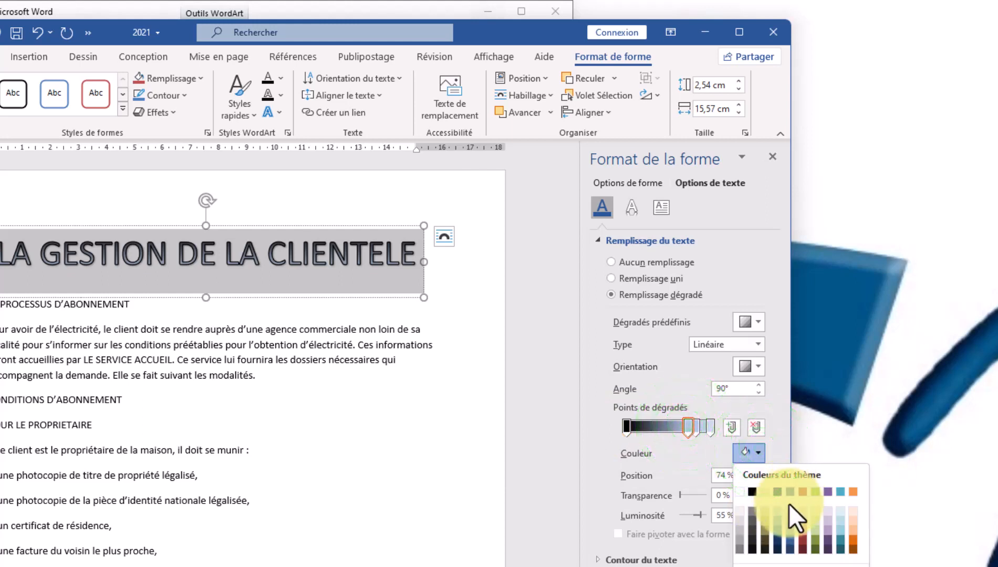
pyautogui.click(767, 565)
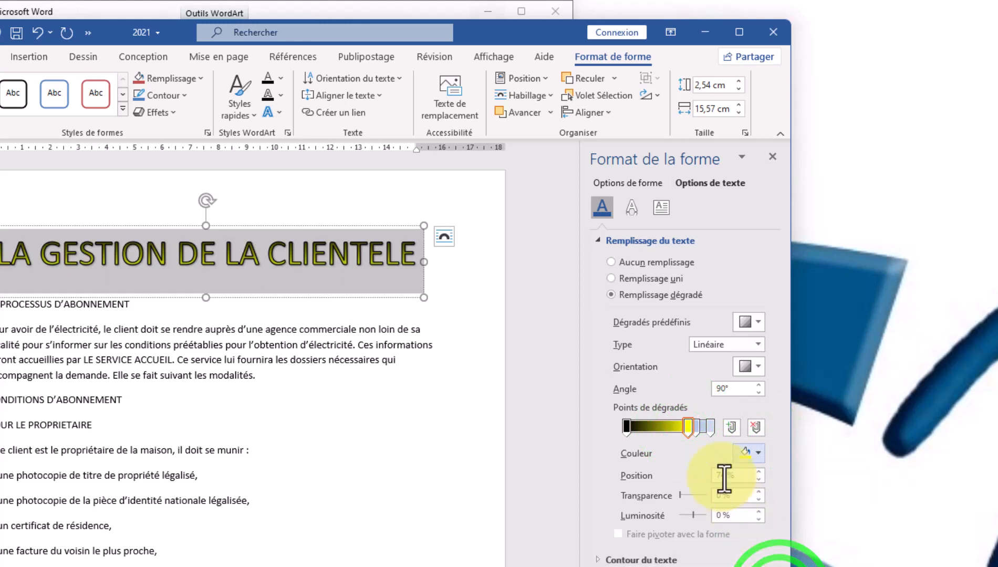
pyautogui.click(696, 430)
pyautogui.click(755, 457)
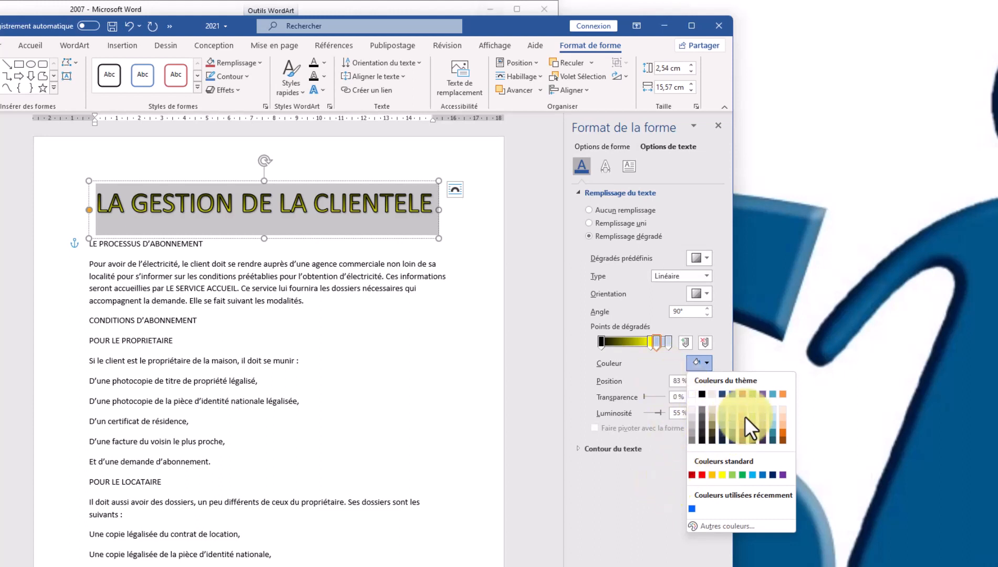
pyautogui.click(718, 417)
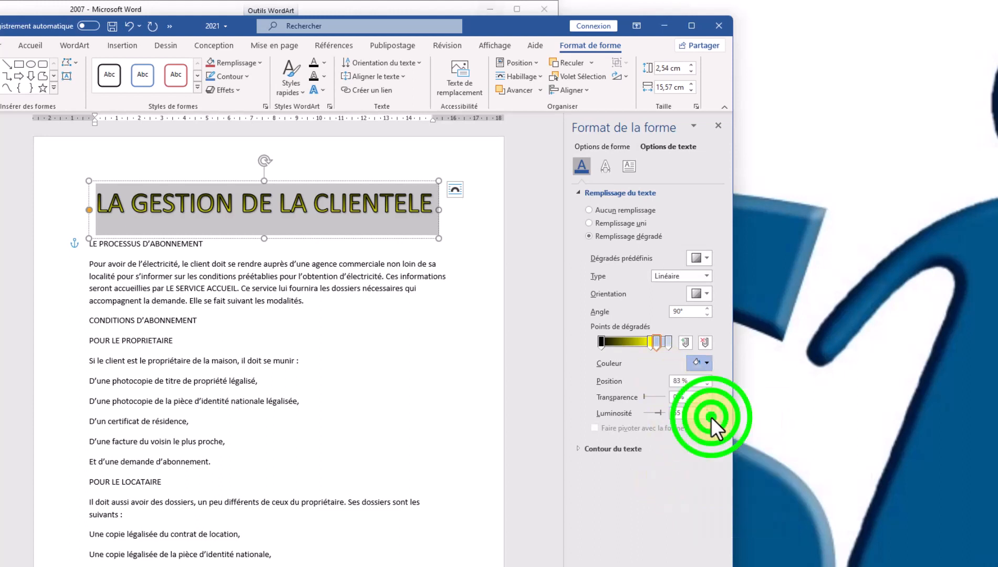
# Colour the last stop of the title's gradient grey and deselect the title
pyautogui.click(669, 344)
pyautogui.click(702, 362)
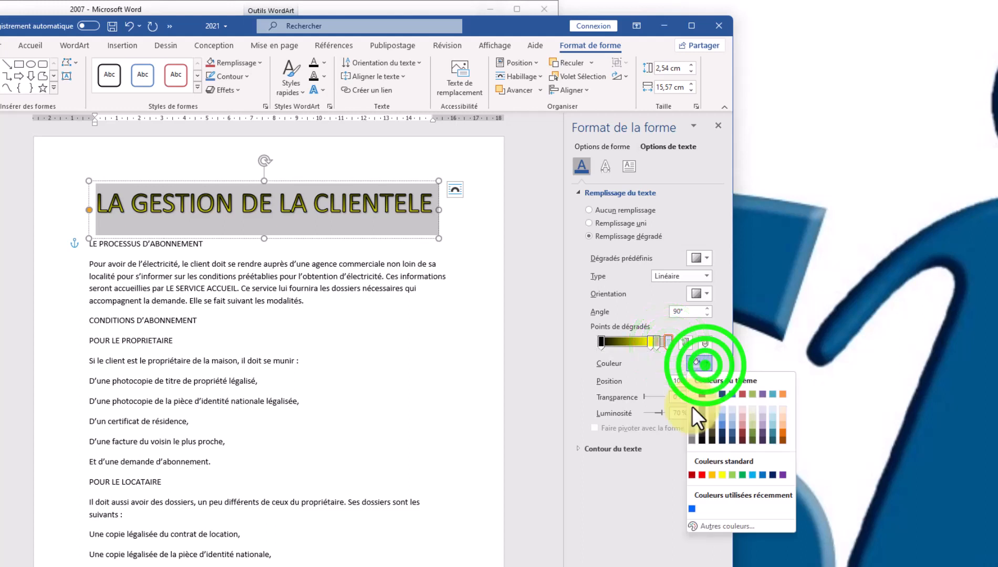
pyautogui.click(700, 416)
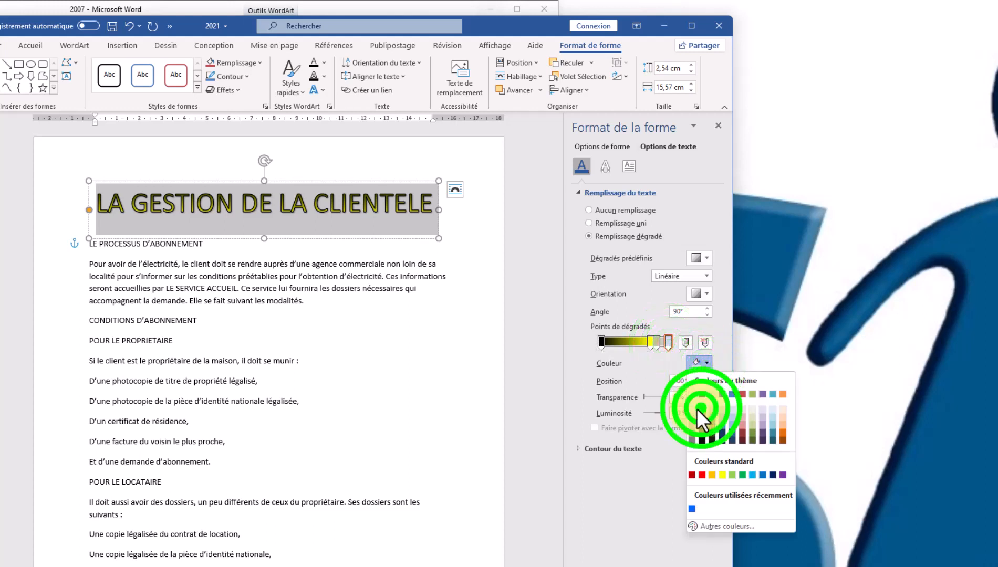
pyautogui.click(640, 508)
pyautogui.click(397, 338)
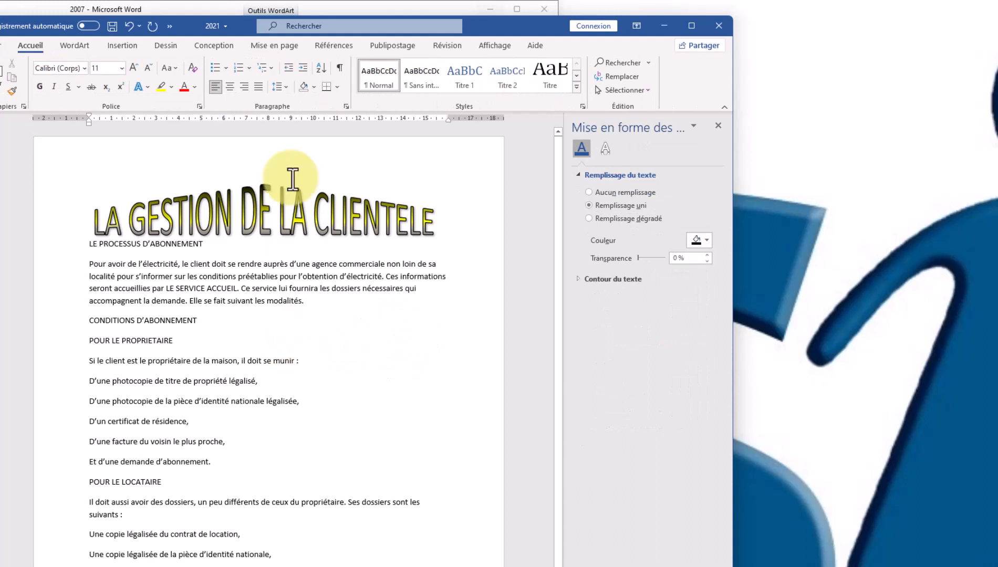
# Select the WordArt title, apply the downward linear gradient orientation and look through the preset gradients
pyautogui.click(260, 234)
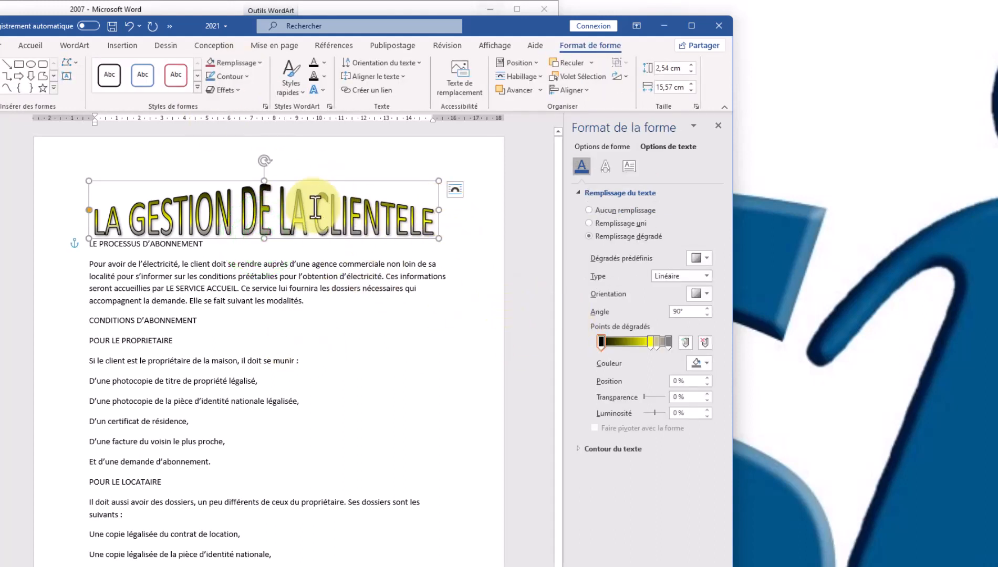
pyautogui.click(697, 294)
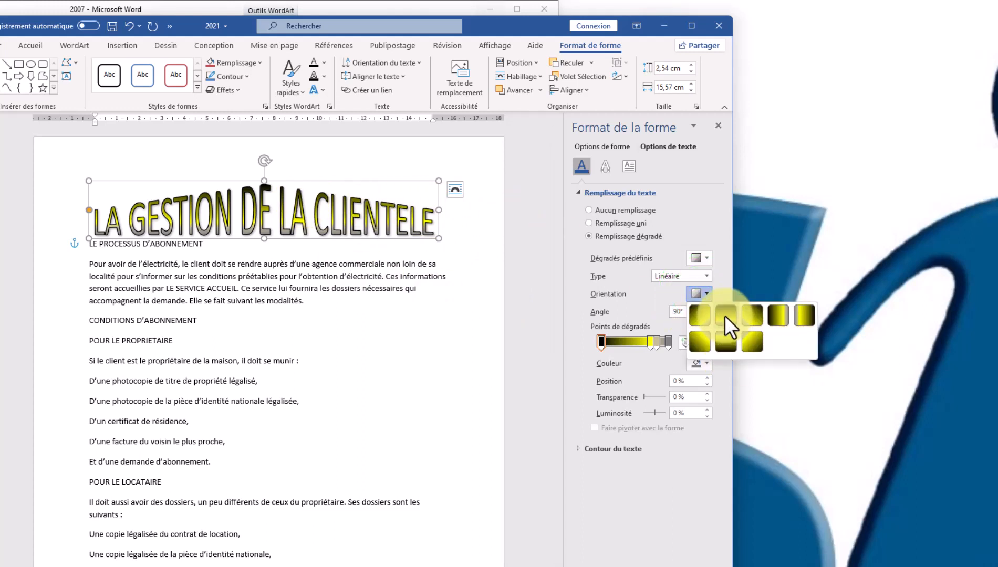
pyautogui.click(724, 313)
pyautogui.click(695, 259)
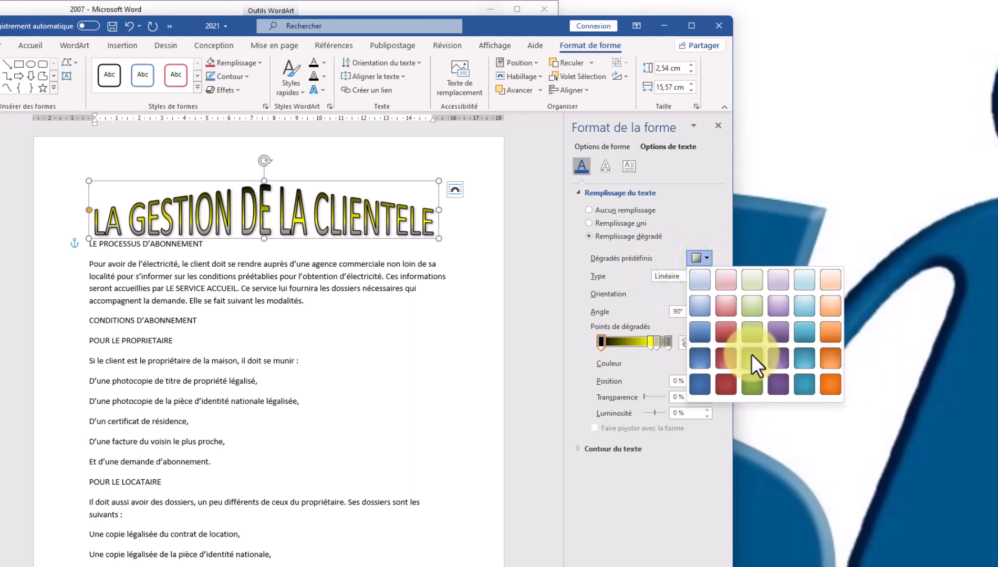
pyautogui.click(652, 541)
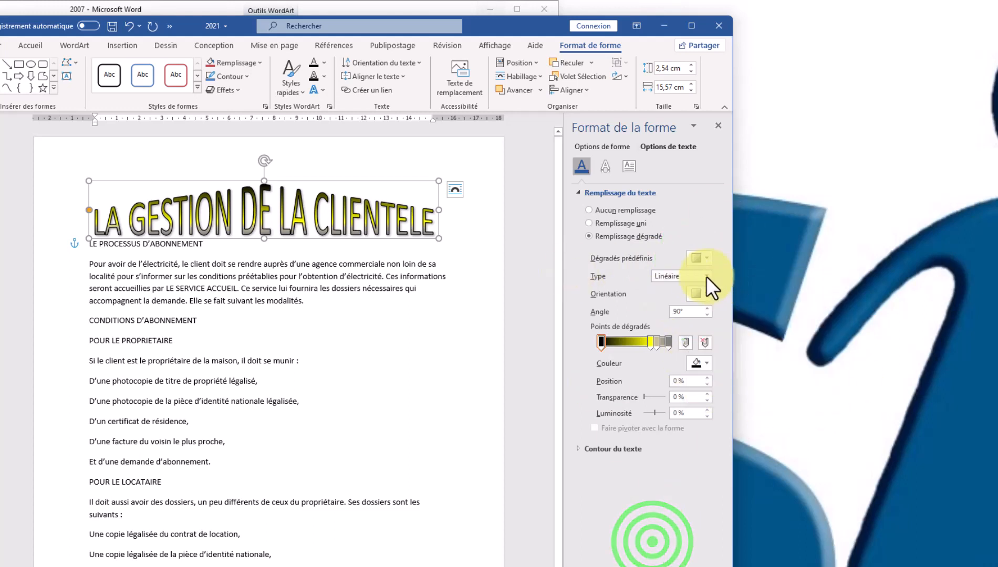
# Change the title's gradient type to Rectangulaire and deselect the title
pyautogui.click(695, 275)
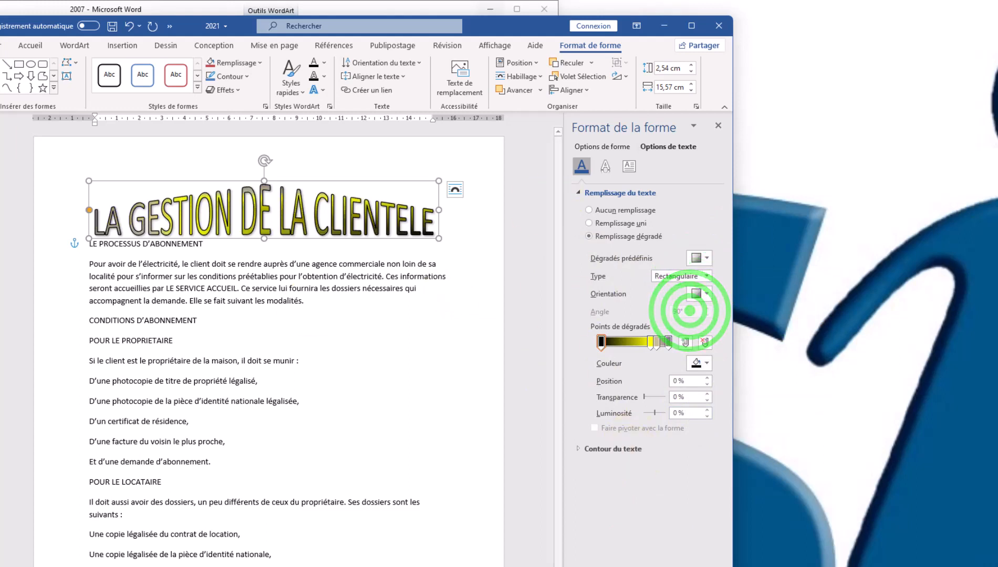
pyautogui.click(605, 493)
pyautogui.click(168, 302)
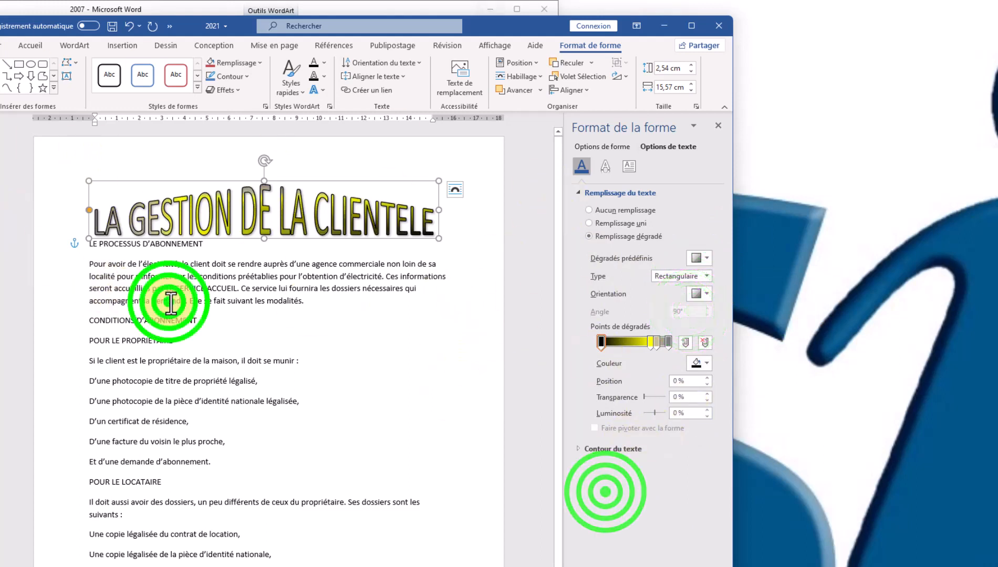
pyautogui.click(237, 212)
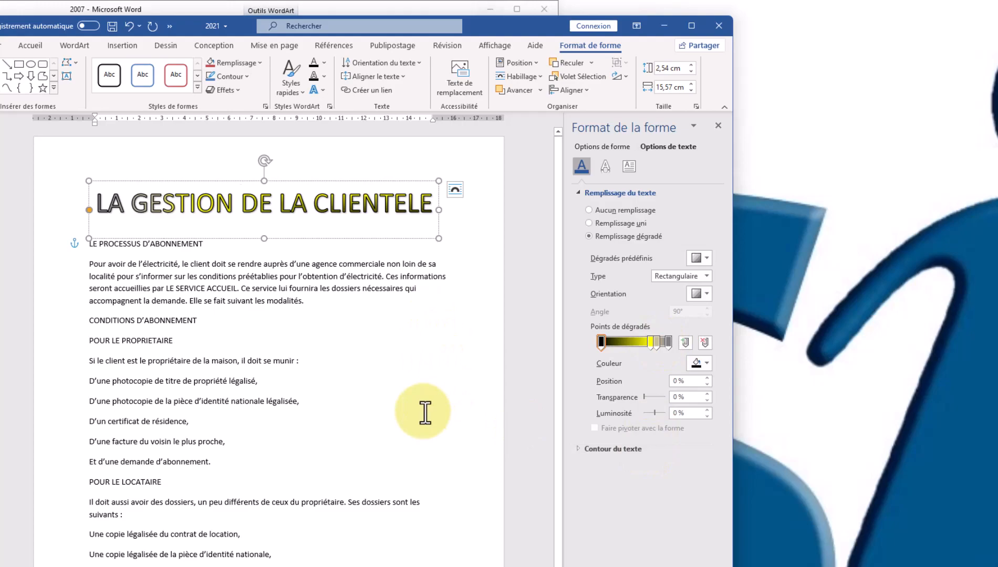
pyautogui.click(176, 321)
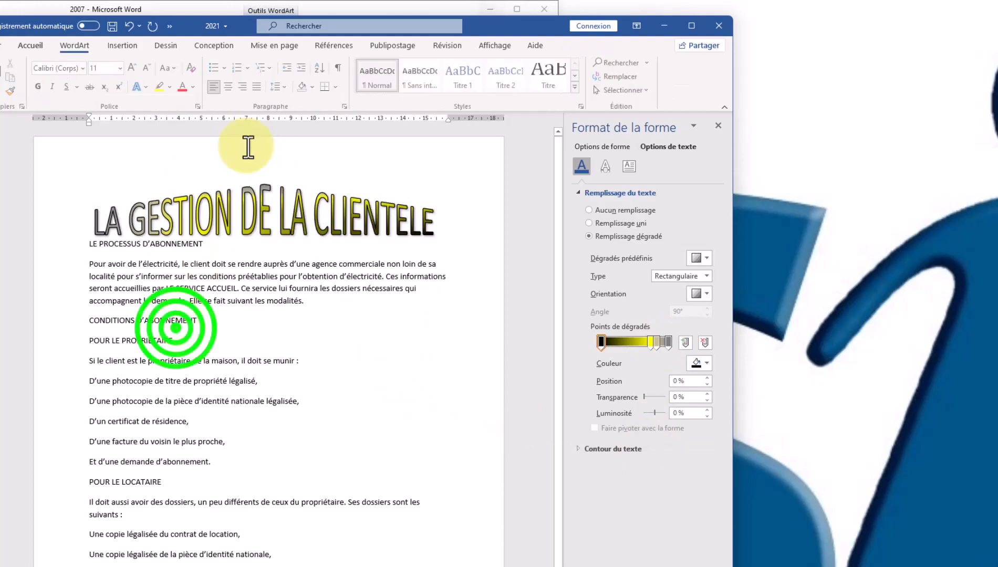
# Place the 2021 document beside the 2007 one and select the heading LE PROCESSUS D'ABONNEMENT in the 2007 document
pyautogui.moveTo(242, 28); pyautogui.dragTo(619, 18)
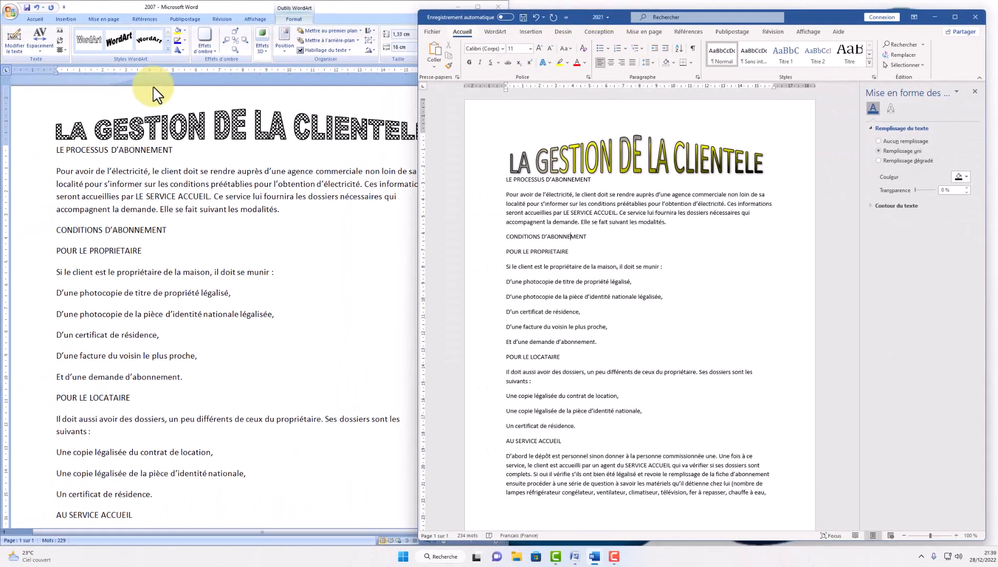
pyautogui.click(105, 150)
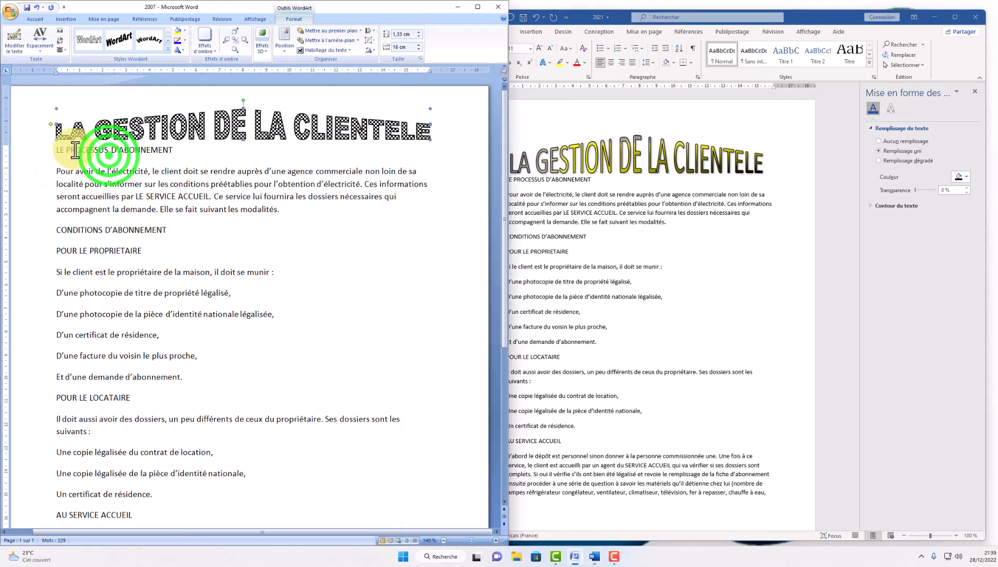
pyautogui.moveTo(56, 151); pyautogui.dragTo(161, 152)
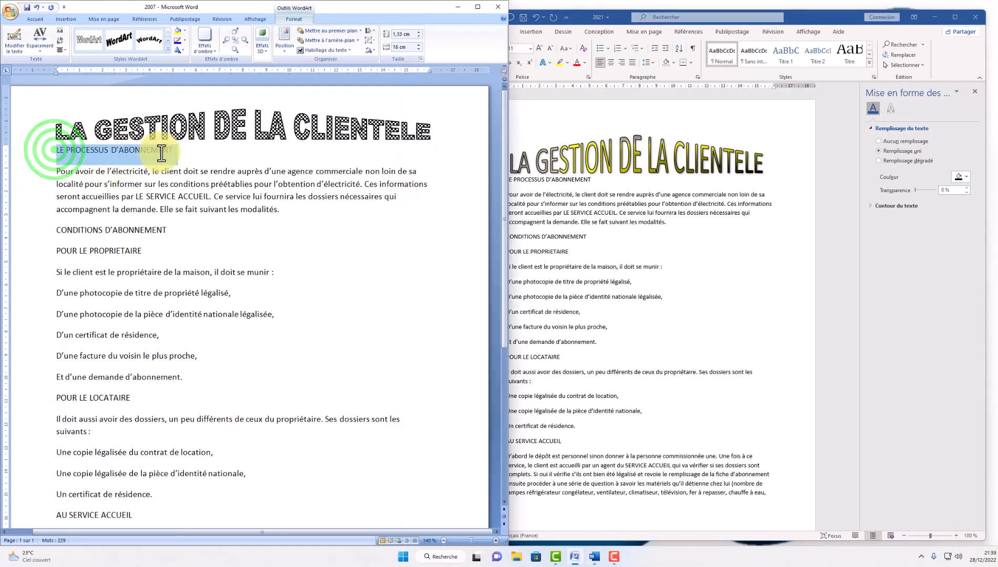
pyautogui.scroll(-3, 223, 272)
pyautogui.scroll(3, 223, 271)
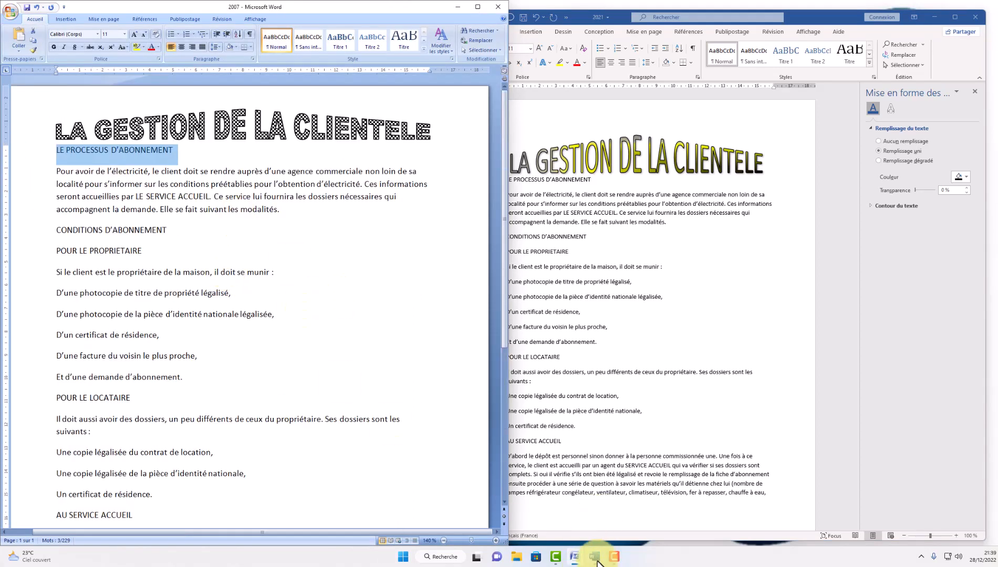
# Switch to the model document TP4 BTS1 BUR C and consult the formatting table at its end
pyautogui.moveTo(596, 560)
pyautogui.click(611, 528)
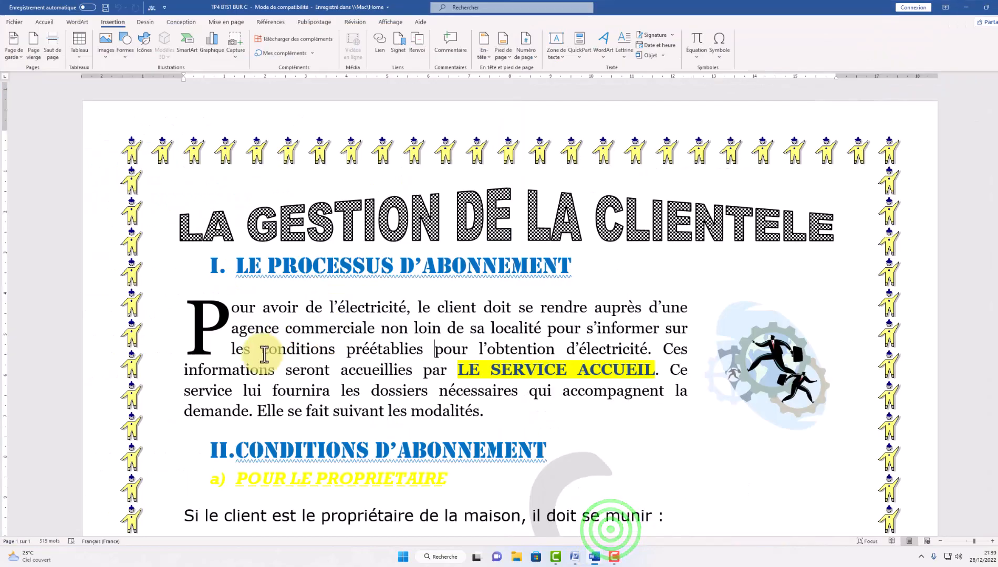
pyautogui.scroll(-12, 264, 353)
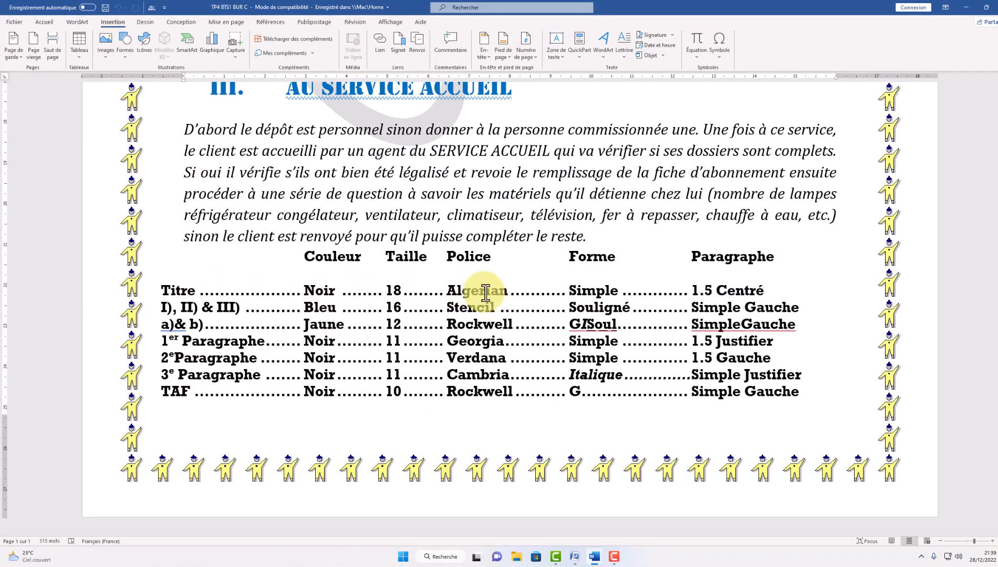
# Compare the heading LE PROCESSUS D'ABONNEMENT with the "I), II) & III)" row of the model's formatting table, and minimise the model document
pyautogui.scroll(1, 614, 315)
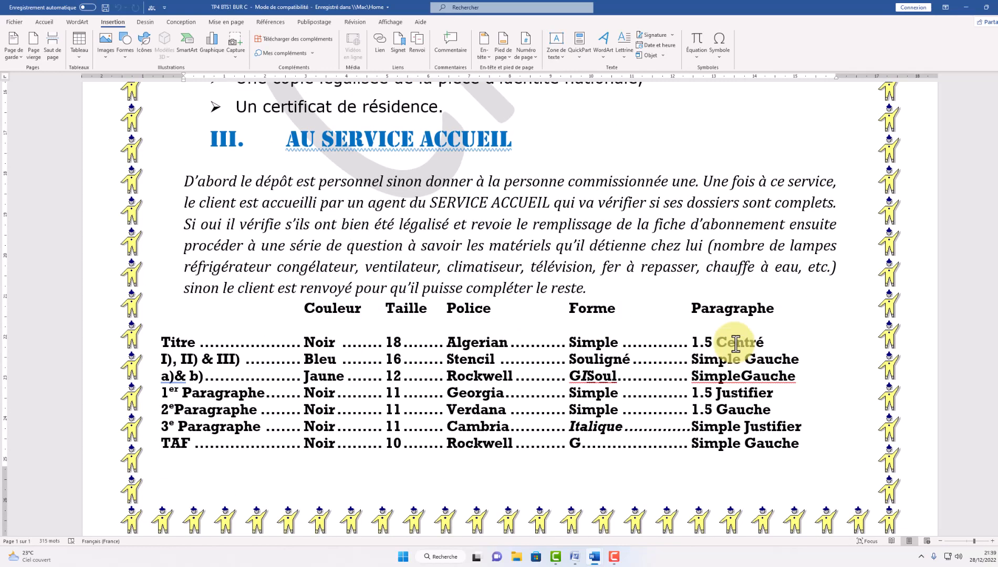
pyautogui.scroll(13, 672, 336)
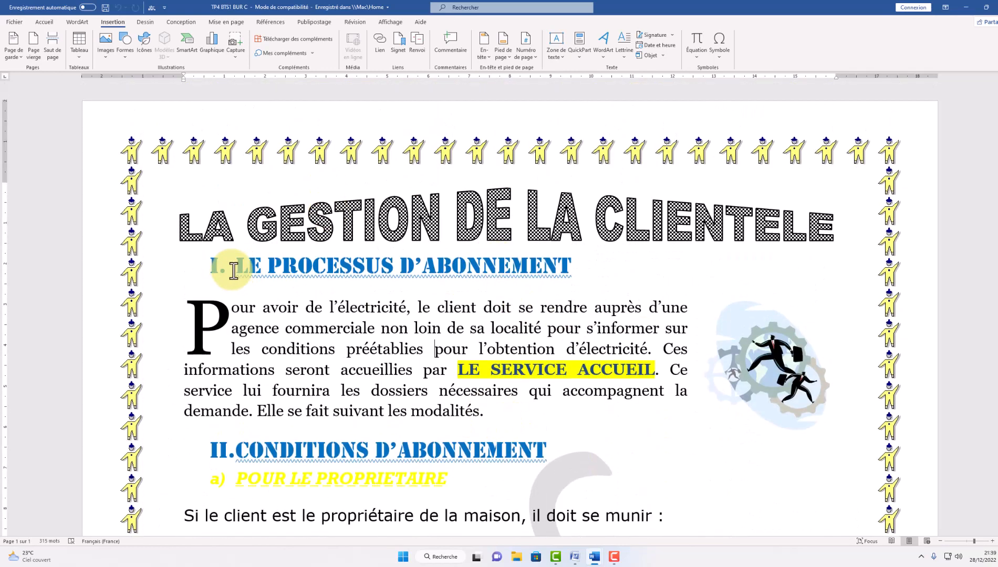
pyautogui.moveTo(233, 269); pyautogui.dragTo(592, 262)
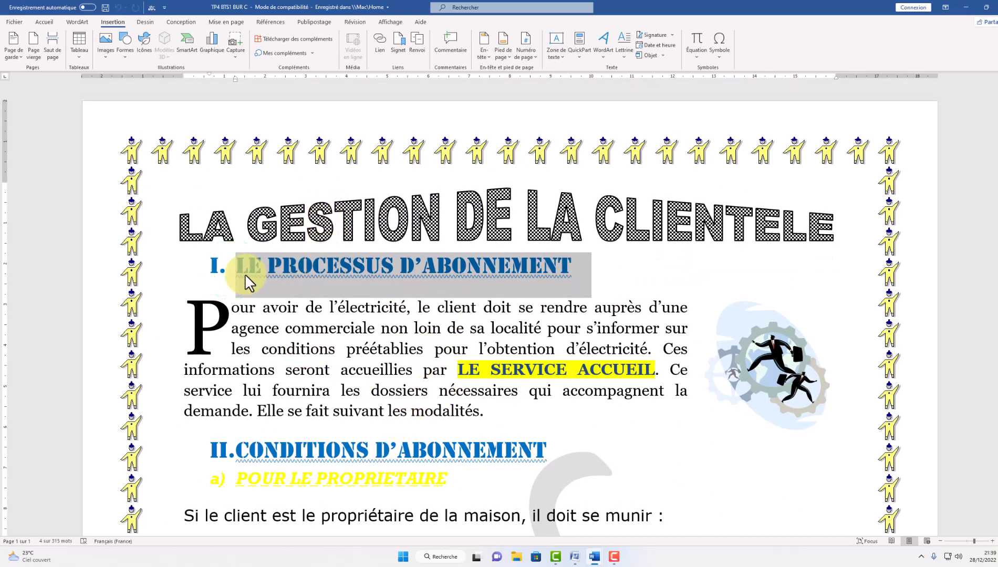
pyautogui.scroll(-15, 416, 412)
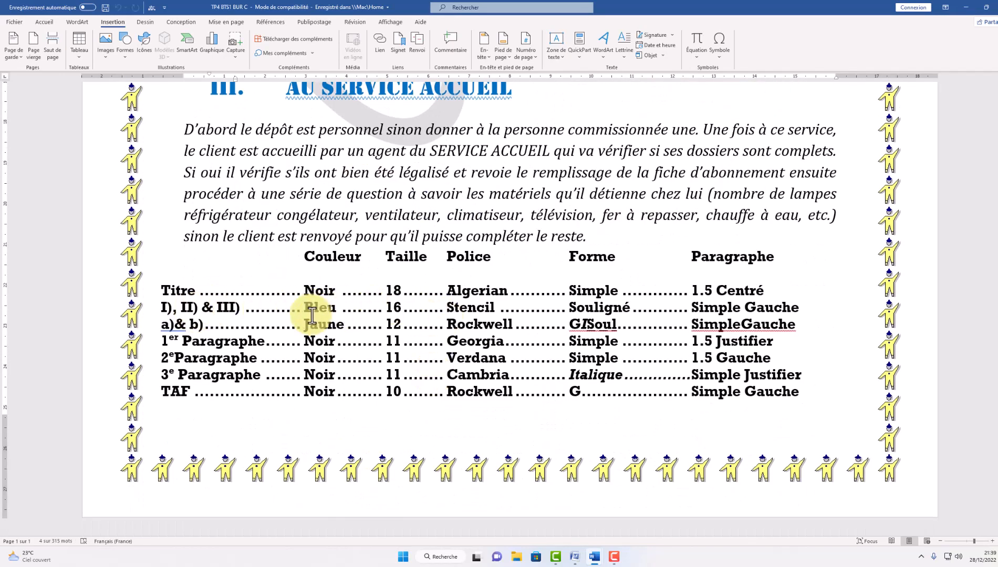
pyautogui.moveTo(309, 310); pyautogui.dragTo(775, 313)
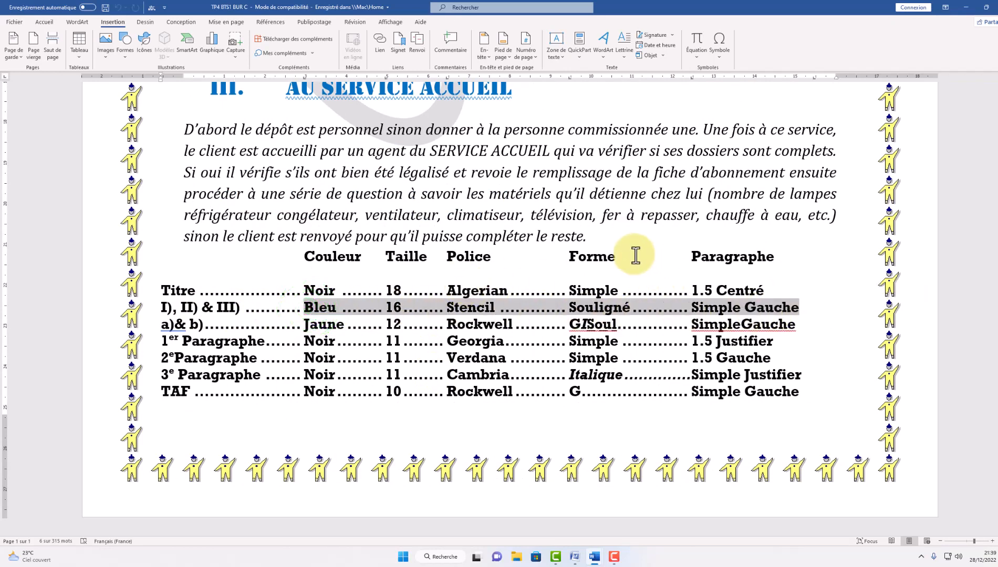
pyautogui.scroll(15, 568, 289)
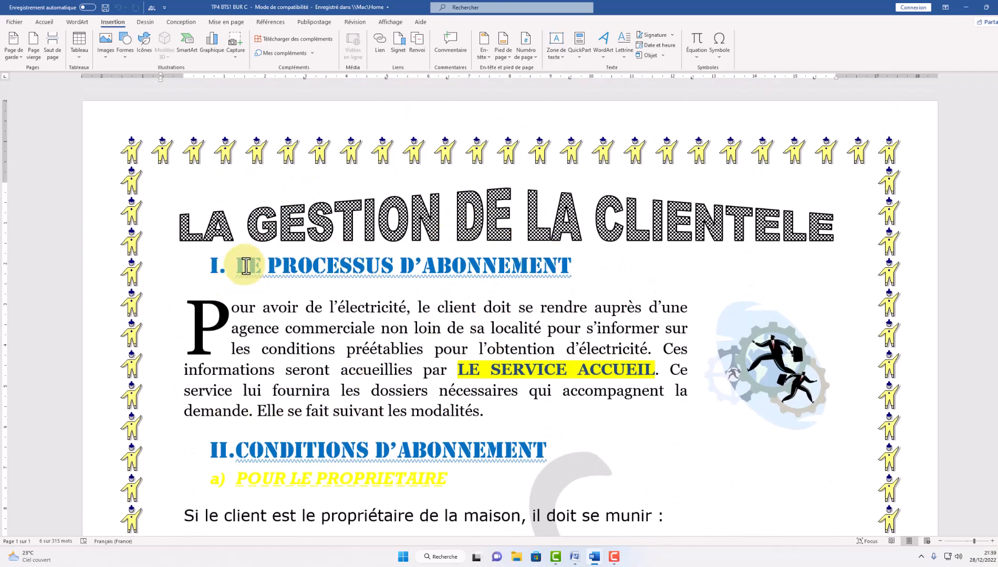
pyautogui.moveTo(239, 266); pyautogui.dragTo(578, 274)
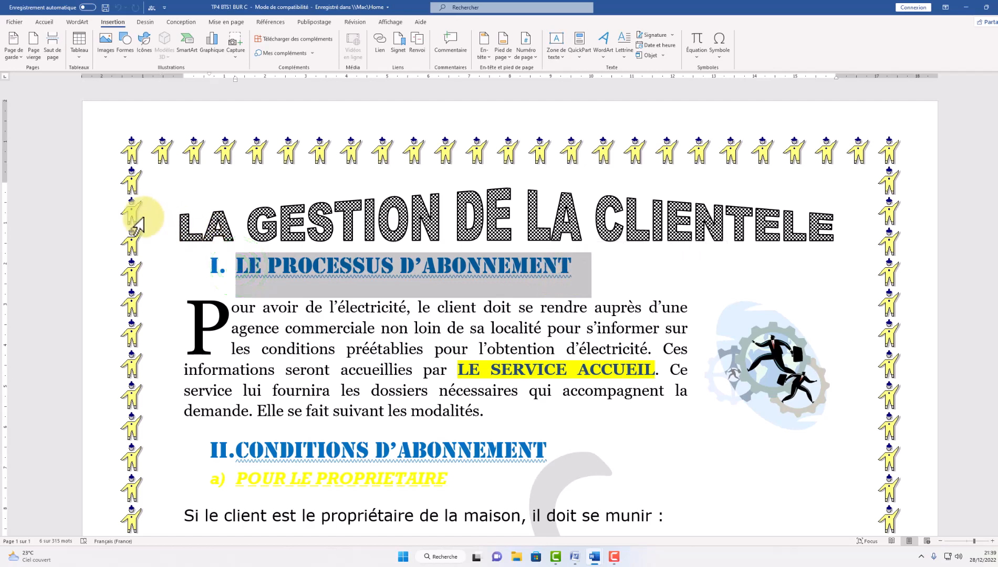
pyautogui.click(658, 86)
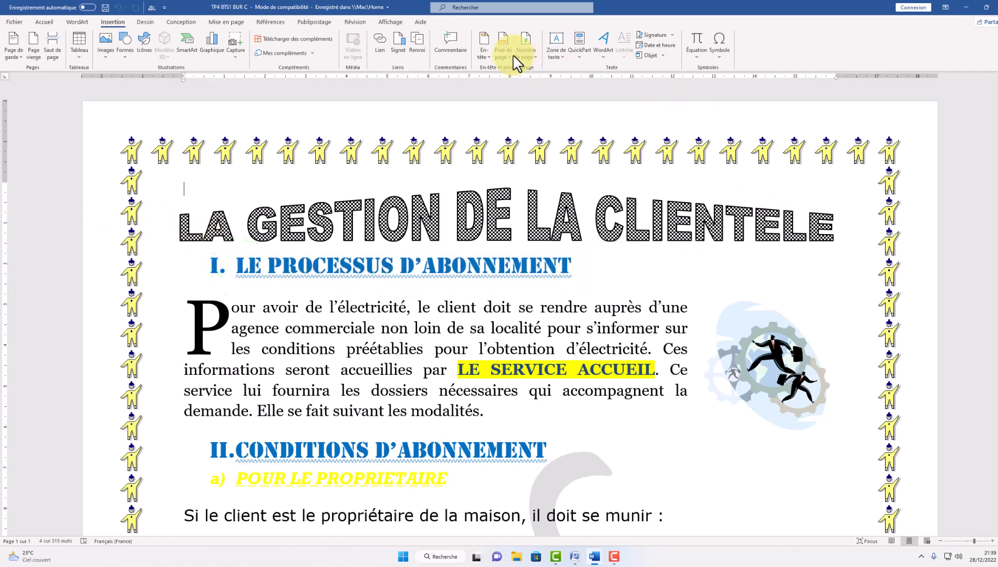
pyautogui.click(966, 6)
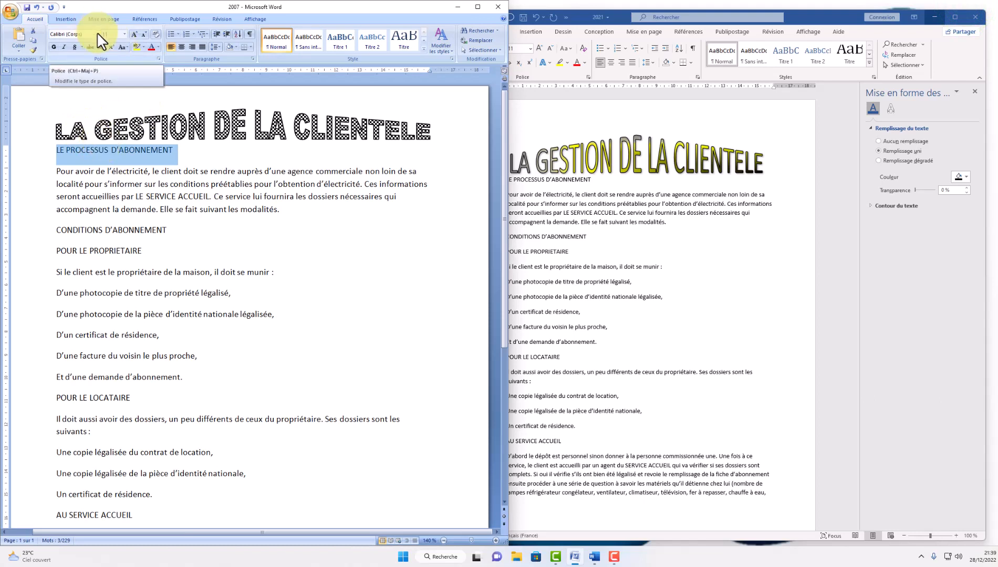
# Practise several ways of selecting the heading LE PROCESSUS D'ABONNEMENT in the 2007 document, leaving the whole heading selected
pyautogui.click(151, 148)
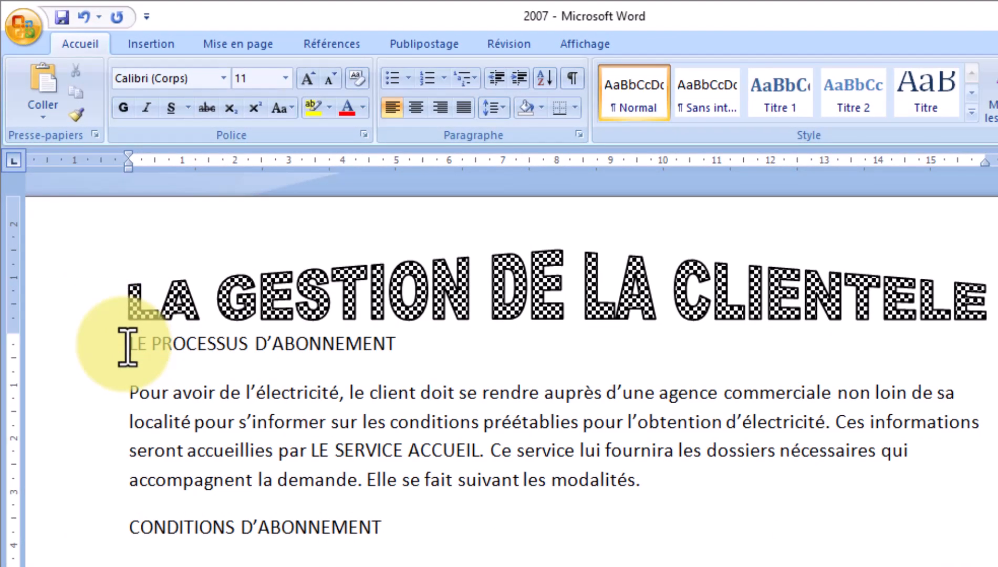
pyautogui.moveTo(127, 347); pyautogui.dragTo(340, 347)
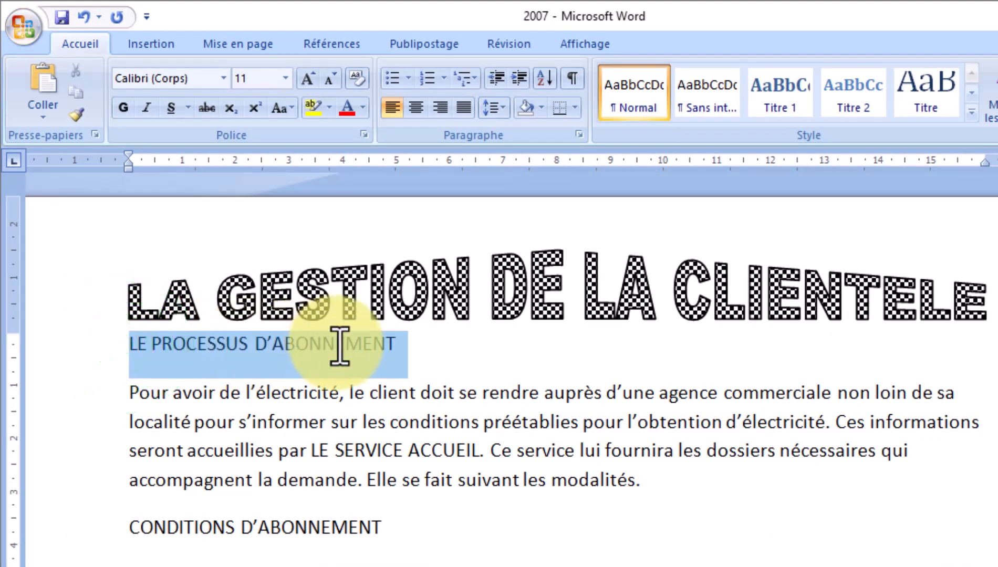
pyautogui.click(479, 481)
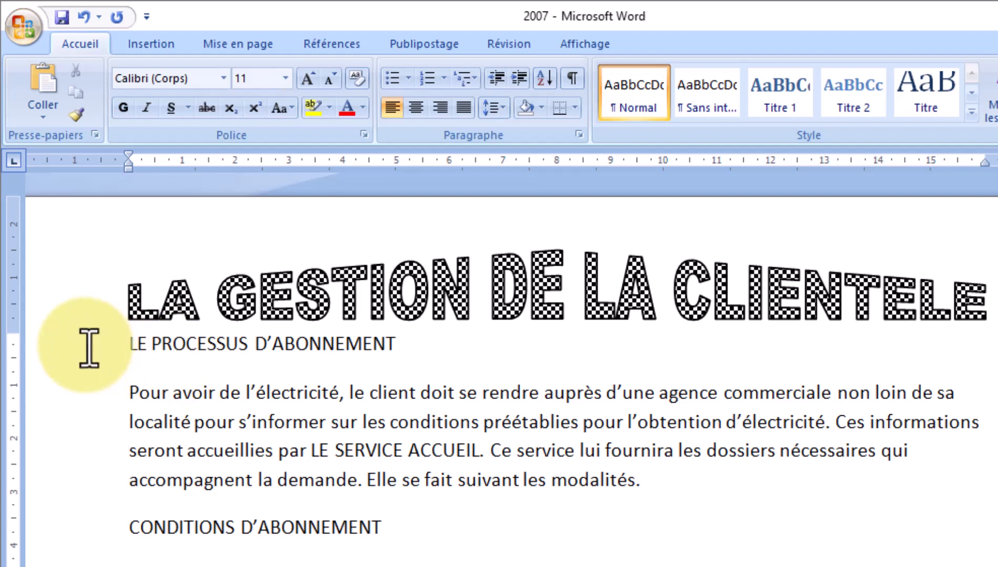
pyautogui.click(89, 347)
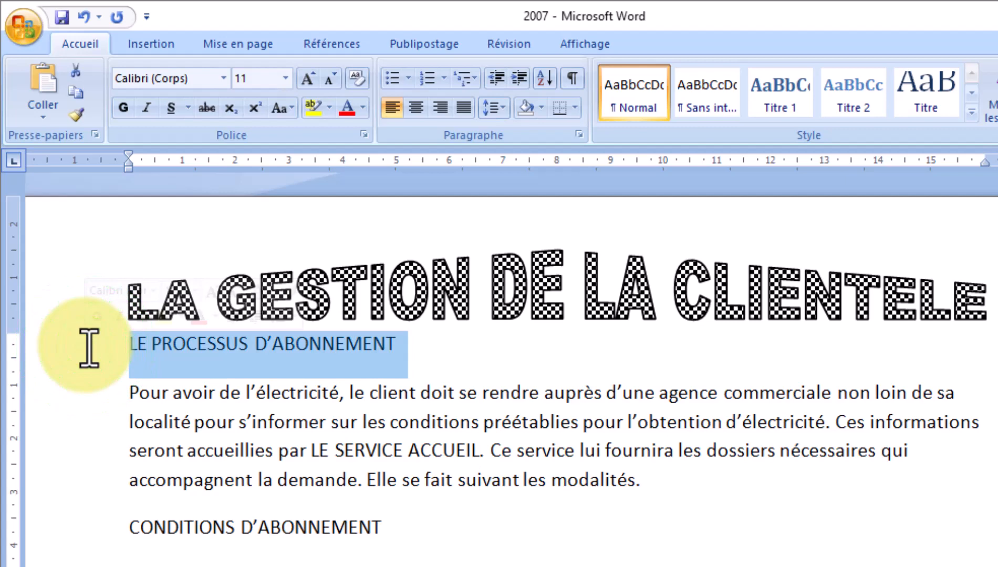
pyautogui.click(271, 411)
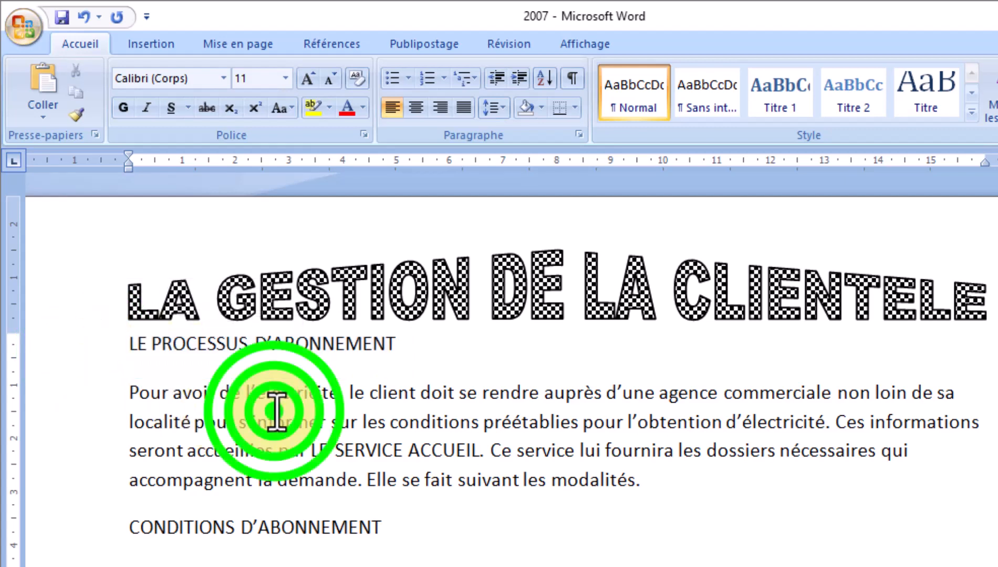
pyautogui.tripleClick(218, 345)
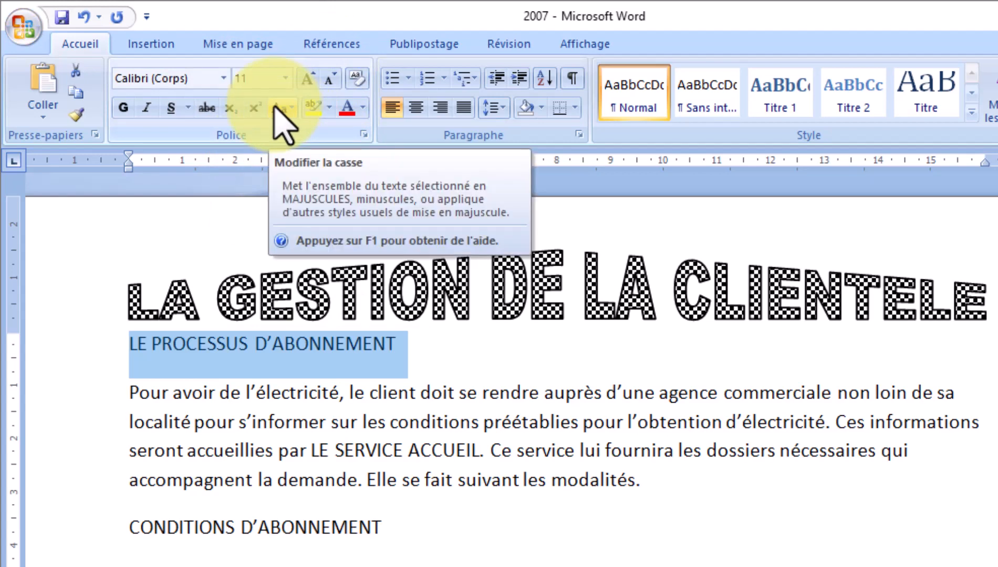
pyautogui.click(225, 78)
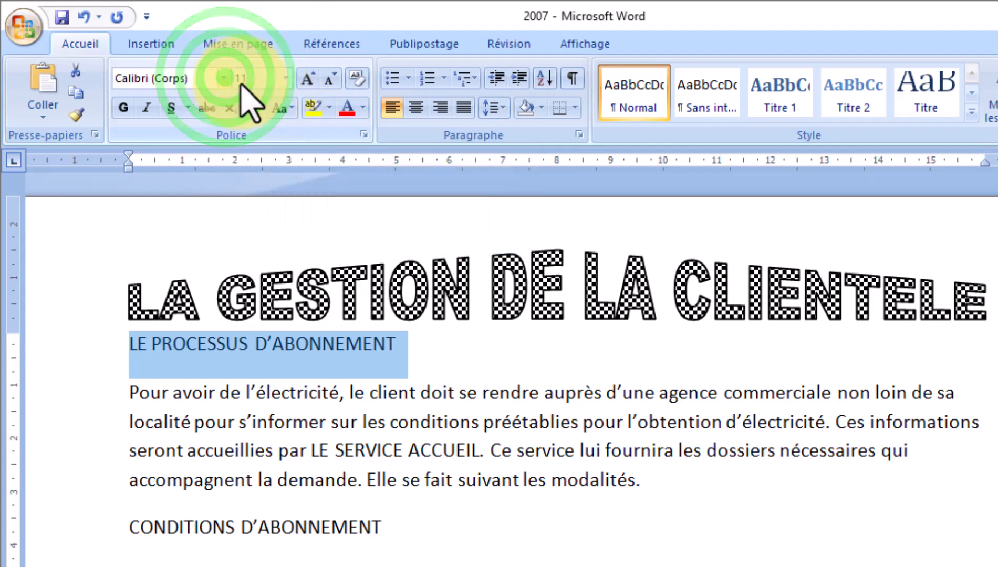
pyautogui.click(223, 78)
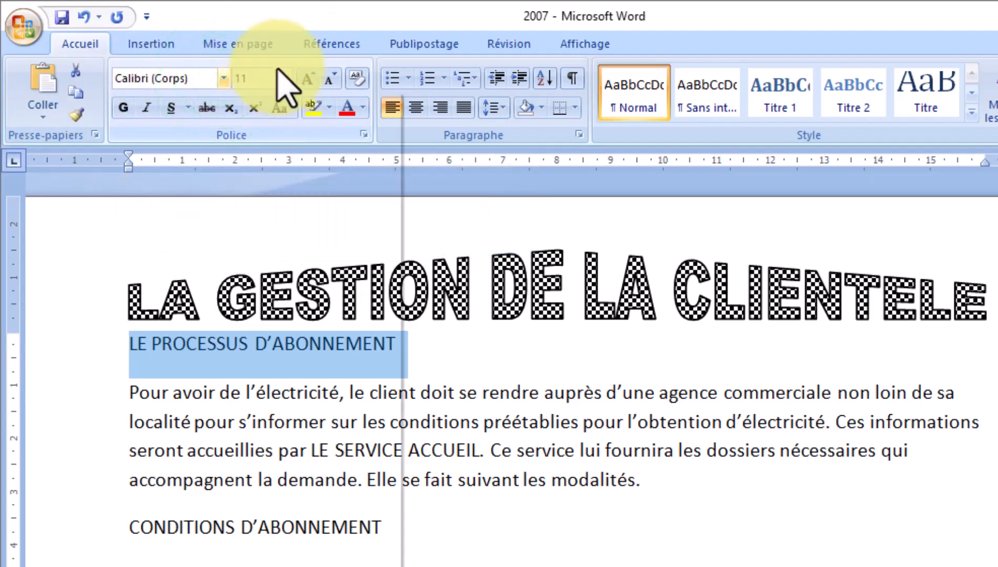
pyautogui.click(224, 78)
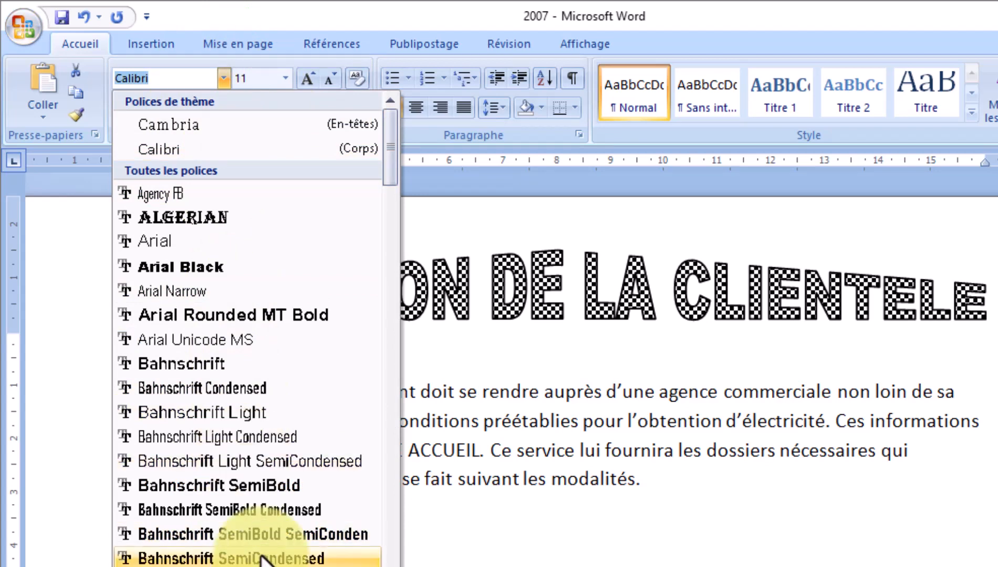
pyautogui.scroll(-8, 263, 530)
pyautogui.scroll(-12, 231, 546)
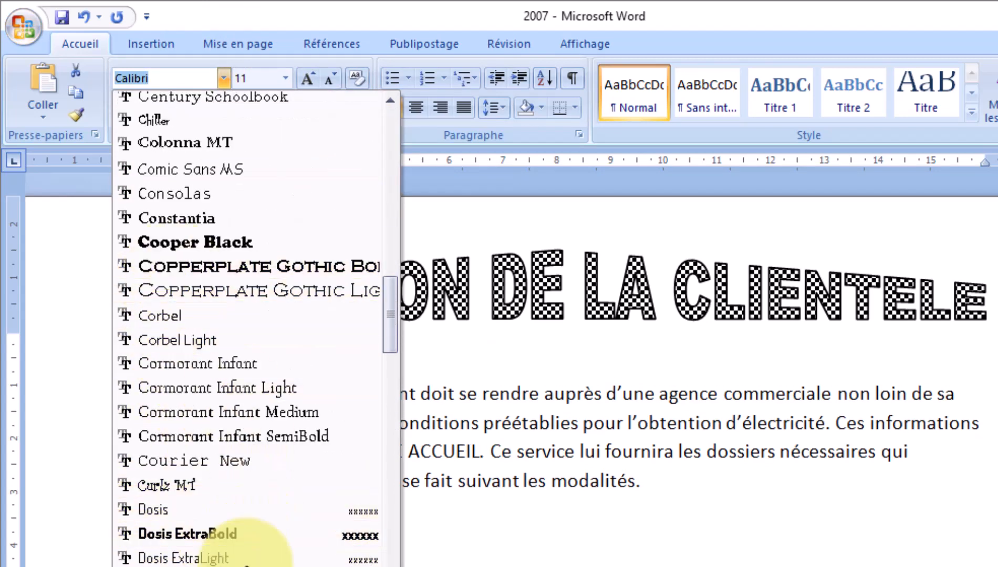
pyautogui.scroll(-3, 246, 557)
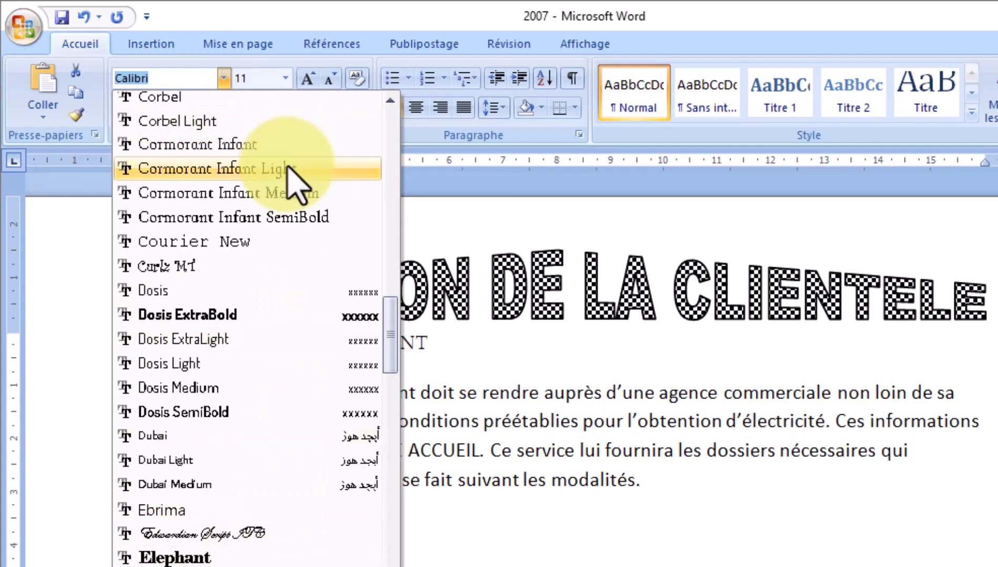
pyautogui.write('Stencil')
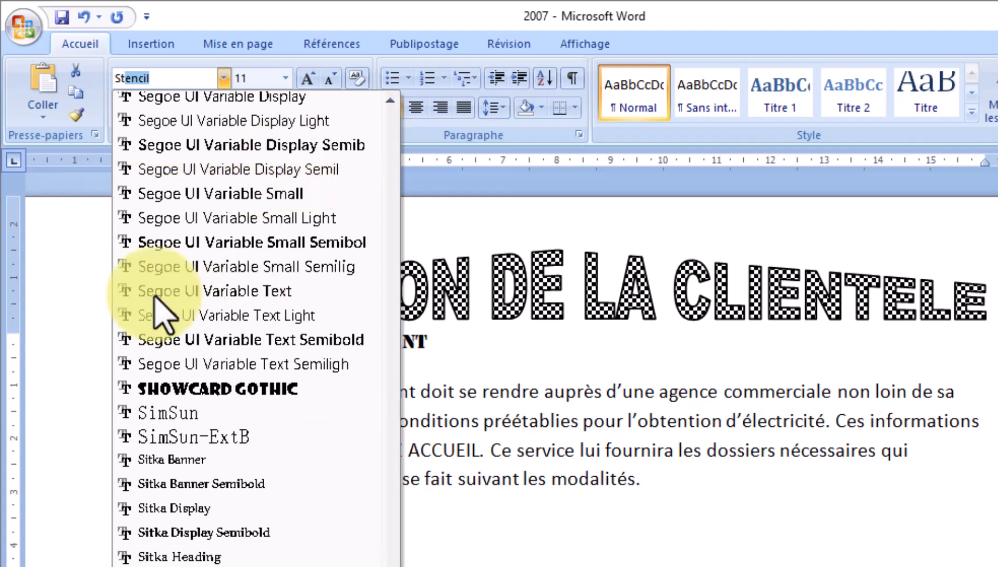
pyautogui.click(219, 79)
# Set the font of the heading LE PROCESSUS D'ABONNEMENT to Stencil and its size to 16
pyautogui.click(219, 78)
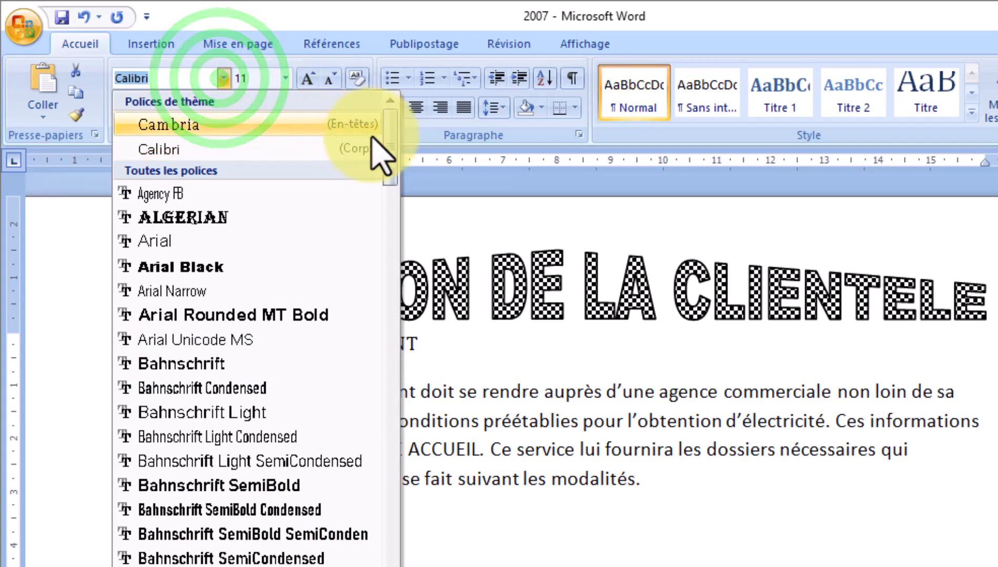
pyautogui.moveTo(386, 136); pyautogui.dragTo(402, 566)
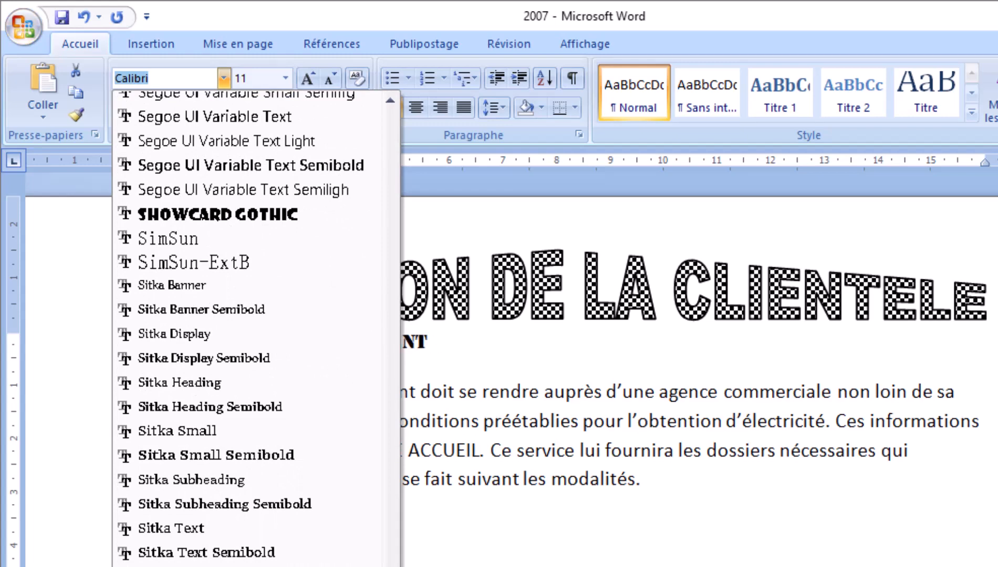
pyautogui.click(210, 566)
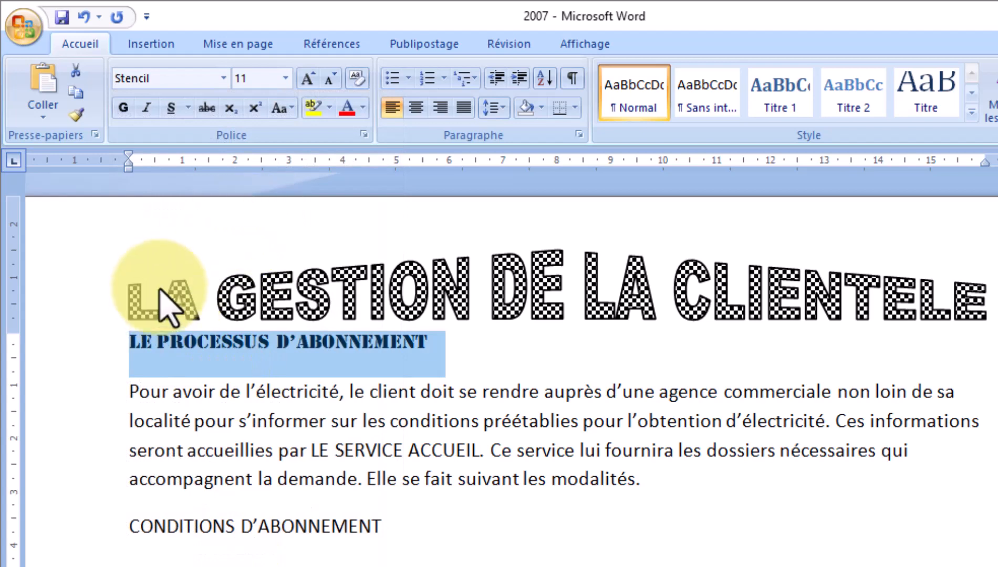
pyautogui.click(286, 78)
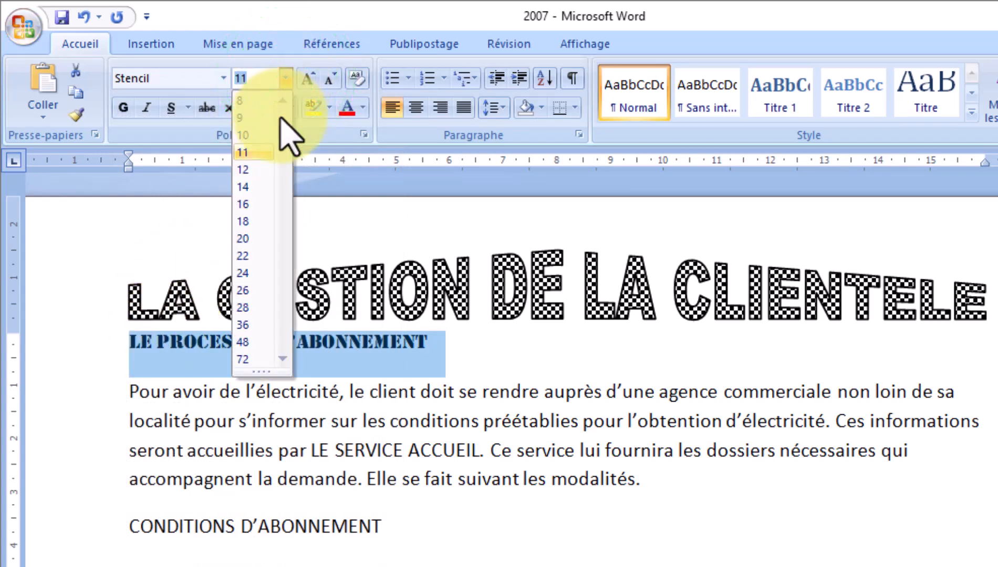
pyautogui.click(251, 205)
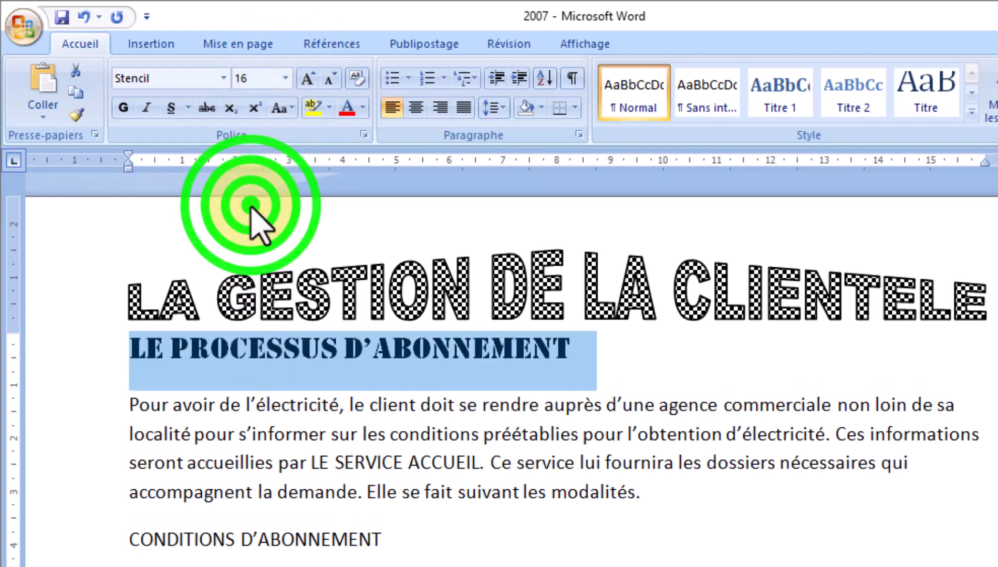
# Try enlarging the heading's font size stepwise to 20 and reducing it back to 16, twice
pyautogui.click(308, 80)
pyautogui.click(308, 80)
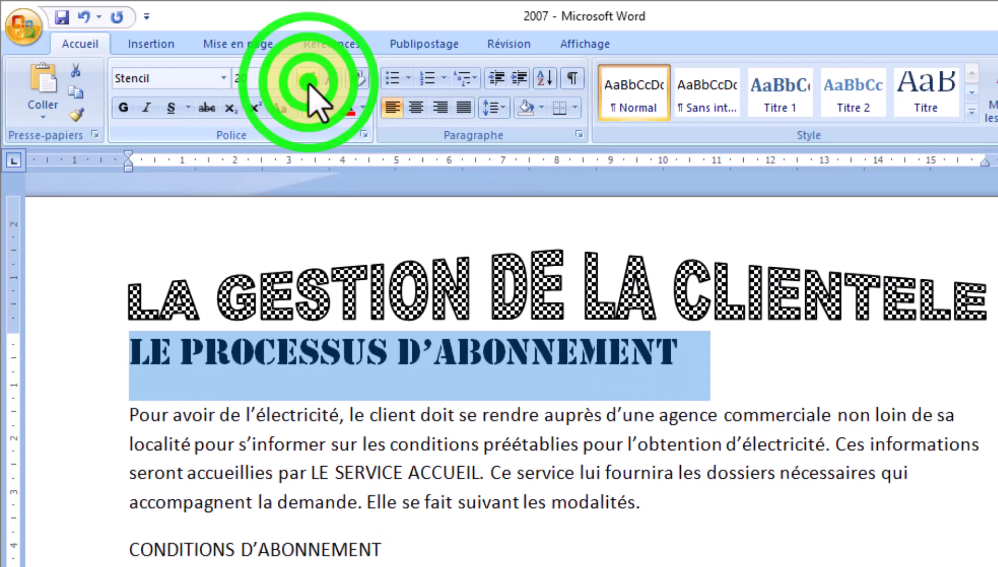
pyautogui.click(307, 80)
pyautogui.click(328, 79)
pyautogui.click(327, 79)
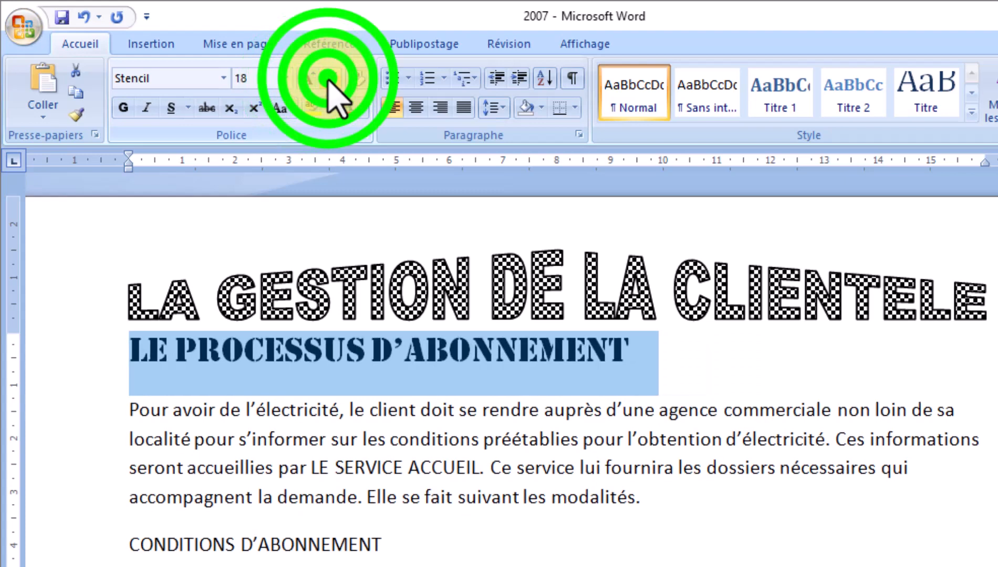
pyautogui.click(327, 78)
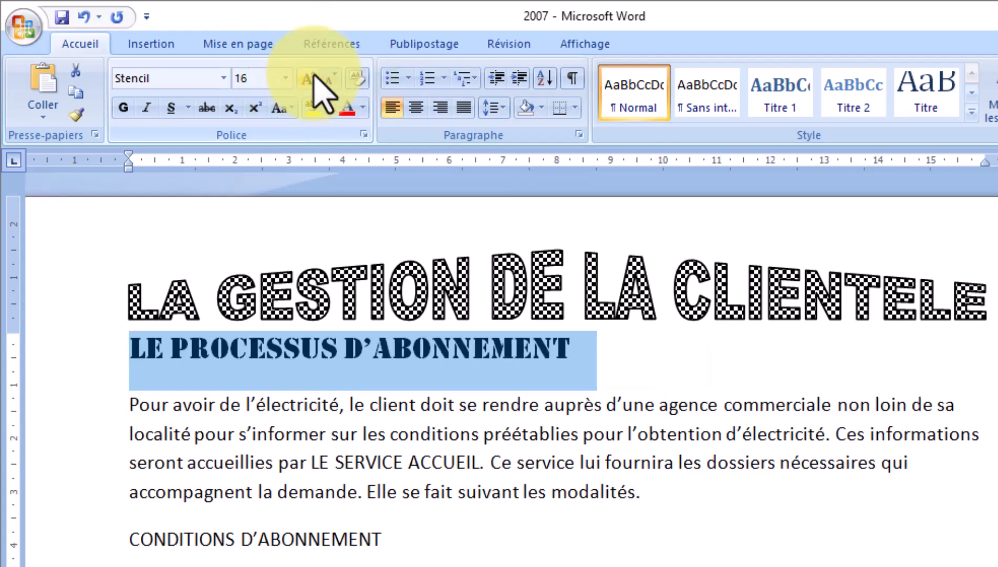
pyautogui.click(314, 78)
pyautogui.click(314, 78)
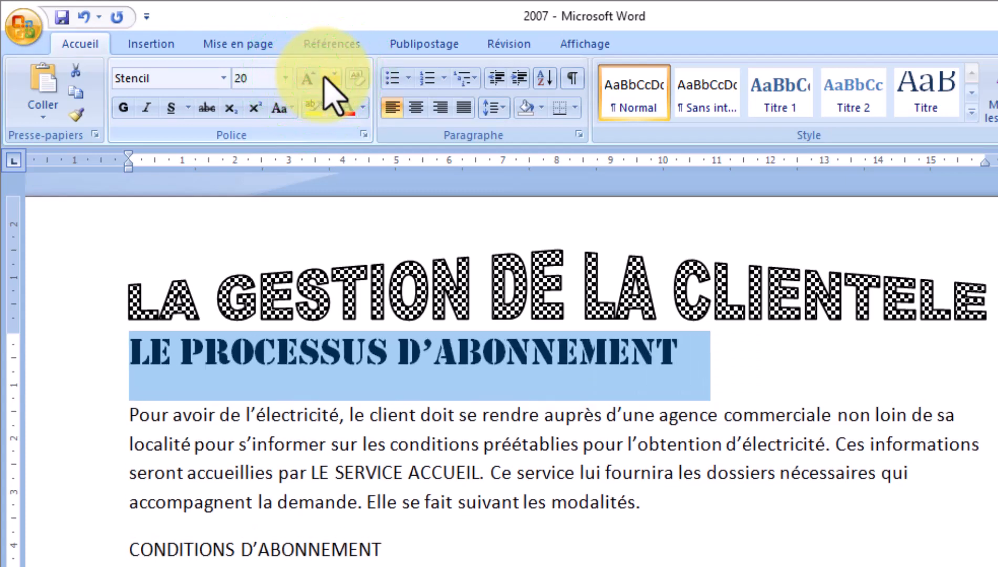
pyautogui.click(328, 79)
pyautogui.click(328, 79)
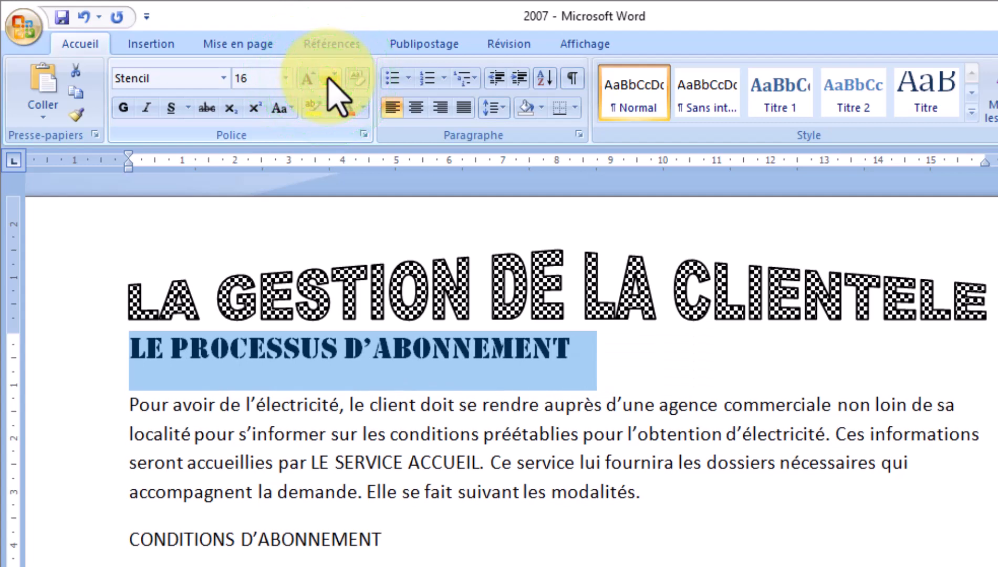
# Change the font colour of the heading LE PROCESSUS D'ABONNEMENT to a medium blue shade from the theme colours
pyautogui.click(361, 108)
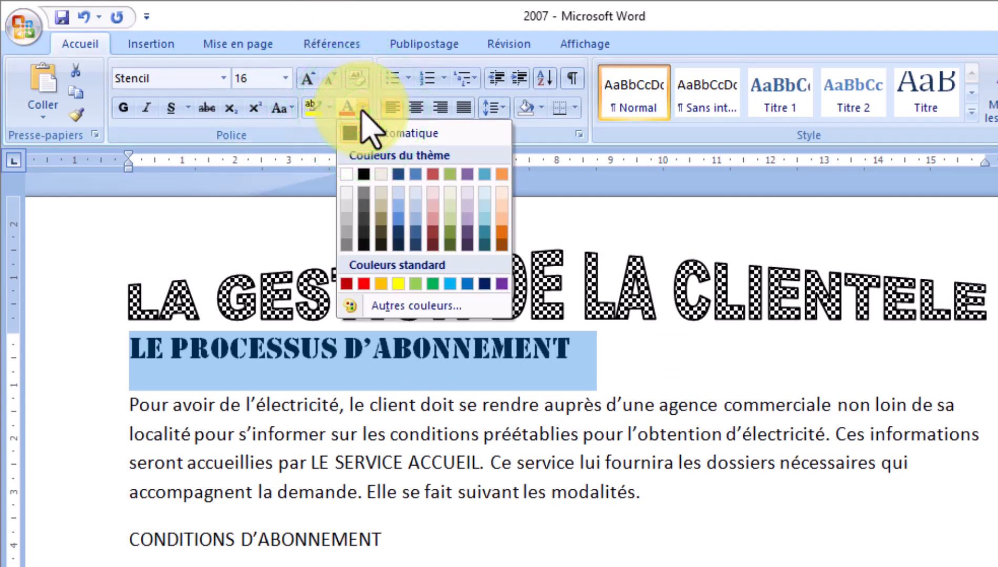
pyautogui.click(261, 134)
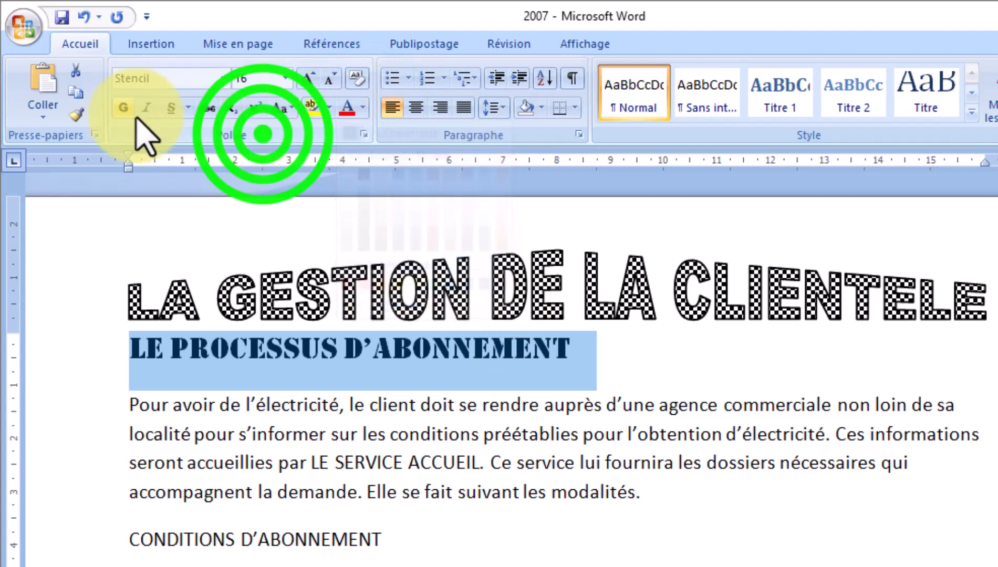
pyautogui.click(361, 109)
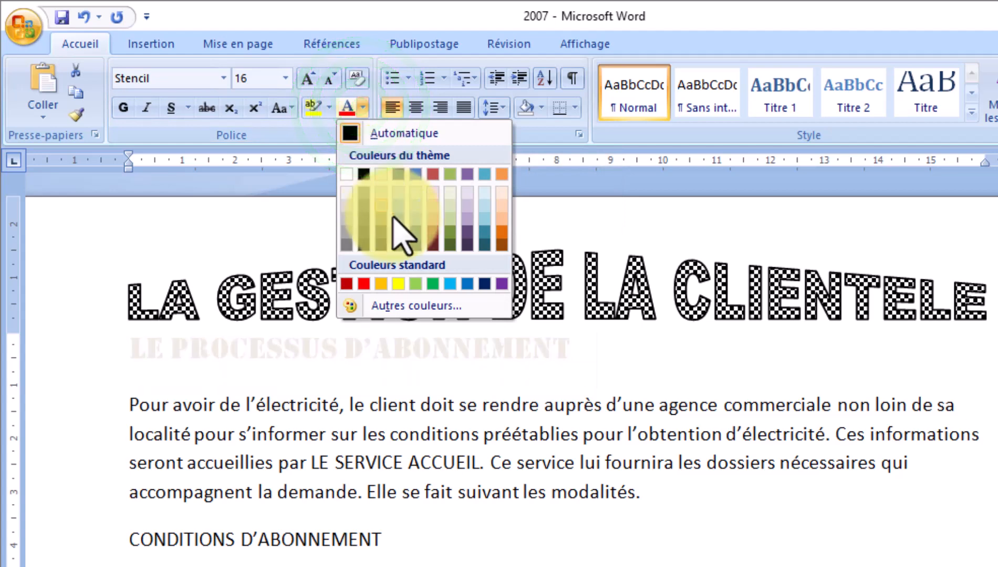
pyautogui.click(397, 231)
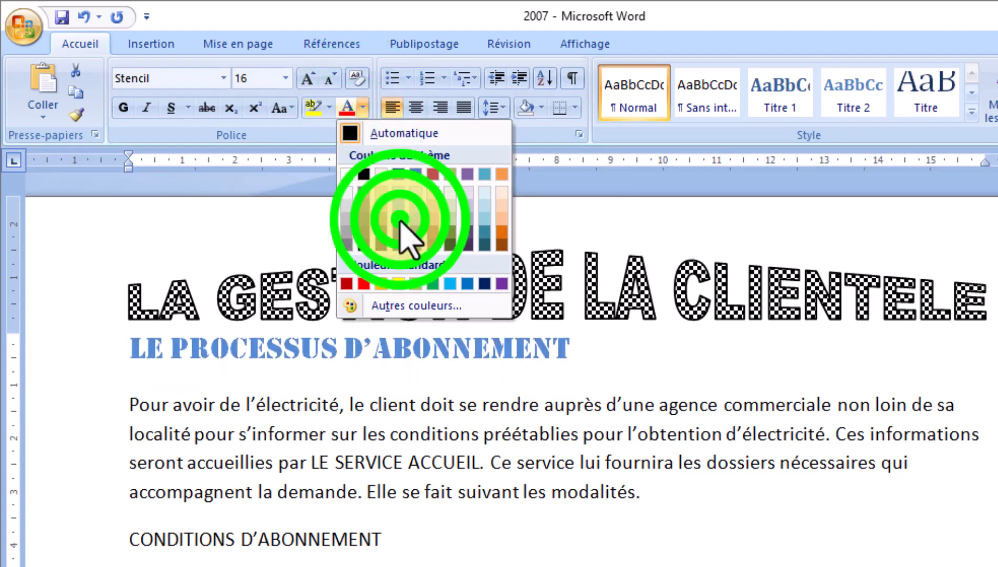
# Apply a wavy underline to the heading LE PROCESSUS D'ABONNEMENT in the 2007 document and look at the change-case options
pyautogui.click(439, 411)
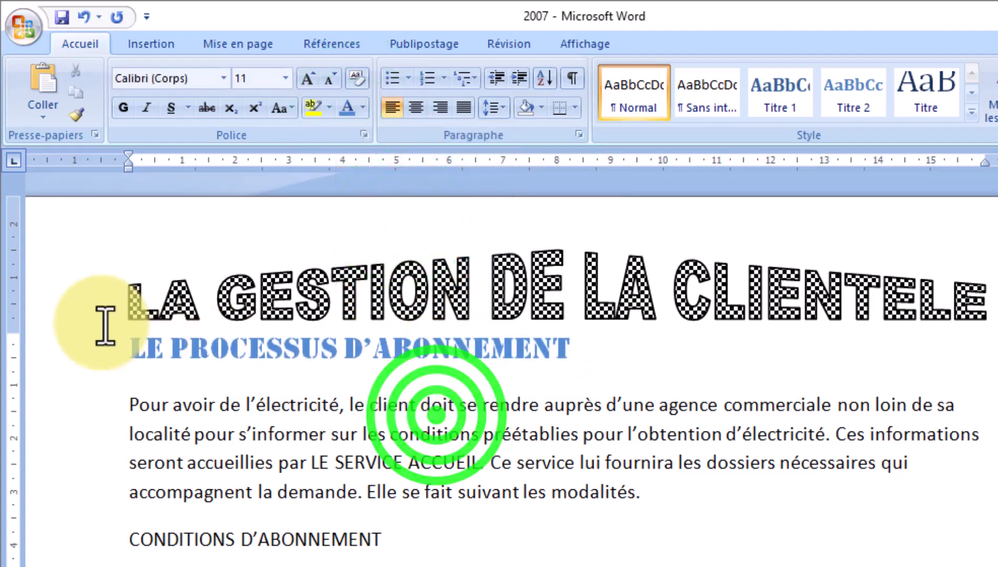
pyautogui.moveTo(136, 342); pyautogui.dragTo(479, 363)
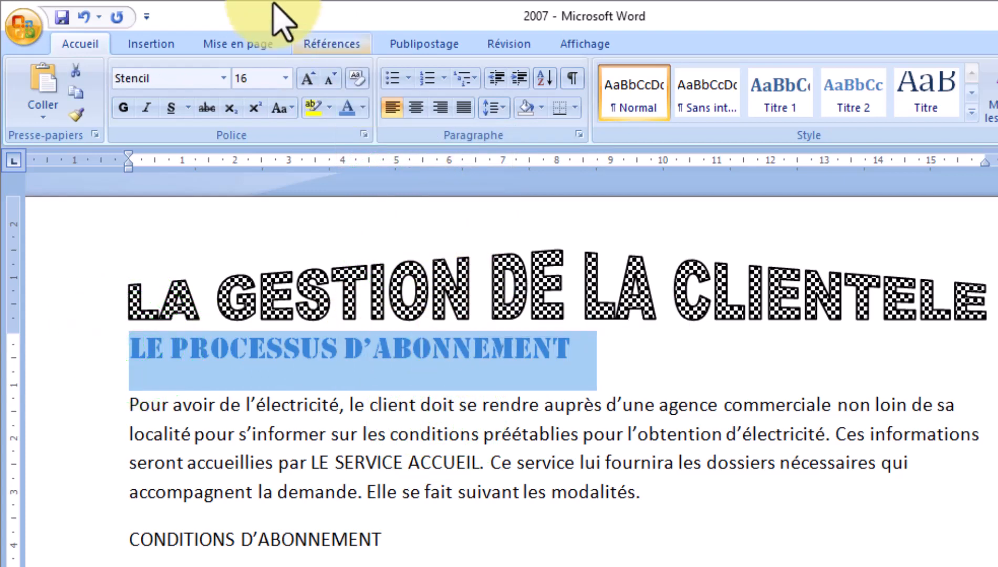
pyautogui.click(188, 106)
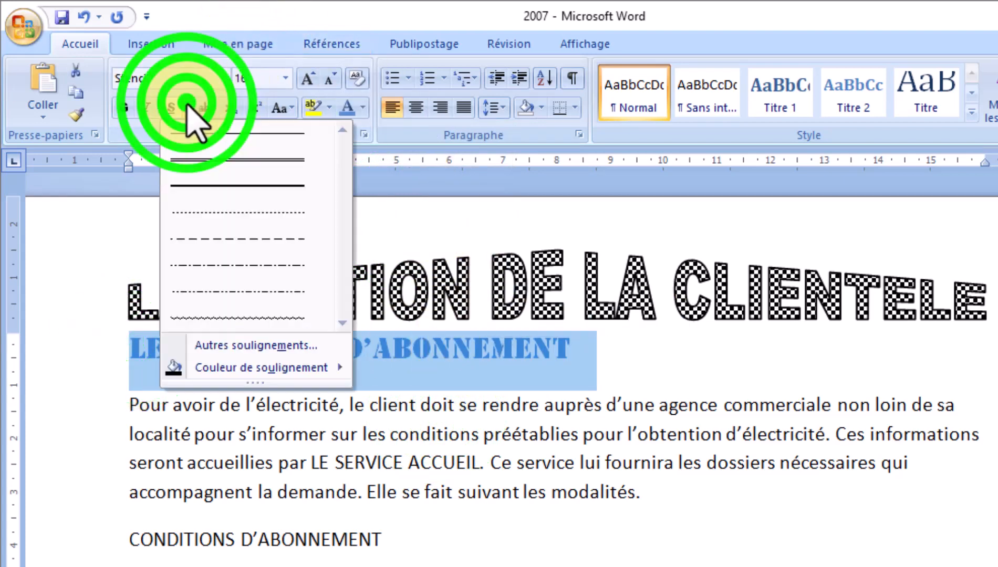
pyautogui.click(236, 319)
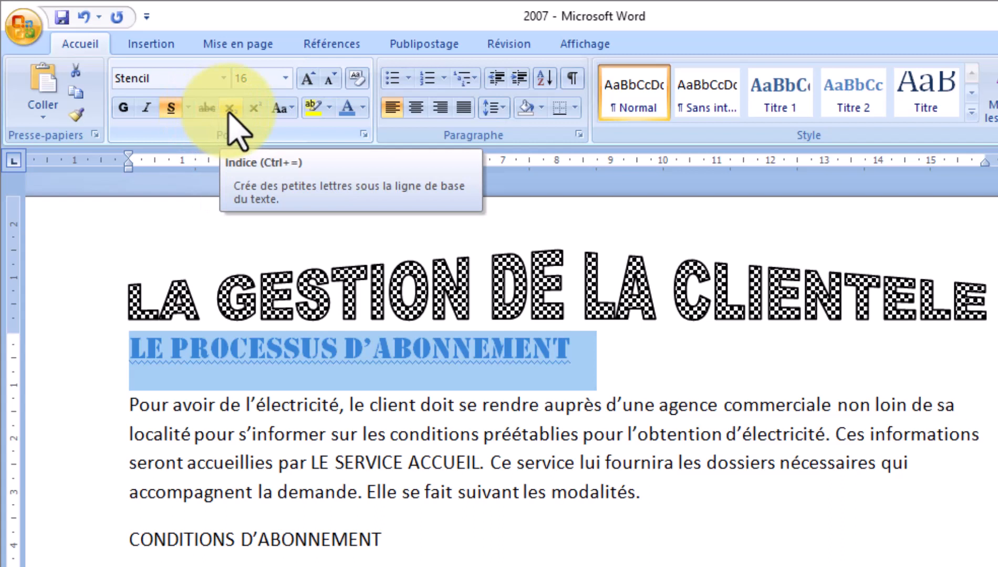
pyautogui.click(280, 109)
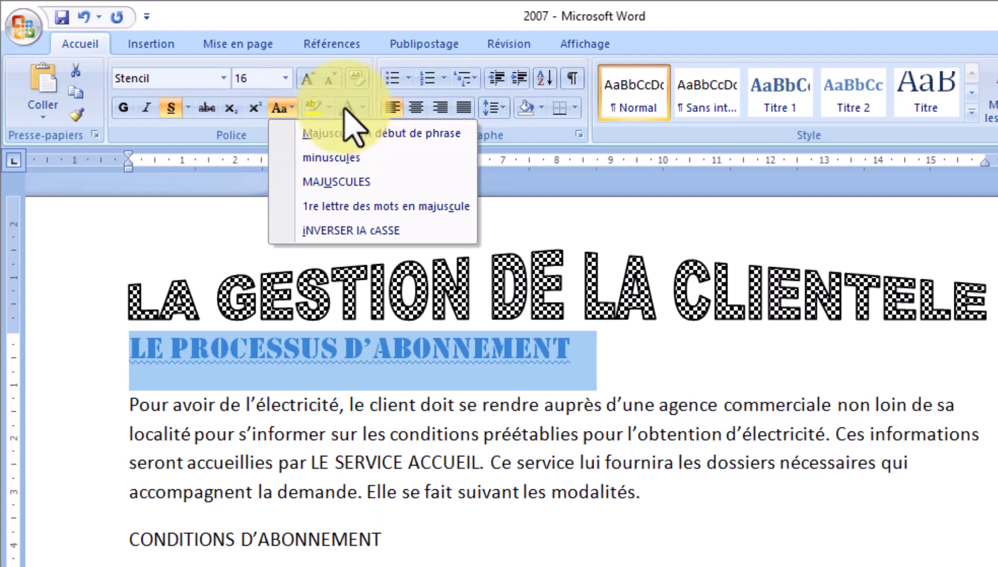
pyautogui.click(218, 133)
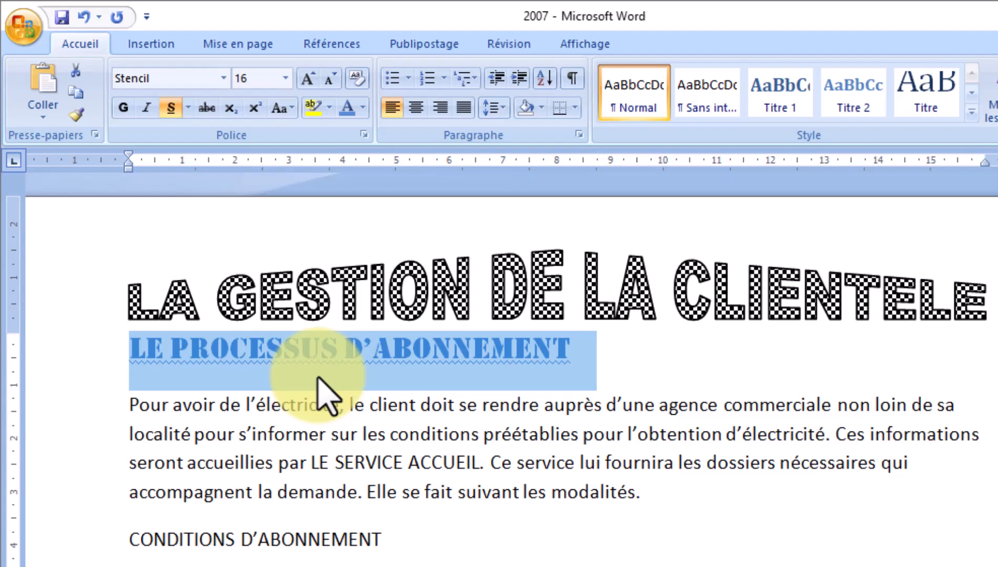
# Number the heading with the uppercase Roman numeral format (I., II., III.) and switch to the 2021 document
pyautogui.click(408, 78)
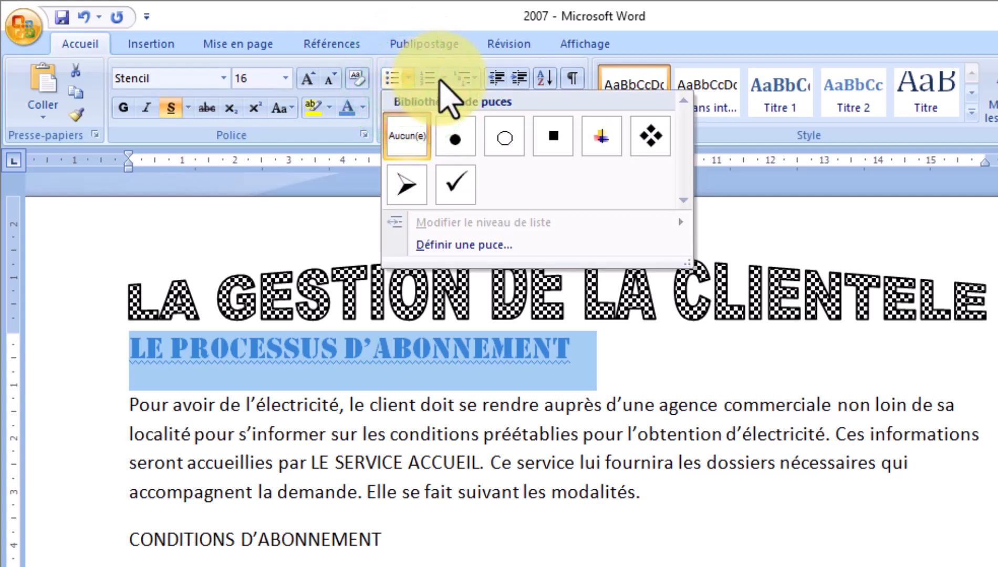
pyautogui.click(444, 79)
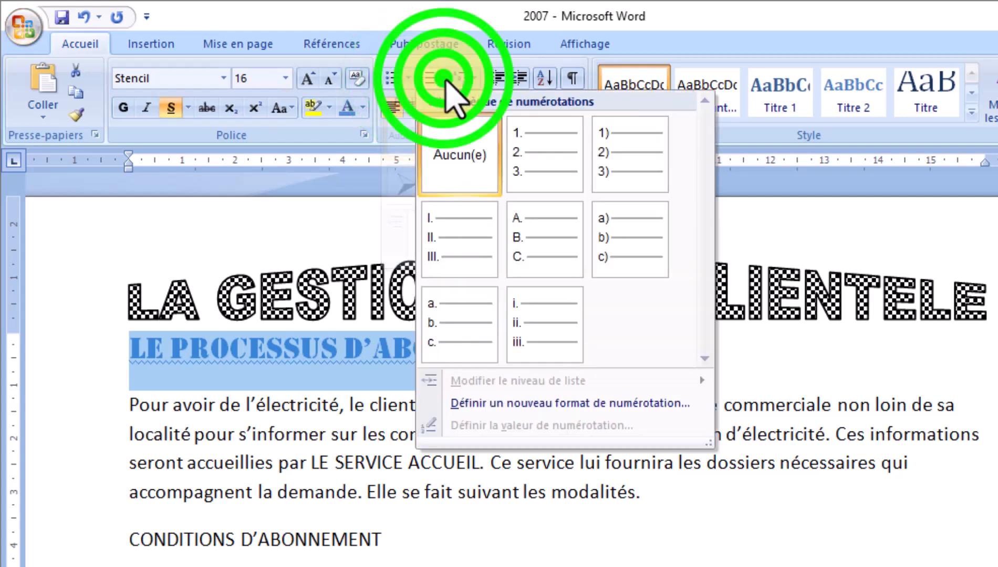
pyautogui.click(466, 256)
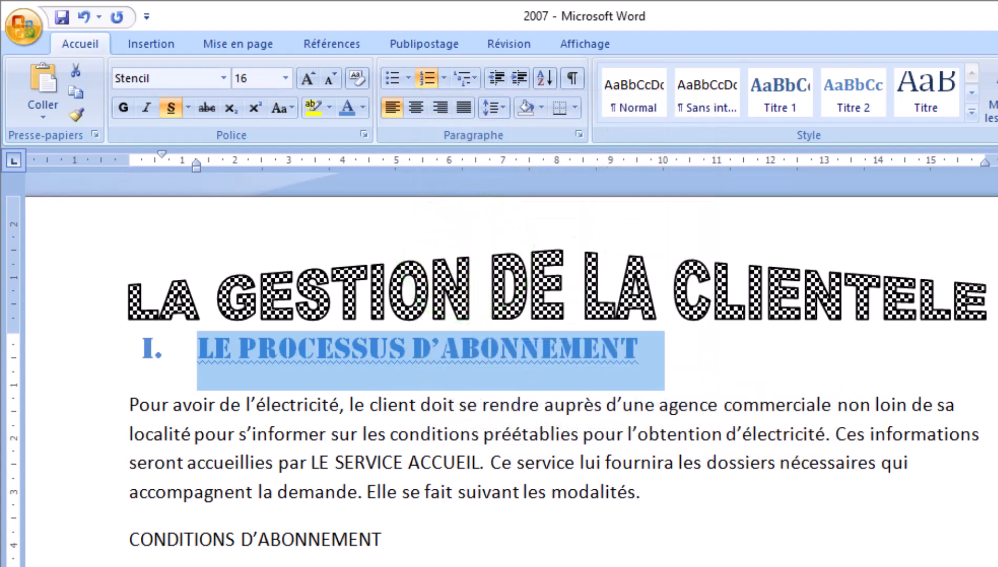
pyautogui.press('Right')
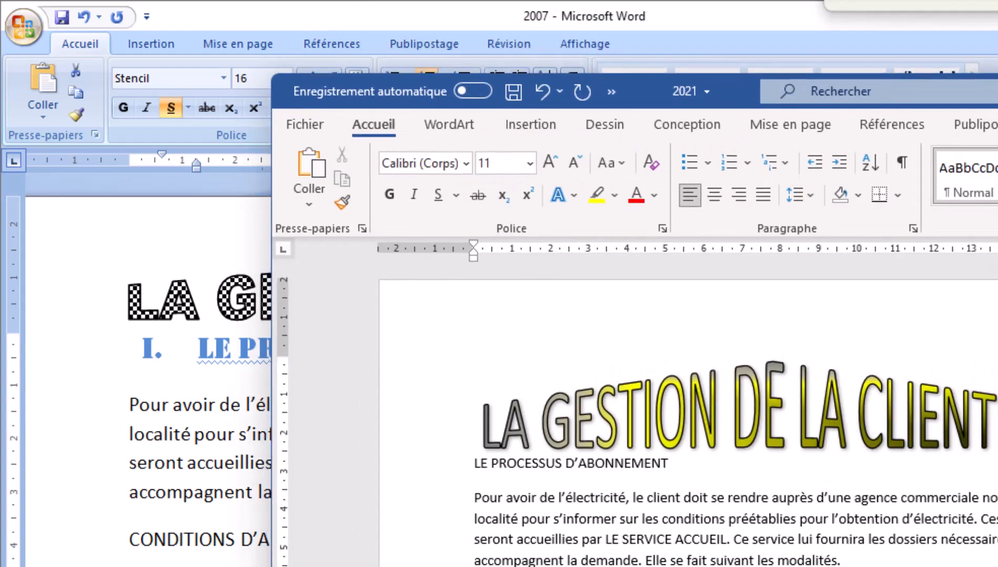
# Try to select the heading LE PROCESSUS D'ABONNEMENT just below the WordArt title in the 2021 document
pyautogui.click(533, 535)
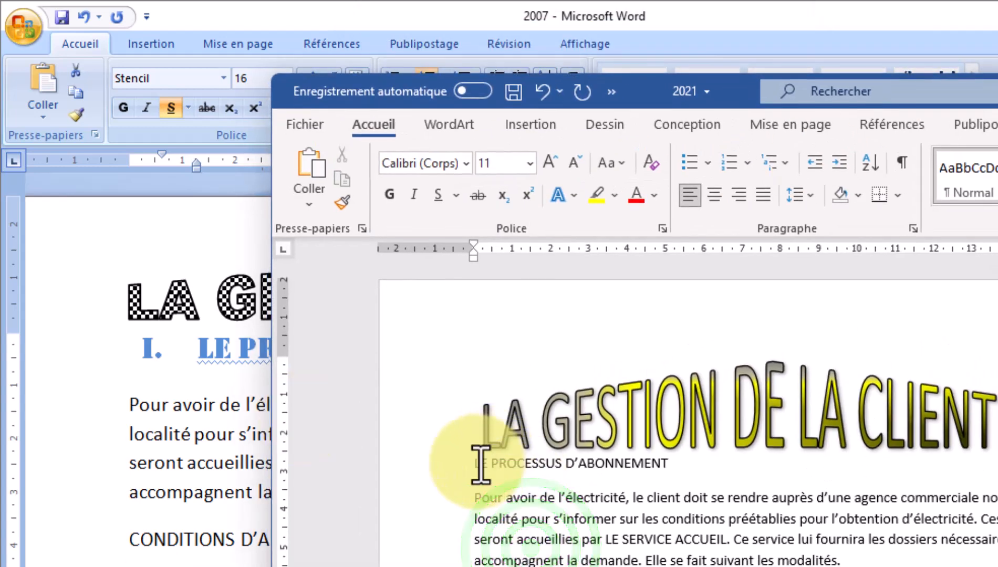
pyautogui.click(451, 457)
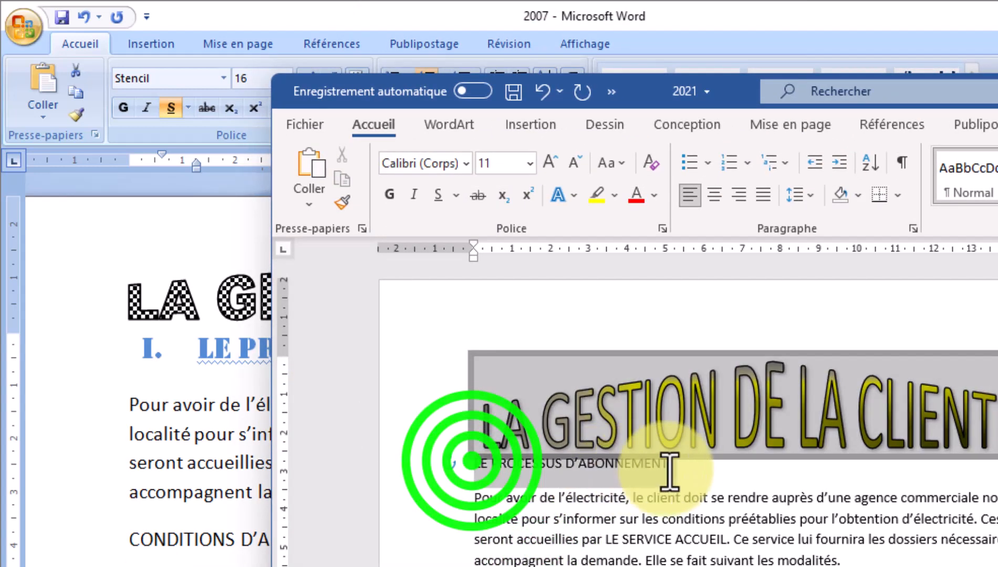
pyautogui.click(703, 480)
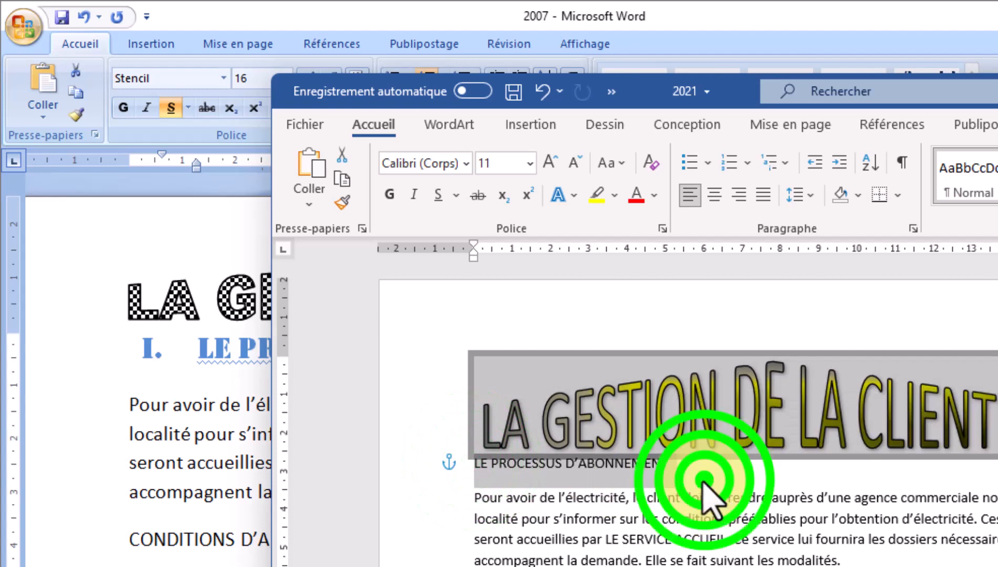
# Add a blank line above the heading LE PROCESSUS D'ABONNEMENT and move the WordArt title up to clear it
pyautogui.click(475, 465)
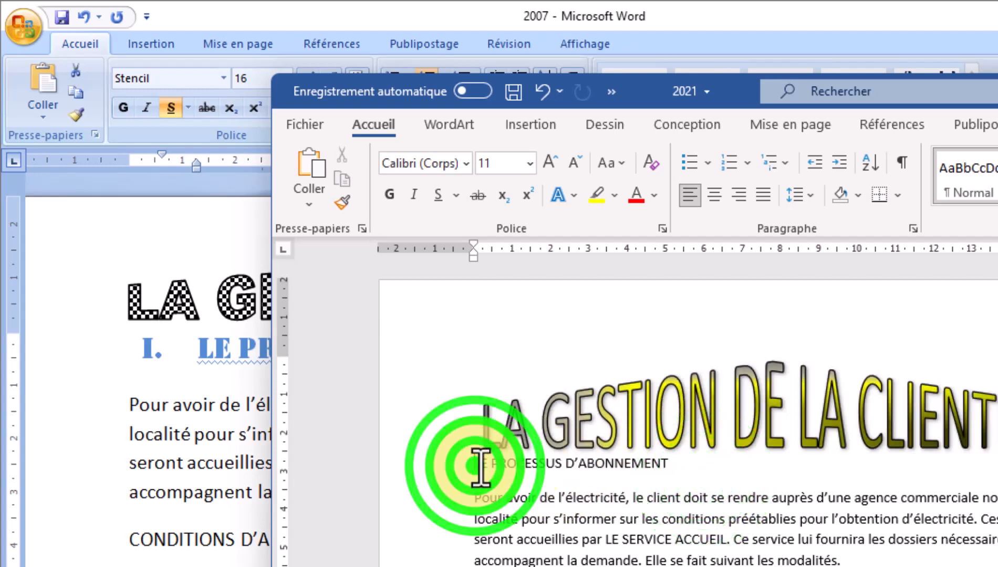
pyautogui.hotkey('ctrl', 'z')
pyautogui.click(604, 449)
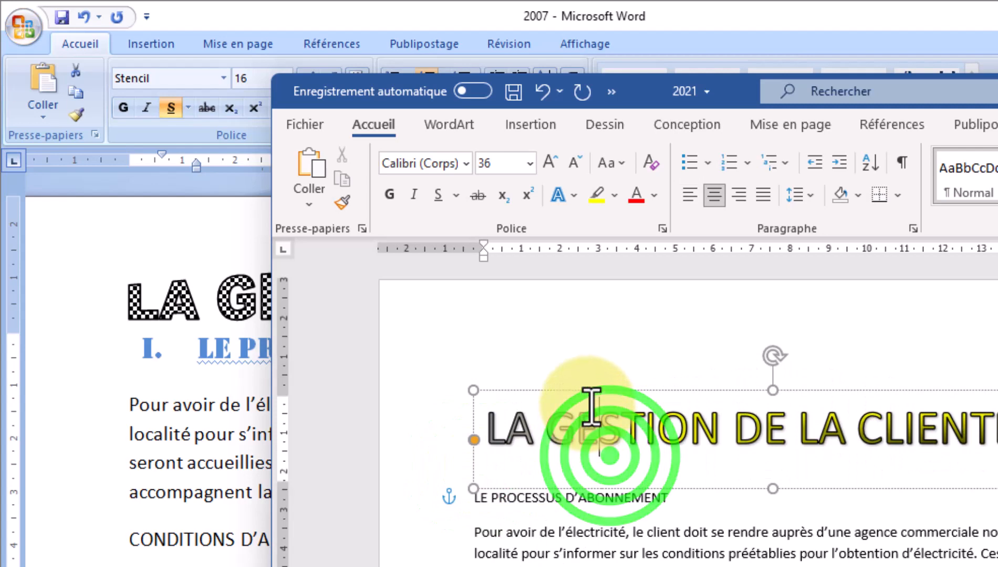
pyautogui.moveTo(589, 391); pyautogui.dragTo(584, 357)
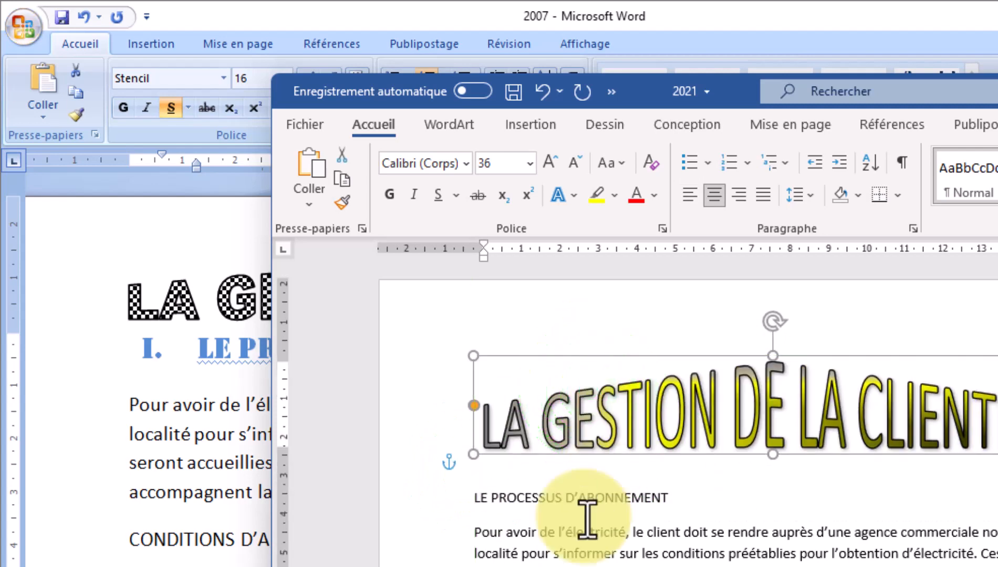
# Try to set the font of the 2021 heading LE PROCESSUS D'ABONNEMENT to Stencil from the font list
pyautogui.click(528, 513)
pyautogui.moveTo(473, 494); pyautogui.dragTo(639, 497)
pyautogui.click(469, 166)
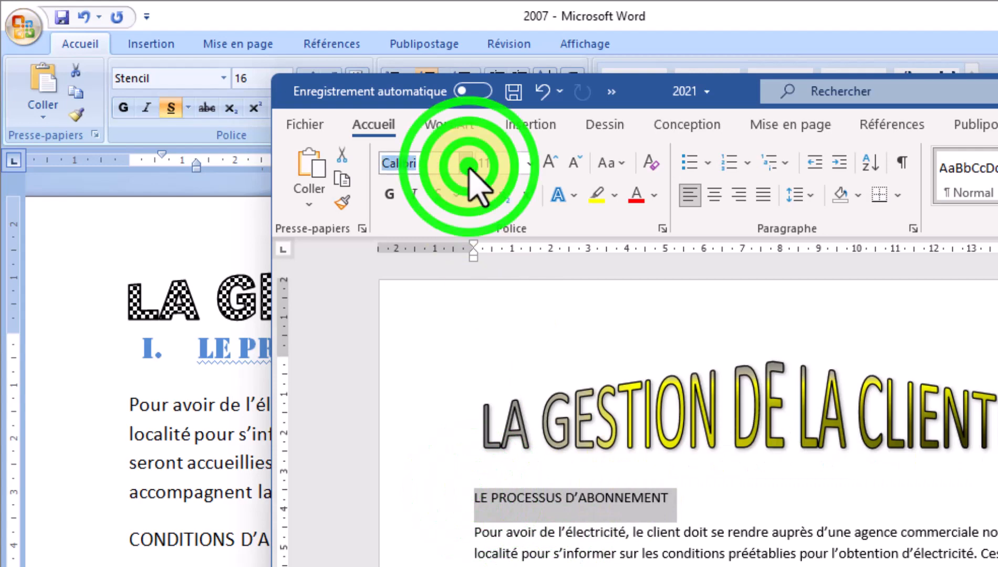
pyautogui.write('S')
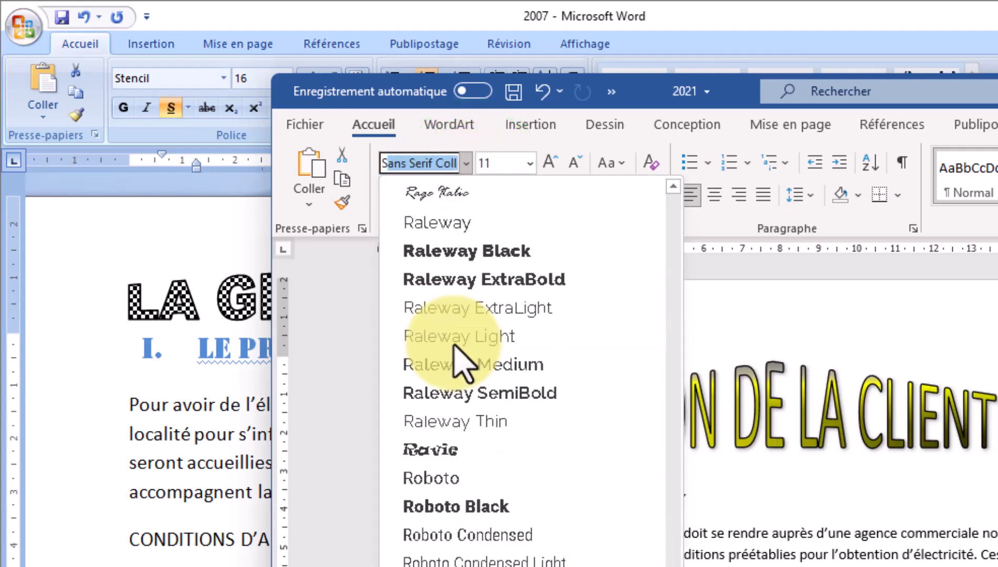
pyautogui.write('tencil')
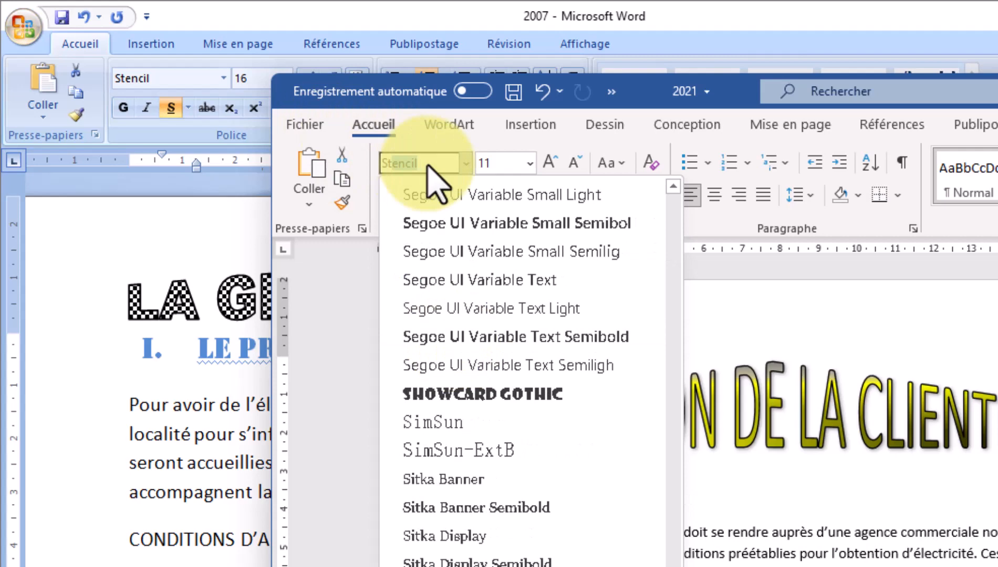
pyautogui.click(992, 543)
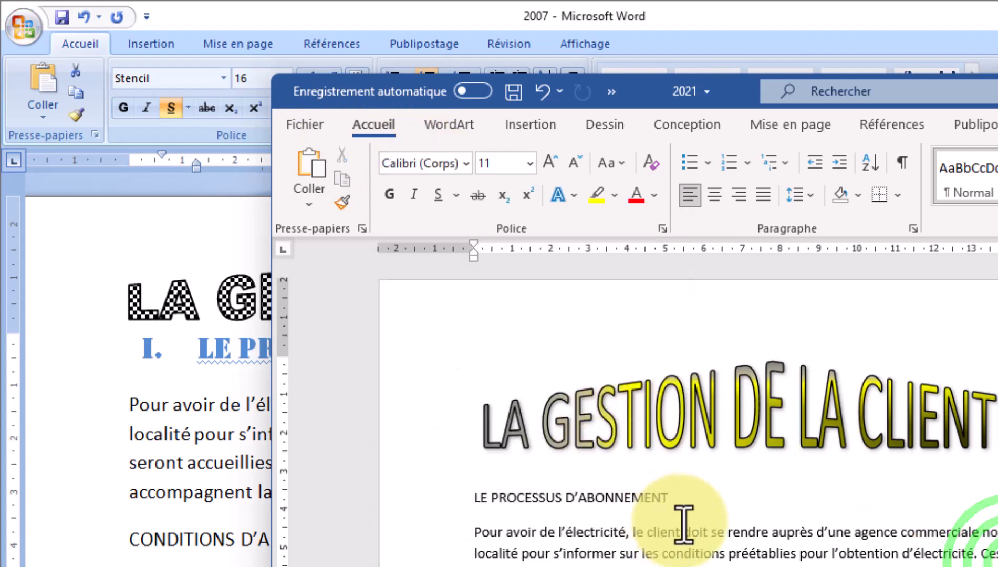
# Select the 2021 heading again, move the 2021 window below the 2007 ribbon, and open the Font dialog over the text
pyautogui.moveTo(678, 497); pyautogui.dragTo(468, 494)
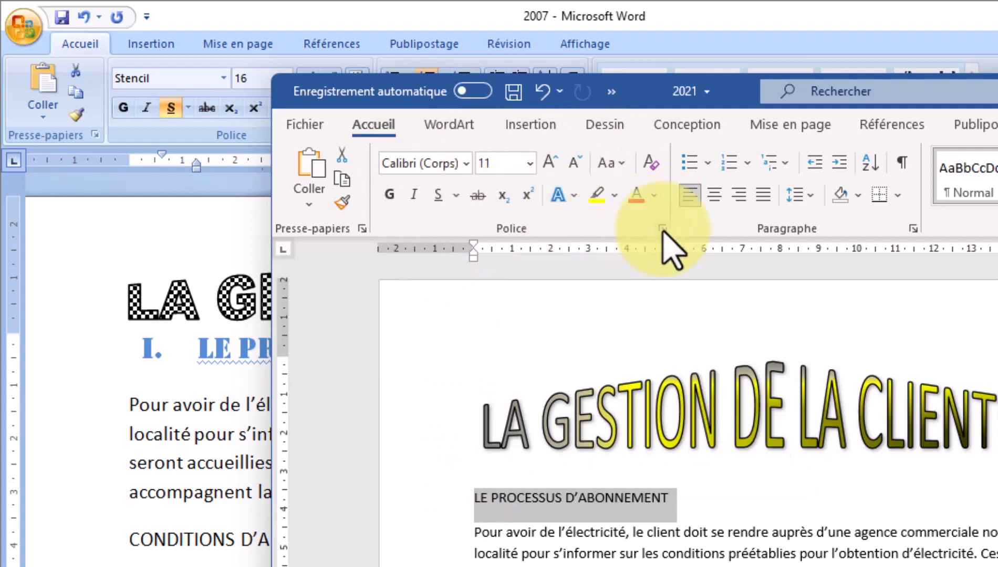
pyautogui.moveTo(735, 92)
pyautogui.mouseDown()
pyautogui.moveTo(788, 131)
pyautogui.moveTo(732, 153)
pyautogui.moveTo(730, 177)
pyautogui.mouseUp()
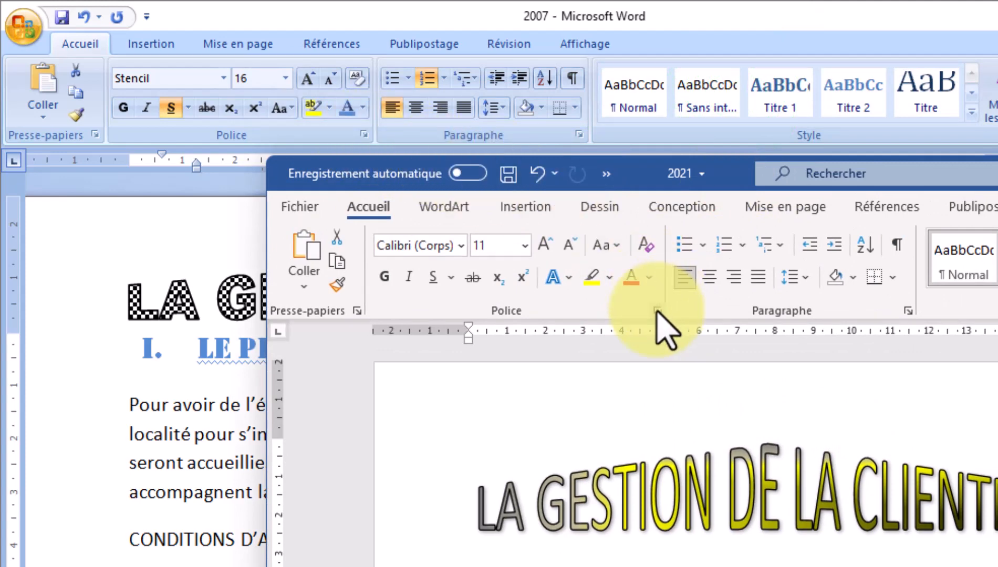
pyautogui.click(656, 312)
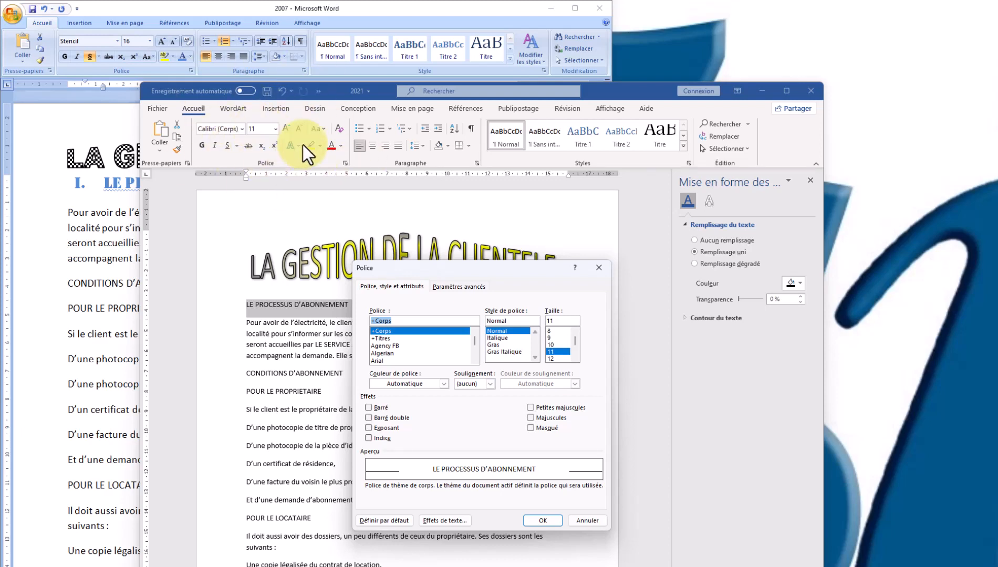
pyautogui.click(602, 269)
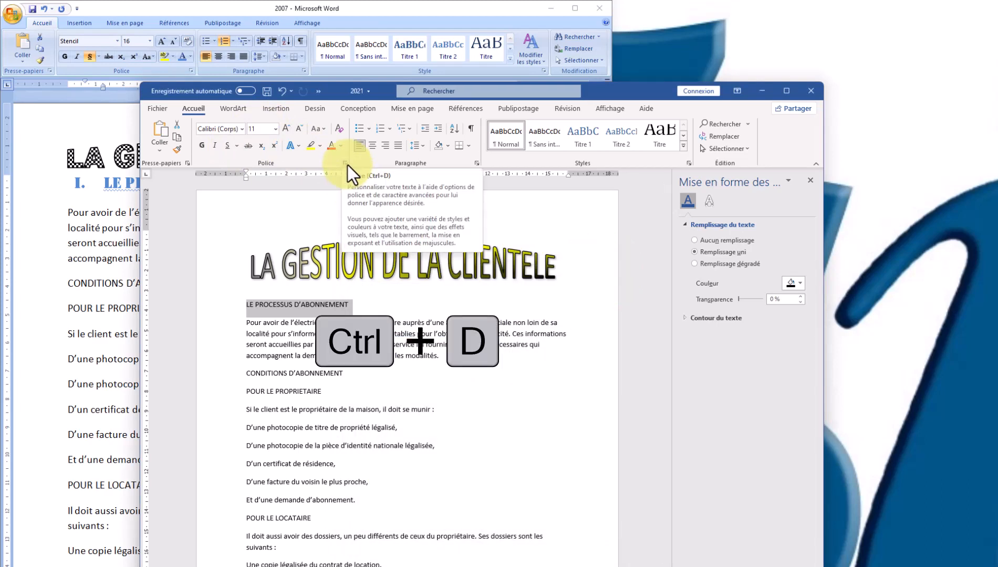
pyautogui.click(346, 164)
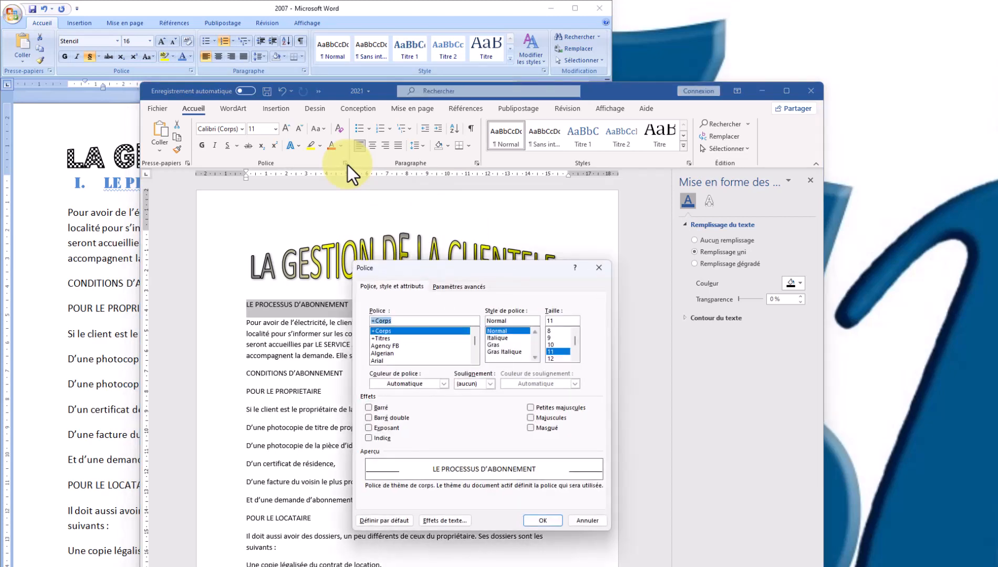
pyautogui.moveTo(412, 271); pyautogui.dragTo(390, 213)
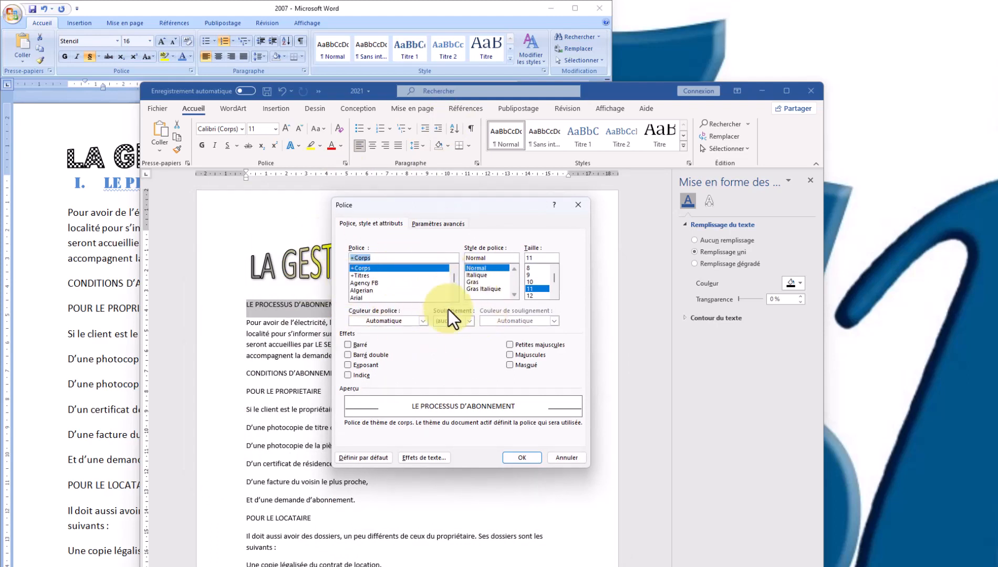
# Set the heading's font to Stencil and its size to 16 in the Font dialog
pyautogui.click(454, 298)
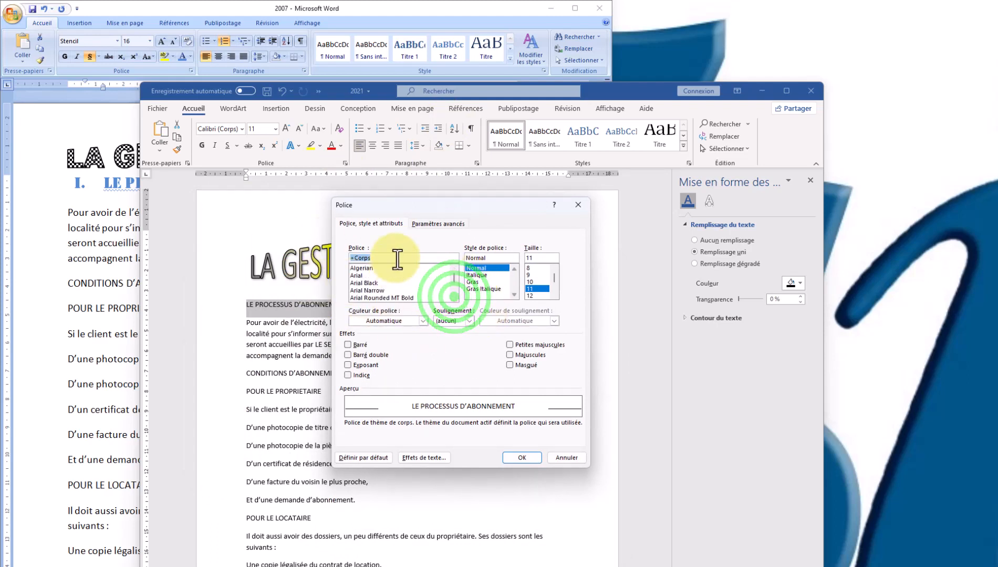
pyautogui.write('ste')
pyautogui.click(372, 269)
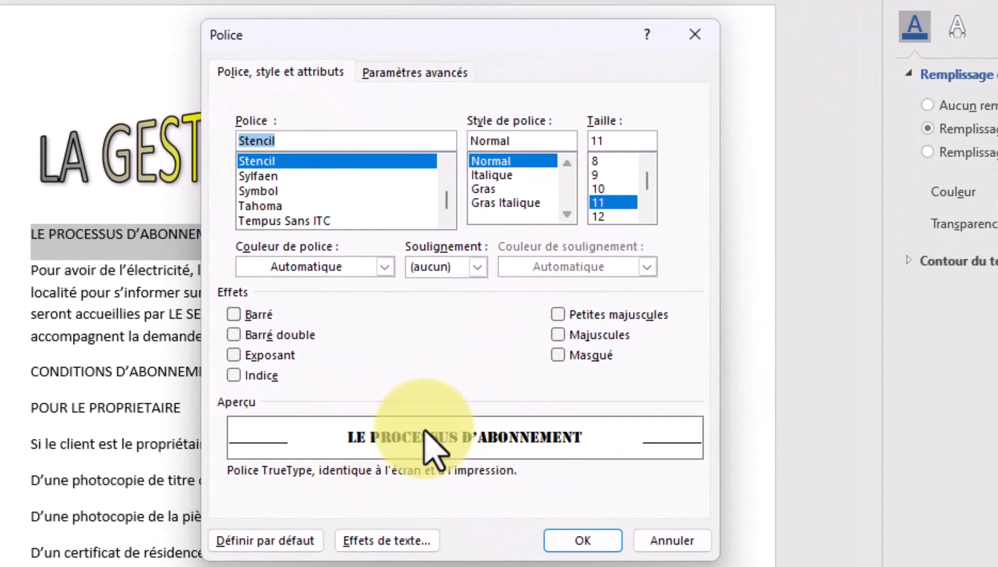
pyautogui.click(646, 214)
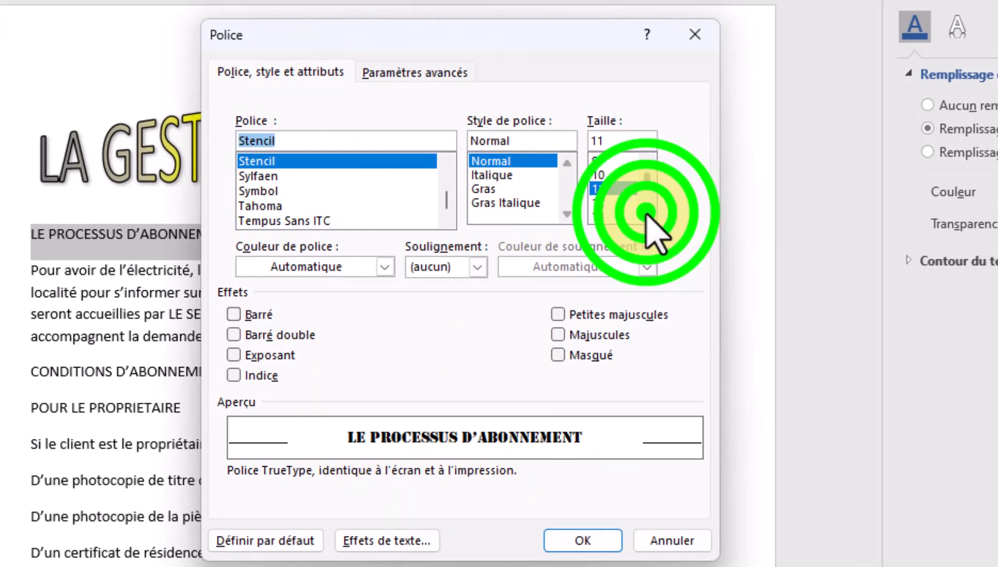
pyautogui.click(646, 214)
pyautogui.click(646, 213)
pyautogui.click(622, 202)
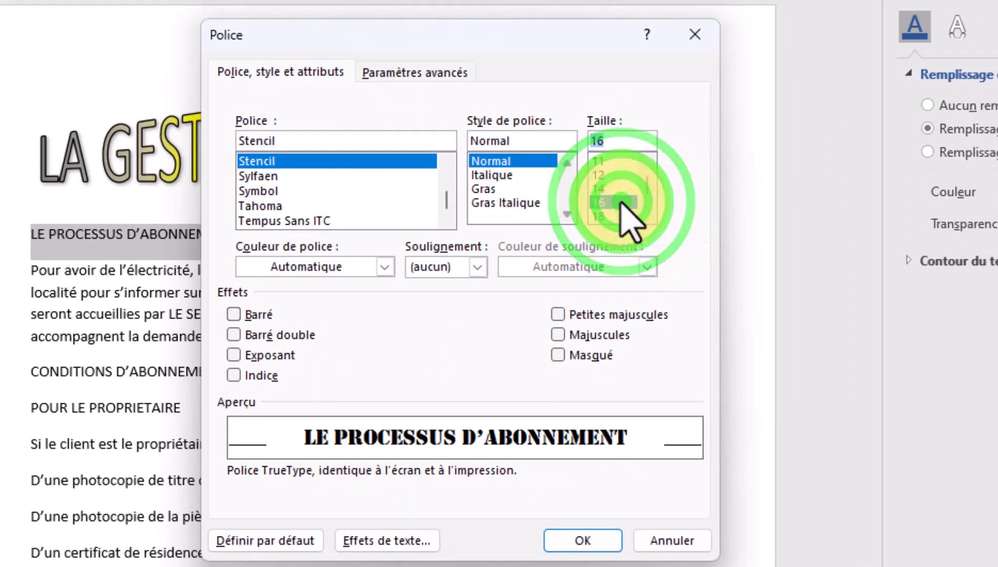
# Set the heading's font colour to a medium blue shade from the theme colours
pyautogui.click(342, 259)
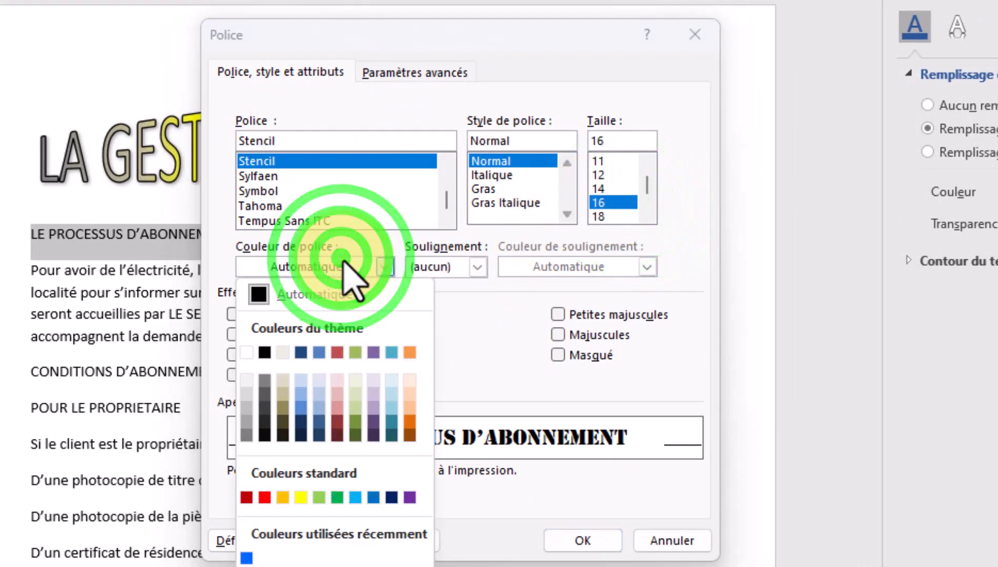
pyautogui.click(341, 261)
pyautogui.click(310, 267)
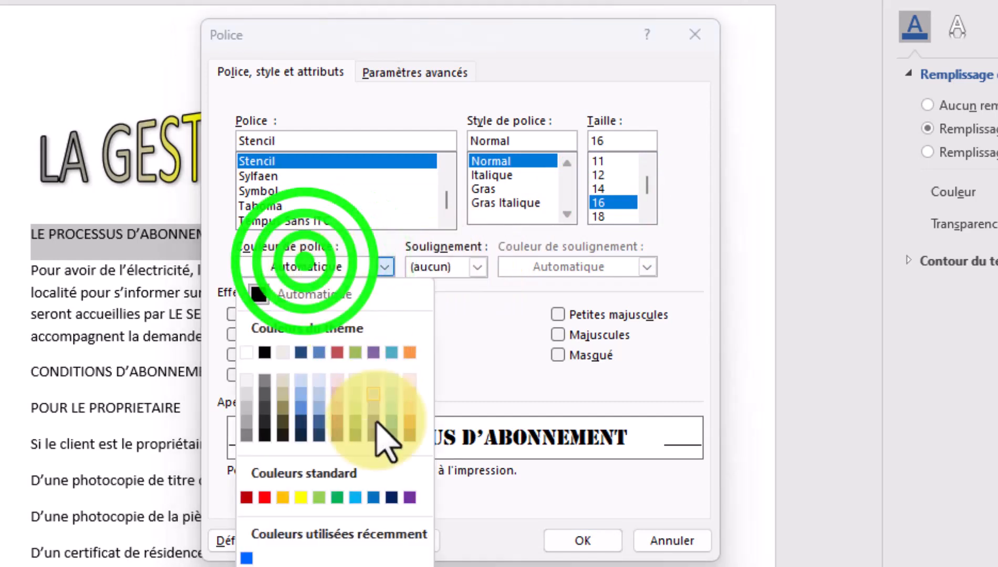
pyautogui.click(303, 405)
# Give the heading a wavy underline in the Font dialog, apply the font settings and deselect the text
pyautogui.click(479, 269)
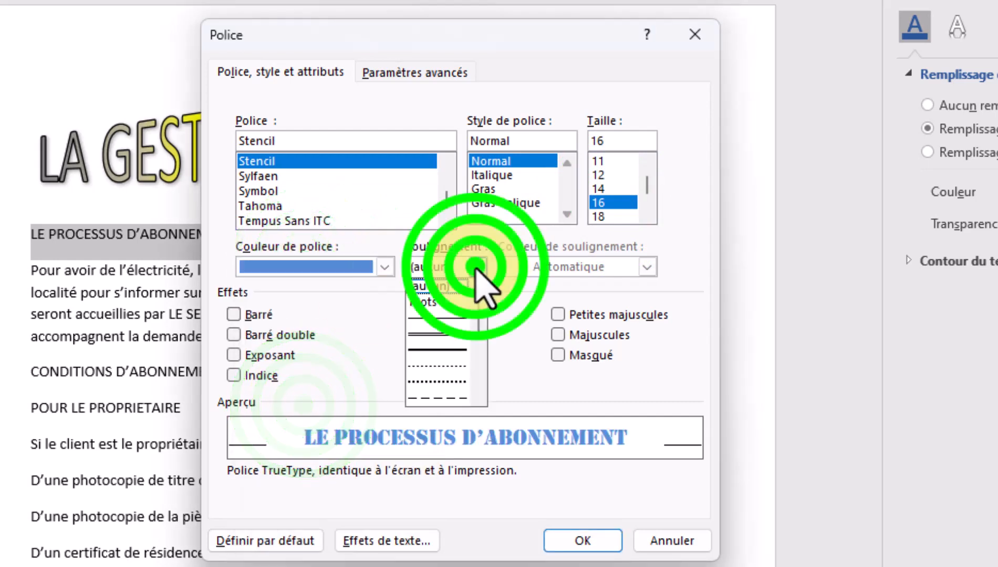
pyautogui.click(455, 367)
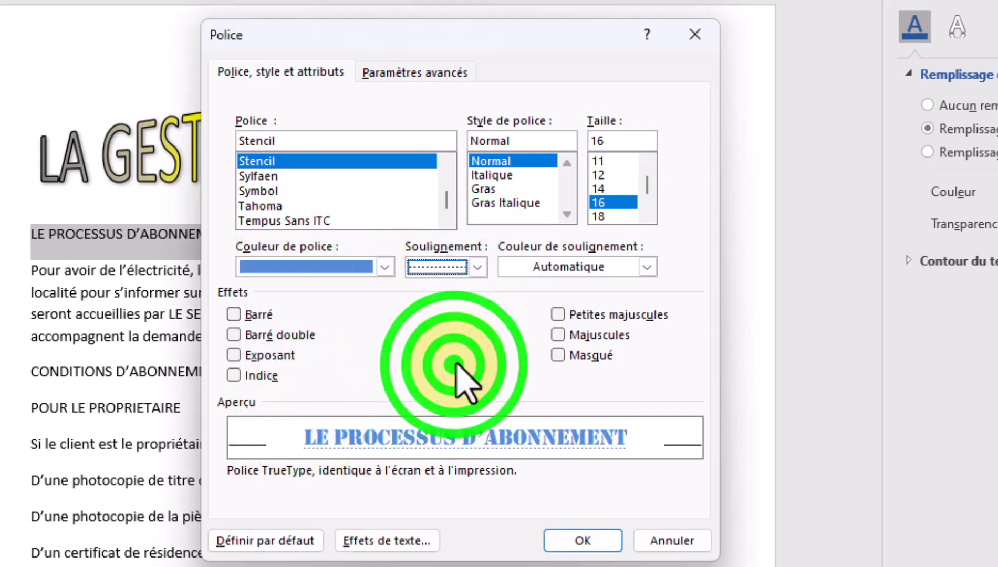
pyautogui.click(478, 267)
pyautogui.click(477, 397)
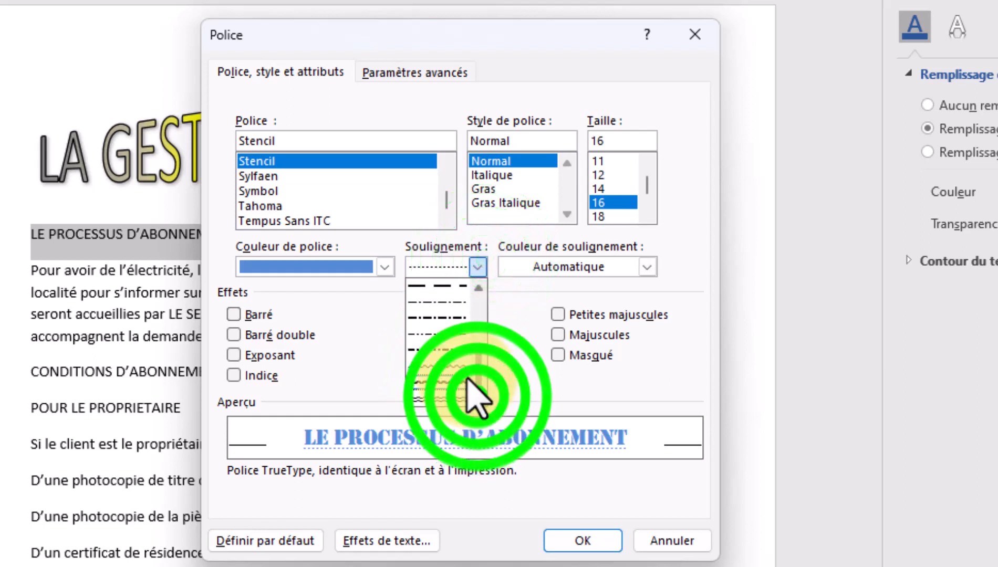
pyautogui.click(454, 367)
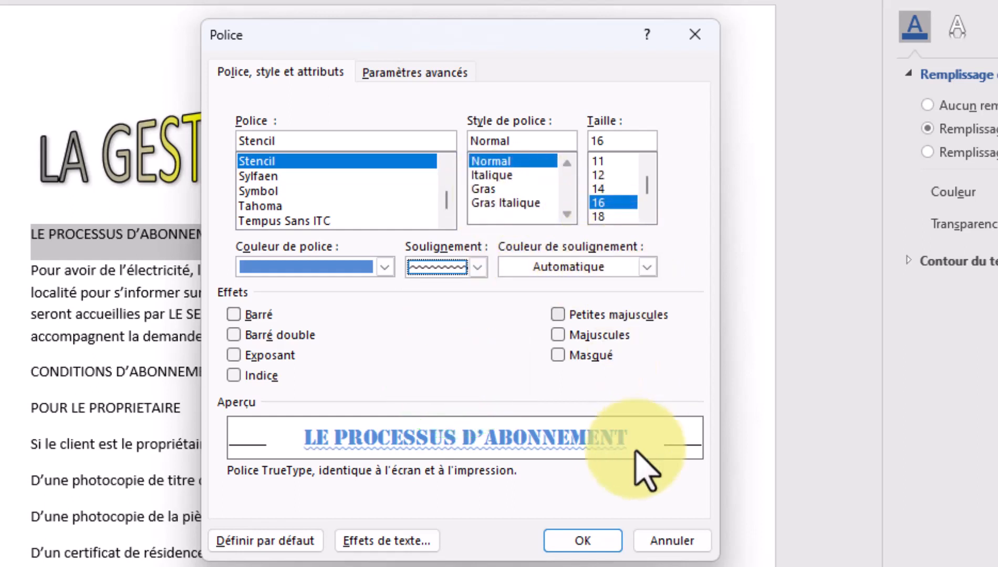
pyautogui.click(239, 315)
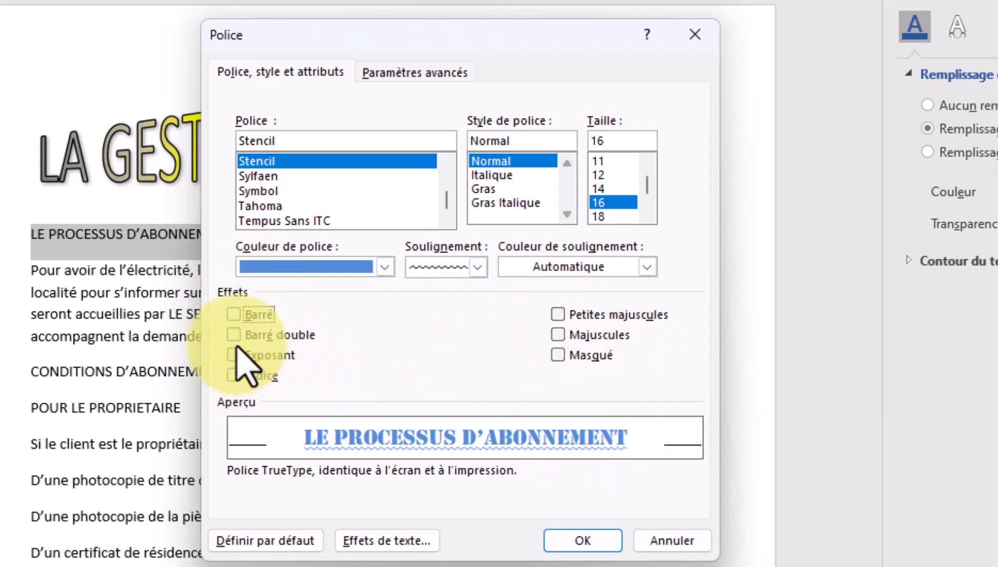
pyautogui.click(555, 354)
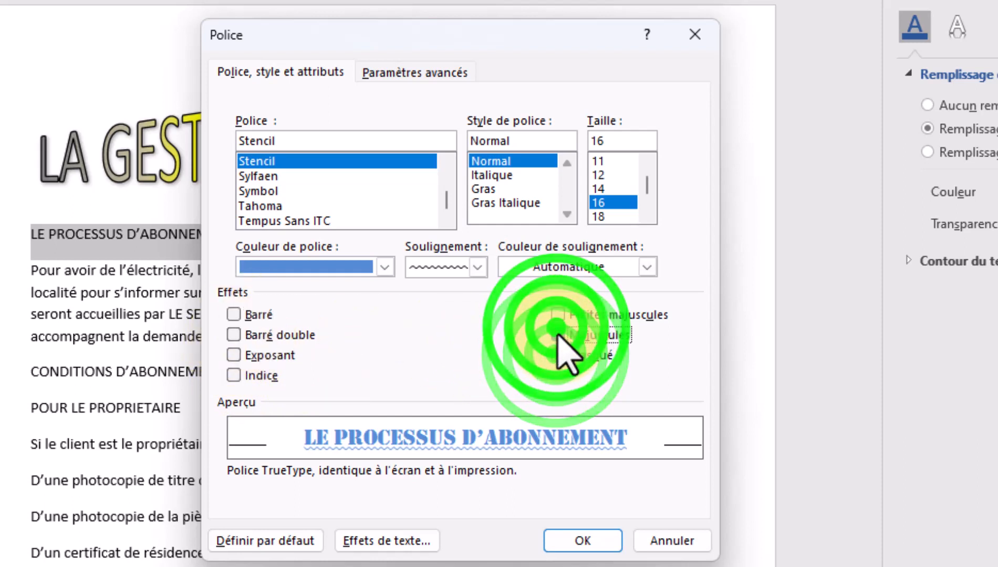
pyautogui.click(558, 334)
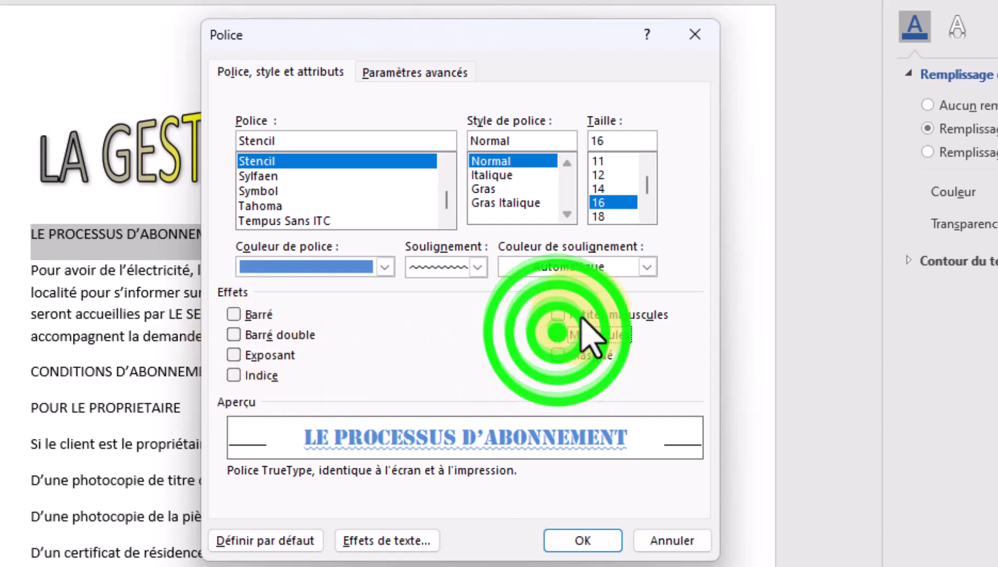
pyautogui.click(608, 545)
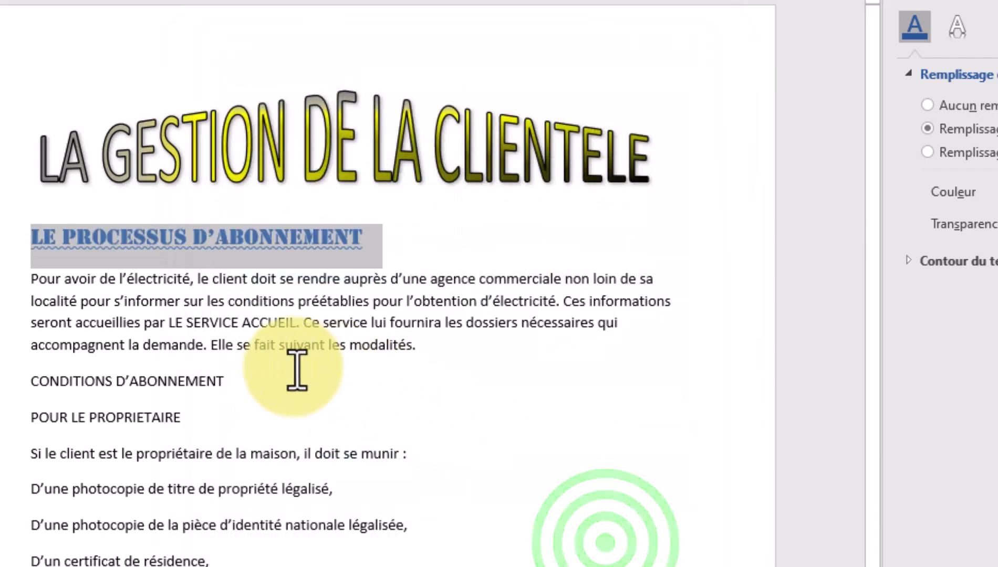
pyautogui.click(530, 344)
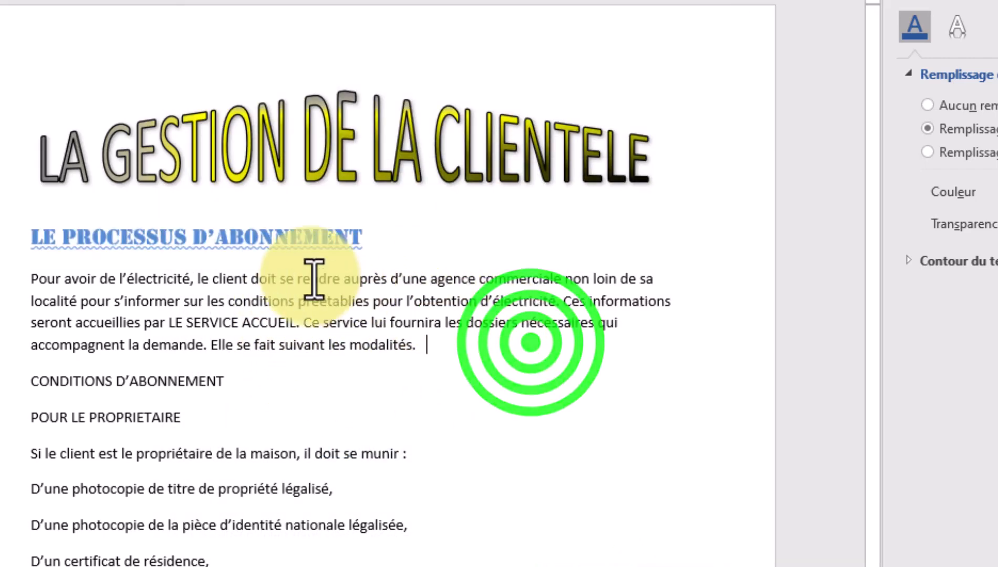
# Number the 2021 heading LE PROCESSUS D'ABONNEMENT with the Roman numeral format I
pyautogui.click(38, 231)
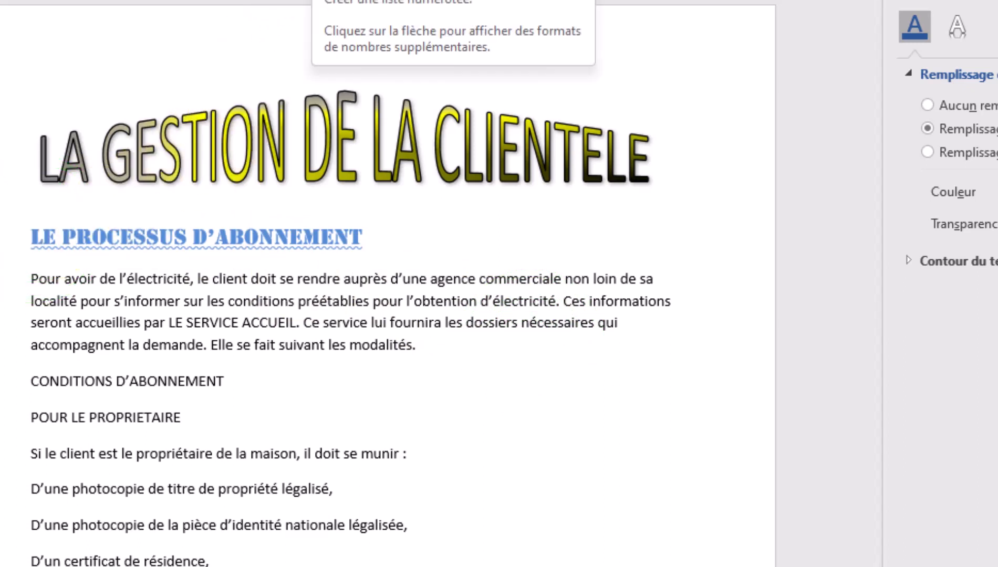
pyautogui.click(318, 0)
pyautogui.click(320, 73)
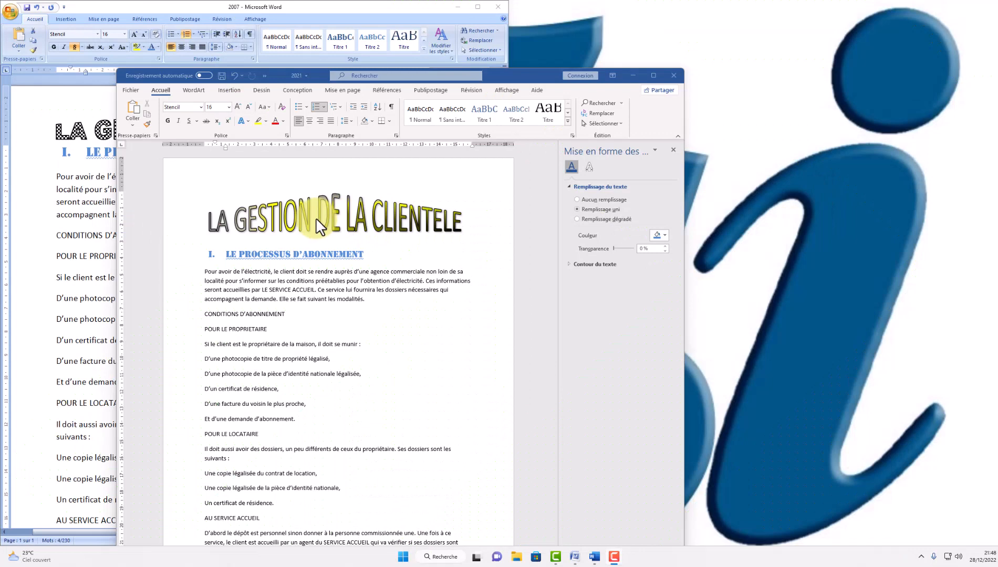
# Bring the 2007 document to the front and zoom it to 160 %
pyautogui.click(102, 185)
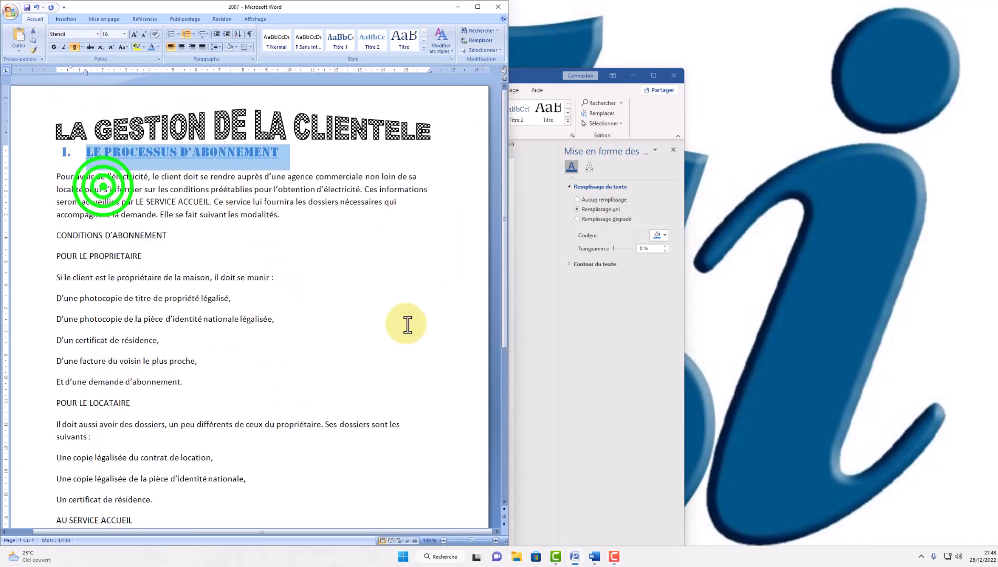
pyautogui.click(533, 259)
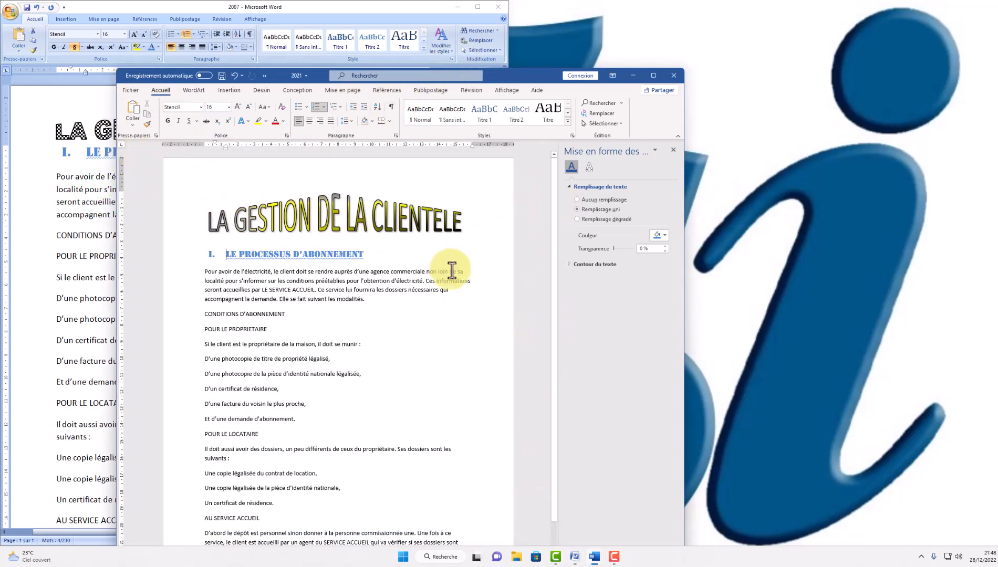
pyautogui.click(77, 234)
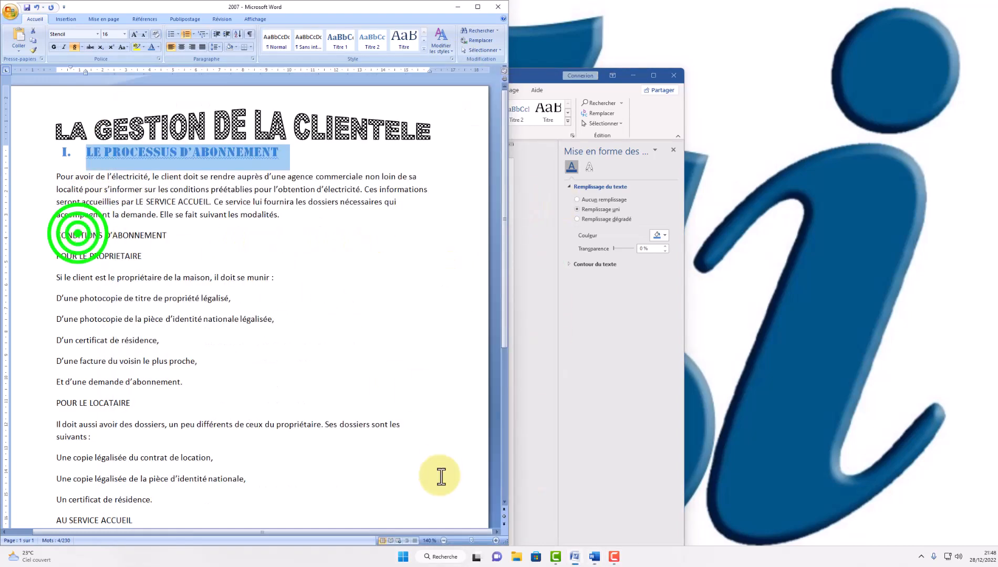
pyautogui.click(496, 541)
pyautogui.click(495, 541)
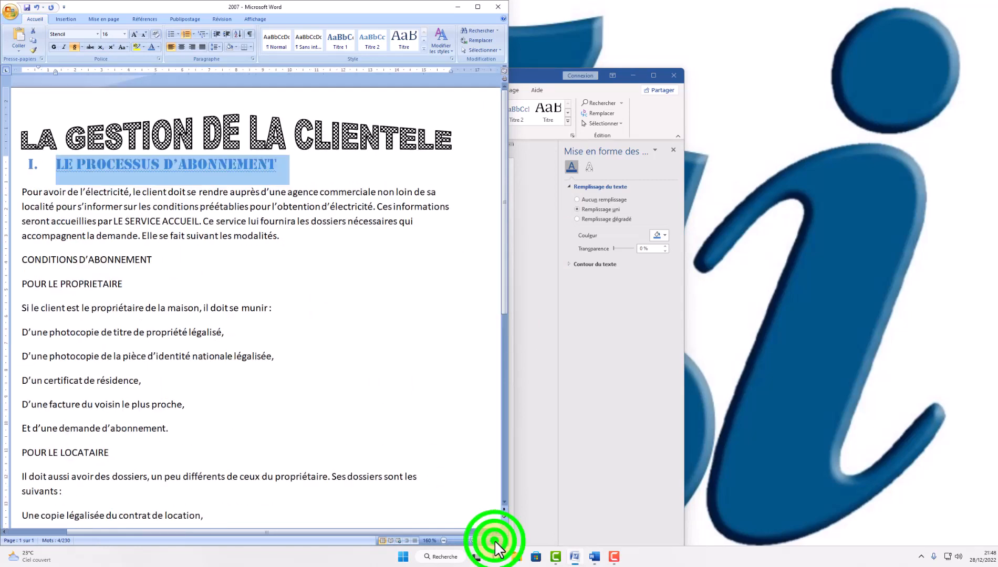
pyautogui.click(201, 531)
# Move the 2021 window up, zoom its document to 150 % and close the text effects formatting pane
pyautogui.click(529, 309)
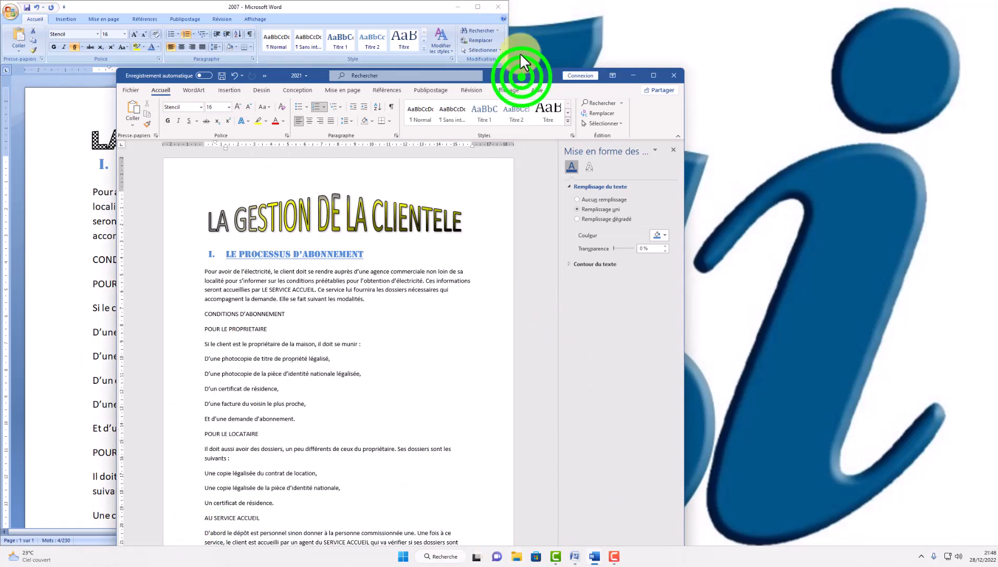
pyautogui.moveTo(520, 54); pyautogui.dragTo(520, 23)
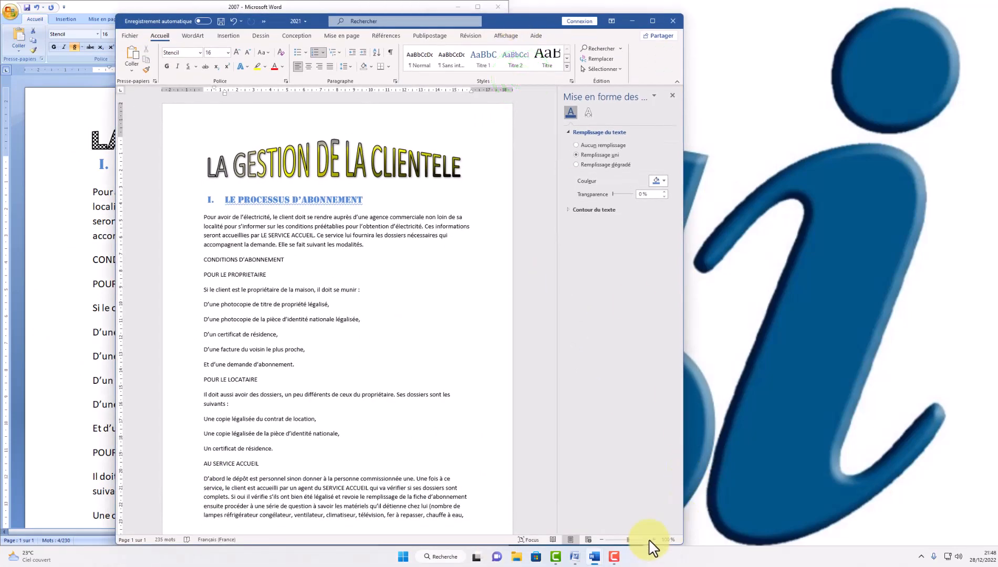
pyautogui.click(650, 539)
pyautogui.click(650, 538)
pyautogui.click(651, 539)
pyautogui.click(651, 539)
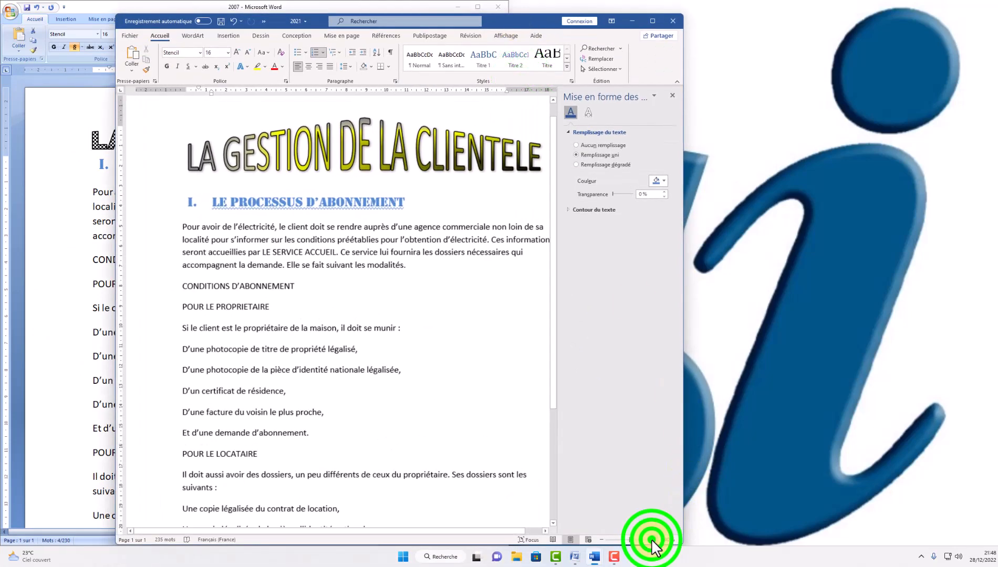
pyautogui.click(650, 539)
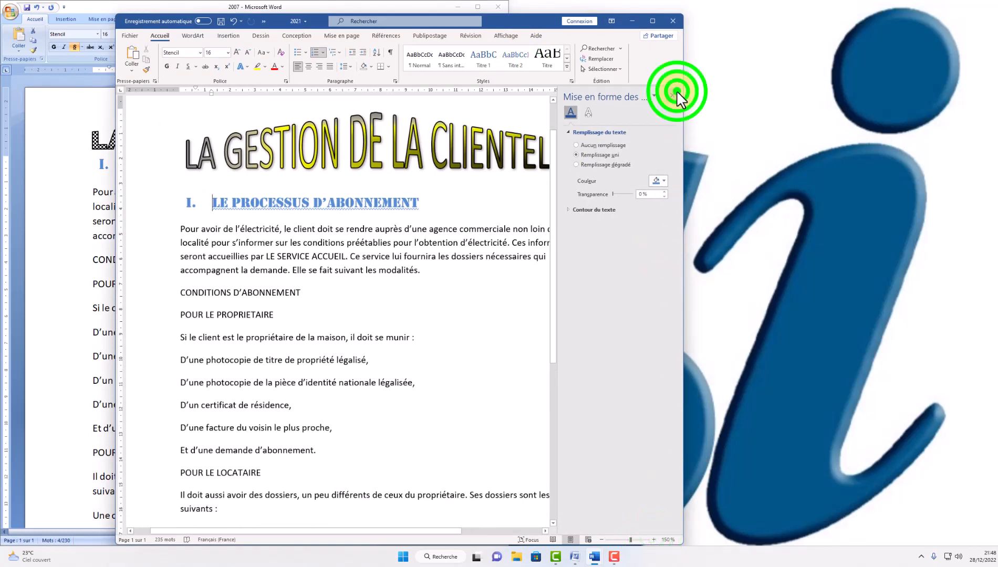
pyautogui.click(676, 92)
# Examine the heading formatting in the model document TP4 BTS1 BUR C, and return to the 2007 document
pyautogui.click(50, 225)
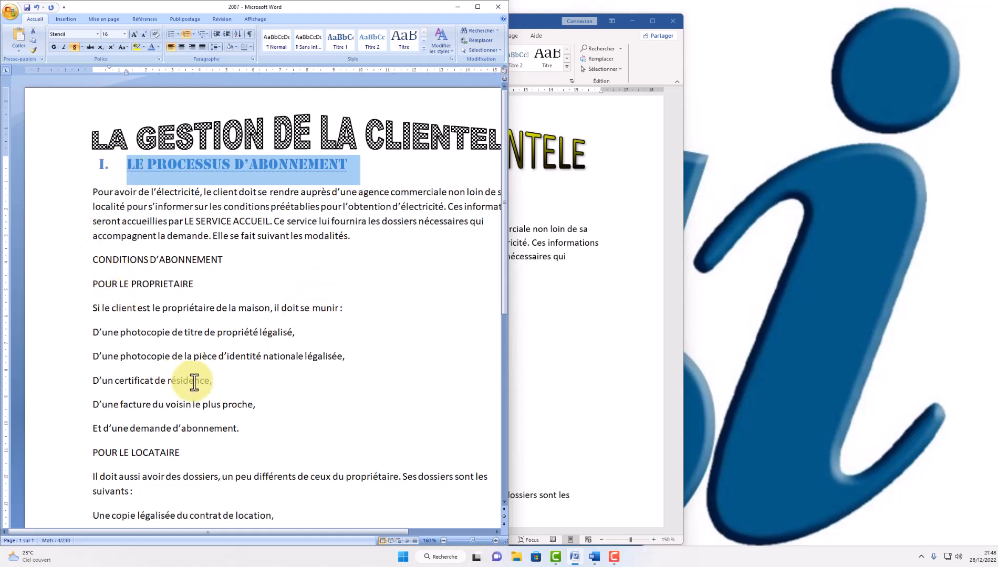
pyautogui.moveTo(596, 555)
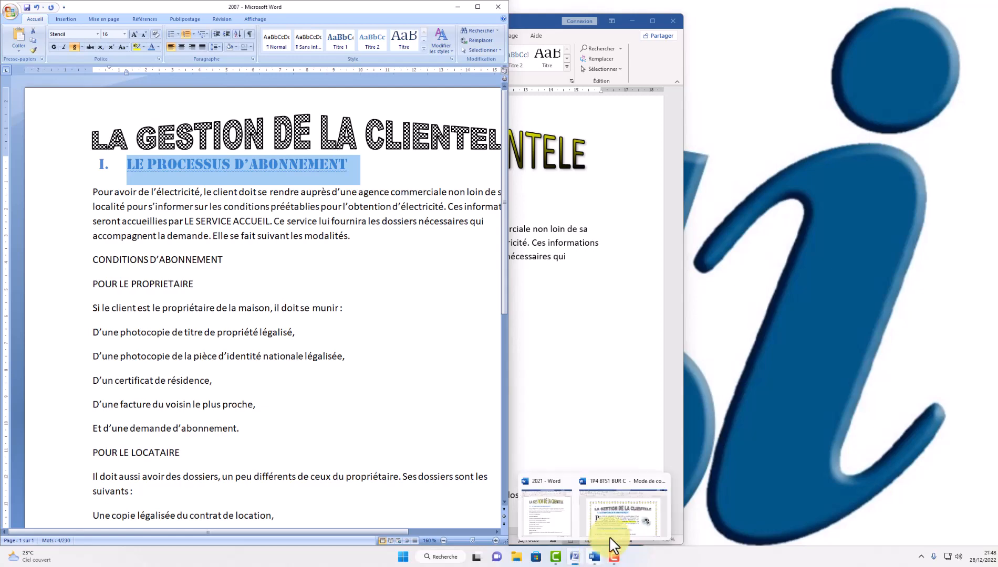
pyautogui.click(612, 517)
pyautogui.scroll(-10, 399, 410)
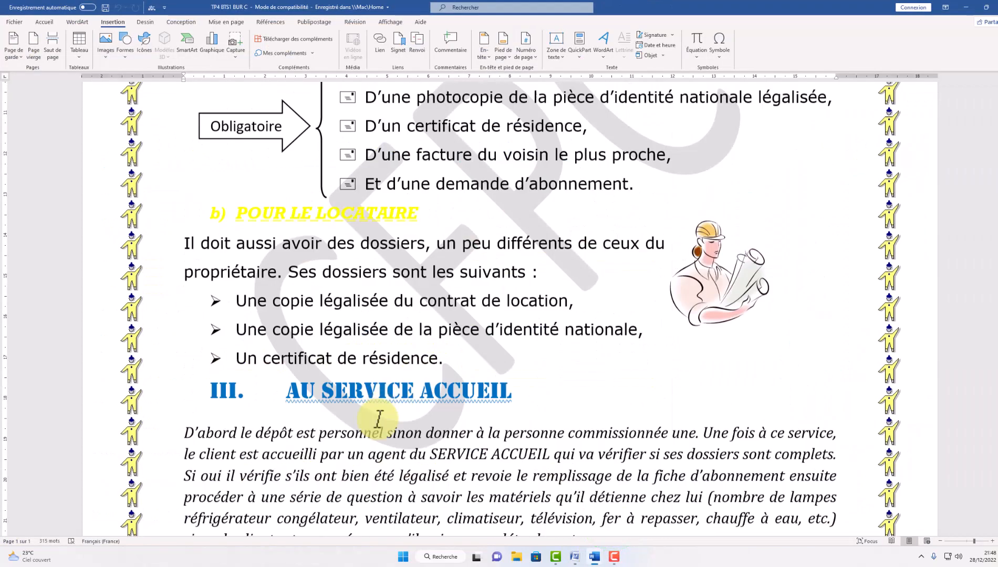
pyautogui.scroll(10, 395, 364)
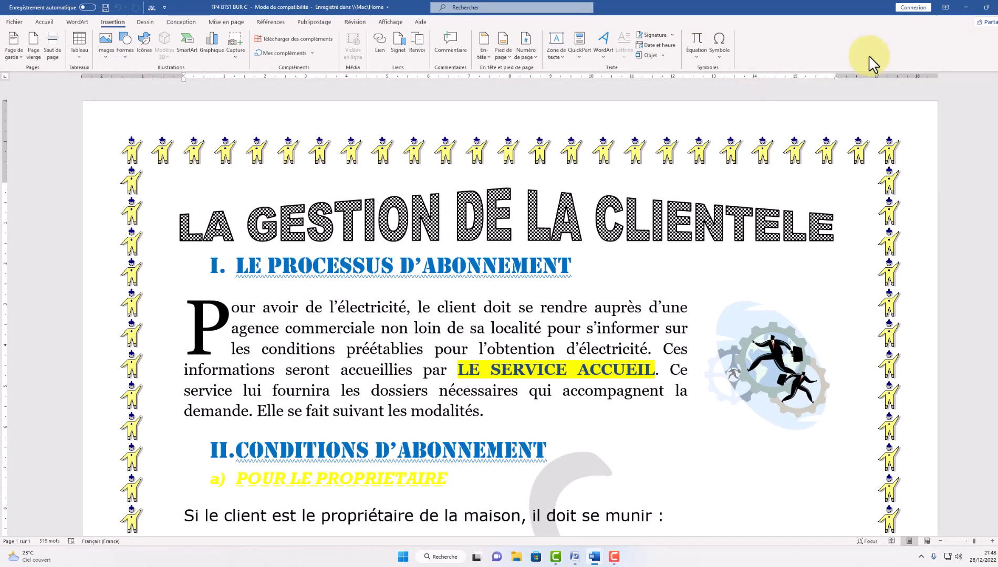
pyautogui.click(965, 8)
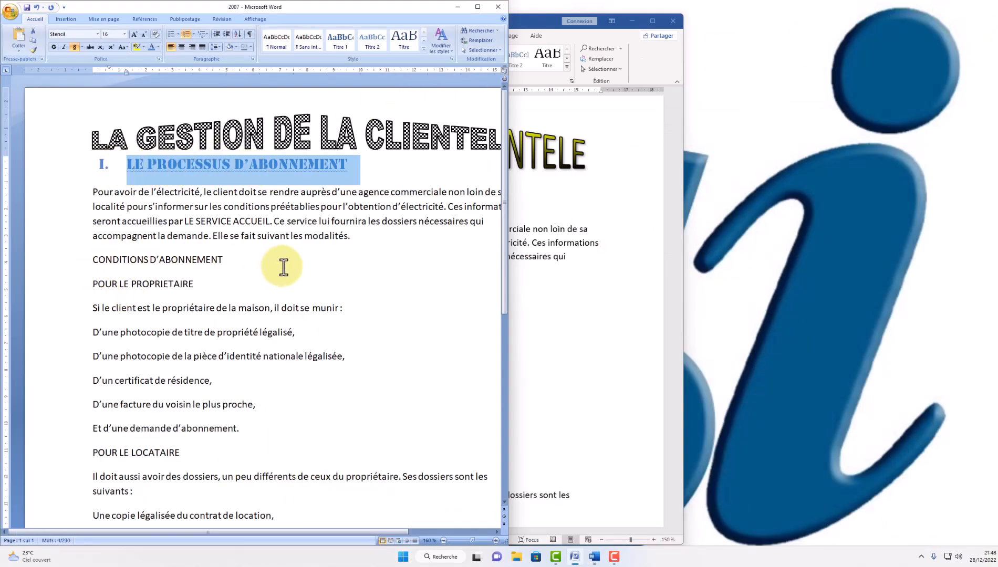
# Copy the formatting of the 2007 heading LE PROCESSUS D'ABONNEMENT onto CONDITIONS D'ABONNEMENT with the Format Painter
pyautogui.click(170, 226)
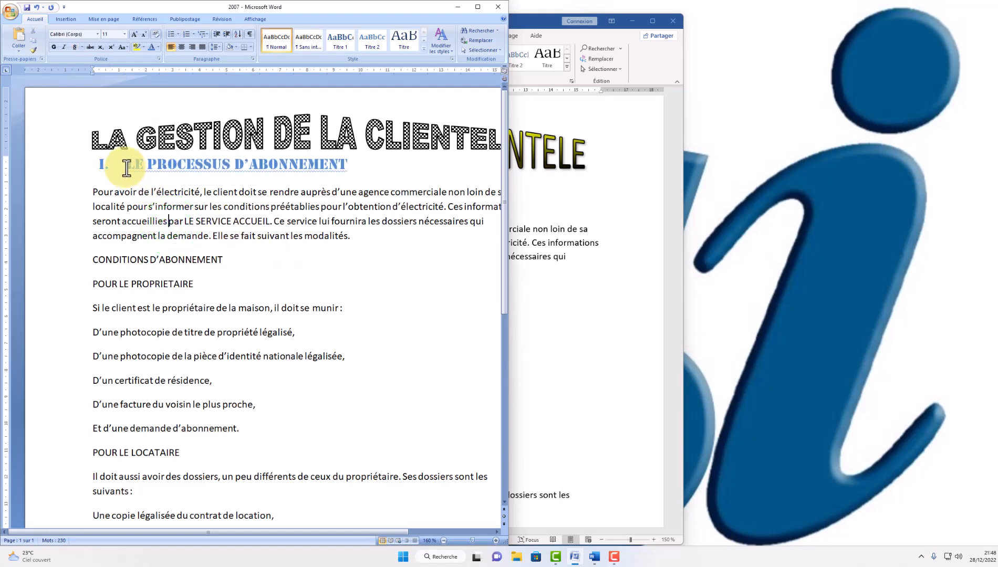
pyautogui.click(127, 167)
pyautogui.moveTo(145, 168); pyautogui.dragTo(357, 176)
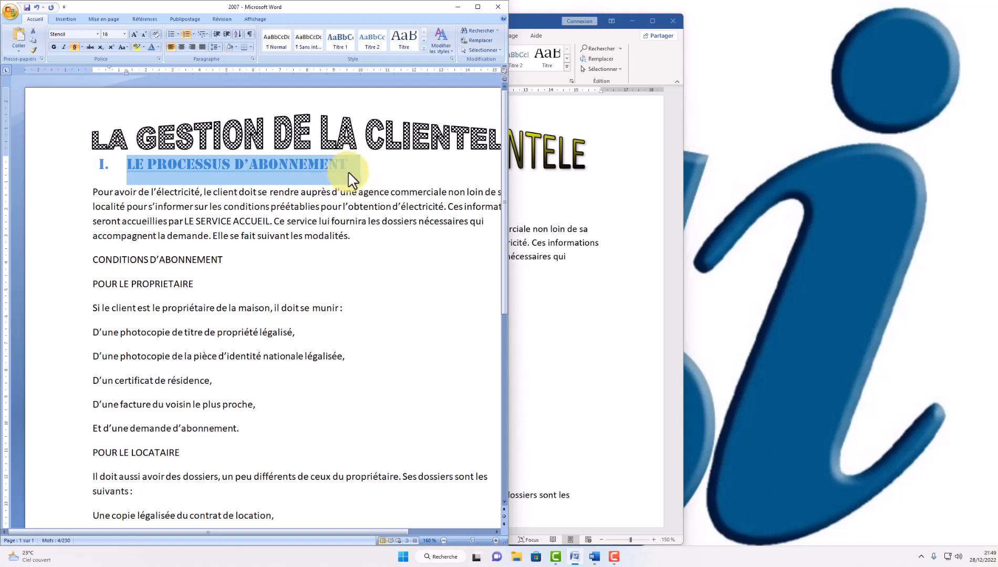
pyautogui.click(355, 169)
pyautogui.moveTo(135, 164); pyautogui.dragTo(546, 163)
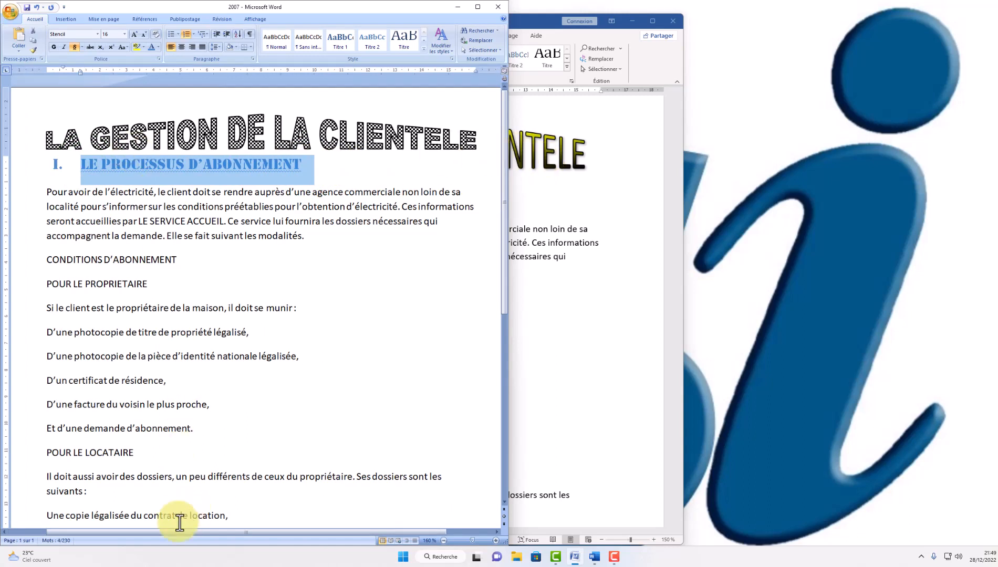
pyautogui.moveTo(169, 532); pyautogui.dragTo(74, 531)
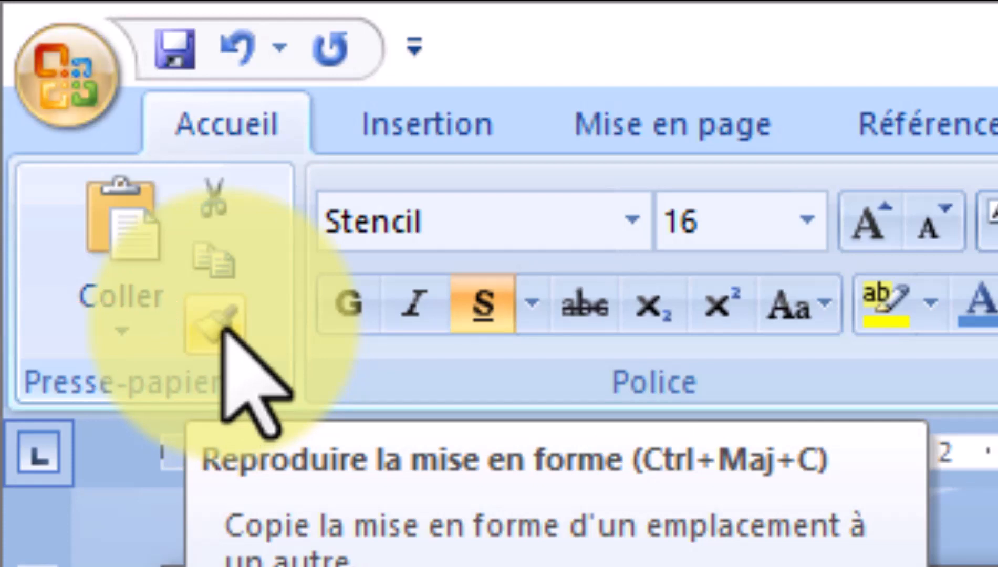
pyautogui.click(223, 327)
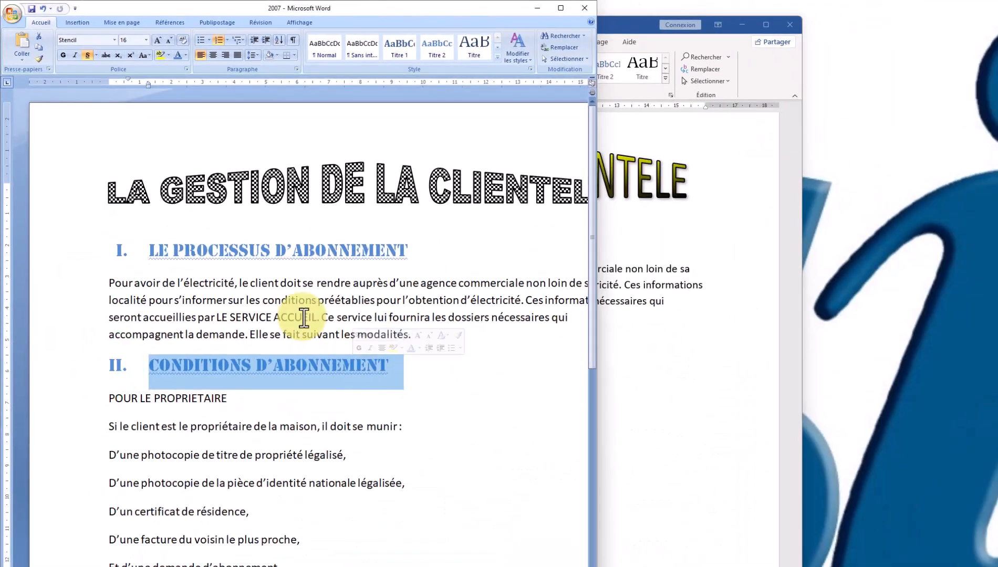
pyautogui.click(394, 420)
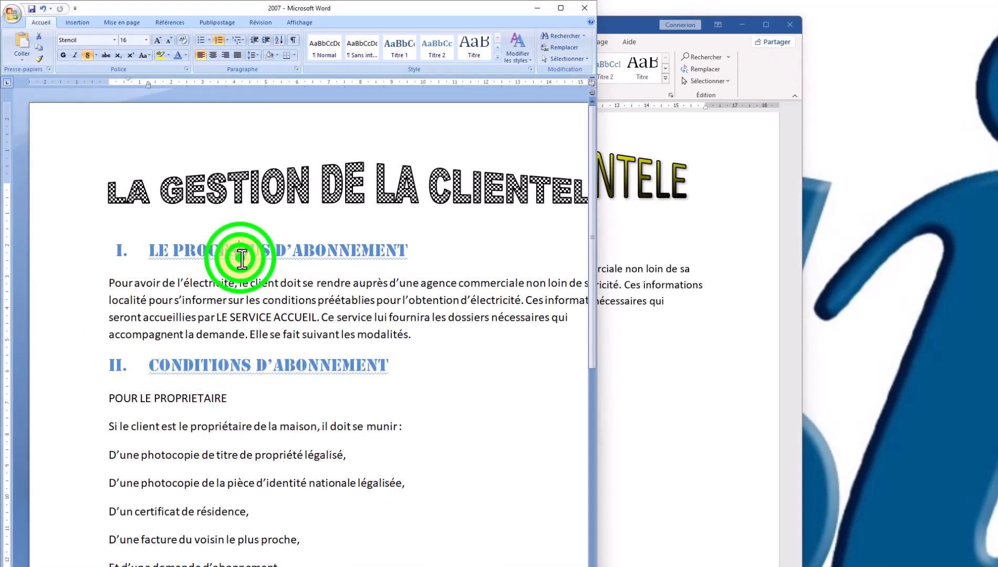
pyautogui.click(246, 373)
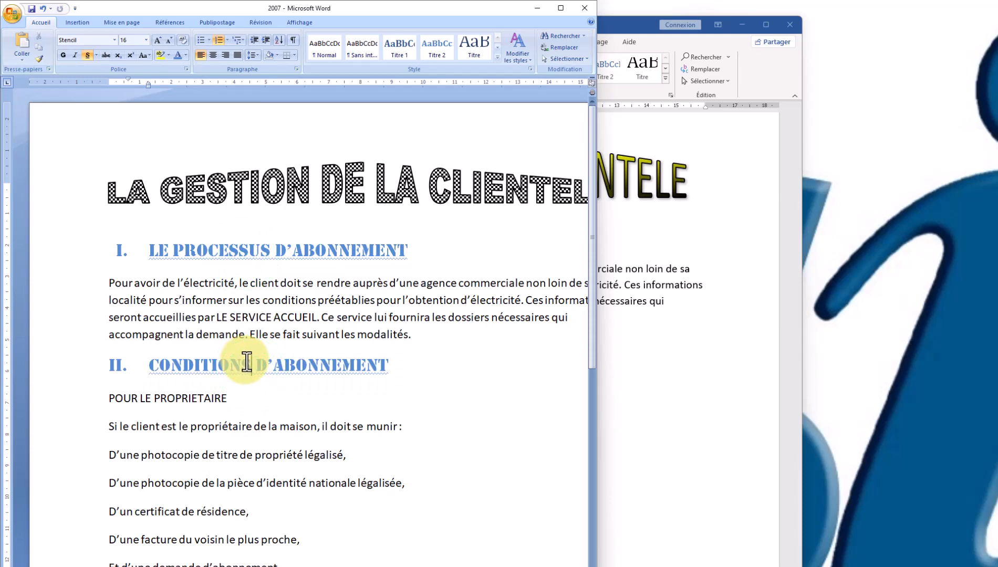
# Copy the formatting of the 2007 heading CONDITIONS D'ABONNEMENT onto AU SERVICE ACCUEIL with the Format Painter
pyautogui.scroll(-3, 246, 363)
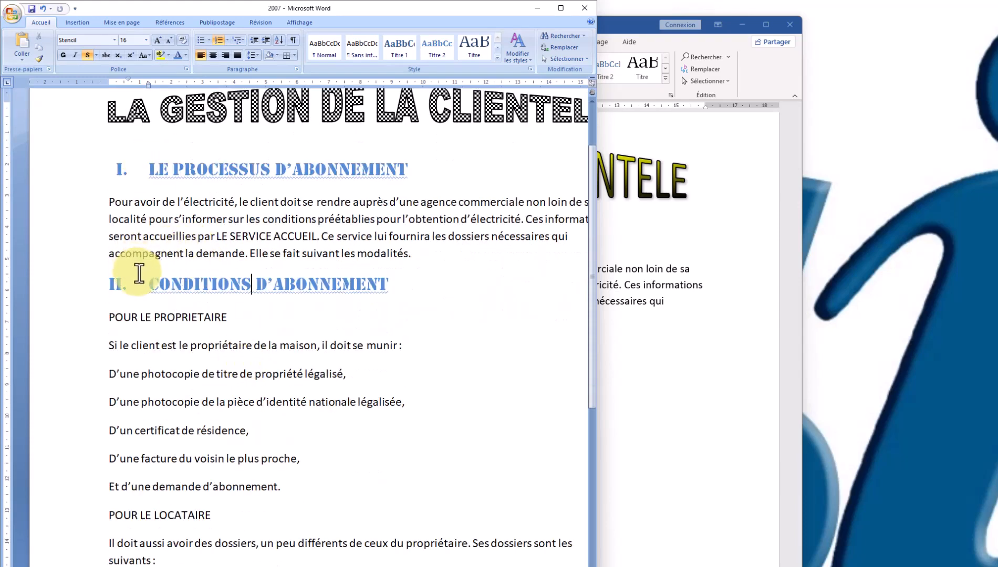
pyautogui.moveTo(142, 286); pyautogui.dragTo(386, 303)
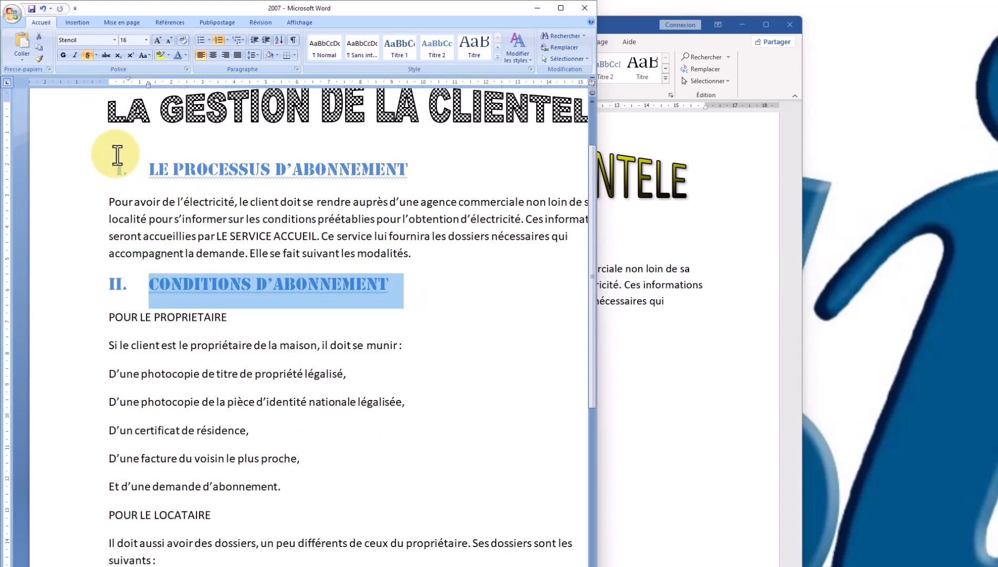
pyautogui.click(38, 59)
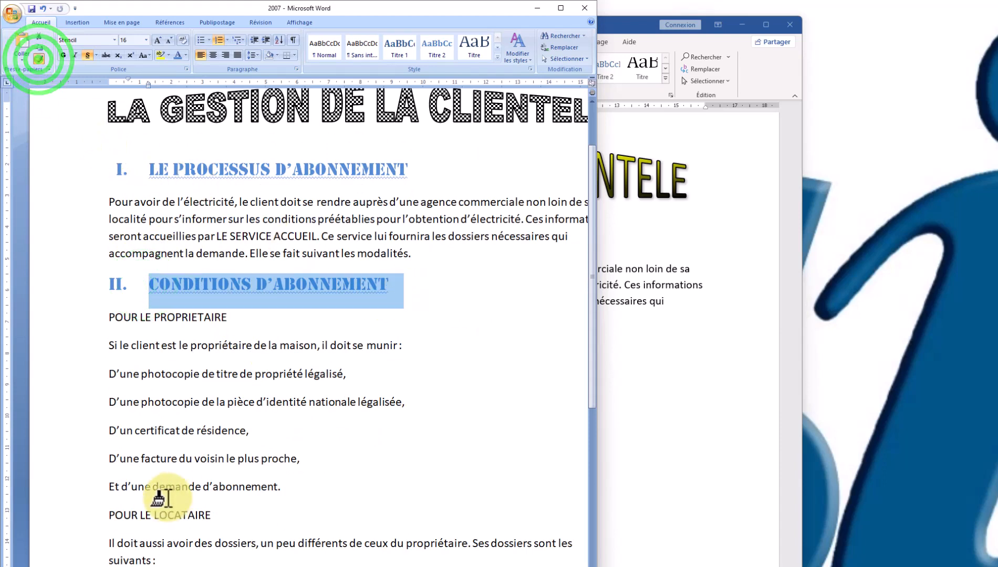
pyautogui.scroll(-4, 162, 499)
pyautogui.scroll(-1, 163, 496)
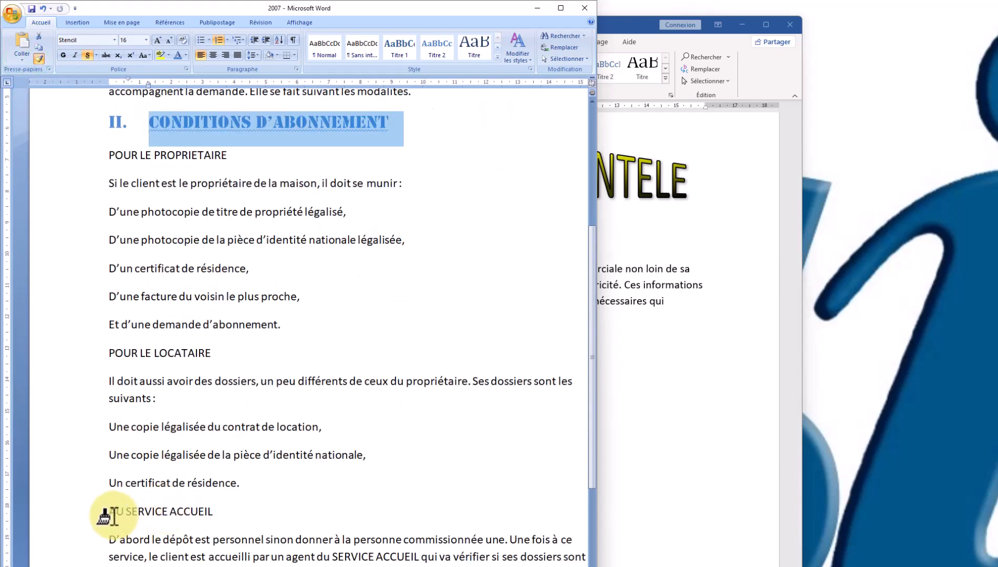
pyautogui.moveTo(108, 514); pyautogui.dragTo(326, 525)
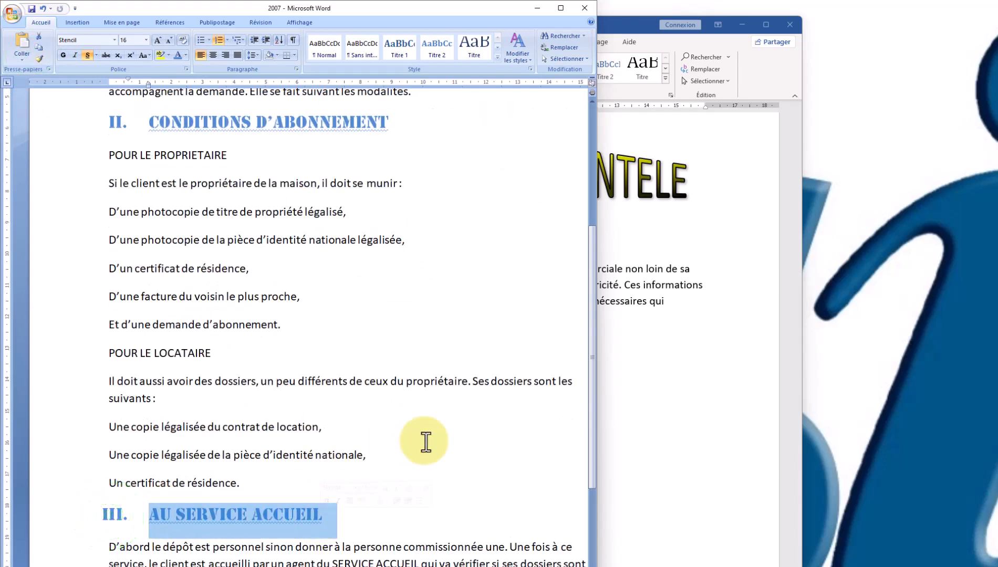
pyautogui.scroll(2, 423, 438)
# Switch to the 2021 document and set its CONDITIONS D'ABONNEMENT heading to 16 pt Stencil
pyautogui.click(629, 312)
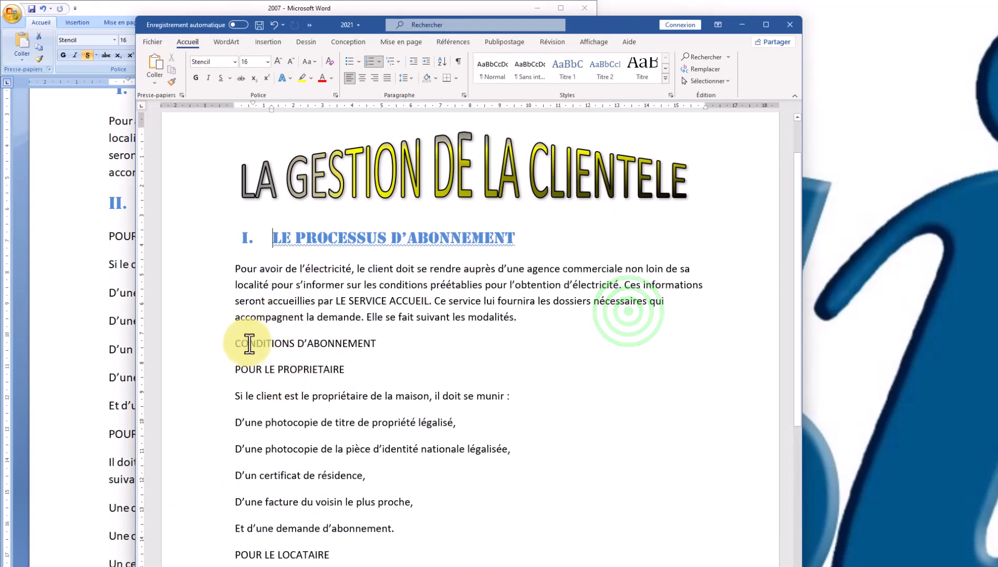
pyautogui.moveTo(224, 343); pyautogui.dragTo(379, 344)
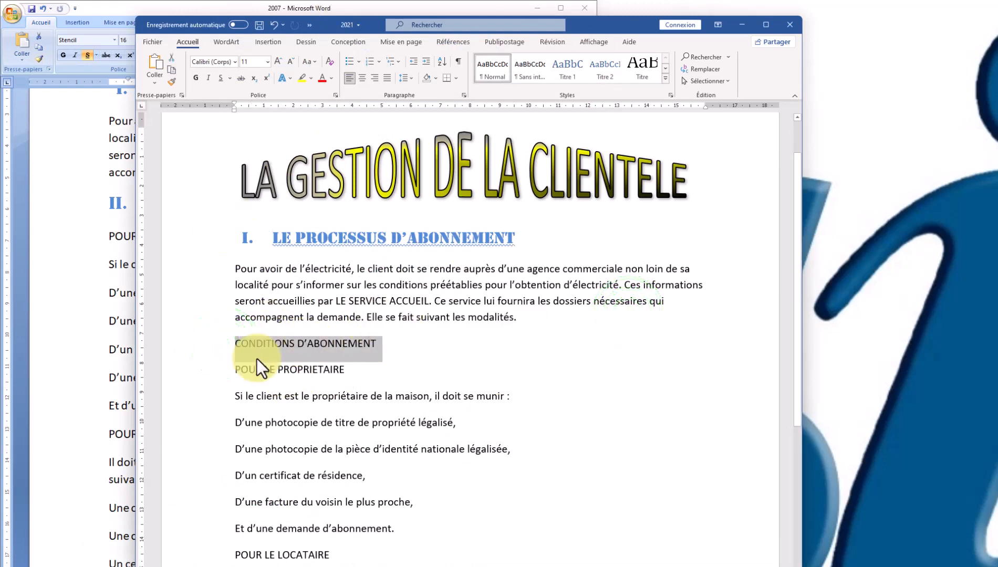
pyautogui.click(271, 353)
pyautogui.moveTo(222, 345); pyautogui.dragTo(407, 343)
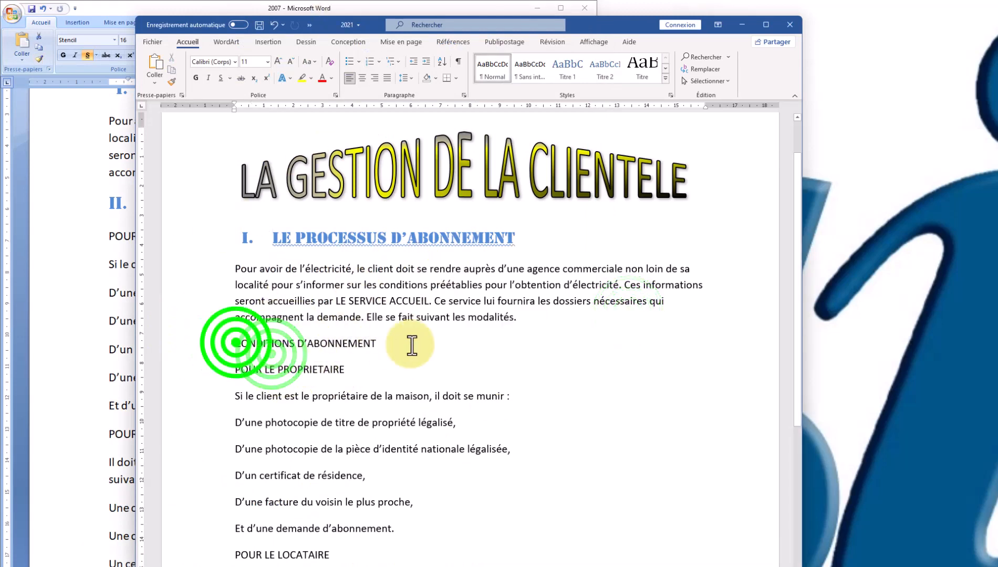
pyautogui.click(271, 62)
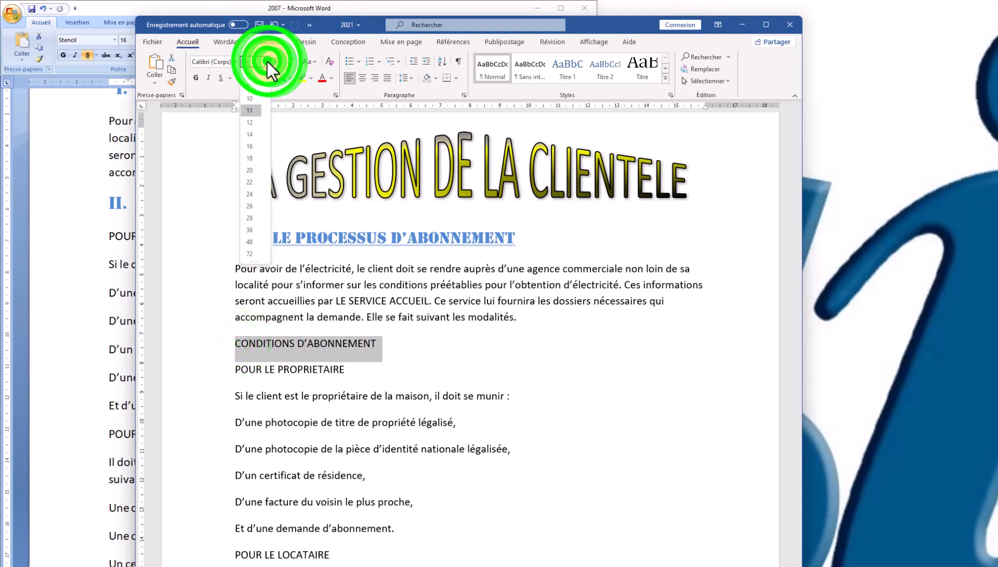
pyautogui.click(240, 128)
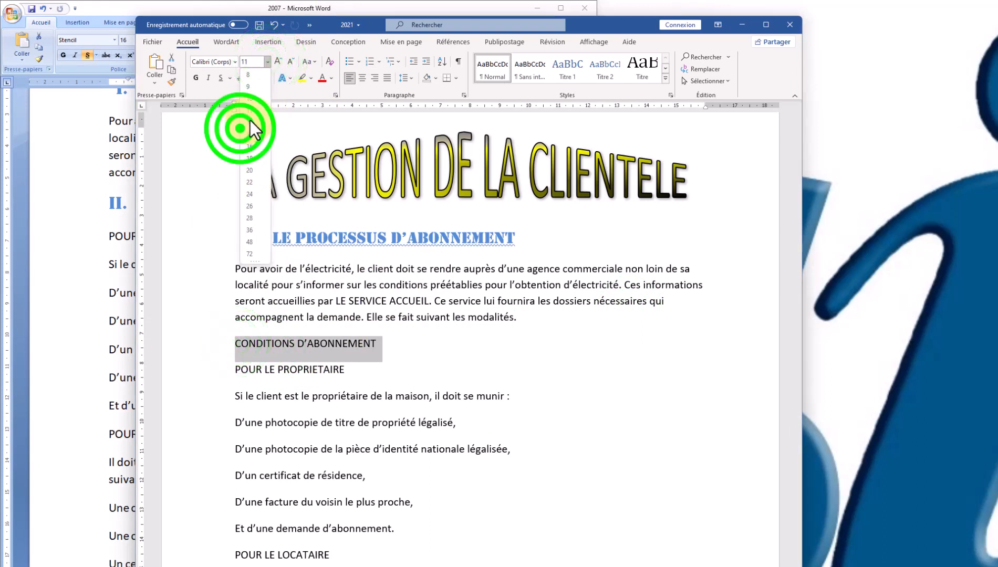
pyautogui.click(266, 61)
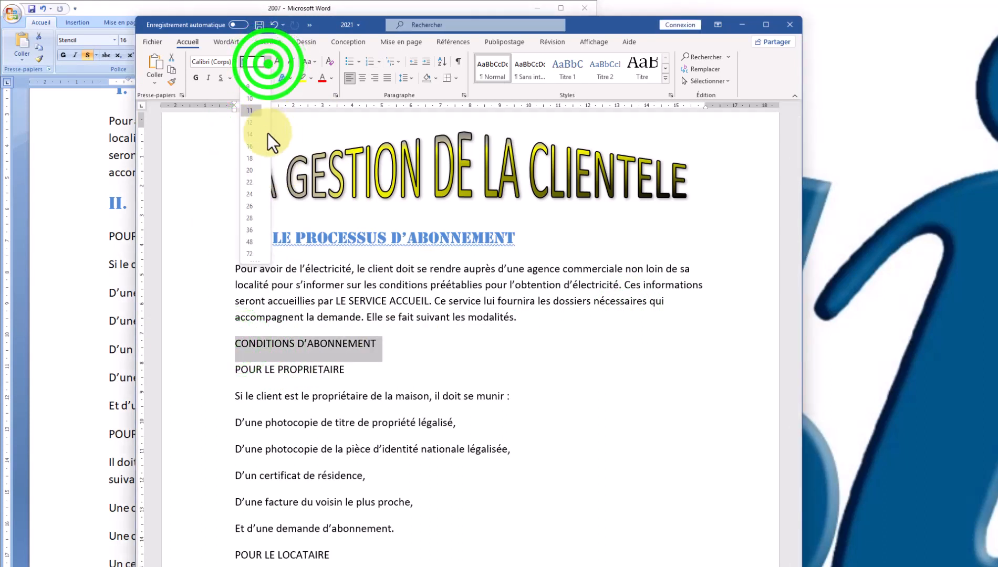
pyautogui.click(244, 142)
pyautogui.click(235, 61)
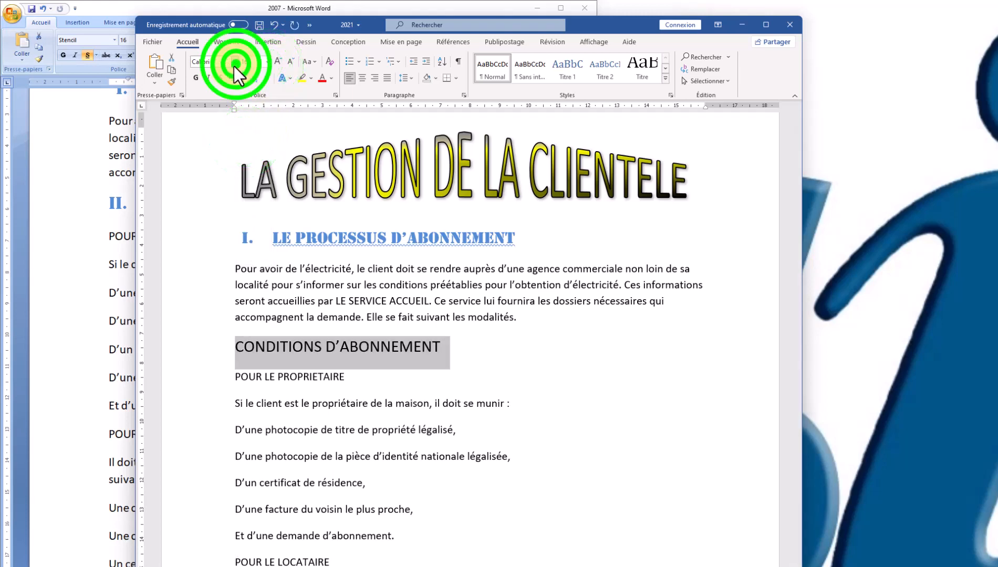
pyautogui.click(237, 133)
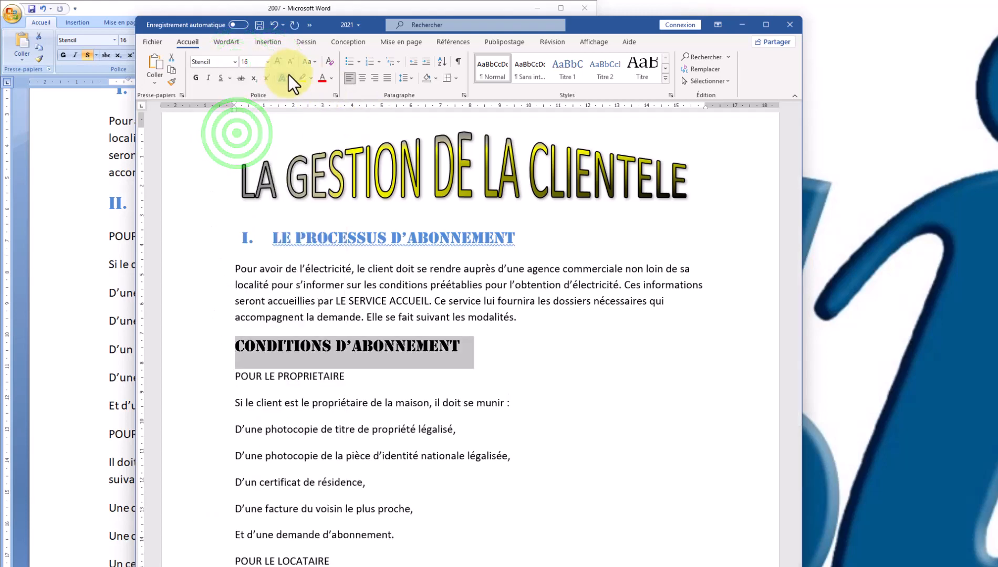
# Give the 2021 heading CONDITIONS D'ABONNEMENT a blue theme font colour and a wavy underline
pyautogui.click(331, 78)
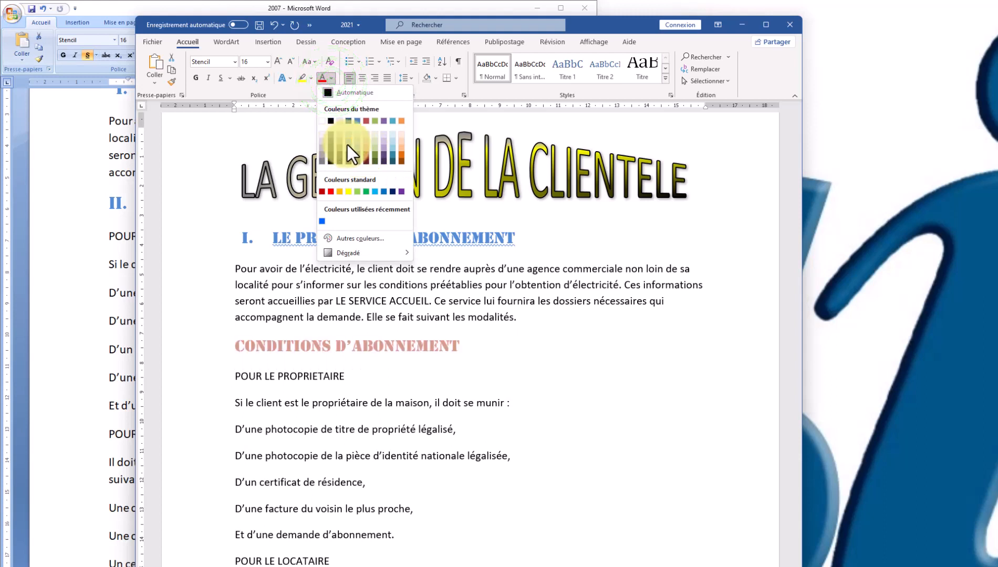
pyautogui.click(347, 148)
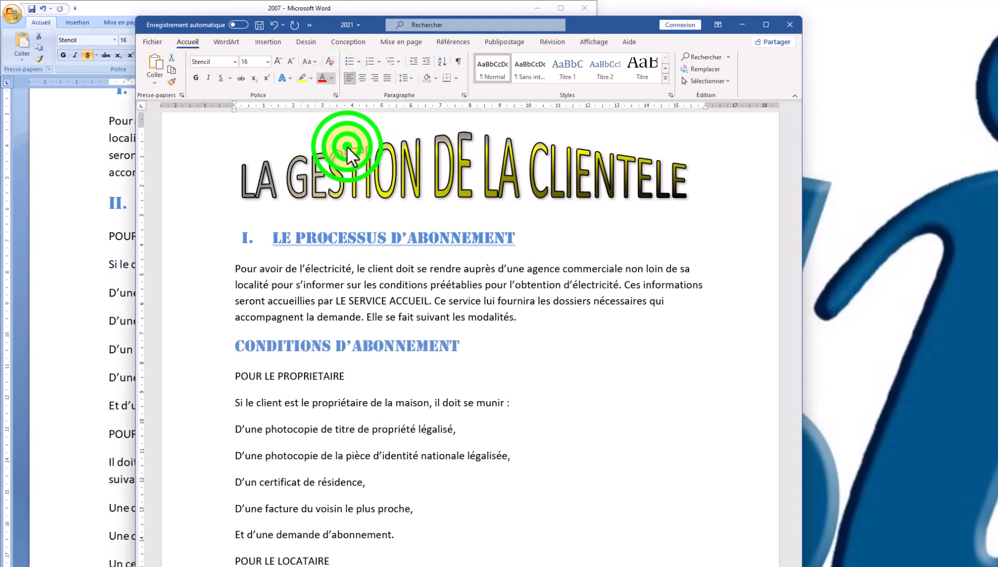
pyautogui.click(228, 77)
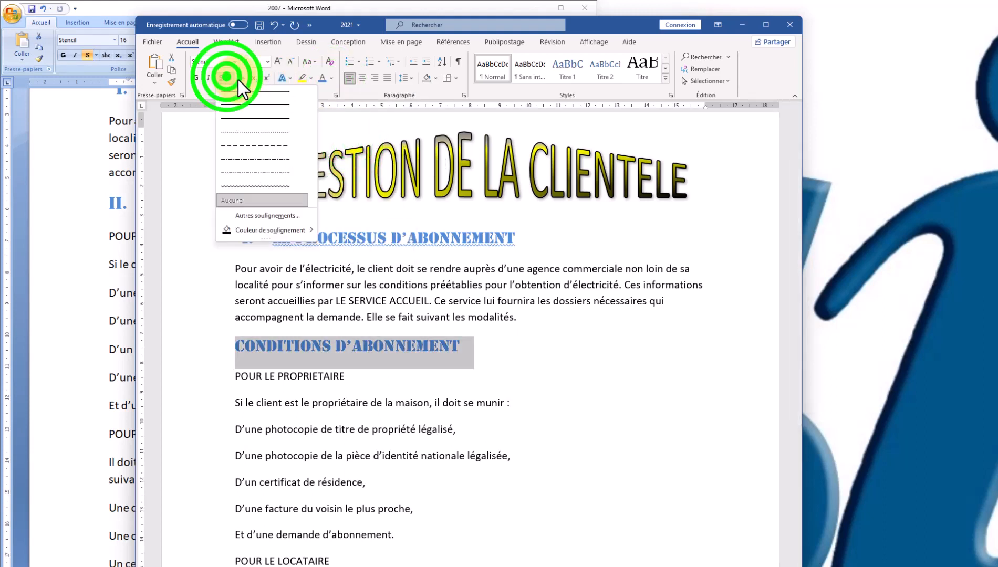
pyautogui.click(255, 183)
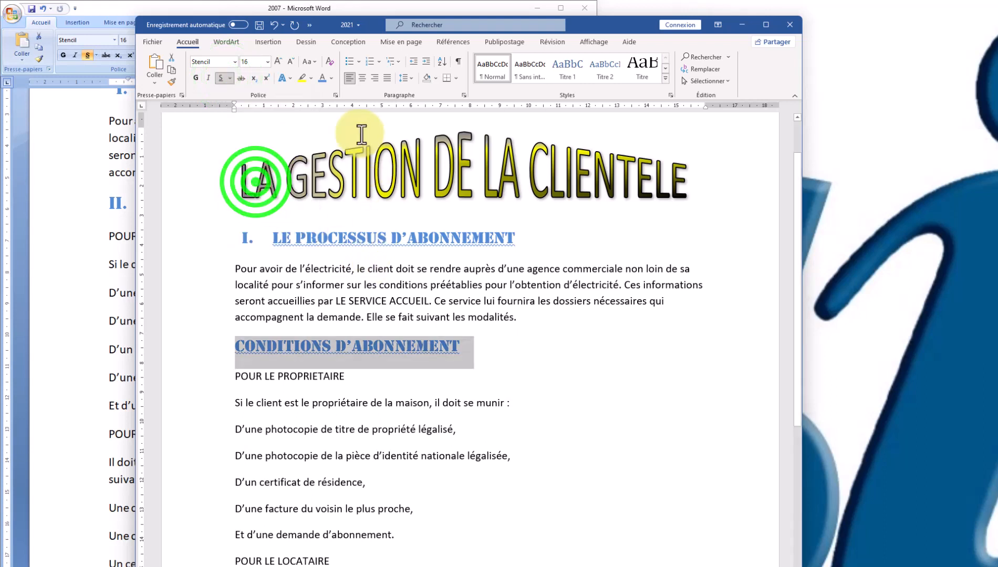
# Apply I., II., III. numbering to the 2021 heading CONDITIONS D'ABONNEMENT and continue the numbering from the first heading
pyautogui.click(379, 63)
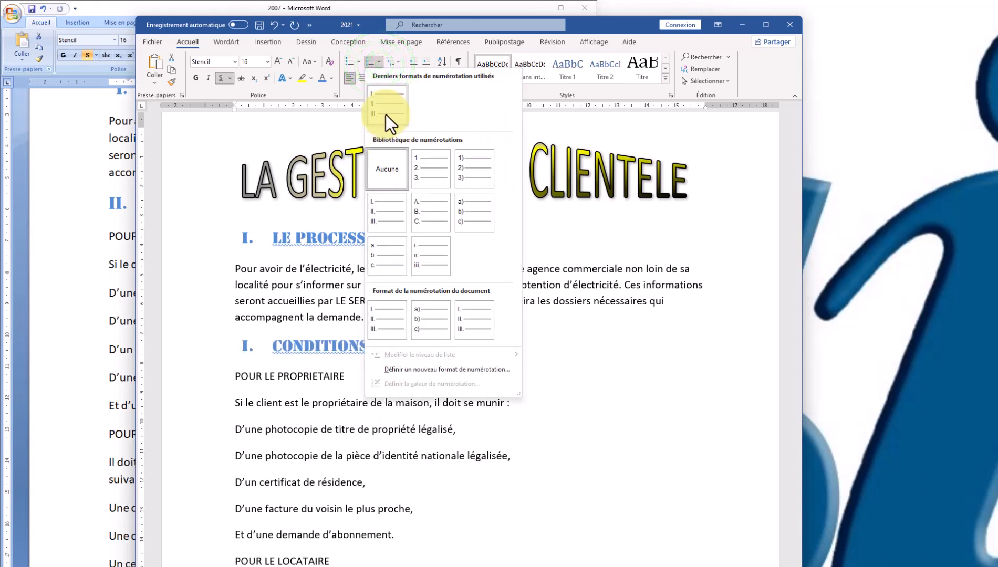
pyautogui.click(385, 114)
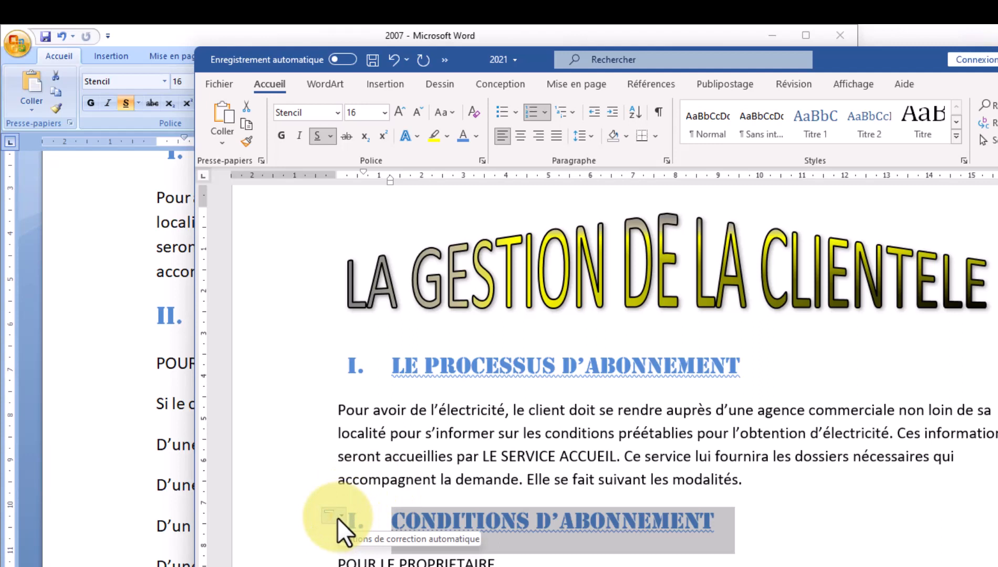
pyautogui.click(337, 518)
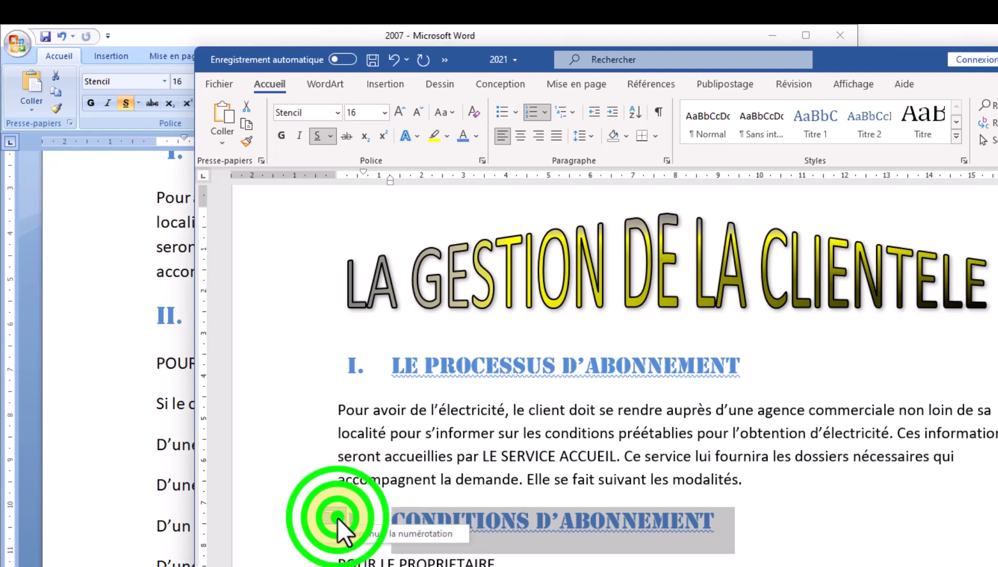
pyautogui.click(369, 535)
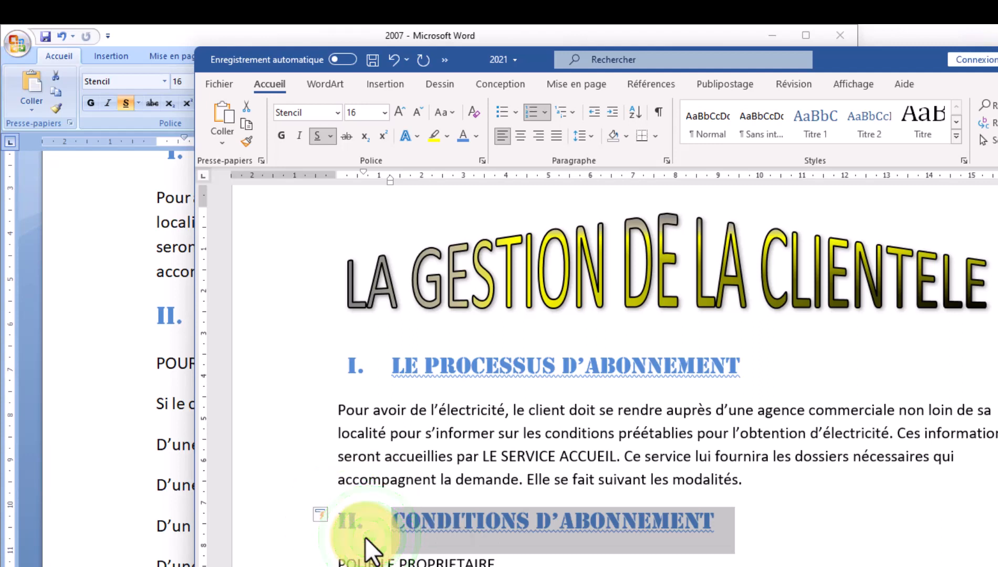
pyautogui.click(606, 551)
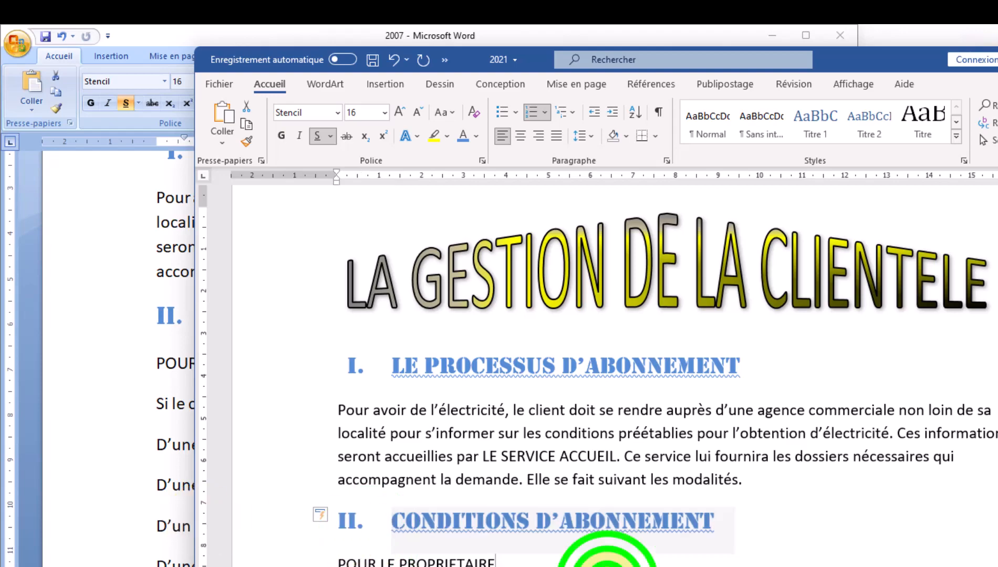
# Copy the formatting of the 2021 heading CONDITIONS D'ABONNEMENT onto AU SERVICE ACCUEIL with the Format Painter
pyautogui.click(388, 525)
pyautogui.moveTo(431, 525); pyautogui.dragTo(685, 522)
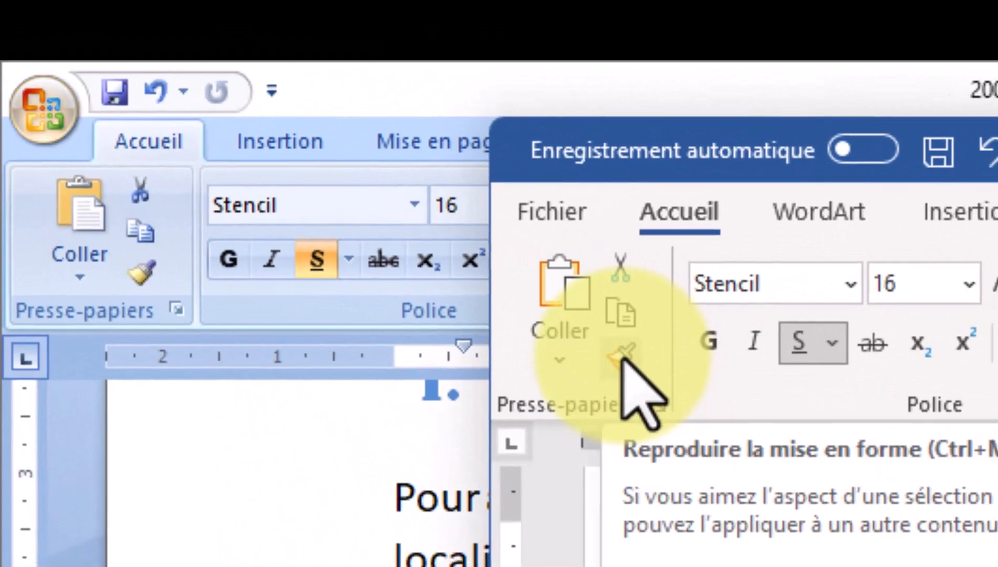
pyautogui.click(623, 358)
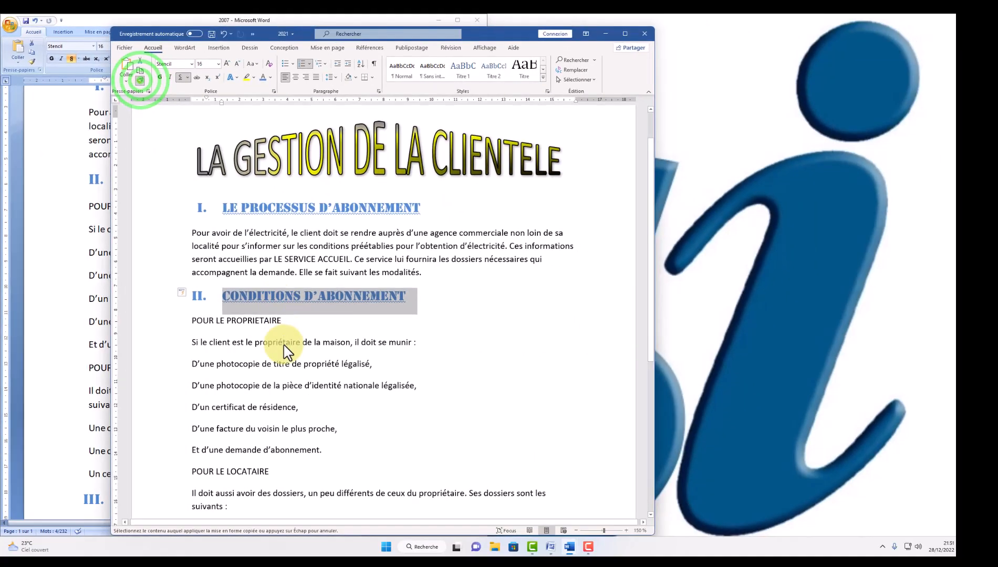
pyautogui.scroll(-5, 285, 350)
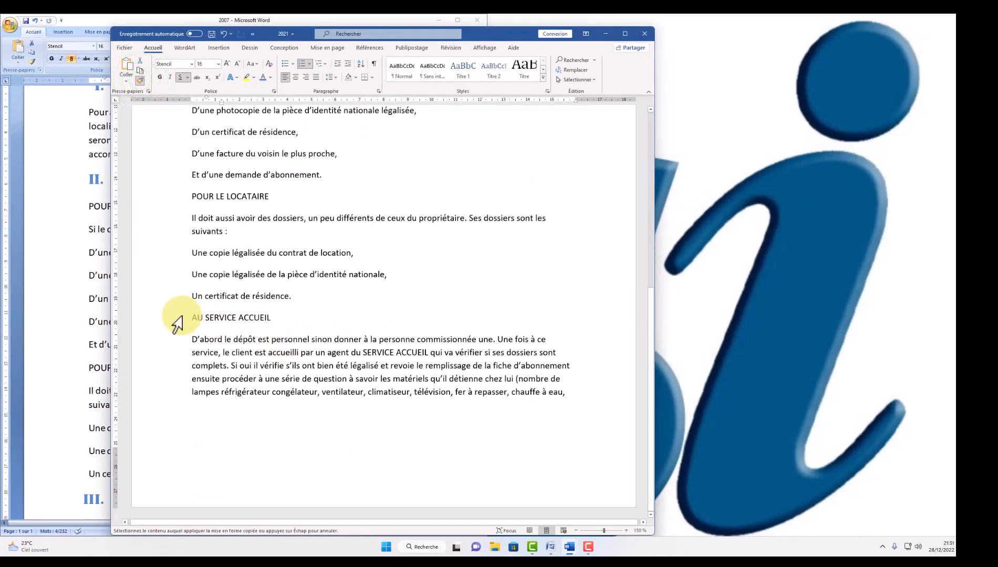
pyautogui.moveTo(185, 322); pyautogui.dragTo(310, 322)
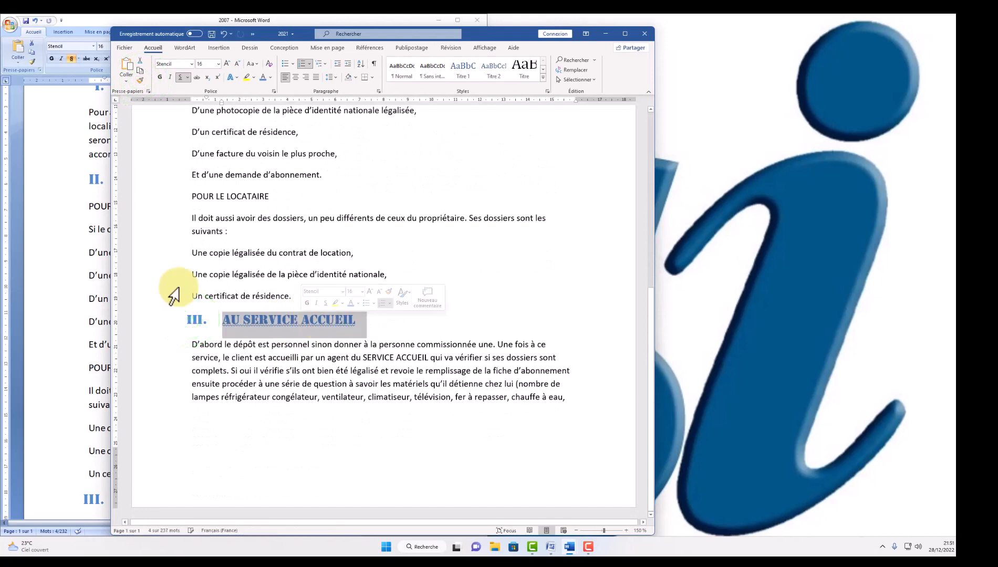
pyautogui.scroll(10, 252, 282)
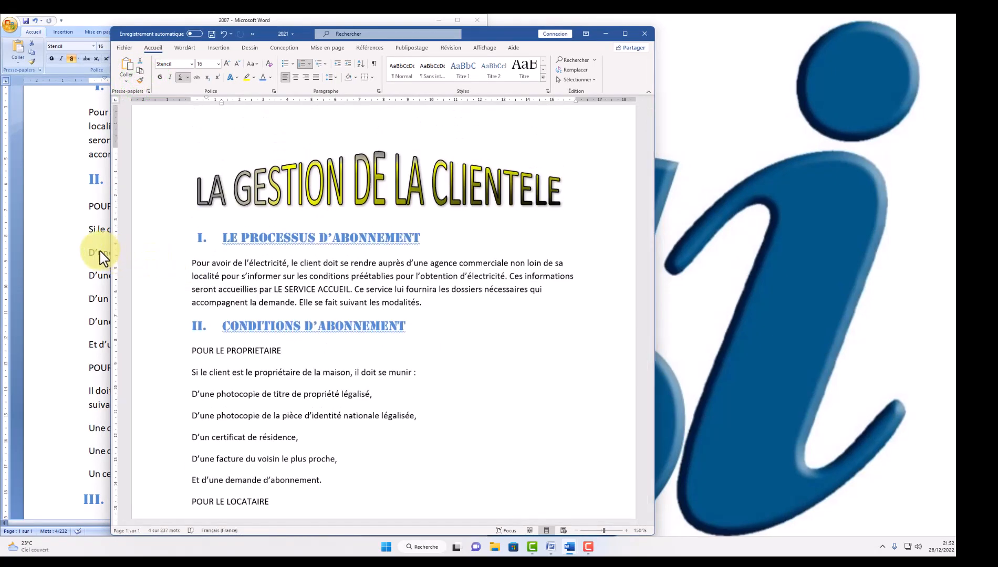
# Return to the 2007 document, select the subheading POUR LE PROPRIETAIRE and open the font choices
pyautogui.click(99, 250)
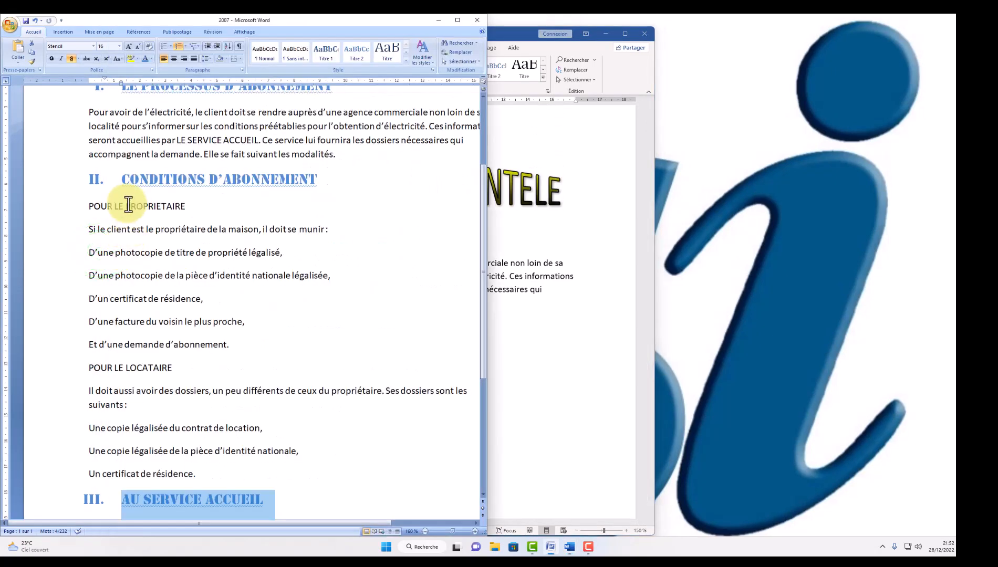
pyautogui.moveTo(92, 209); pyautogui.dragTo(223, 203)
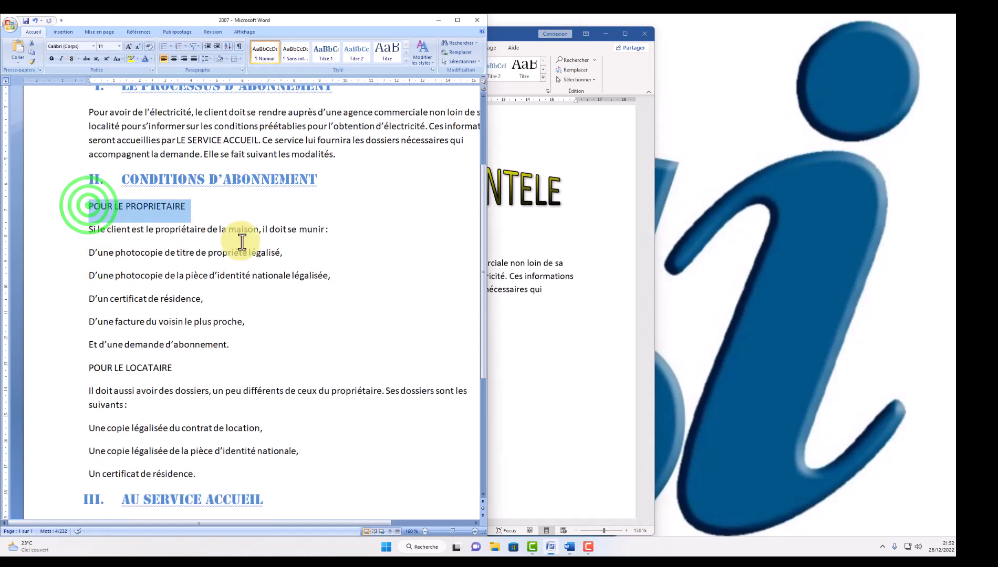
pyautogui.click(93, 46)
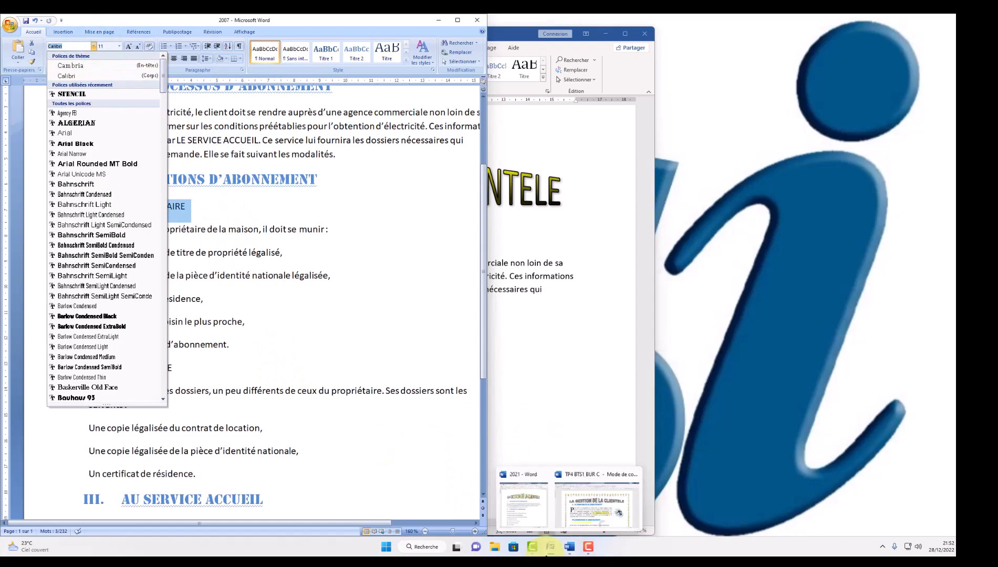
# Examine the colour, size and font specified for subheadings a) & b) in TP4 BTS1 BUR C, and return to the 2007 document
pyautogui.click(569, 547)
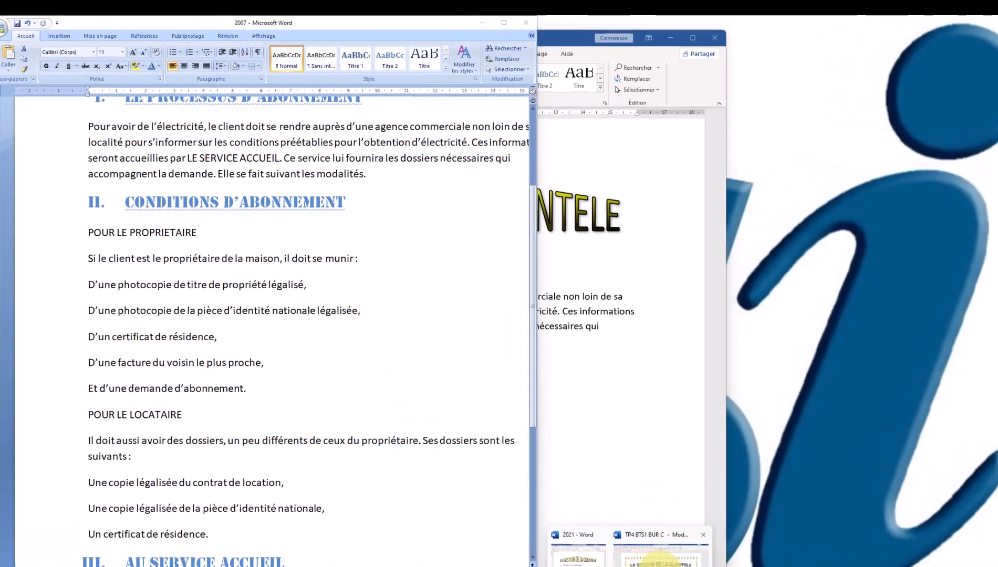
pyautogui.click(593, 500)
pyautogui.scroll(-3, 430, 399)
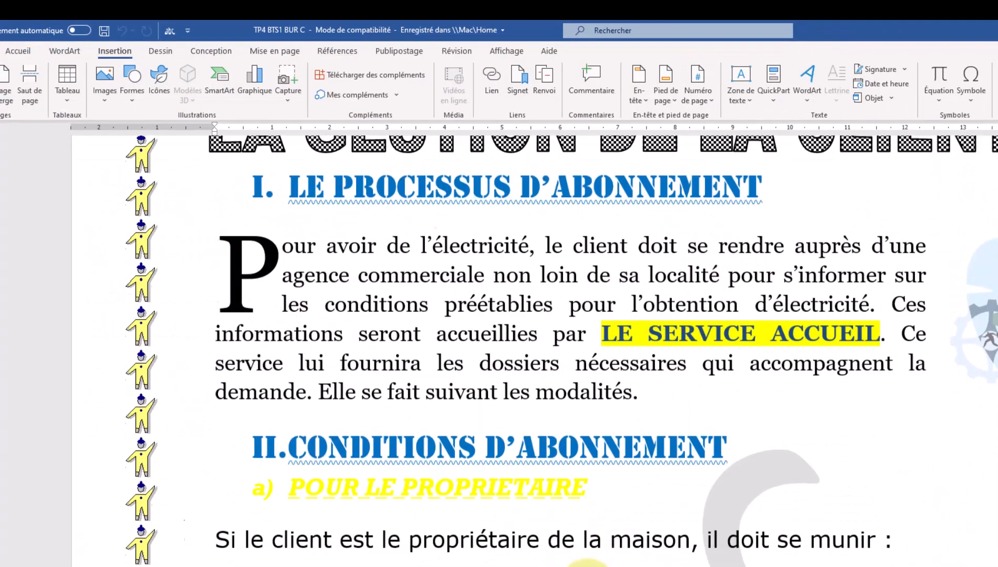
pyautogui.scroll(-10, 588, 566)
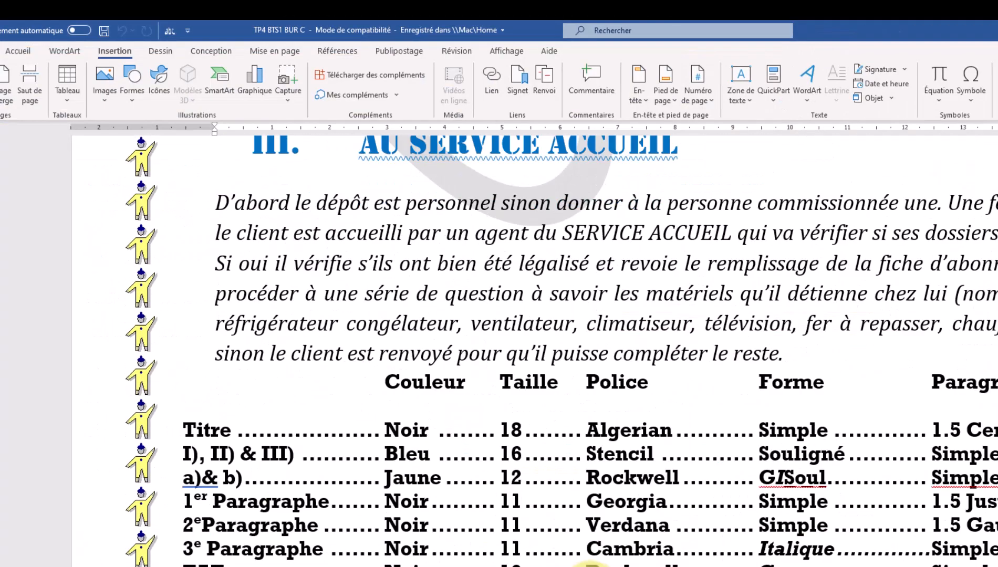
pyautogui.click(391, 484)
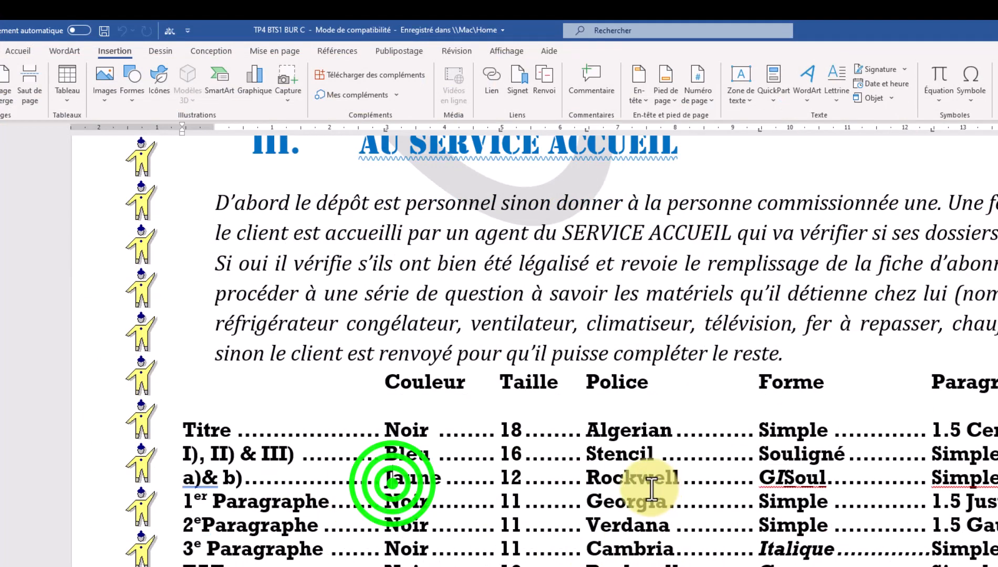
pyautogui.click(635, 475)
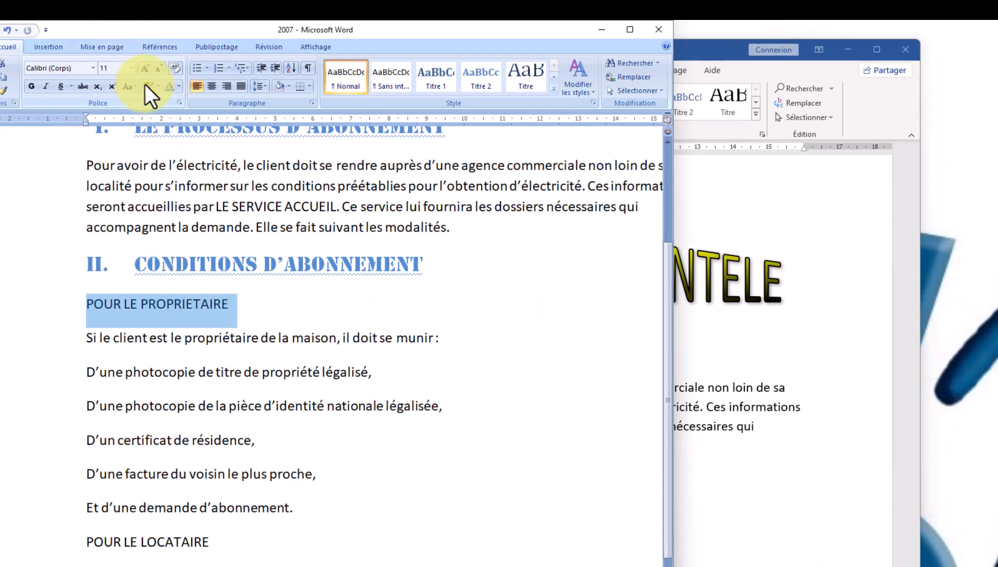
# Colour the selected subheading POUR LE PROPRIETAIRE orange and change its font to Rockwell
pyautogui.click(179, 88)
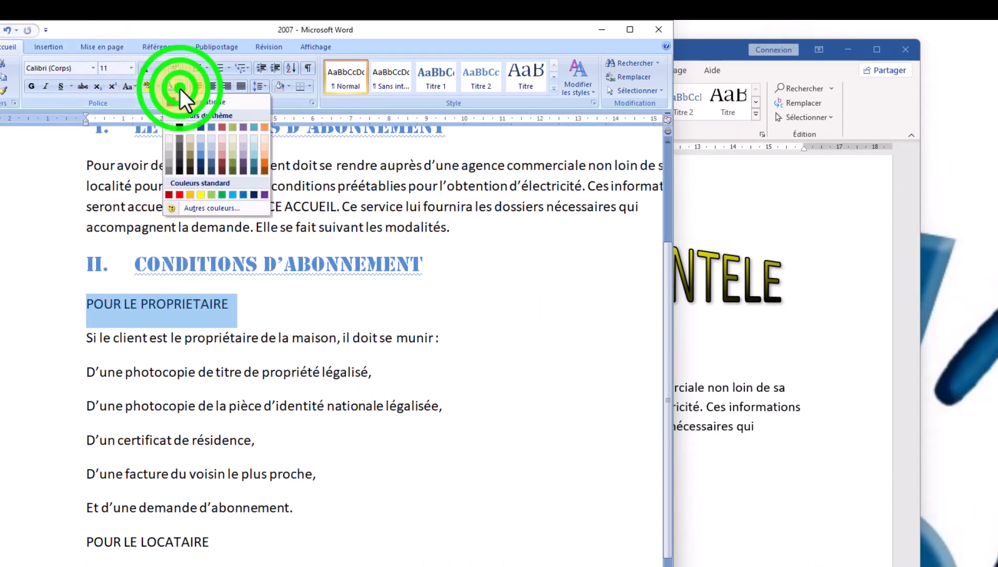
pyautogui.click(190, 196)
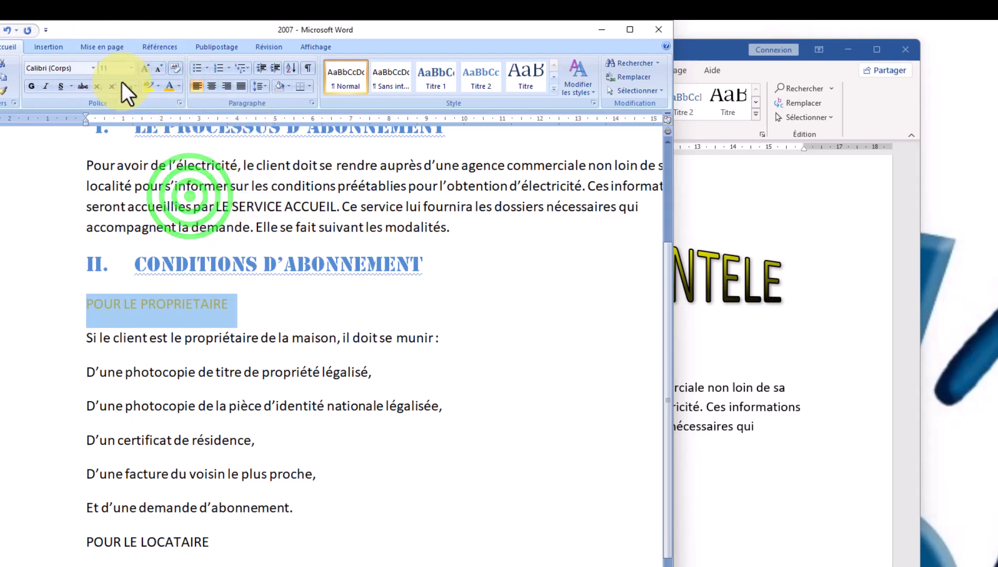
pyautogui.click(93, 68)
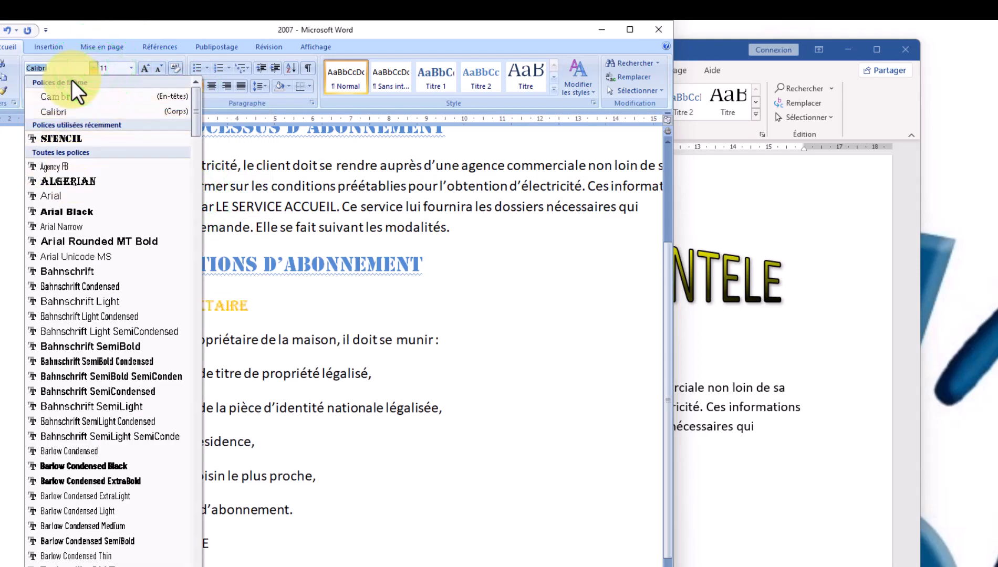
pyautogui.write('Rockwell')
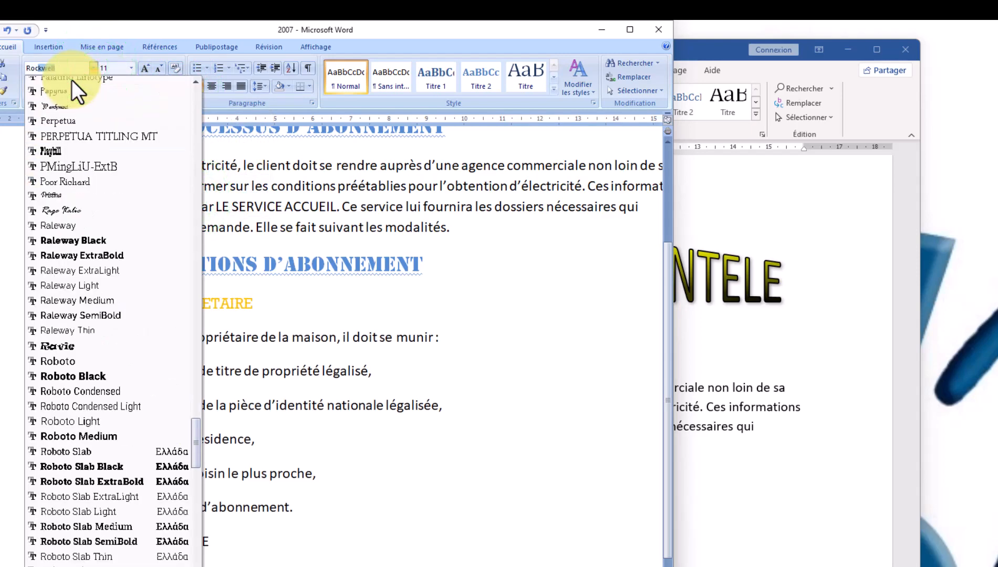
pyautogui.press('Return')
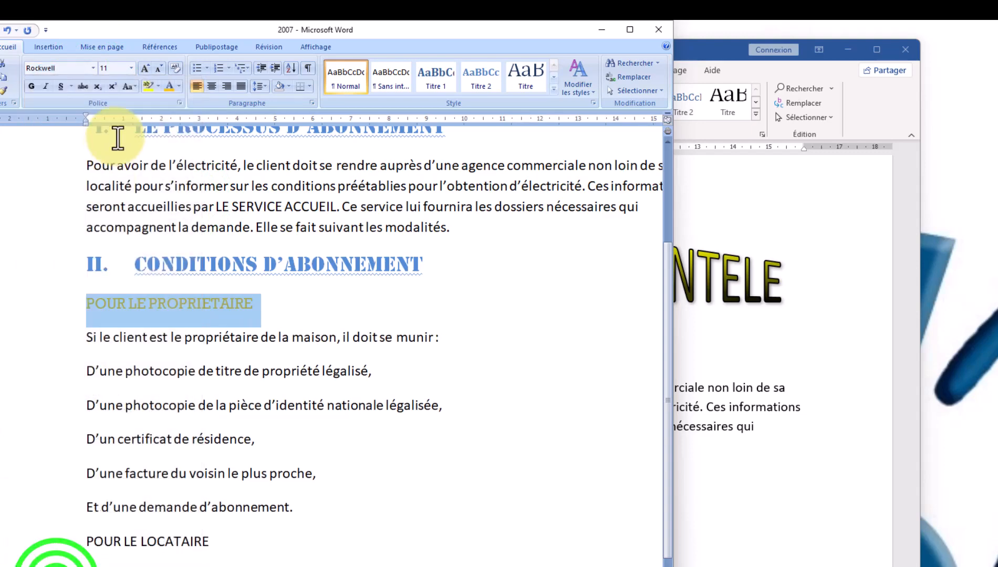
# Change the colour of the 2007 subheading POUR LE PROPRIETAIRE to red and set its size to 12
pyautogui.click(179, 86)
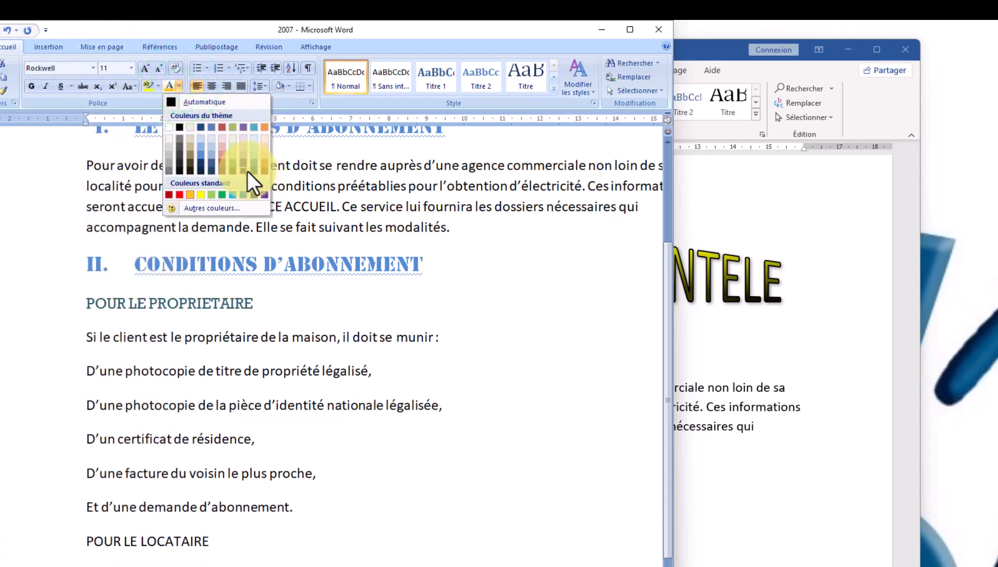
pyautogui.click(177, 196)
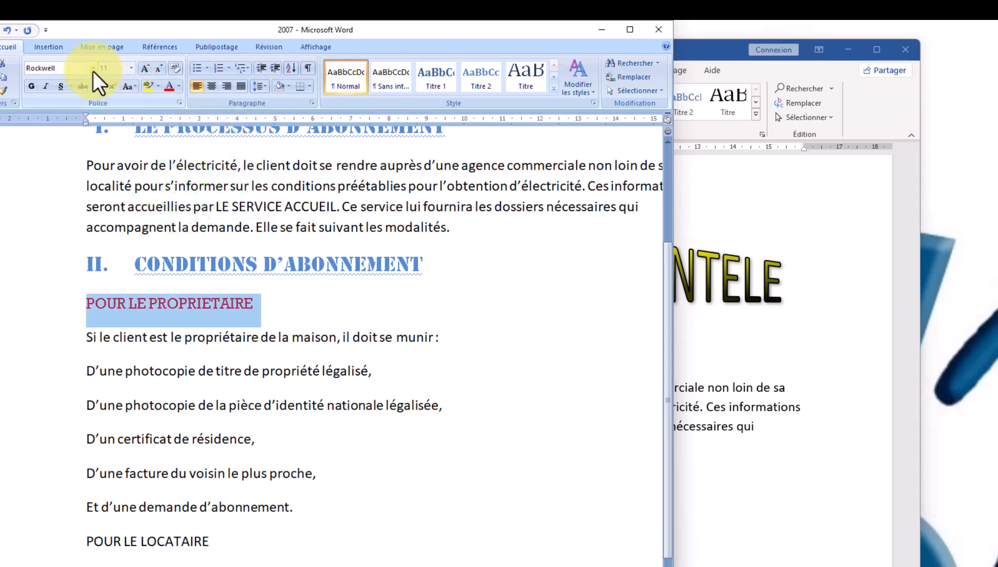
pyautogui.click(93, 68)
pyautogui.click(93, 71)
pyautogui.click(131, 68)
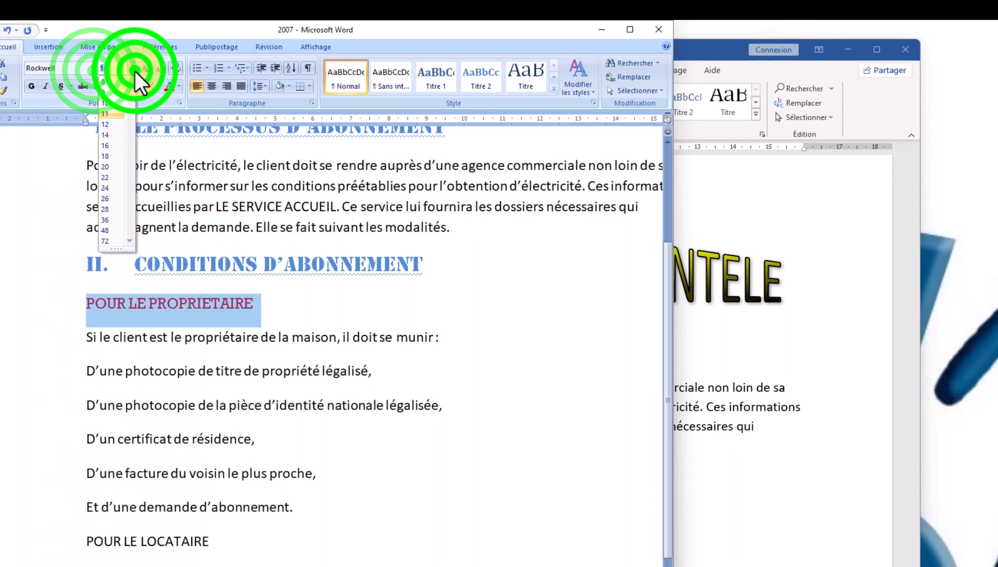
pyautogui.click(114, 124)
# Make the 2007 subheading POUR LE PROPRIETAIRE bold and italic with a dashed underline
pyautogui.click(32, 86)
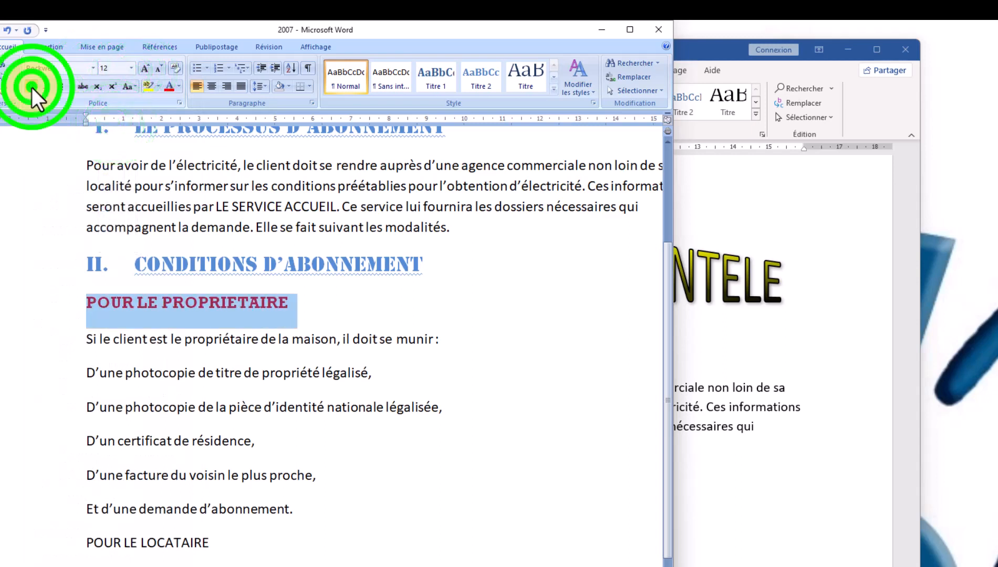
pyautogui.click(46, 87)
pyautogui.click(69, 87)
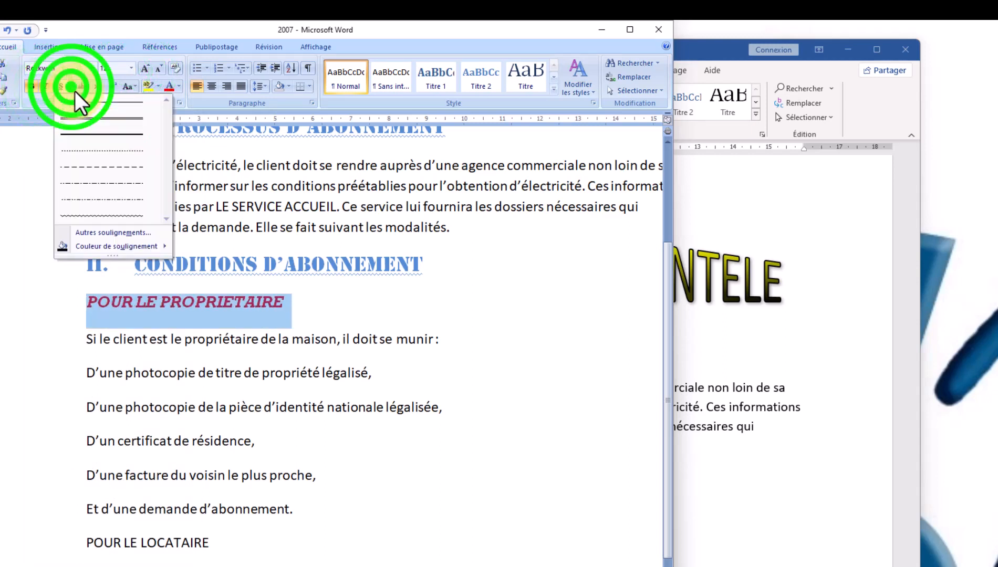
pyautogui.click(97, 155)
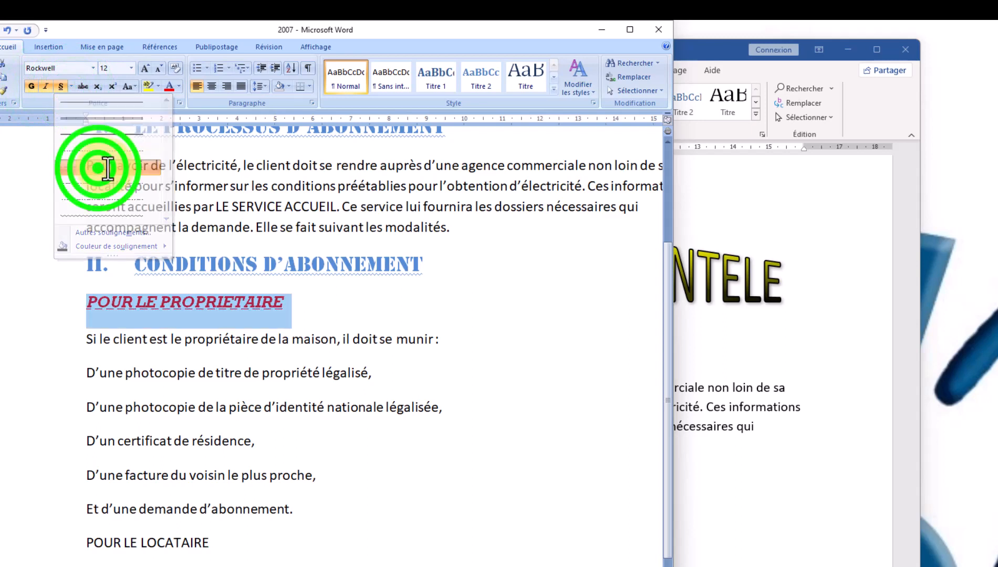
# Apply a), b), c) numbering to the 2007 subheading POUR LE PROPRIETAIRE and copy its formatting onto POUR LE LOCATAIRE with the Format Painter
pyautogui.click(229, 69)
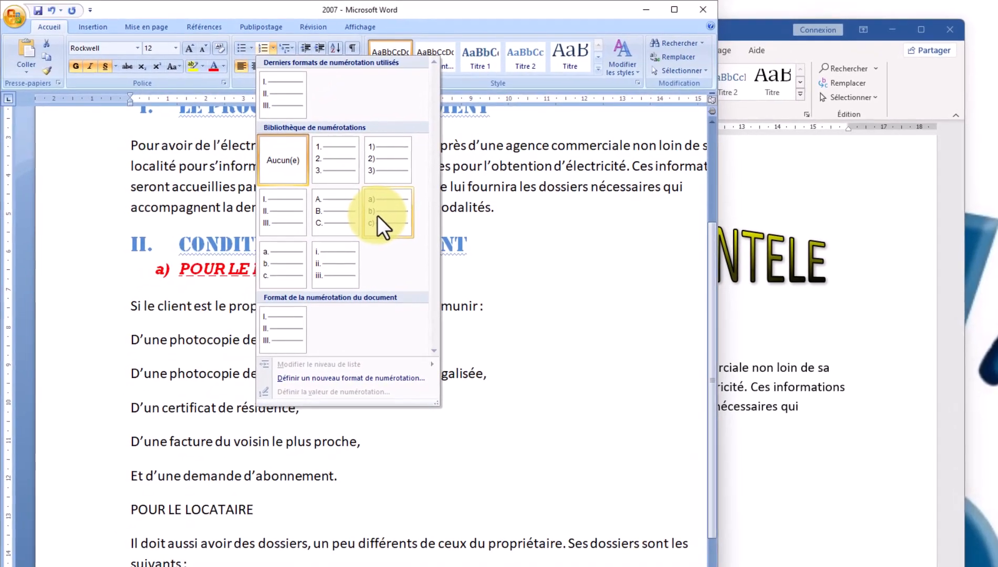
pyautogui.click(344, 232)
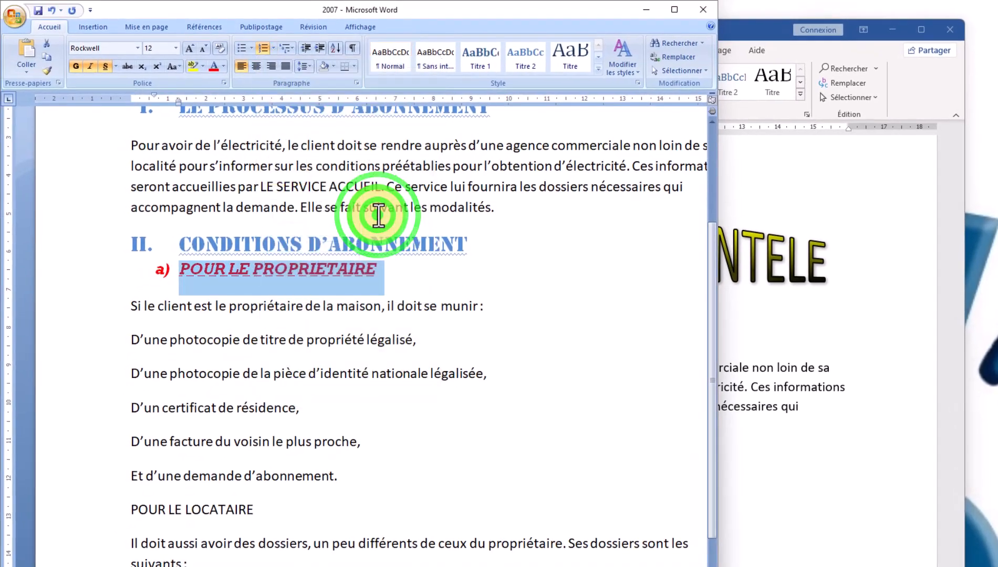
pyautogui.click(46, 70)
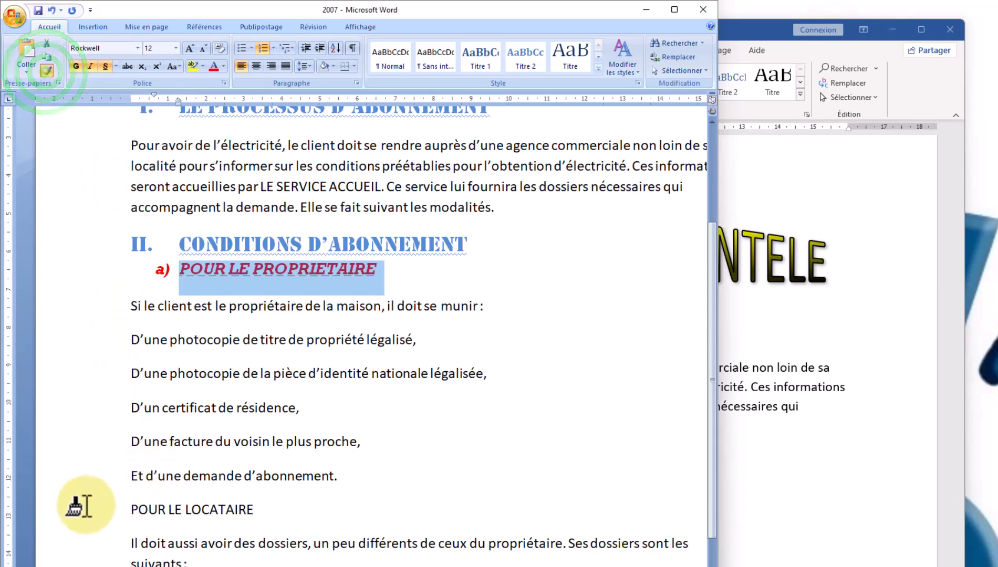
pyautogui.moveTo(136, 510); pyautogui.dragTo(295, 510)
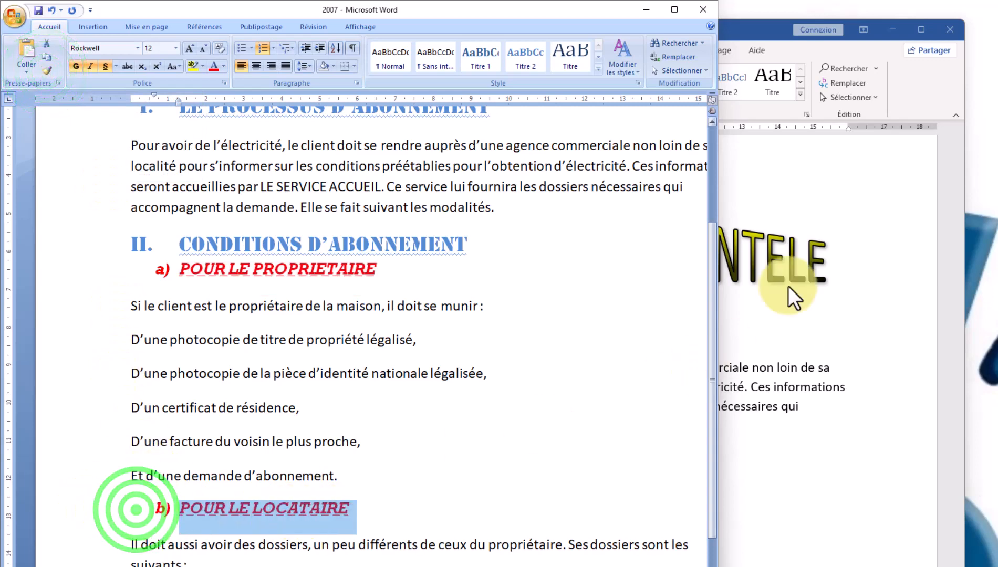
# Switch to the 2021 document and set the subheading POUR LE PROPRIETAIRE to Rockwell, size 12
pyautogui.click(772, 375)
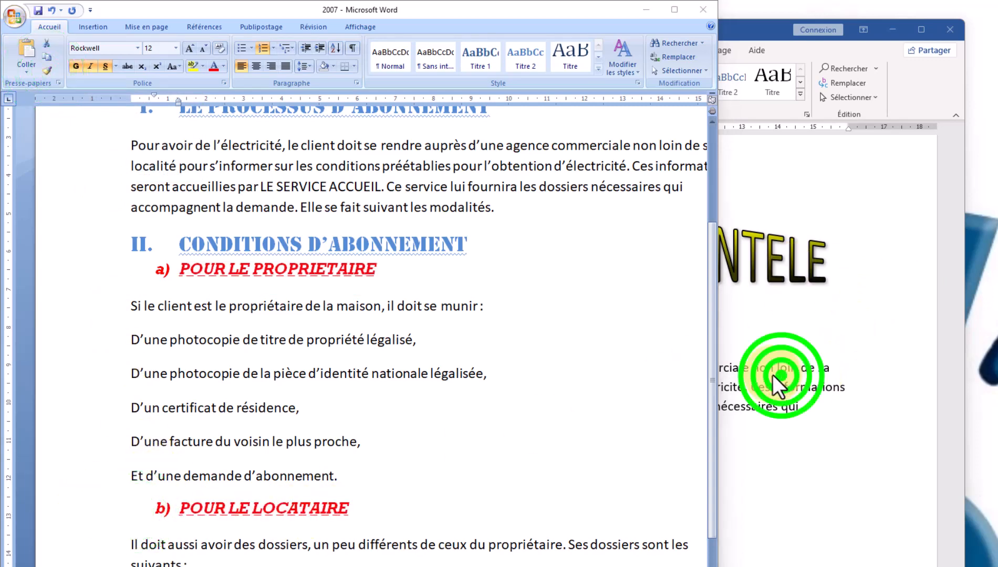
pyautogui.click(371, 507)
pyautogui.moveTo(284, 497); pyautogui.dragTo(467, 499)
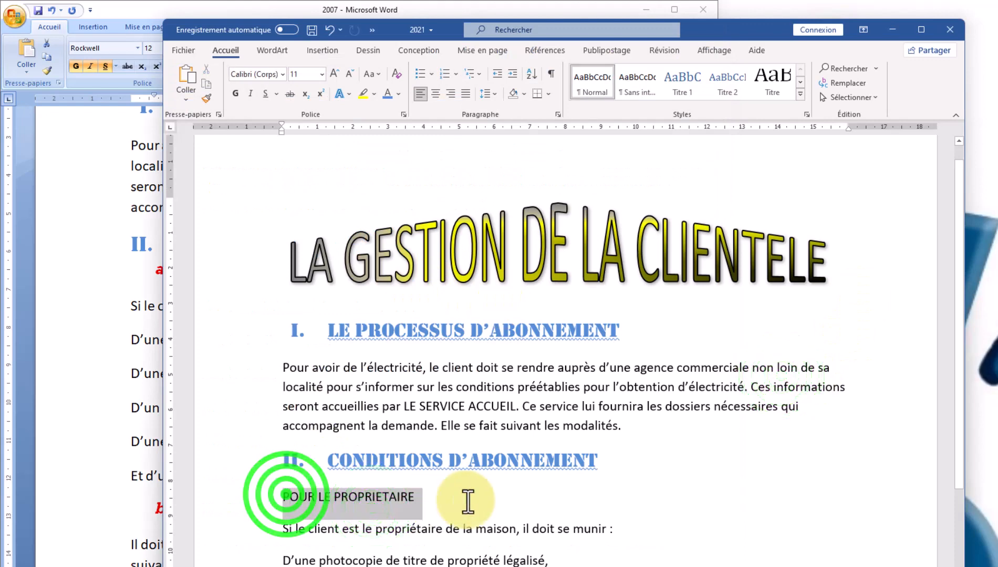
pyautogui.click(284, 69)
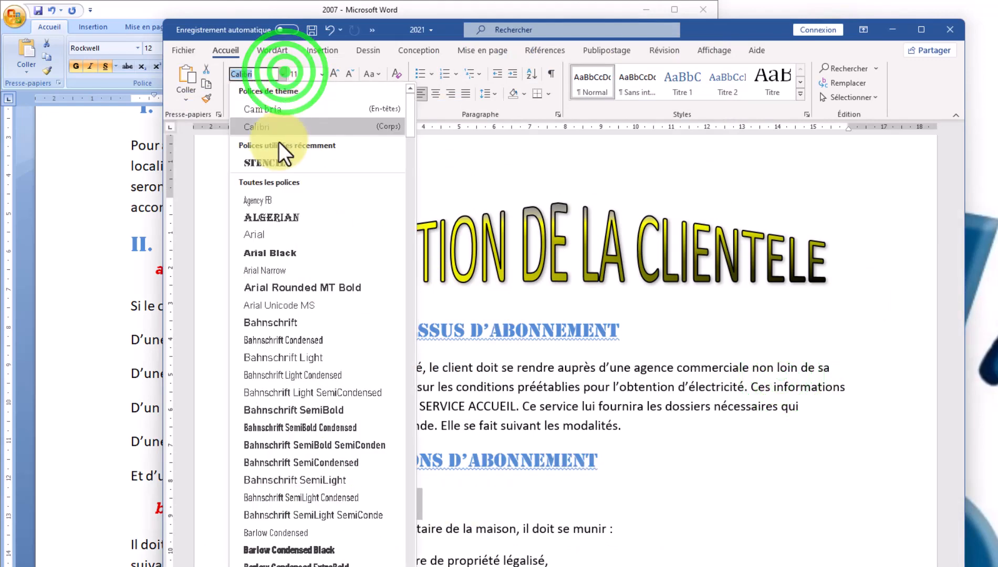
pyautogui.write('Rockwell')
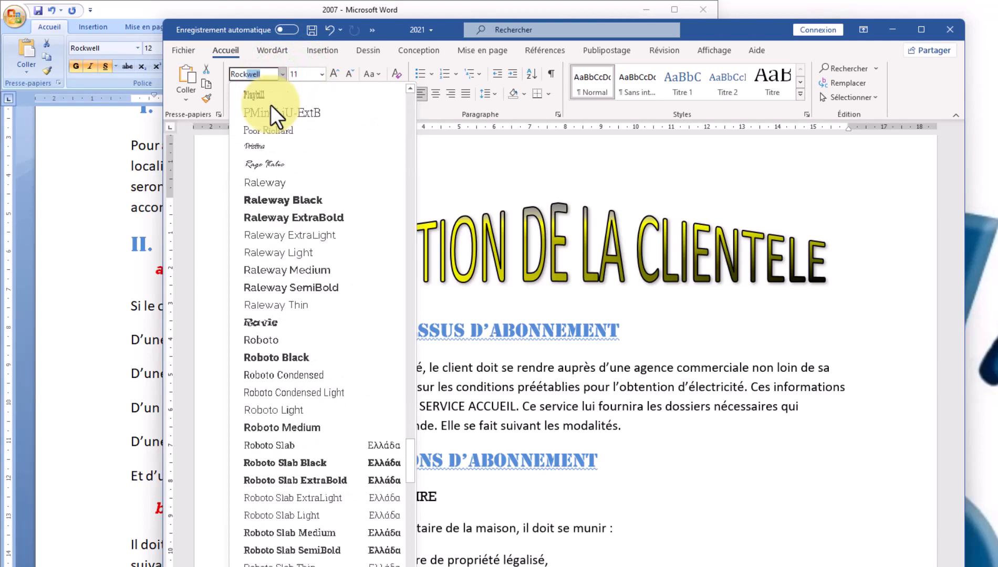
pyautogui.press('Return')
pyautogui.click(319, 72)
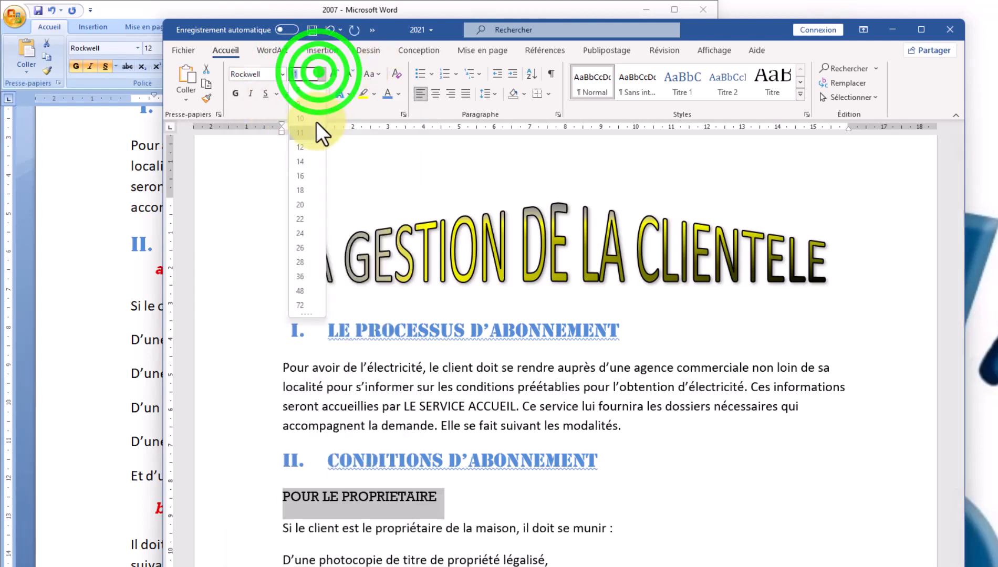
pyautogui.click(308, 149)
# Make the 2021 subheading POUR LE PROPRIETAIRE red, bold and italic with a dash-dot underline
pyautogui.click(399, 96)
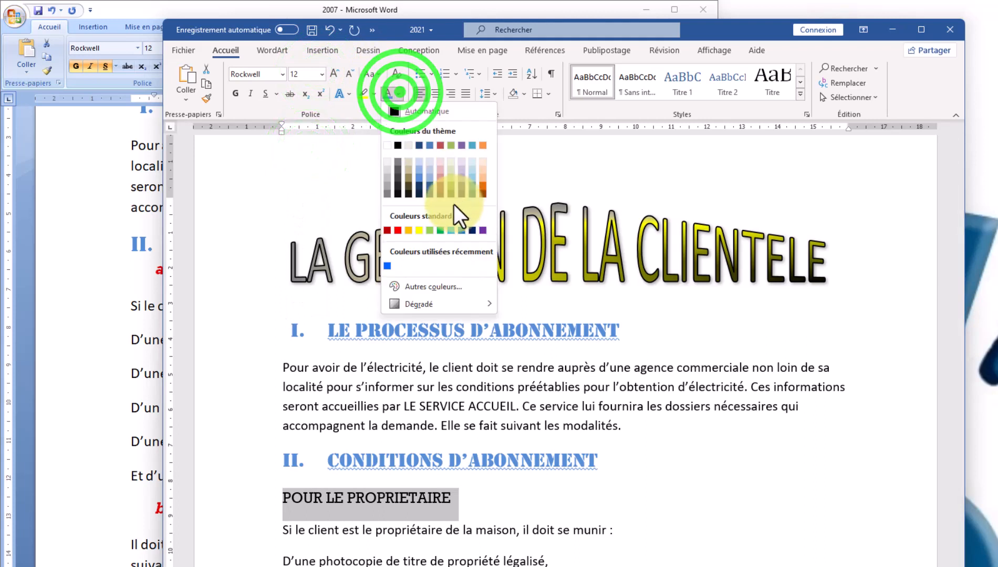
pyautogui.click(394, 226)
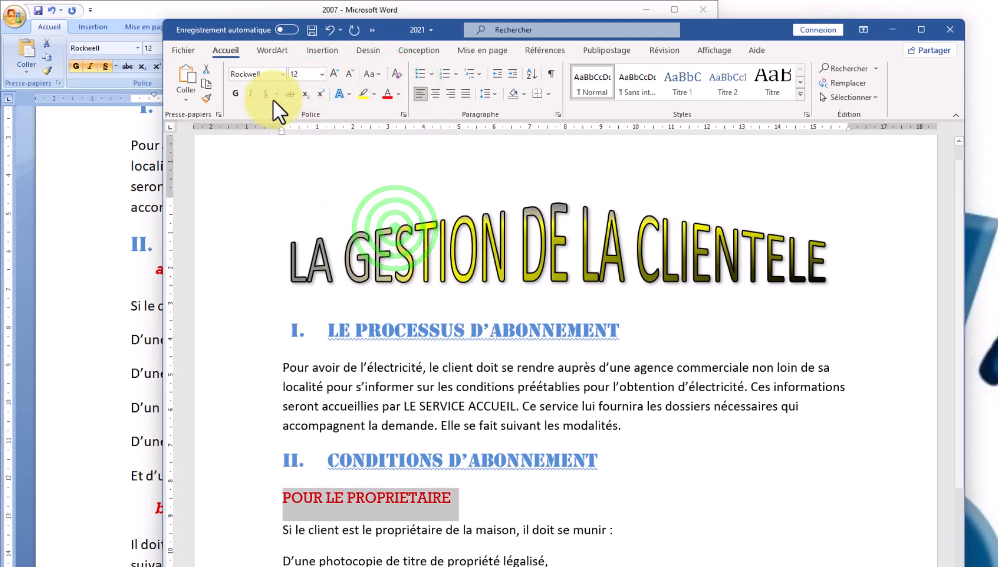
pyautogui.click(237, 95)
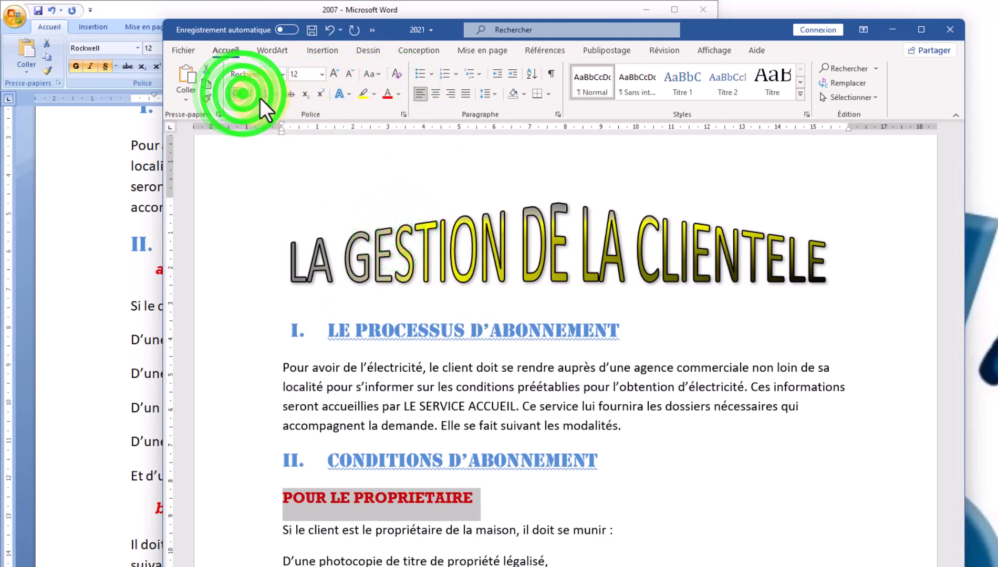
pyautogui.click(277, 94)
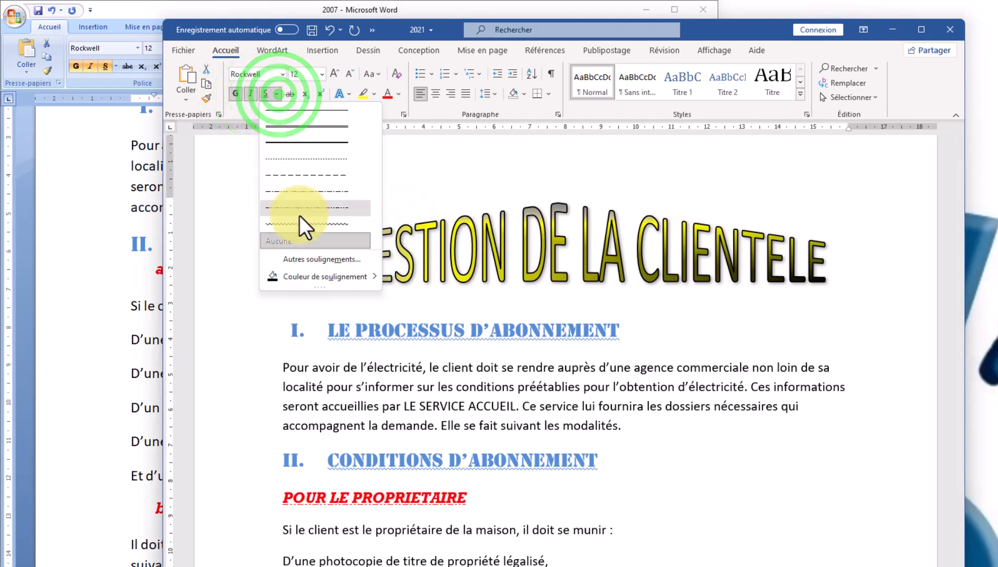
pyautogui.click(297, 193)
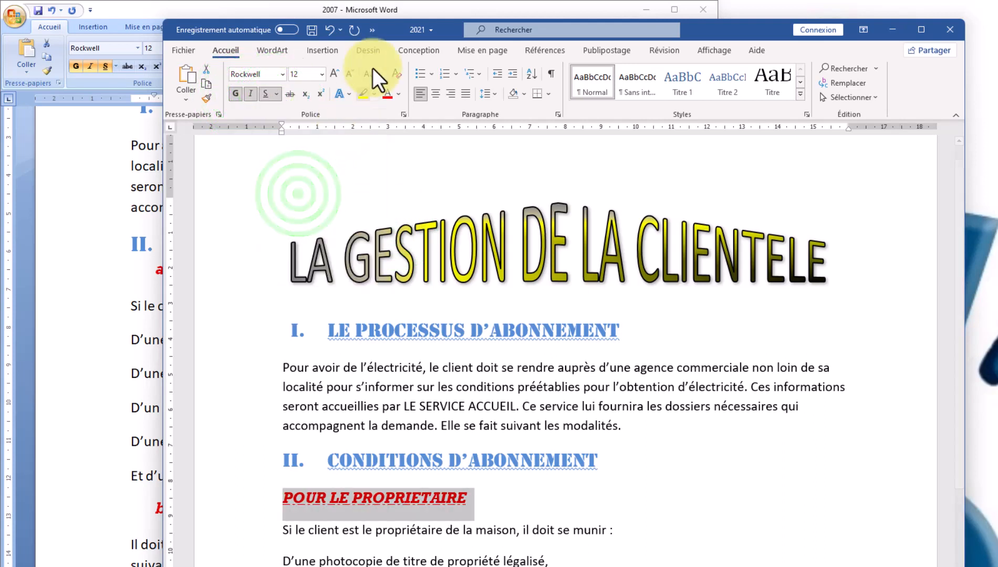
# Apply a), b), c) numbering to the 2021 subheading POUR LE PROPRIETAIRE and copy its formatting onto POUR LE LOCATAIRE with the Format Painter
pyautogui.click(456, 74)
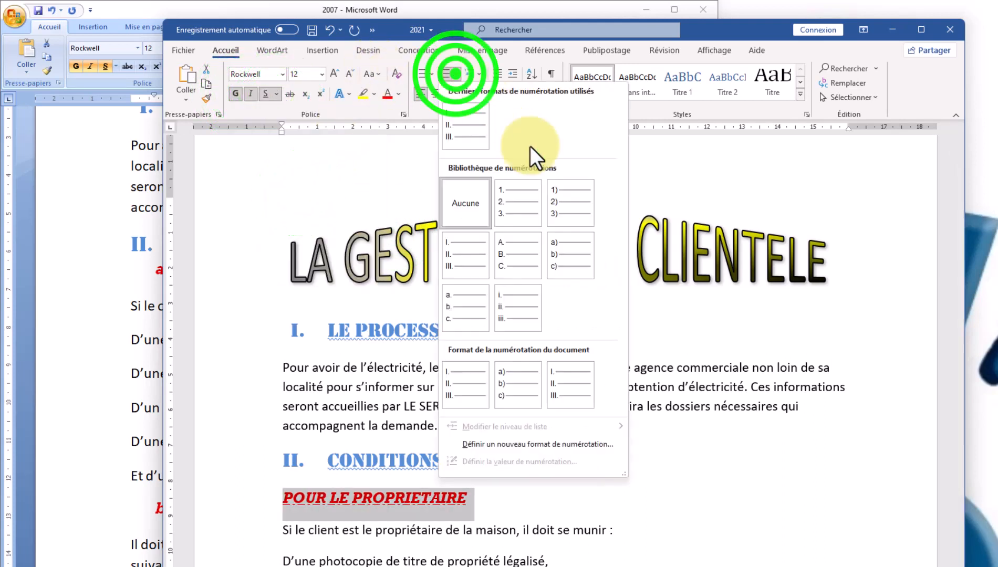
pyautogui.click(558, 262)
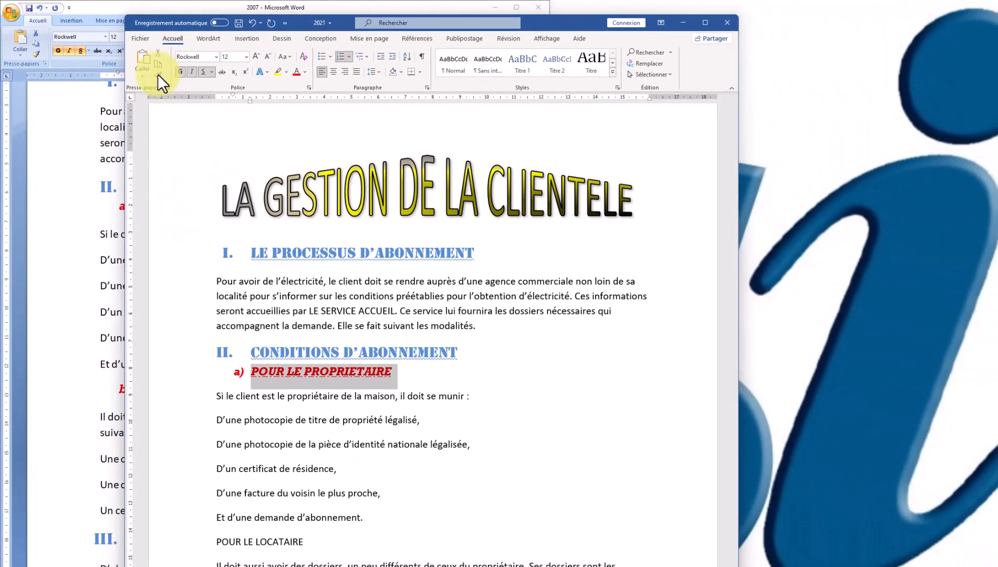
pyautogui.click(185, 88)
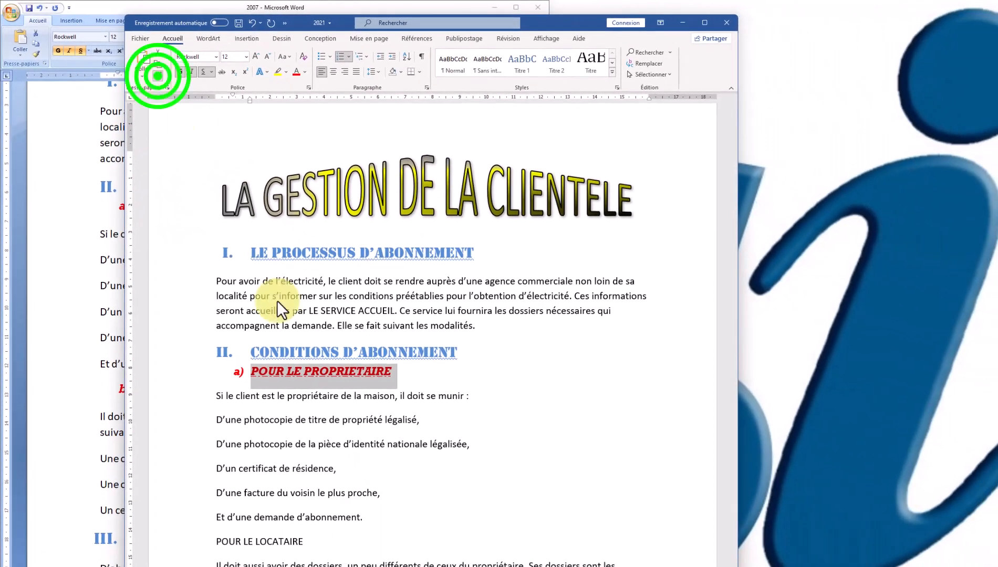
pyautogui.scroll(-3, 287, 358)
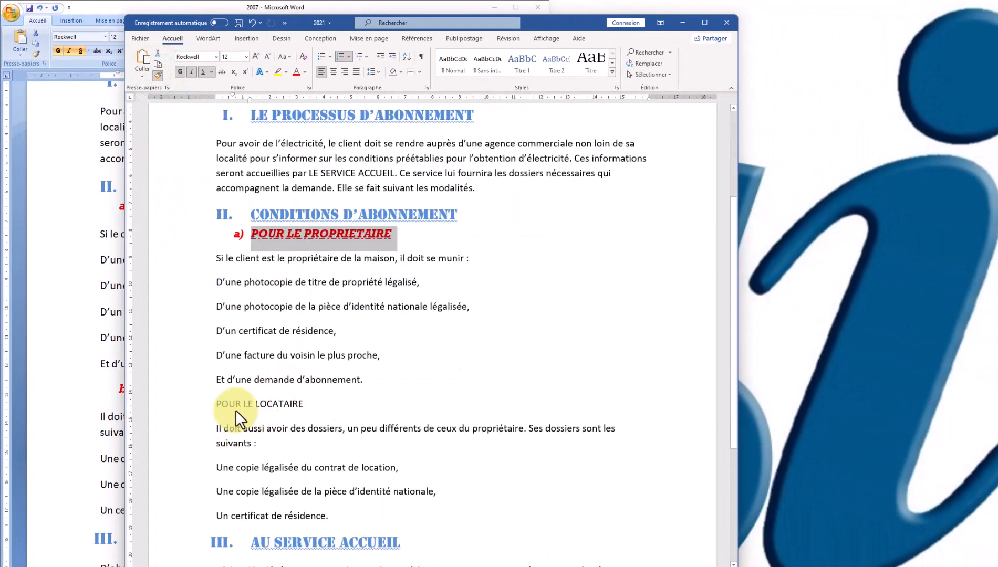
pyautogui.moveTo(216, 403); pyautogui.dragTo(316, 406)
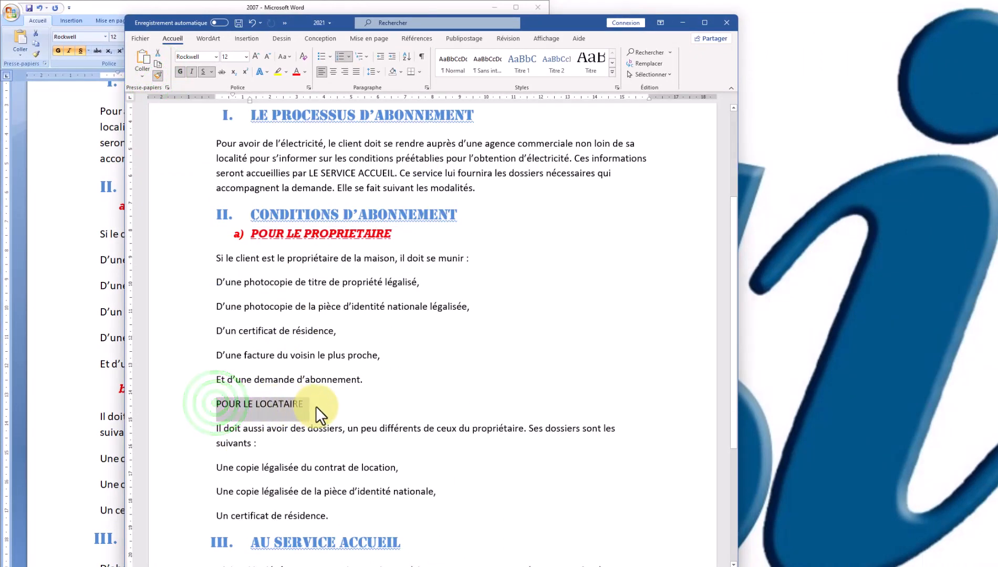
pyautogui.click(269, 305)
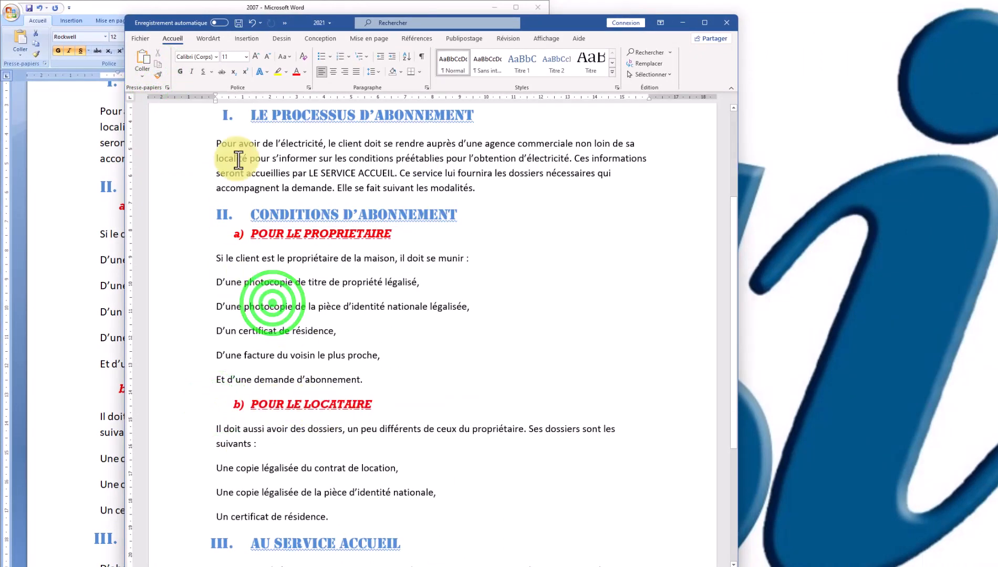
# Move the 2021 window aside, switch to the 2007 document and select the first lines under POUR LE PROPRIETAIRE
pyautogui.moveTo(340, 23); pyautogui.dragTo(400, 23)
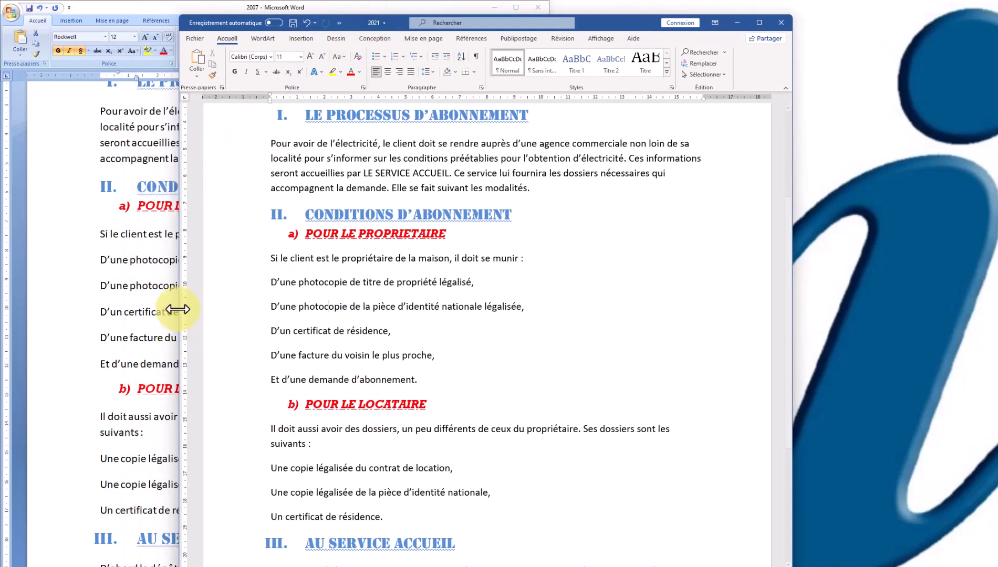
pyautogui.click(134, 272)
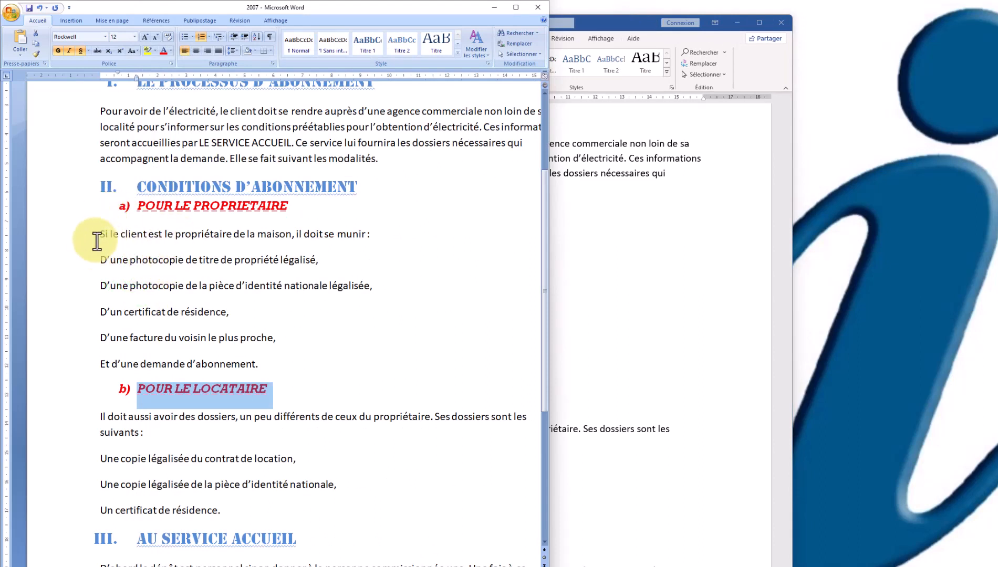
pyautogui.moveTo(100, 234); pyautogui.dragTo(315, 339)
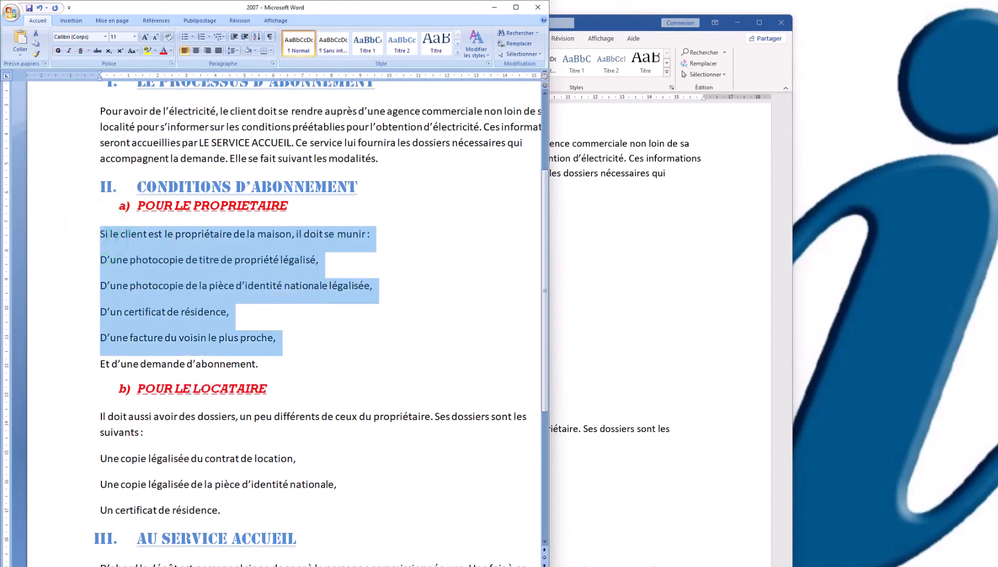
# Switch to the model document and check its formatting table and the paragraph layout under POUR LE PROPRIETAIRE
pyautogui.click(642, 566)
pyautogui.click(661, 544)
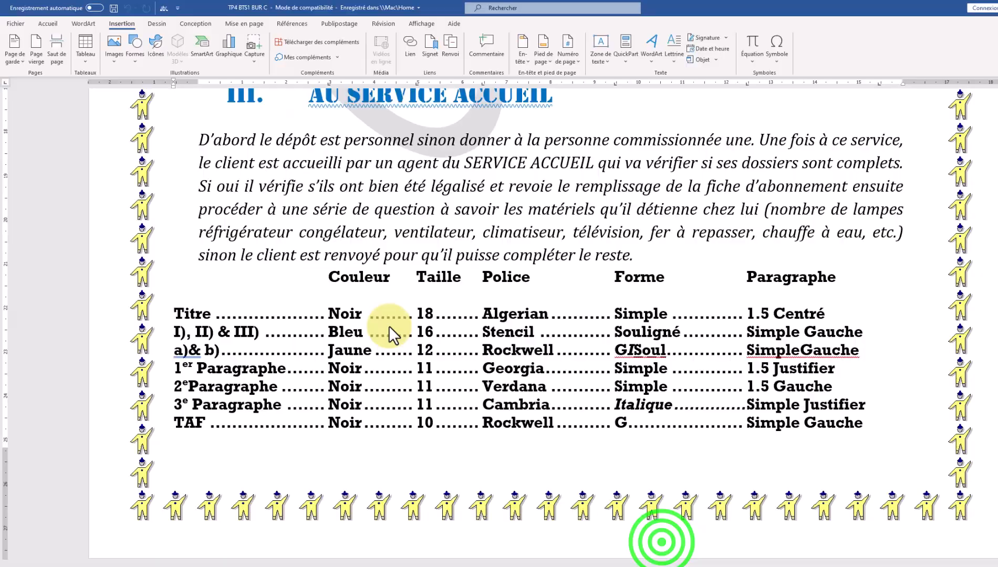
pyautogui.scroll(10, 384, 346)
pyautogui.scroll(2, 382, 345)
pyautogui.scroll(-2, 383, 423)
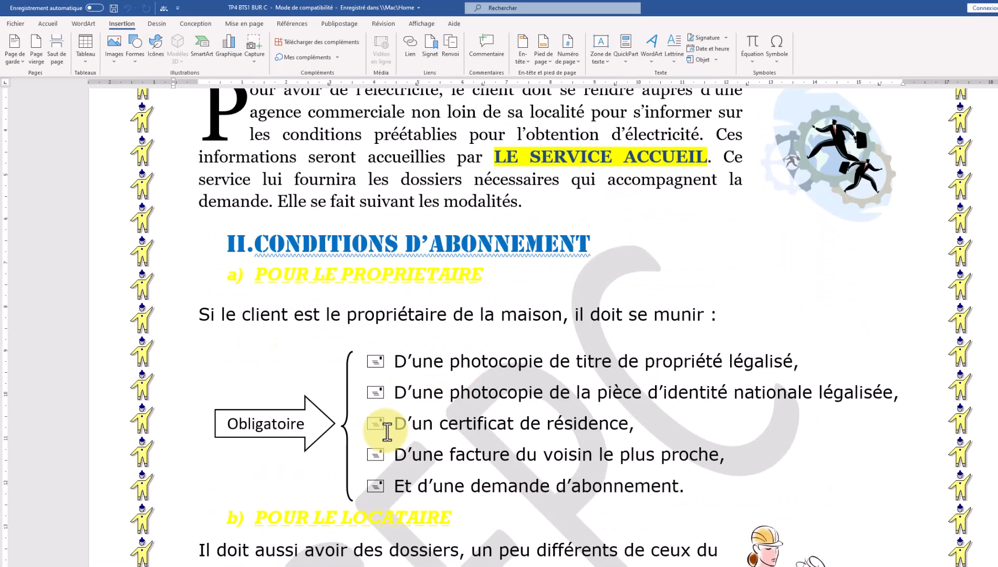
pyautogui.scroll(1, 383, 423)
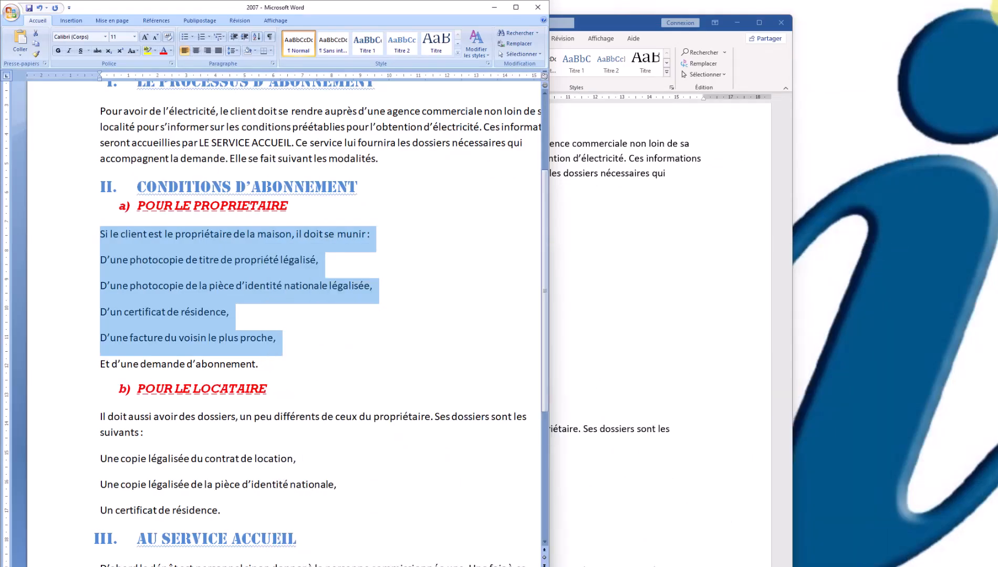
pyautogui.click(307, 266)
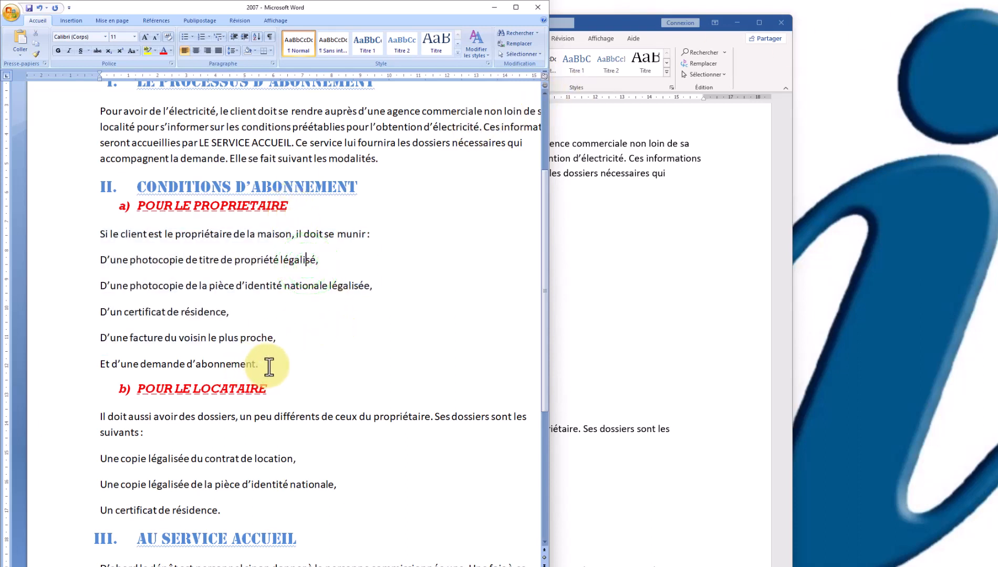
pyautogui.moveTo(269, 366); pyautogui.dragTo(100, 234)
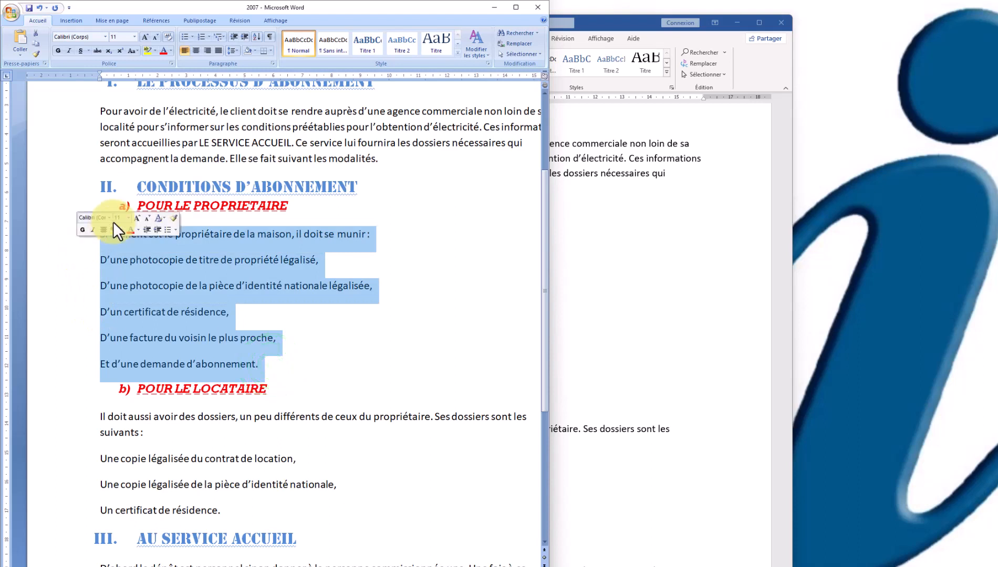
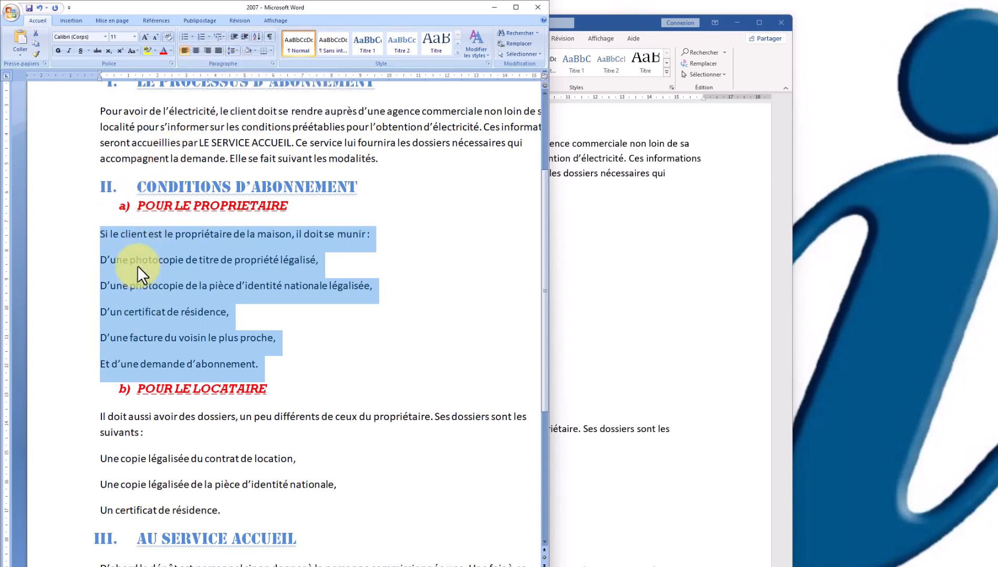
pyautogui.click(112, 250)
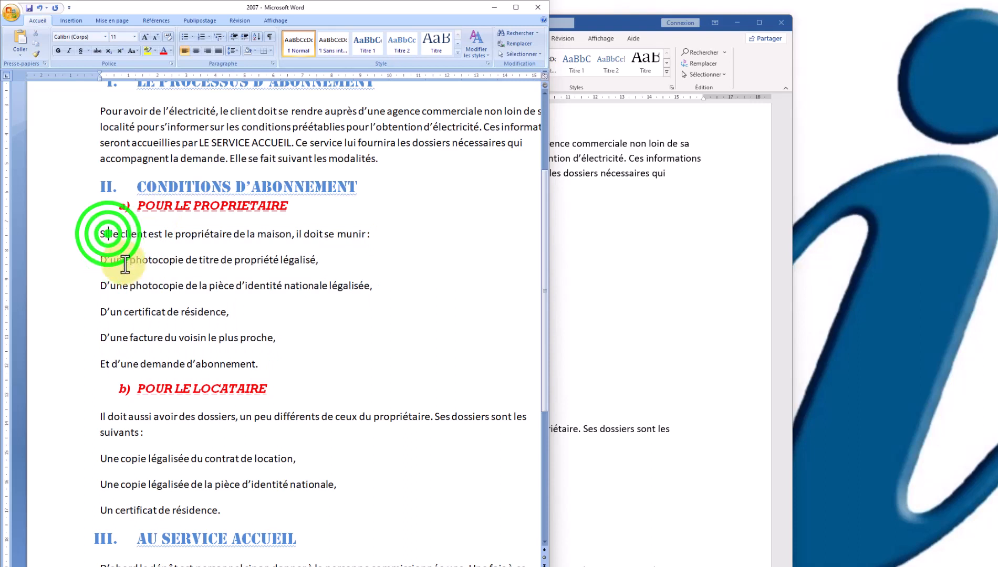
pyautogui.click(125, 264)
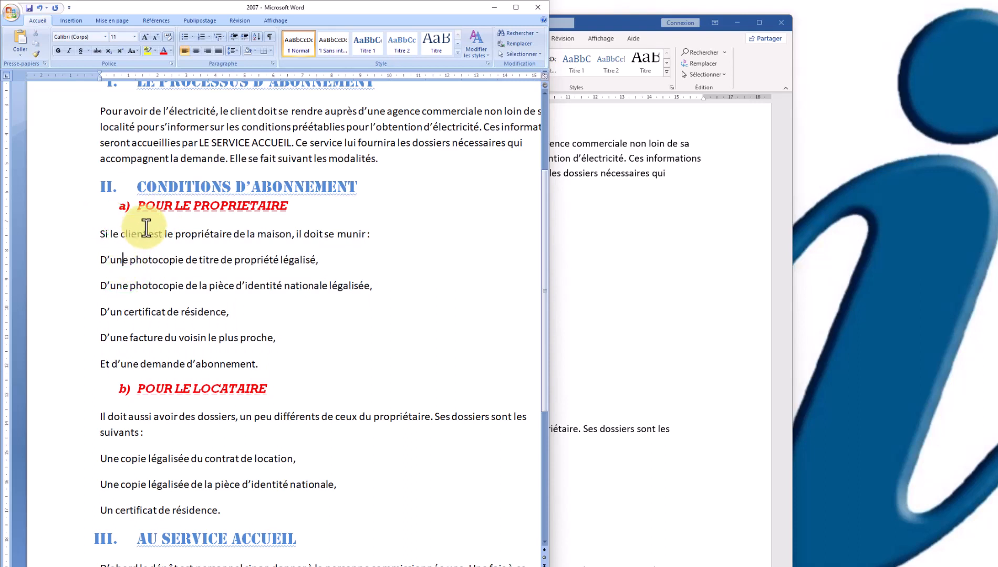
# Show the formatting marks in the 2007 document and examine where each paragraph under POUR LE PROPRIETAIRE starts and ends
pyautogui.click(272, 37)
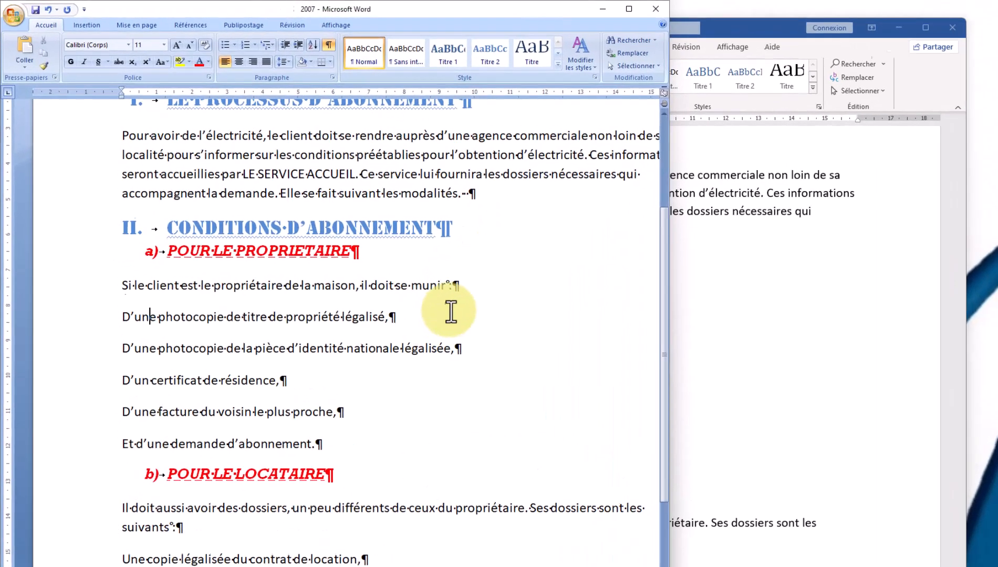
pyautogui.click(374, 237)
pyautogui.moveTo(559, 355); pyautogui.dragTo(579, 356)
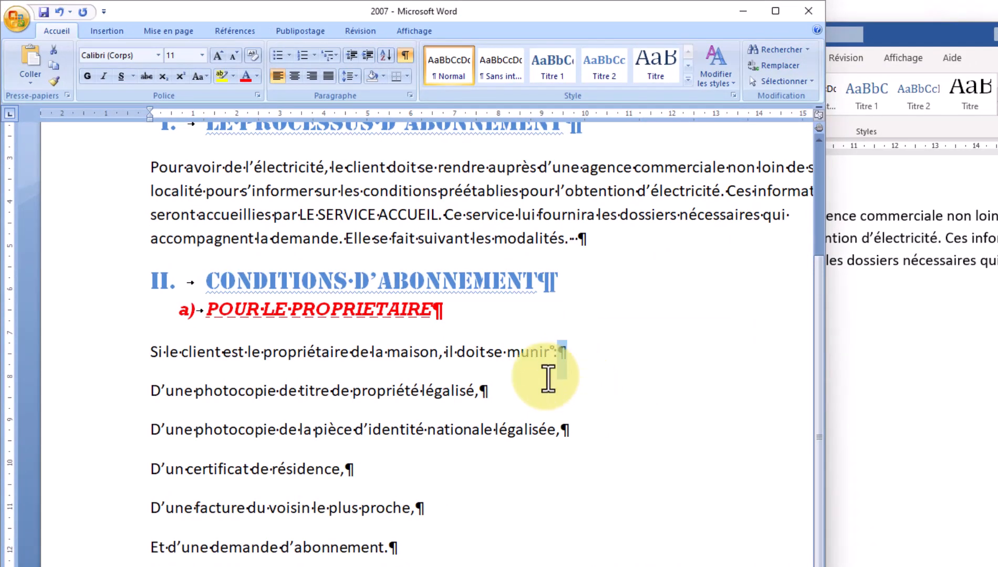
pyautogui.click(518, 389)
pyautogui.click(597, 349)
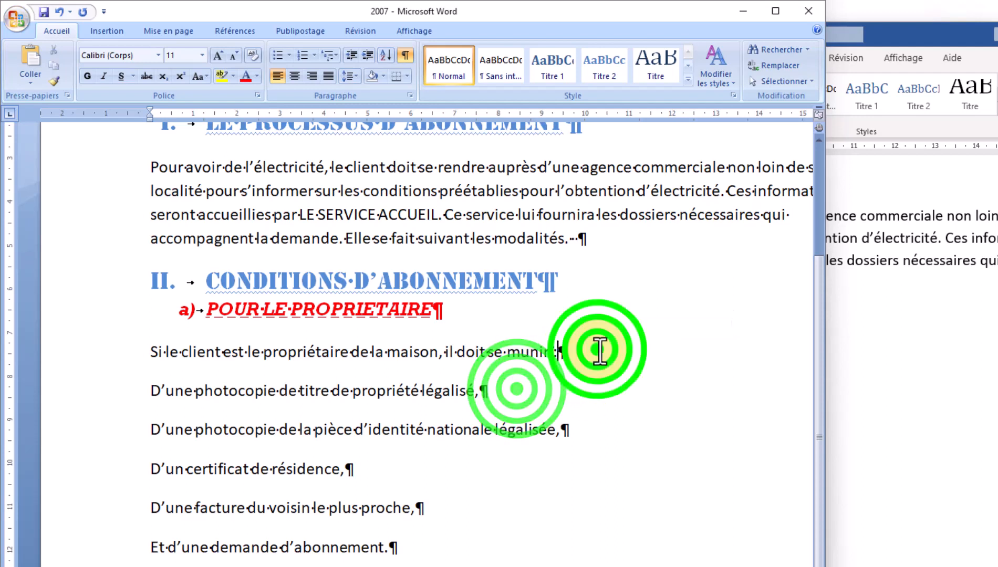
pyautogui.moveTo(566, 377); pyautogui.dragTo(607, 432)
pyautogui.click(607, 431)
pyautogui.click(410, 474)
pyautogui.click(496, 509)
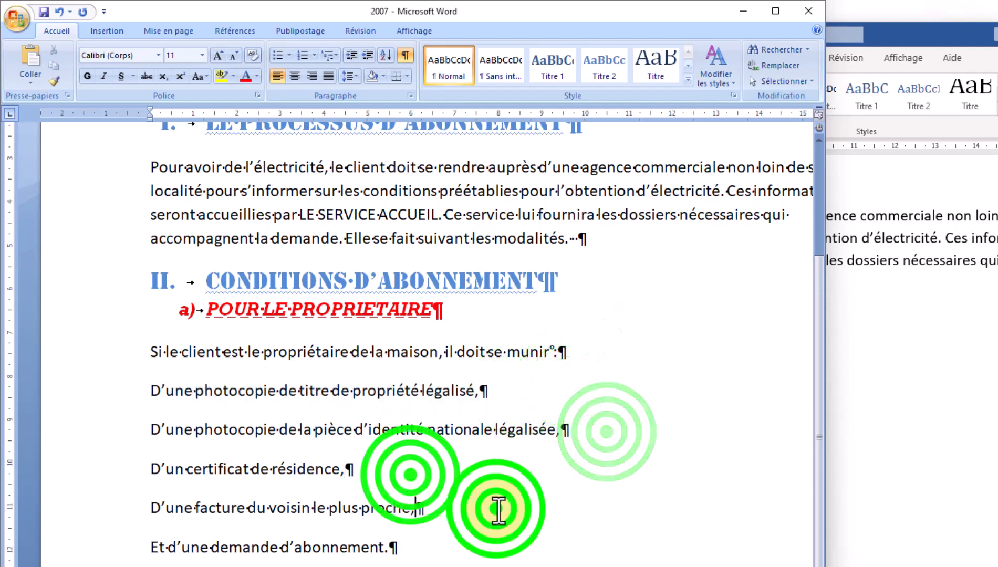
pyautogui.click(465, 565)
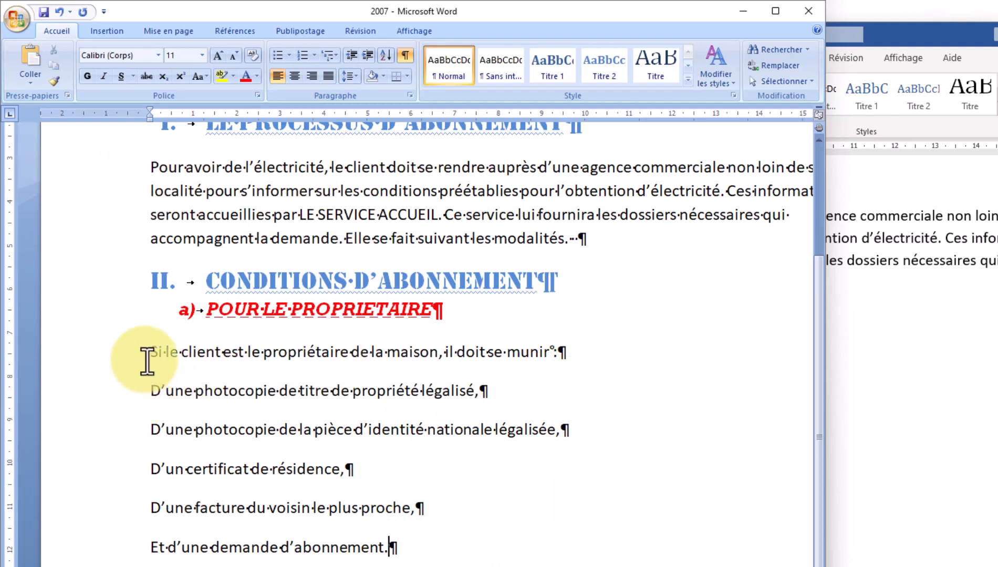
pyautogui.click(161, 353)
pyautogui.click(168, 397)
pyautogui.click(169, 493)
pyautogui.click(179, 548)
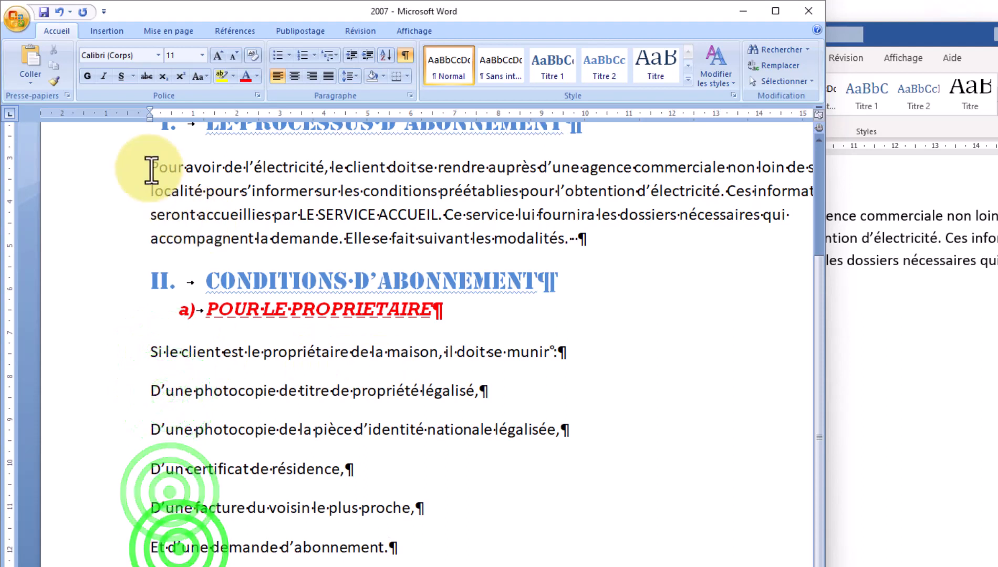
# Look at the line spacing options for the 2007 paragraph under LE PROCESSUS D'ABONNEMENT
pyautogui.moveTo(152, 170); pyautogui.dragTo(612, 245)
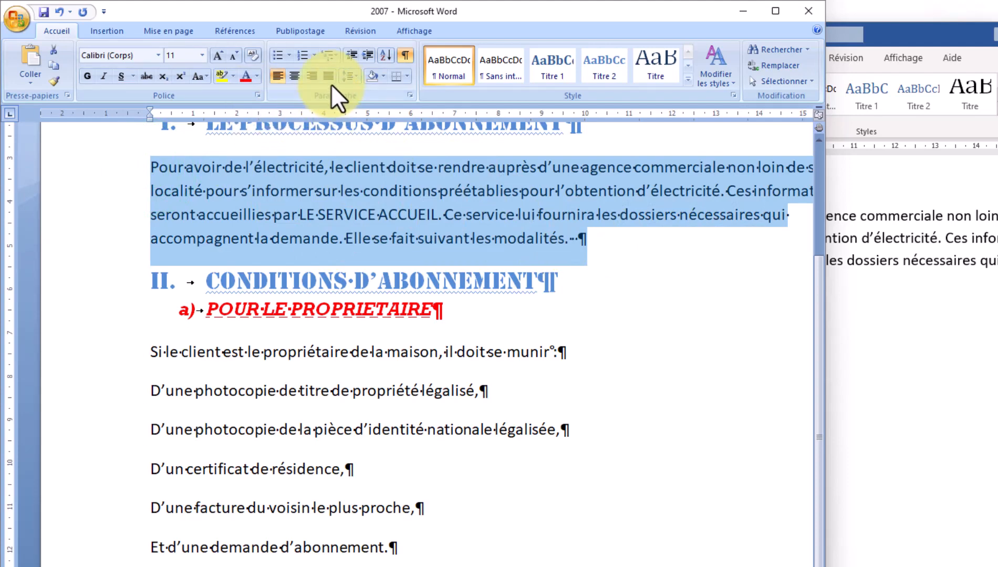
pyautogui.click(356, 77)
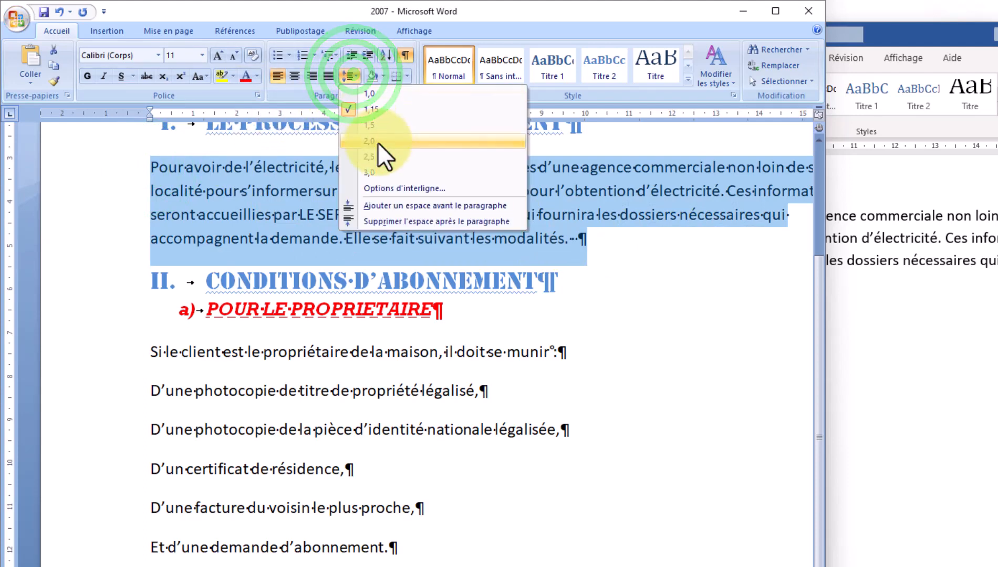
pyautogui.click(377, 143)
pyautogui.click(347, 76)
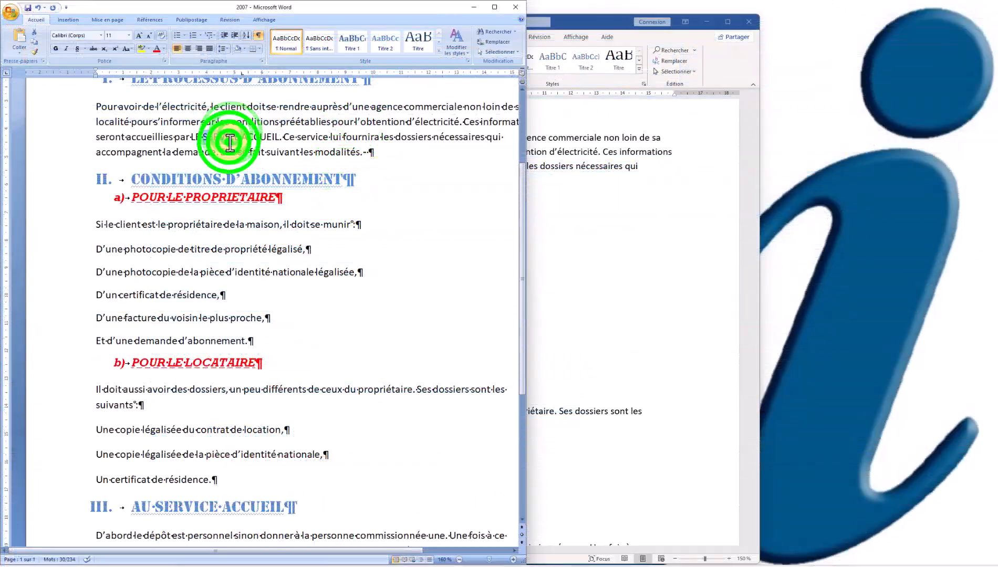
pyautogui.tripleClick(229, 137)
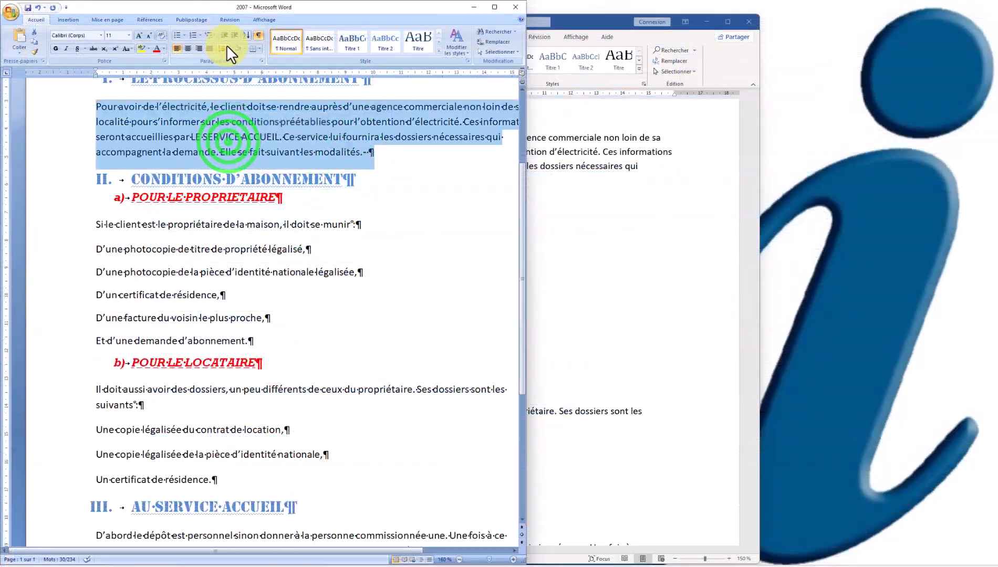
pyautogui.click(226, 48)
pyautogui.click(202, 107)
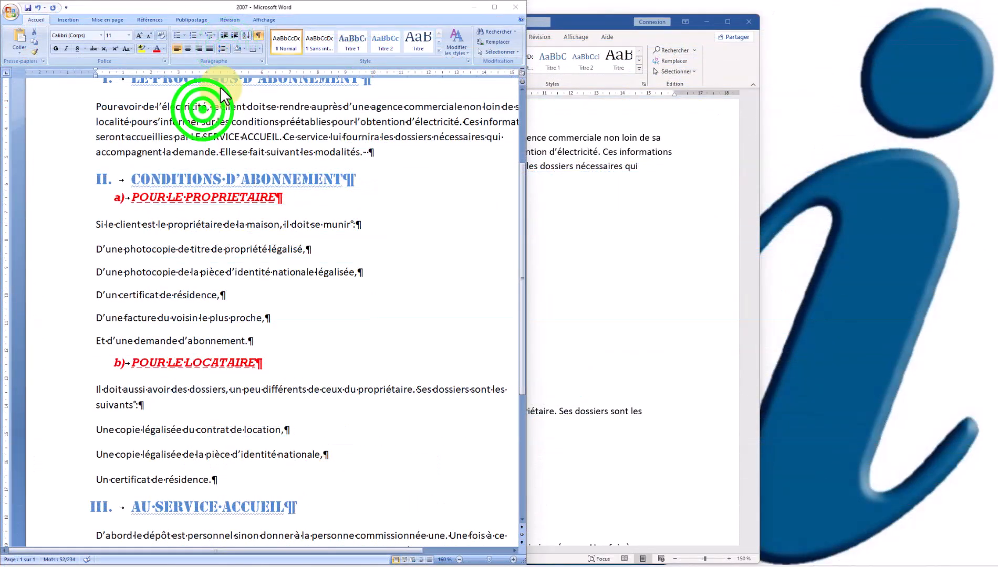
pyautogui.click(221, 49)
pyautogui.click(226, 225)
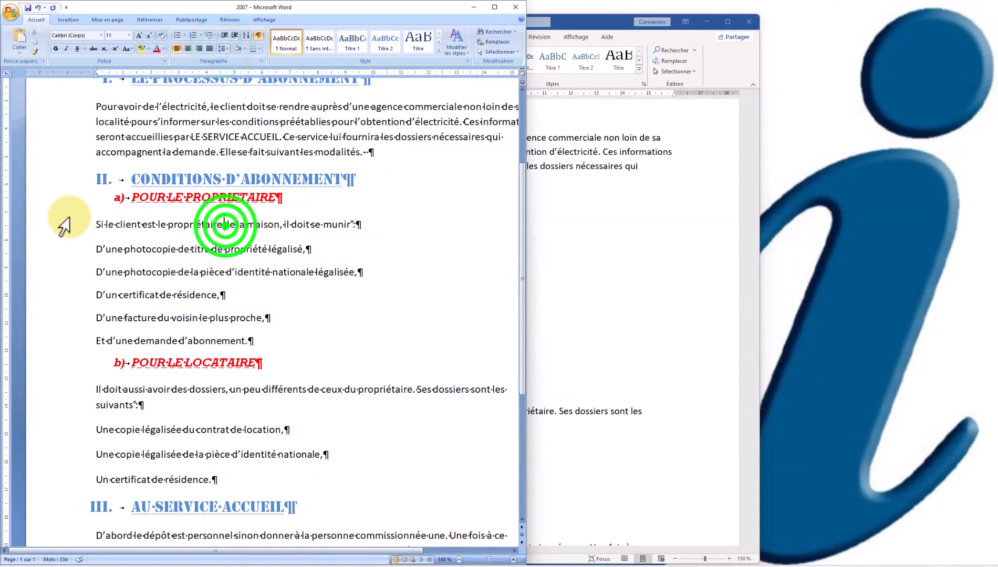
# Select the 2007 lines from "Si le client est le propriétaire" through "Et d'une demande d'abonnement"
pyautogui.moveTo(84, 225); pyautogui.dragTo(329, 352)
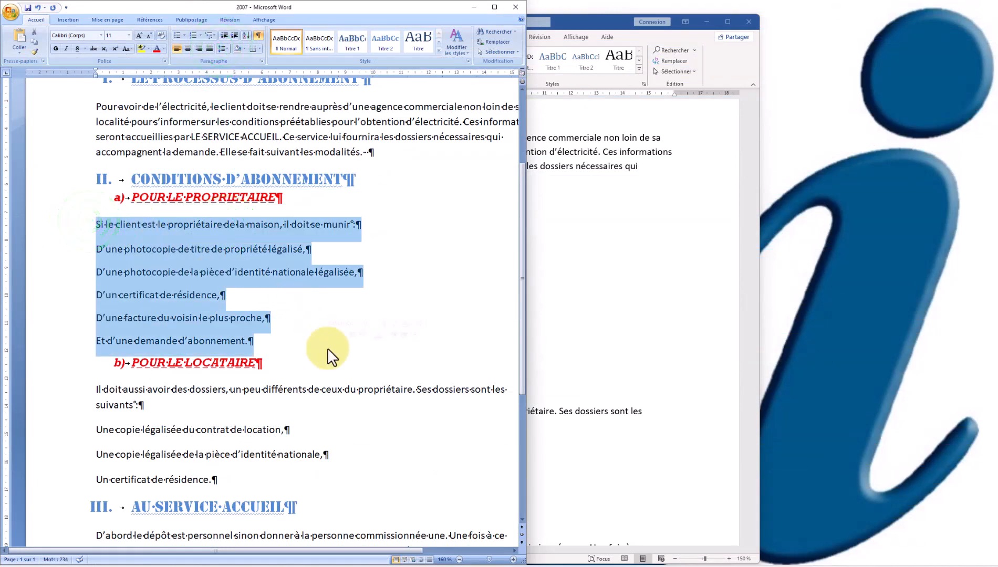
# Set the spacing after to 6 pt for the paragraphs from "Si le client est le propriétaire" through "Et d'une demande d'abonnement"
pyautogui.click(264, 313)
pyautogui.moveTo(92, 225); pyautogui.dragTo(294, 341)
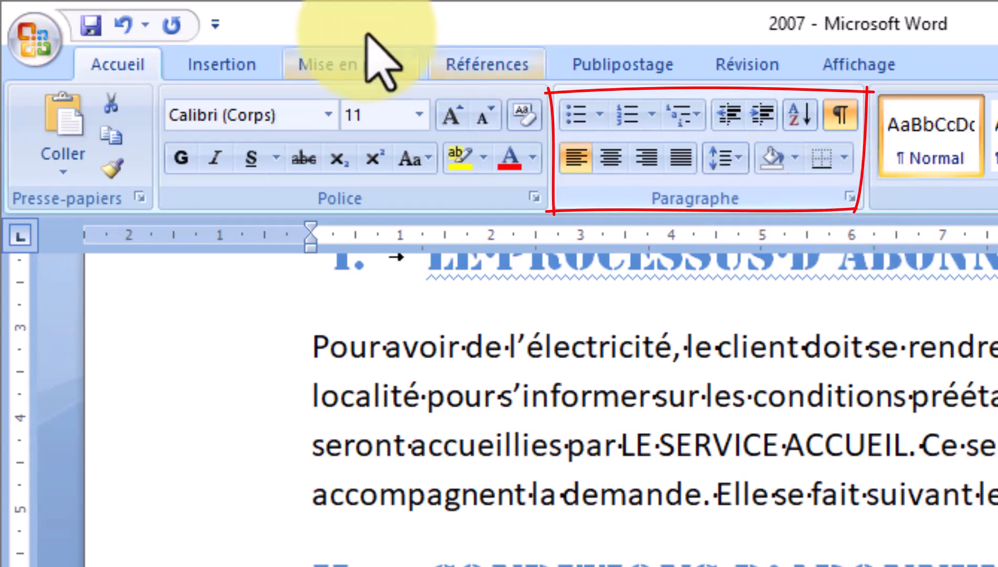
pyautogui.click(351, 65)
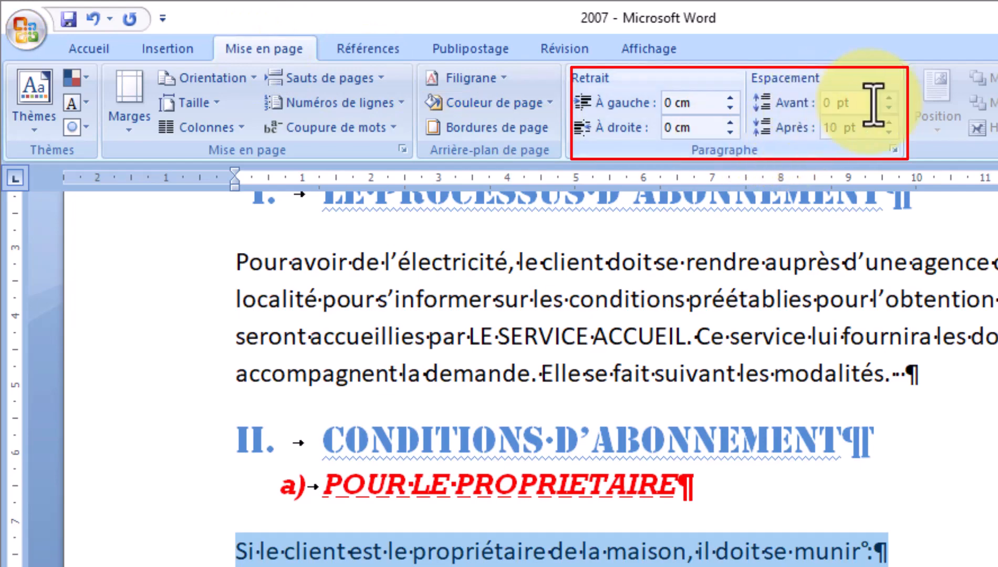
pyautogui.click(888, 132)
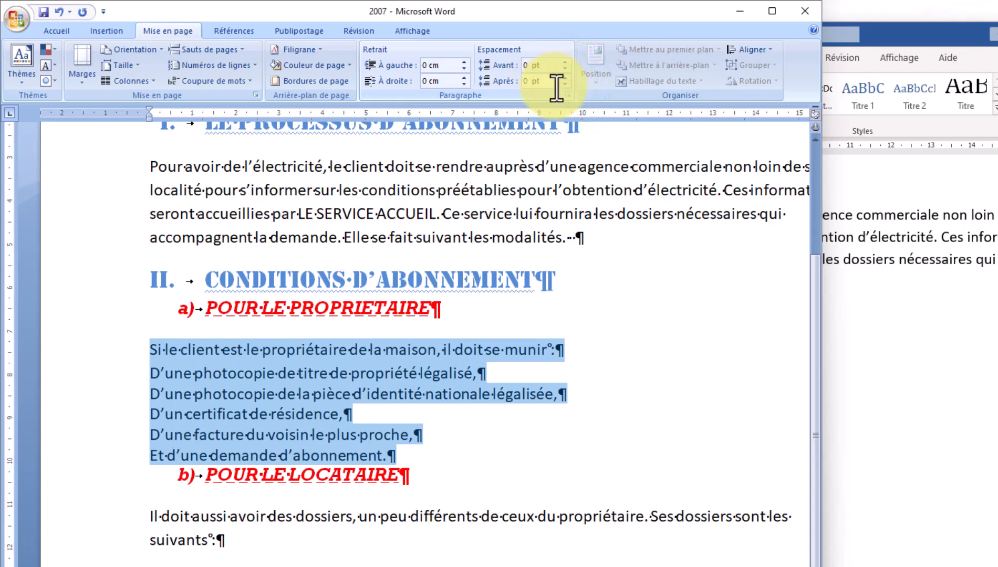
pyautogui.click(564, 77)
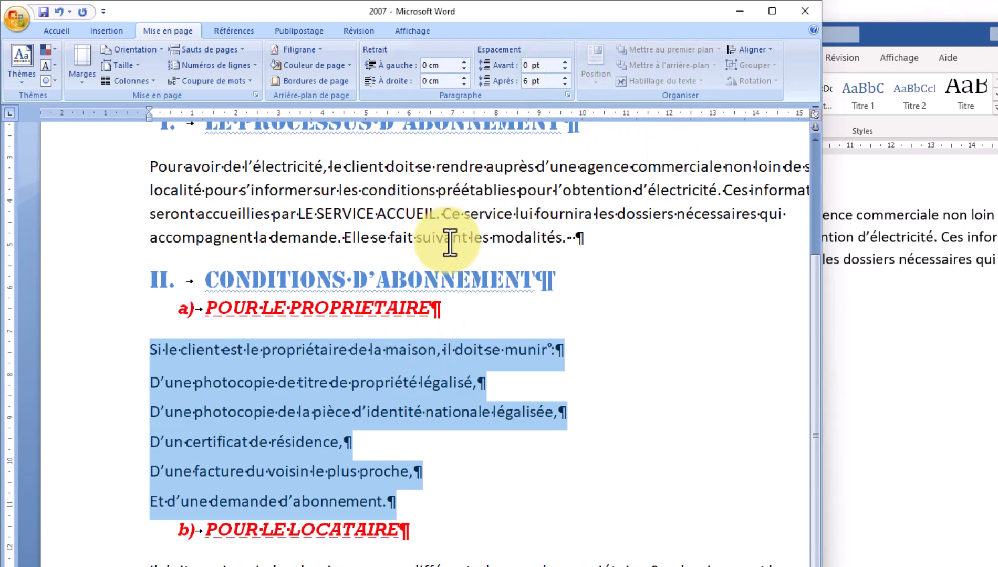
pyautogui.click(335, 414)
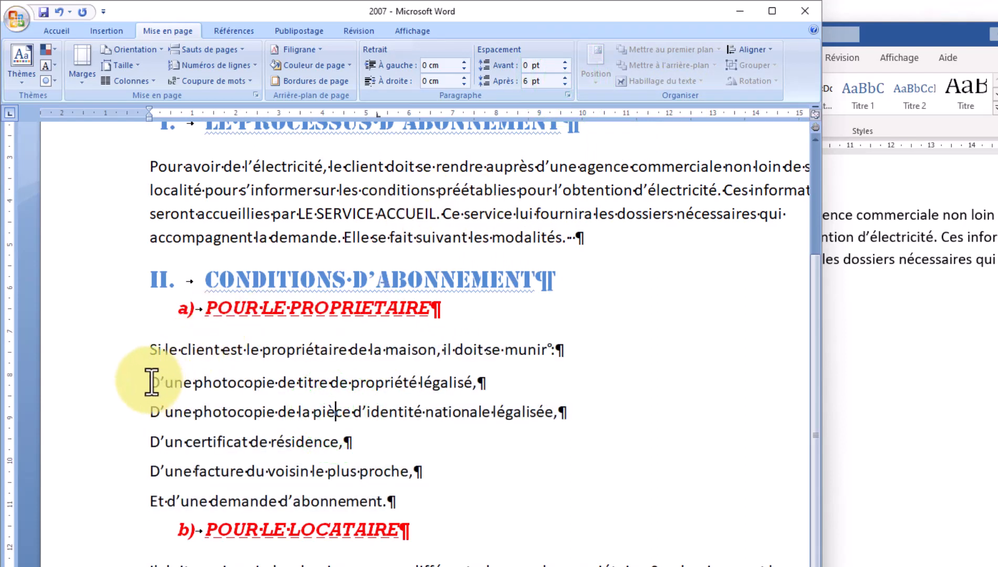
# Indent the five required-document lines under POUR LE PROPRIETAIRE by three levels, to 3,75 cm
pyautogui.moveTo(151, 382); pyautogui.dragTo(514, 499)
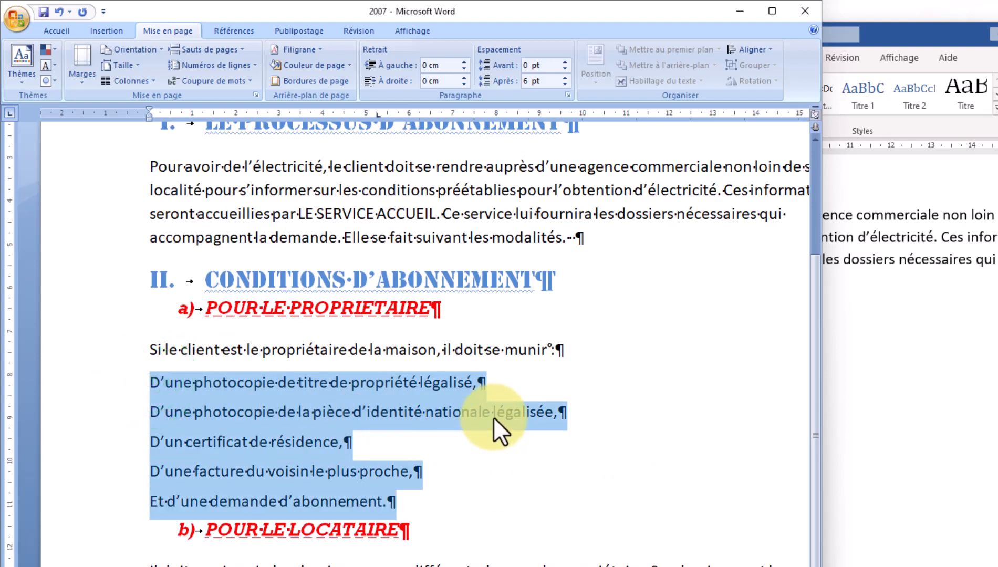
pyautogui.press('Left')
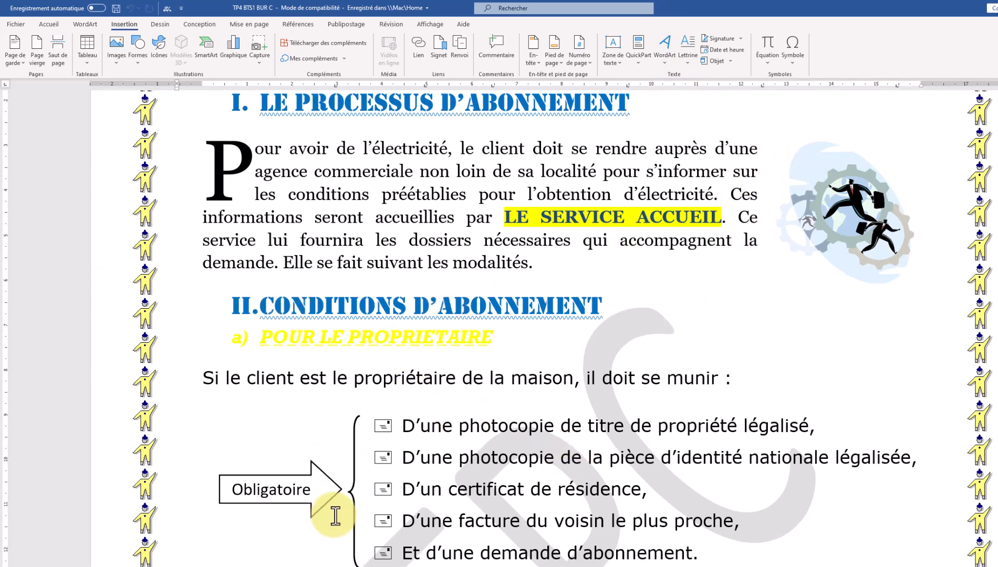
pyautogui.scroll(-2, 407, 457)
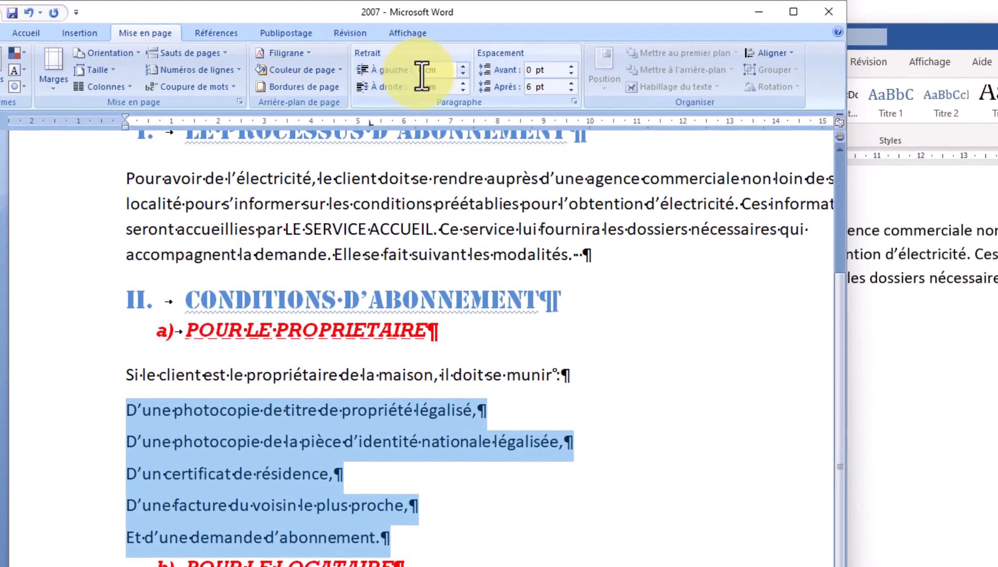
pyautogui.click(25, 30)
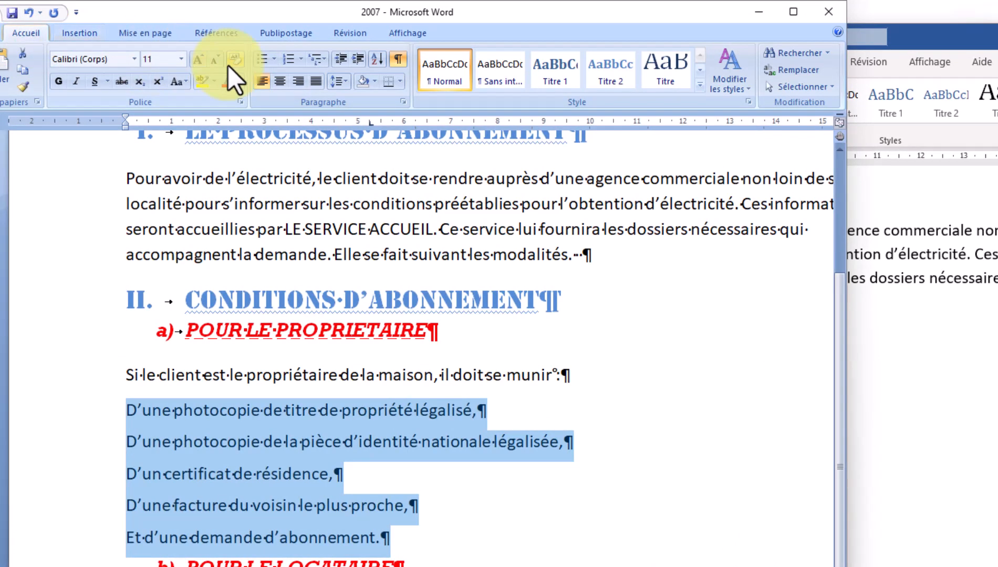
pyautogui.click(355, 61)
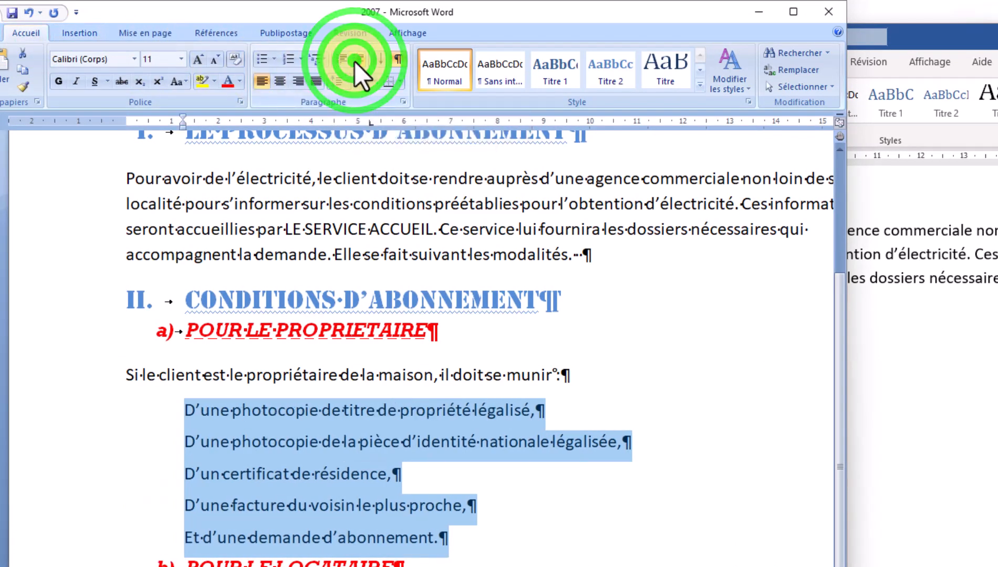
pyautogui.click(354, 62)
pyautogui.click(355, 61)
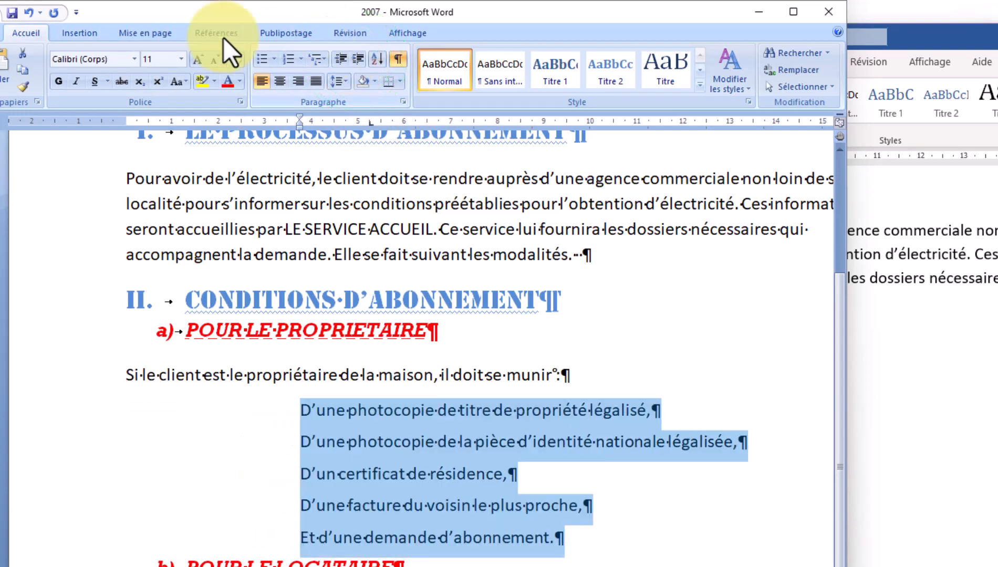
# Adjust the exact left indent of the five required-document lines to 3,6 cm
pyautogui.click(138, 32)
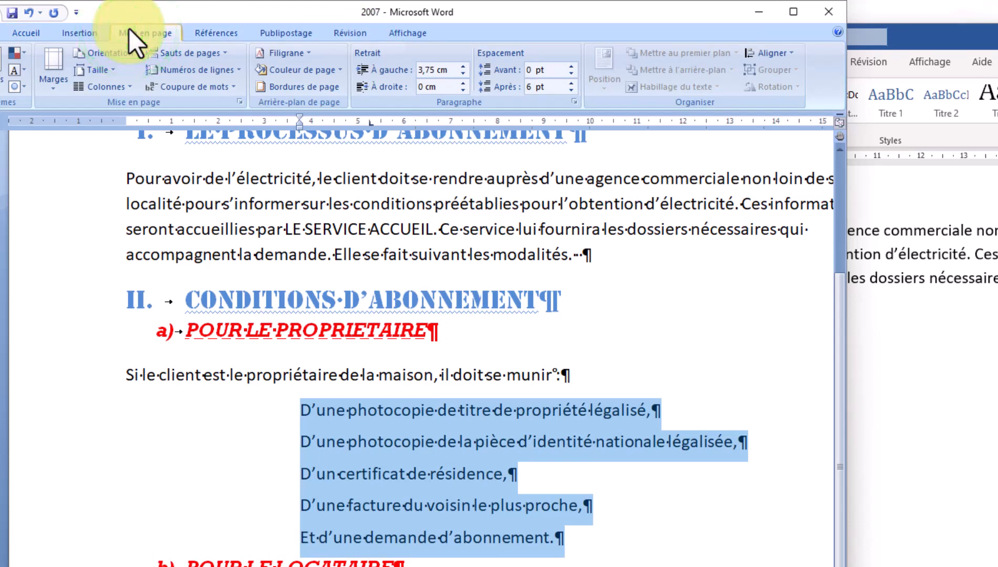
pyautogui.click(464, 66)
pyautogui.click(462, 75)
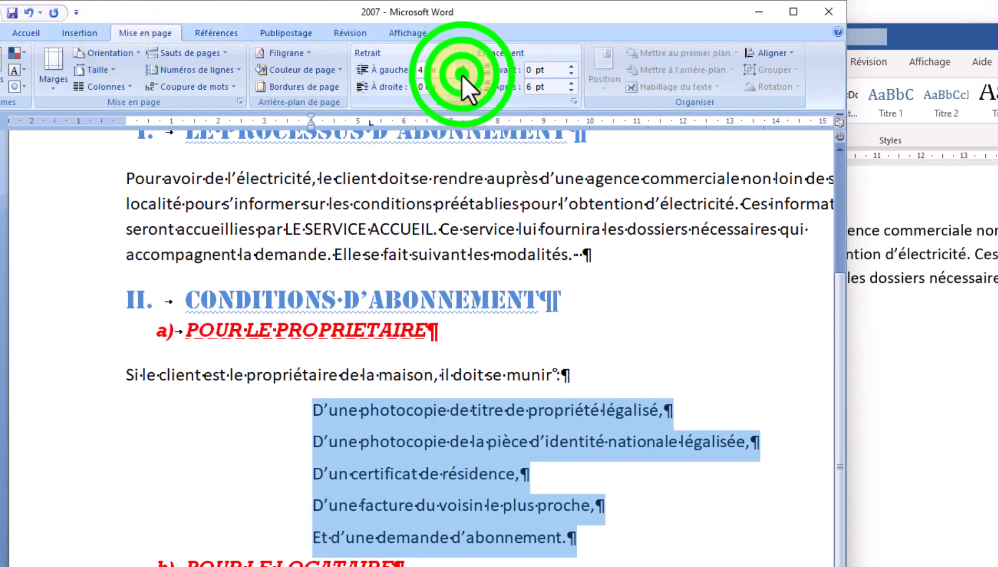
pyautogui.click(462, 75)
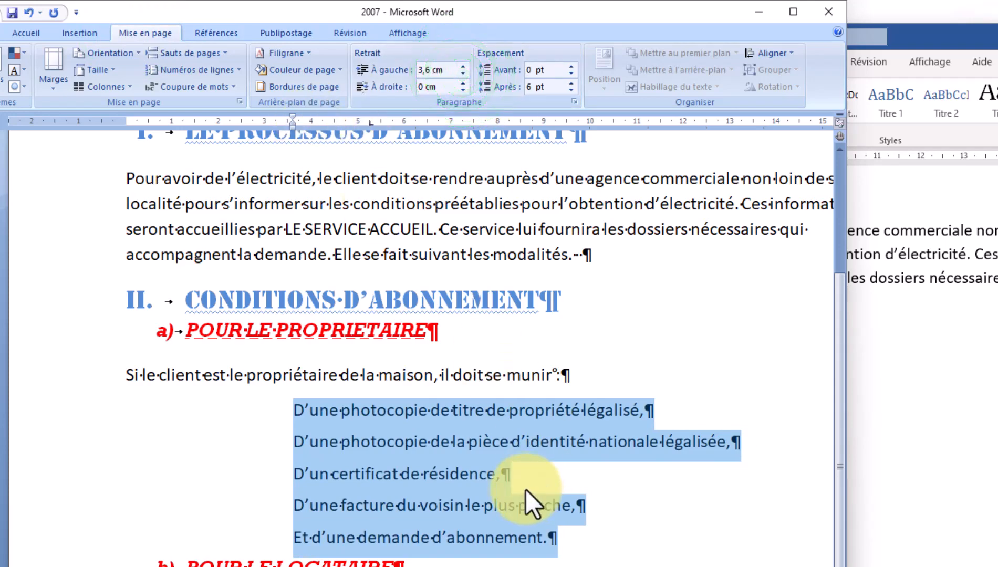
pyautogui.click(527, 522)
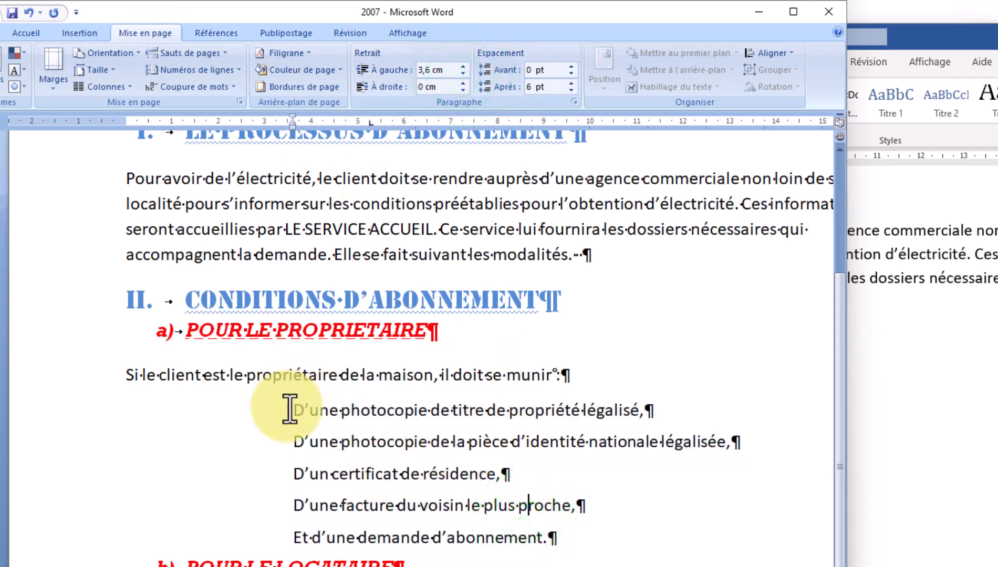
# Using the ruler, set the five required-document lines' left indent to 2,25 cm, and move their first-line indent out and back
pyautogui.moveTo(288, 408); pyautogui.dragTo(574, 505)
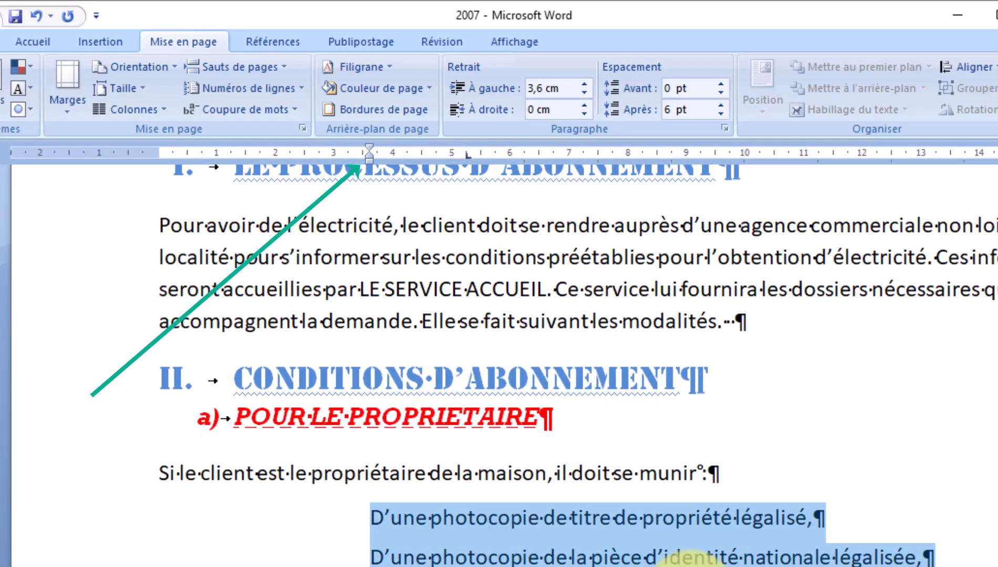
pyautogui.moveTo(369, 156)
pyautogui.mouseDown()
pyautogui.moveTo(159, 163)
pyautogui.moveTo(292, 170)
pyautogui.mouseUp()
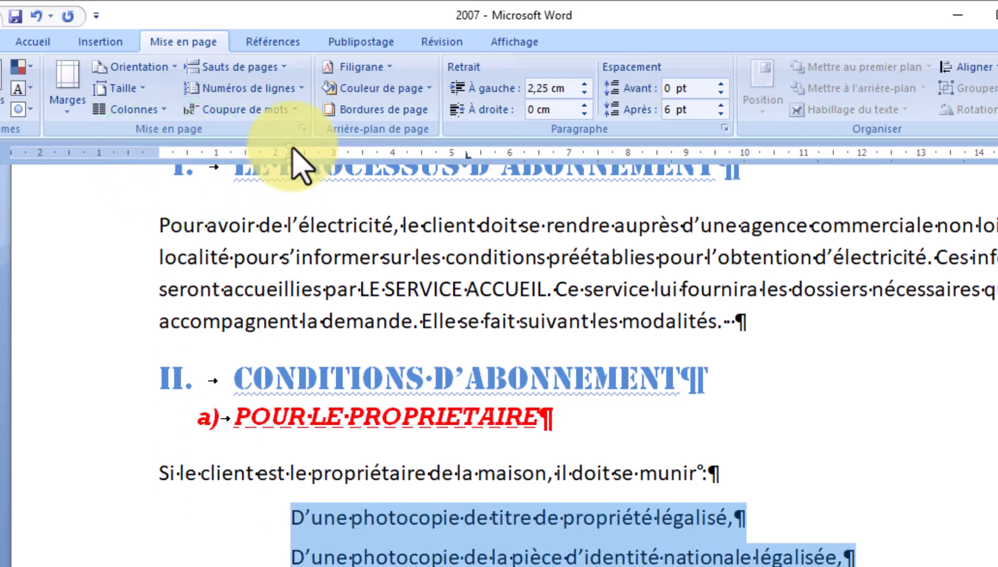
pyautogui.moveTo(289, 151); pyautogui.dragTo(328, 154)
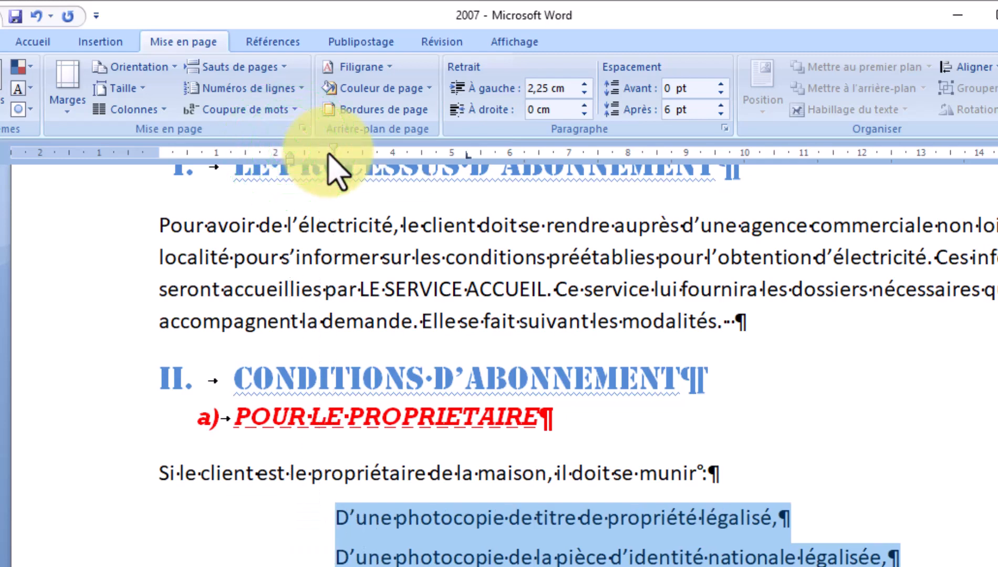
pyautogui.moveTo(334, 152)
pyautogui.mouseDown()
pyautogui.moveTo(364, 153)
pyautogui.moveTo(290, 153)
pyautogui.mouseUp()
# Try to indent the first line of the paragraph under LE PROCESSUS D'ABONNEMENT by about 1.25 cm on the ruler
pyautogui.click(163, 221)
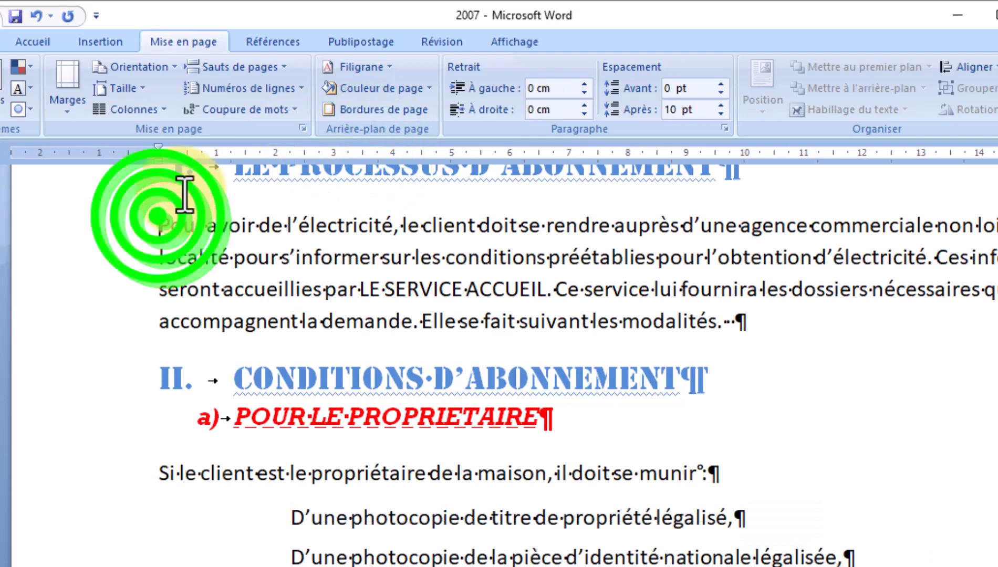
pyautogui.moveTo(159, 148); pyautogui.dragTo(232, 149)
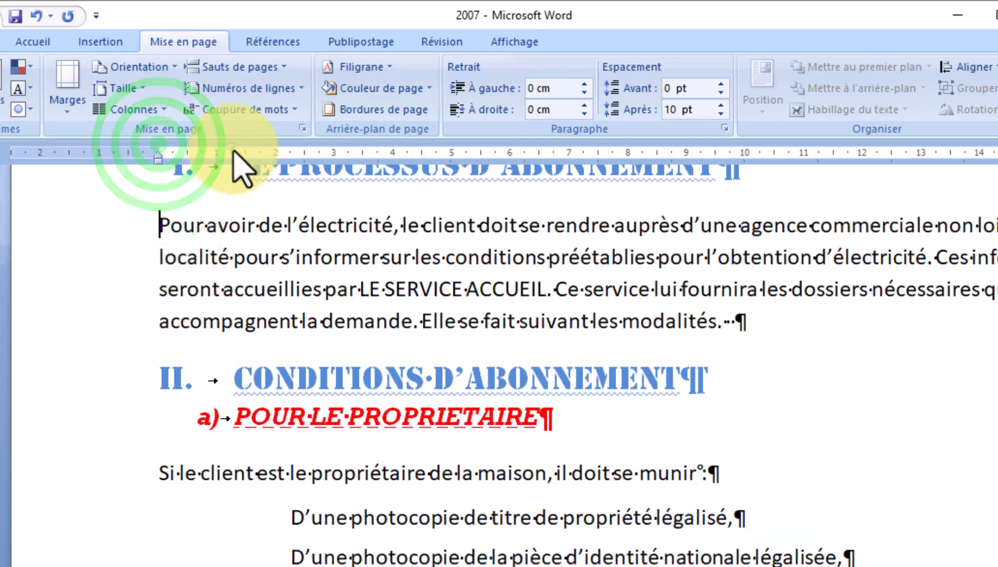
pyautogui.click(255, 240)
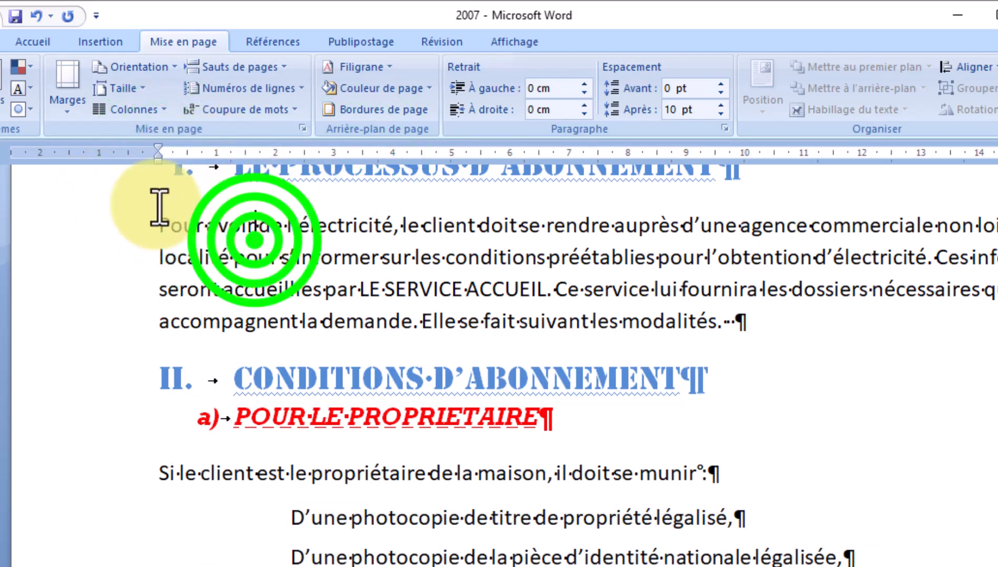
# Insert an empty paragraph above "Pour avoir de l'électricité", try moving the lower indent marker, and undo that move
pyautogui.click(155, 218)
pyautogui.press('Return')
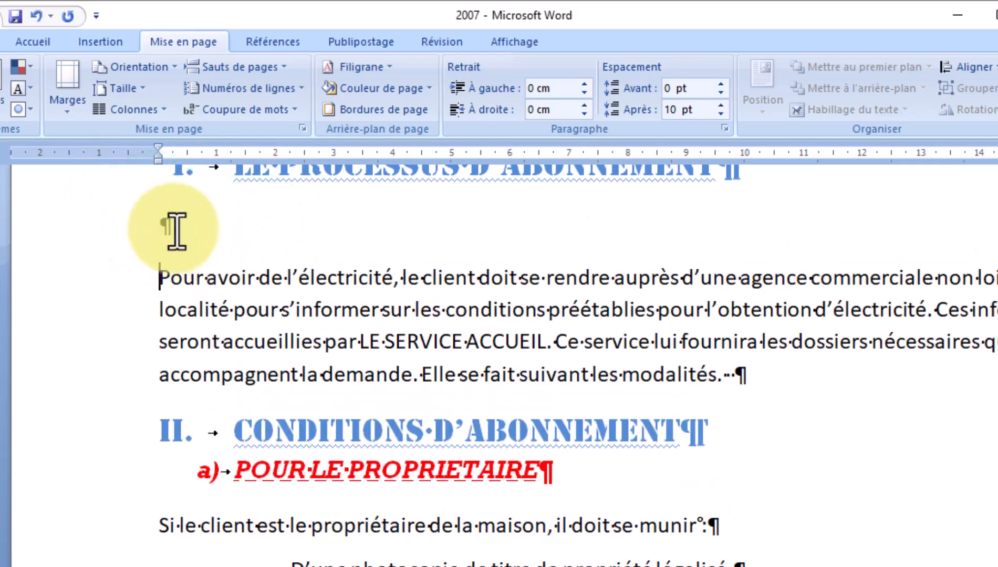
pyautogui.moveTo(158, 158); pyautogui.dragTo(231, 158)
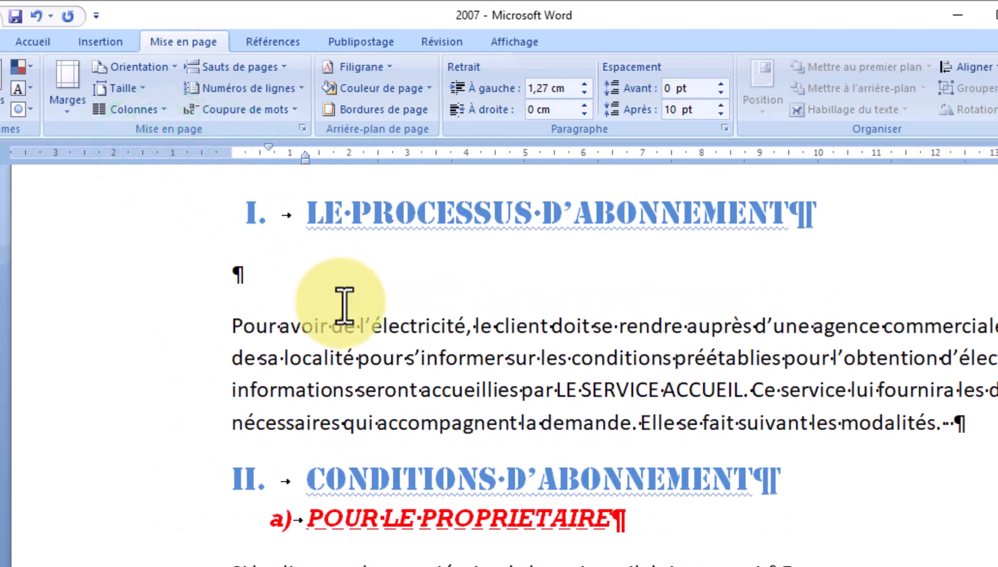
pyautogui.hotkey('ctrl', 'z')
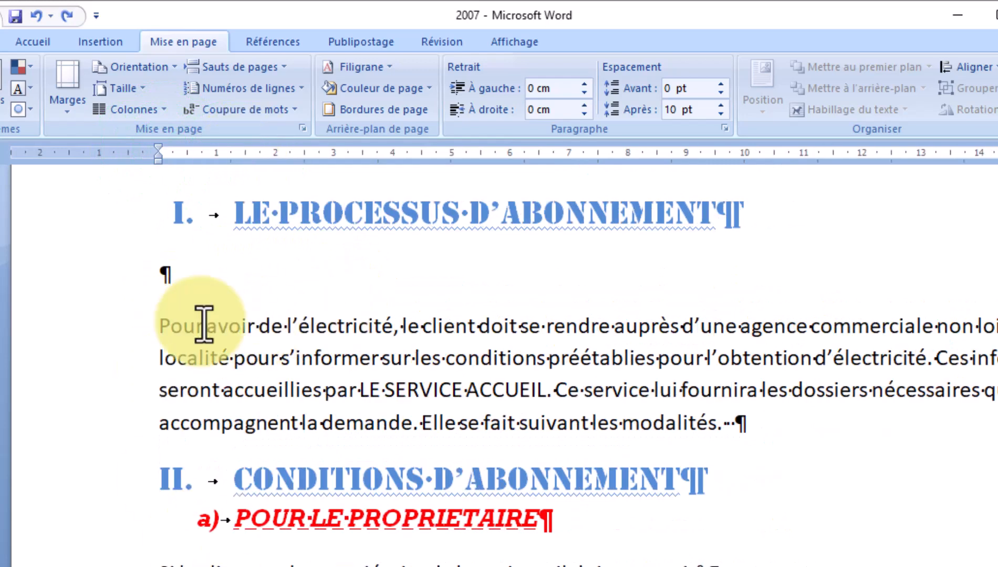
# Indent the first line of "Pour avoir de l'électricité" by about 1.5 cm, and undo both this and the added empty paragraph
pyautogui.moveTo(159, 148)
pyautogui.mouseDown()
pyautogui.moveTo(260, 160)
pyautogui.moveTo(252, 157)
pyautogui.mouseUp()
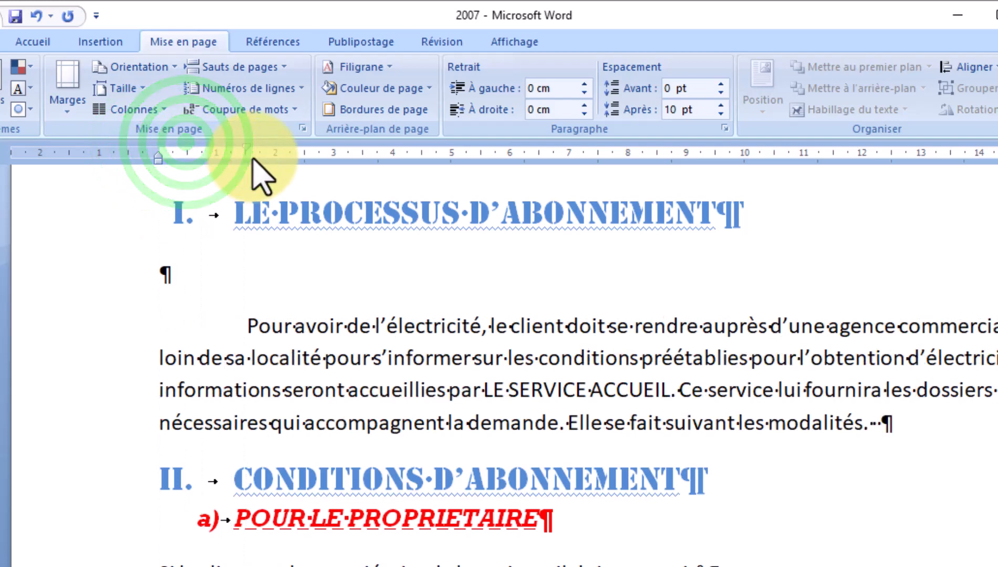
pyautogui.click(36, 15)
pyautogui.click(36, 15)
pyautogui.click(36, 15)
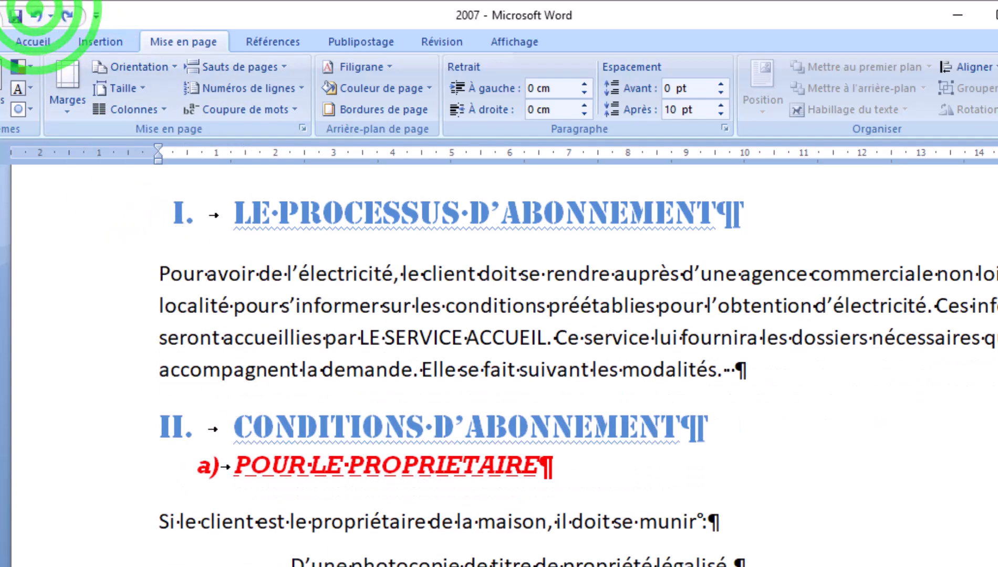
# Increase the left indent of the five required-document lines under POUR LE PROPRIETAIRE by two more levels
pyautogui.click(315, 548)
pyautogui.moveTo(294, 518); pyautogui.dragTo(636, 566)
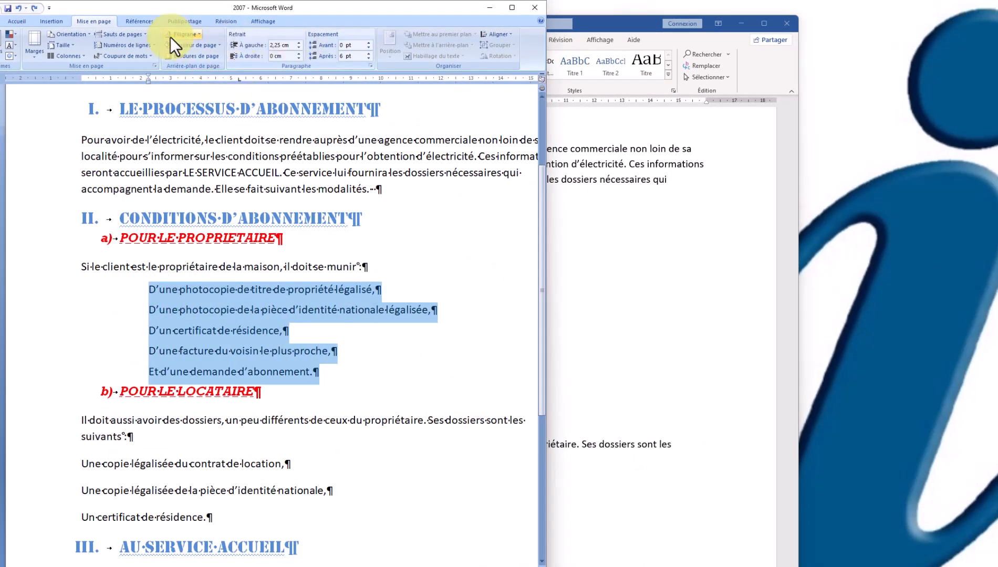
pyautogui.click(22, 18)
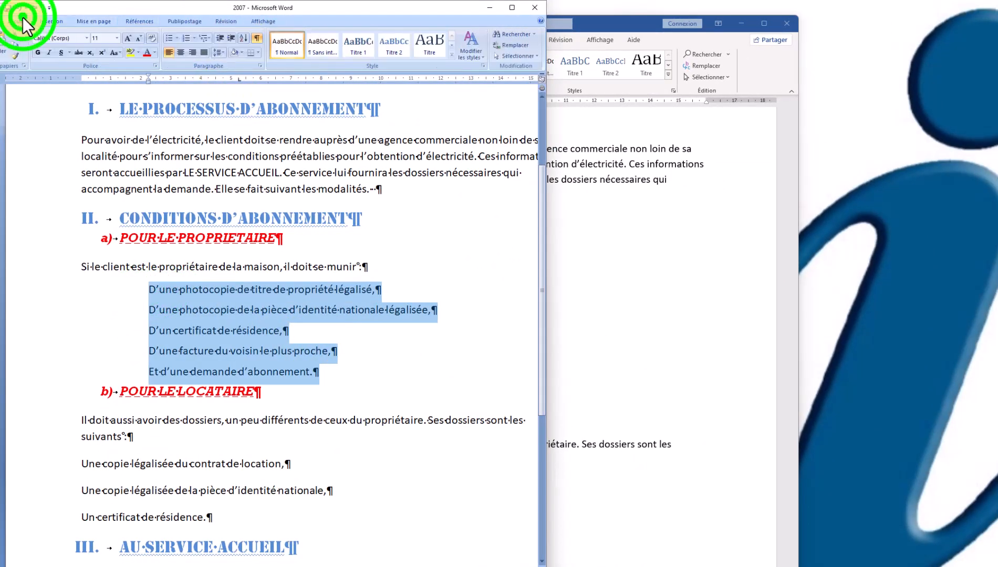
pyautogui.click(229, 39)
pyautogui.click(229, 39)
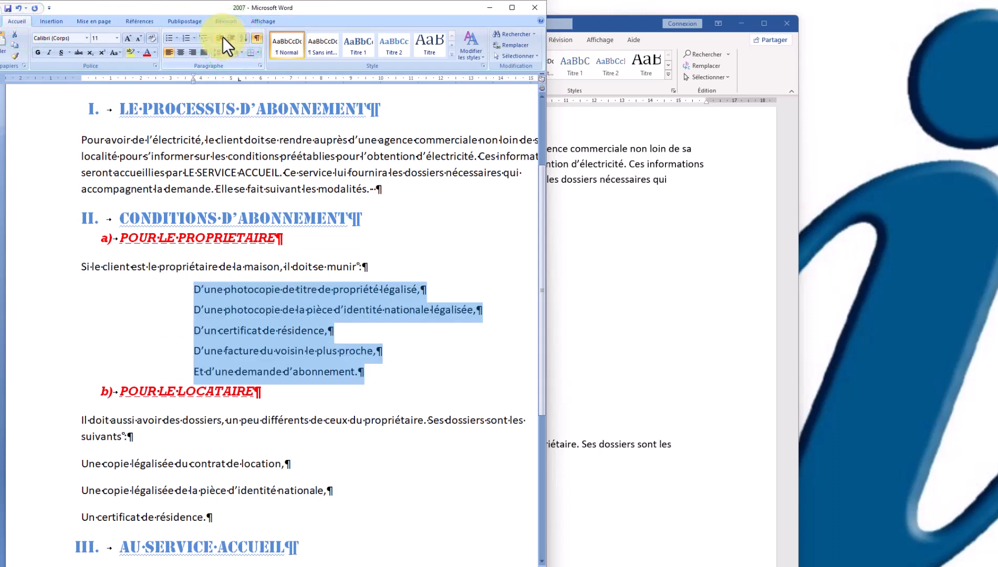
pyautogui.click(334, 311)
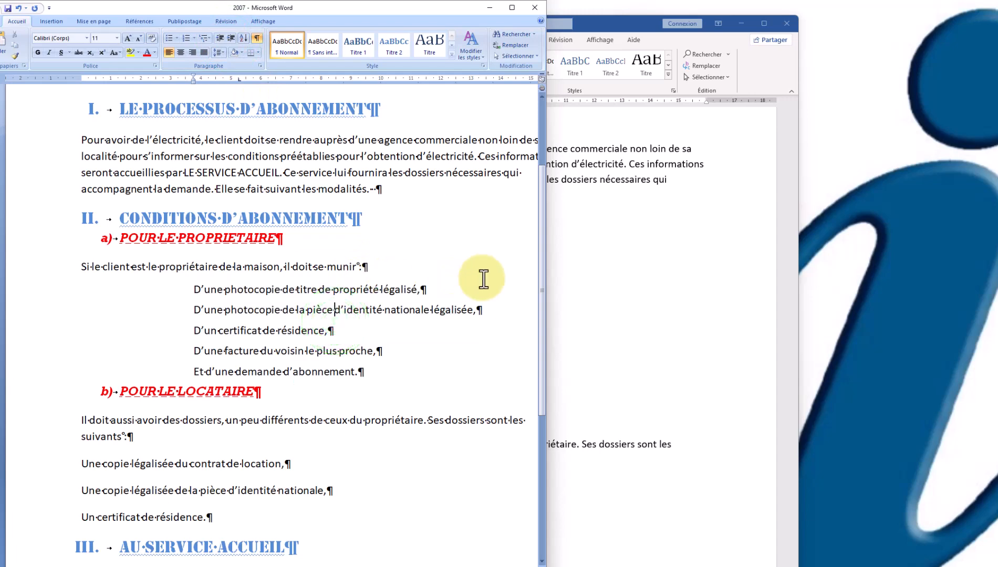
# In the 2021 document, indent the five required-document lines under POUR LE PROPRIETAIRE by three levels, and return to the 2007 document
pyautogui.click(618, 264)
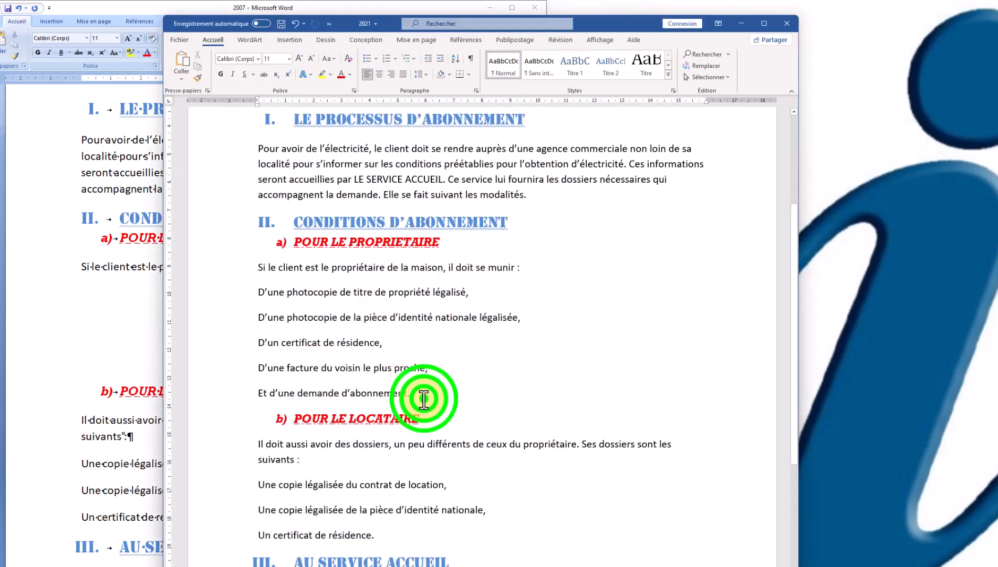
pyautogui.moveTo(418, 396); pyautogui.dragTo(258, 294)
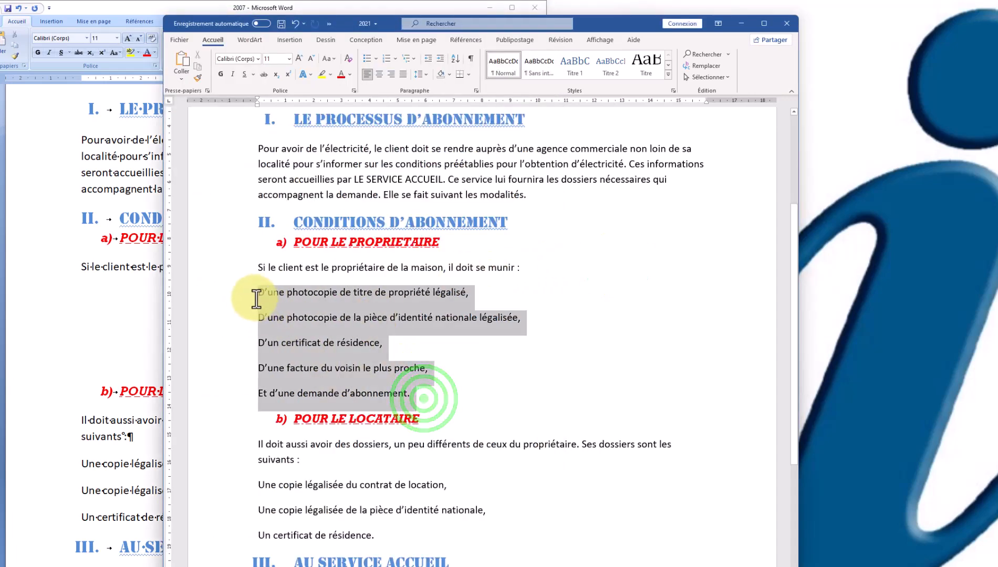
pyautogui.click(440, 59)
pyautogui.click(439, 60)
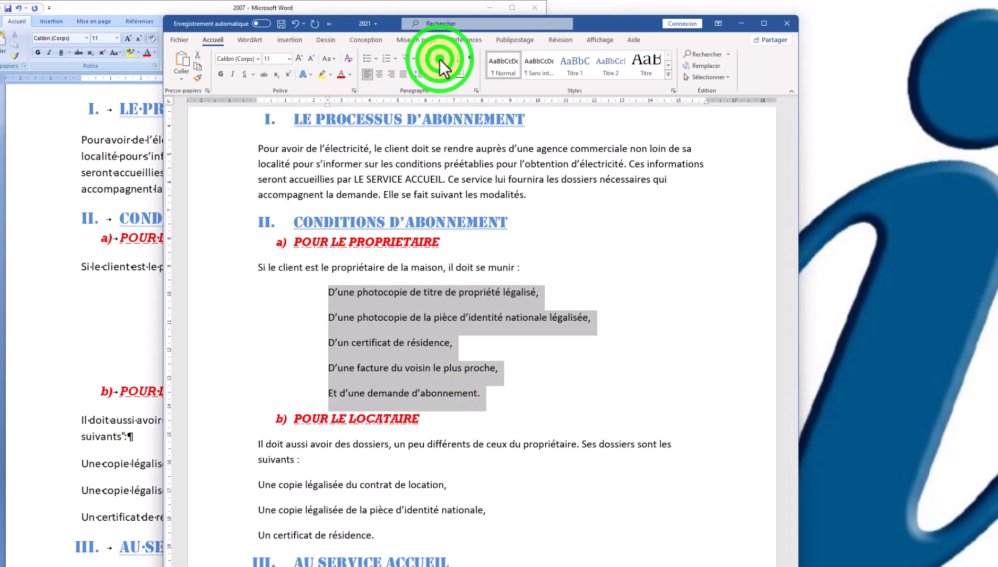
pyautogui.click(440, 59)
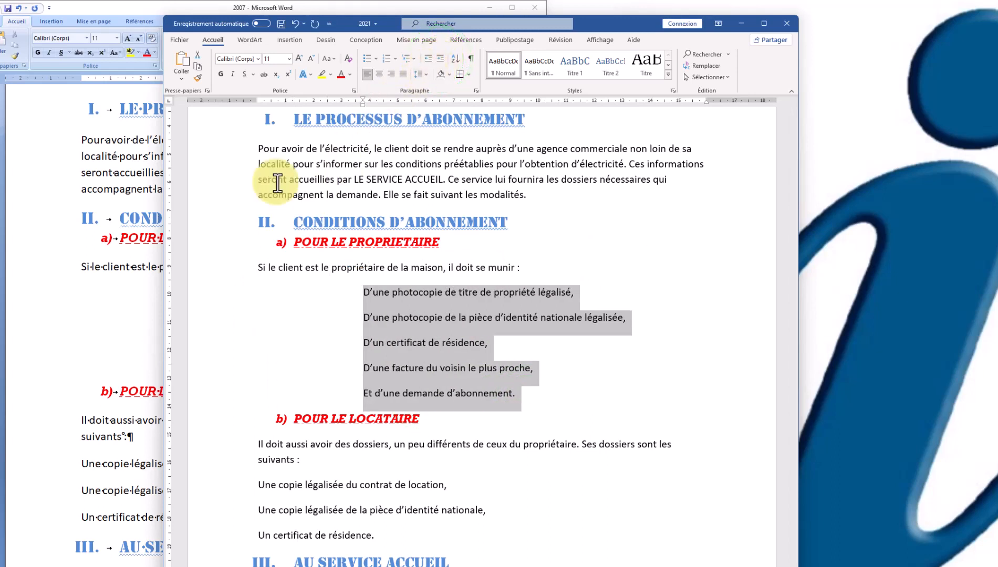
pyautogui.click(149, 321)
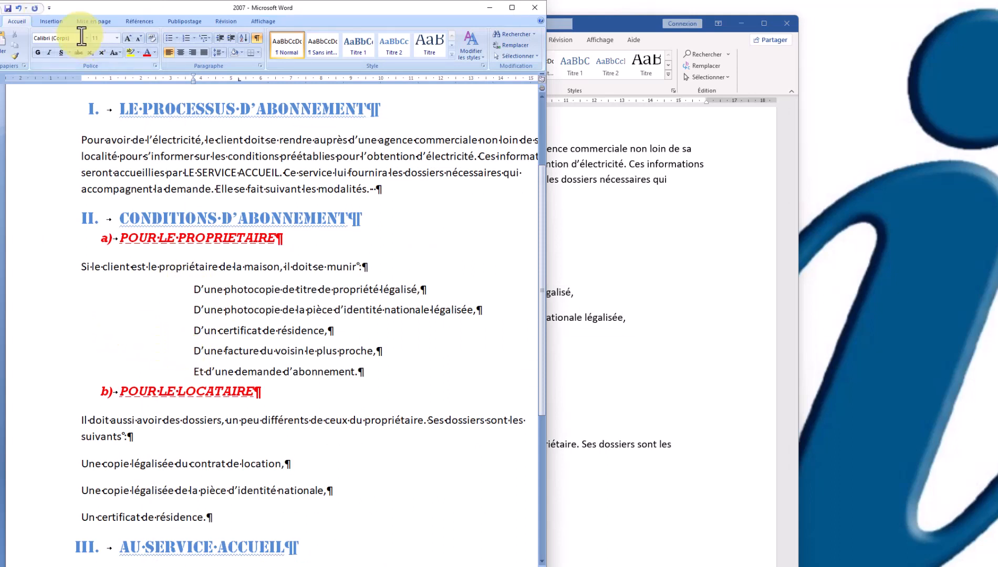
# Draw a left brace about 3.27 cm high and 0.33 cm wide in front of the five required-document lines under POUR LE PROPRIETAIRE
pyautogui.click(58, 23)
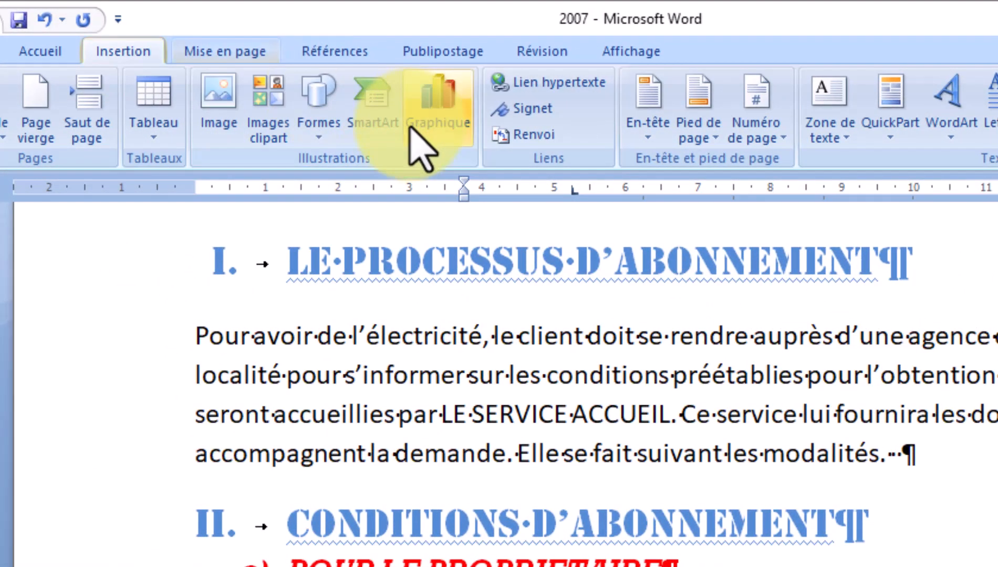
pyautogui.click(320, 142)
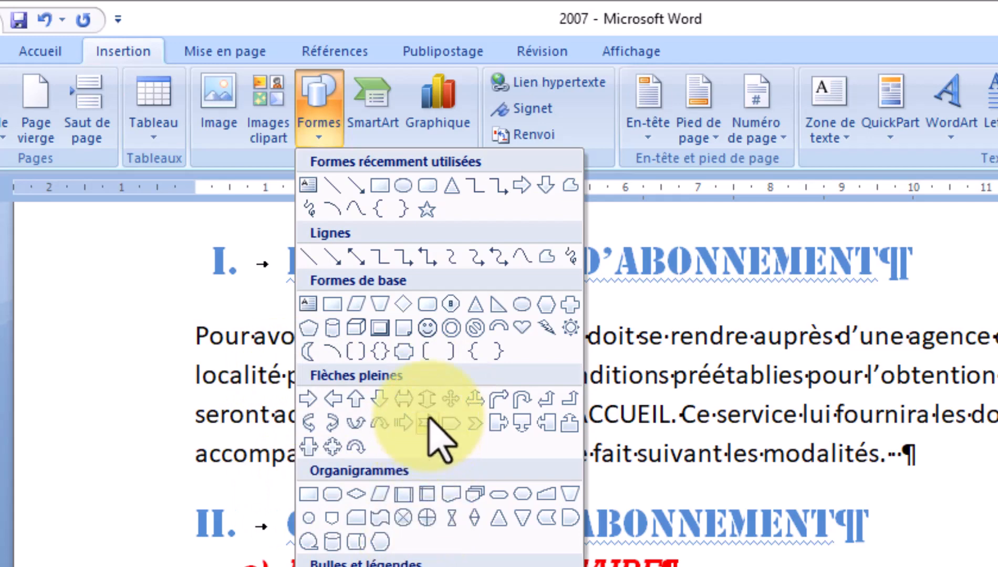
pyautogui.click(477, 355)
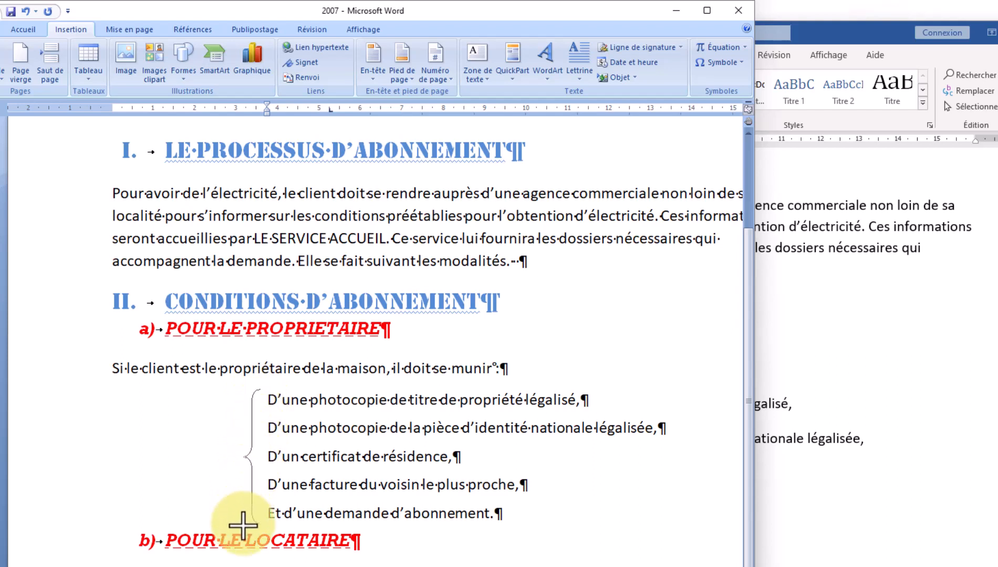
pyautogui.moveTo(245, 525); pyautogui.dragTo(246, 525)
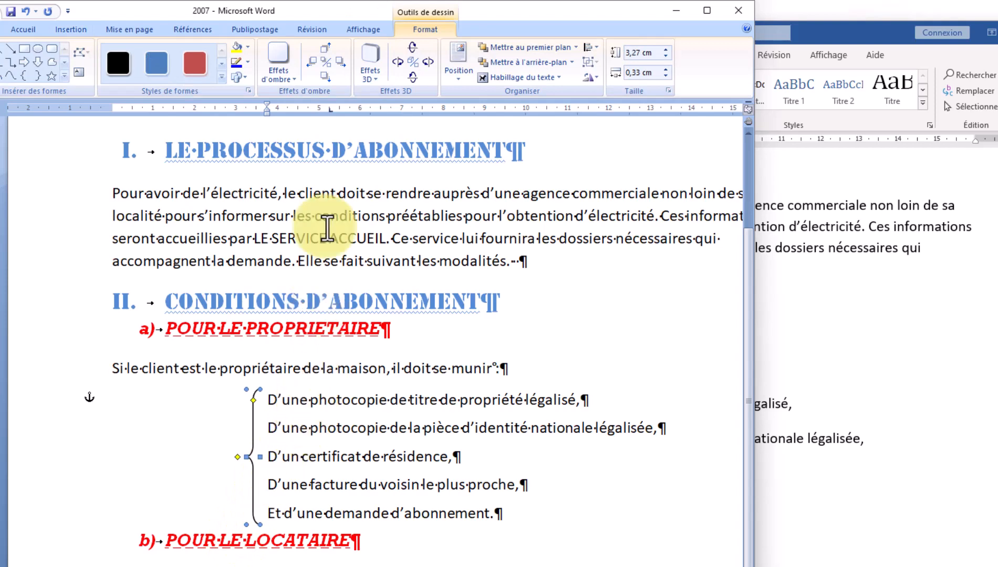
# Draw a right block arrow about 3.28 cm wide and 1.47 cm high, pointing at the middle of the brace
pyautogui.click(238, 74)
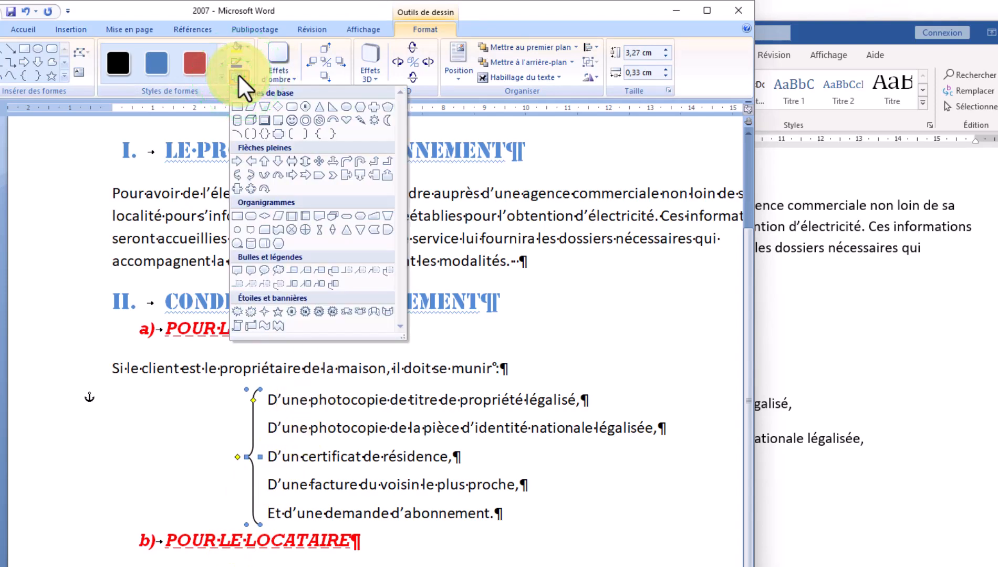
pyautogui.click(57, 28)
pyautogui.click(184, 72)
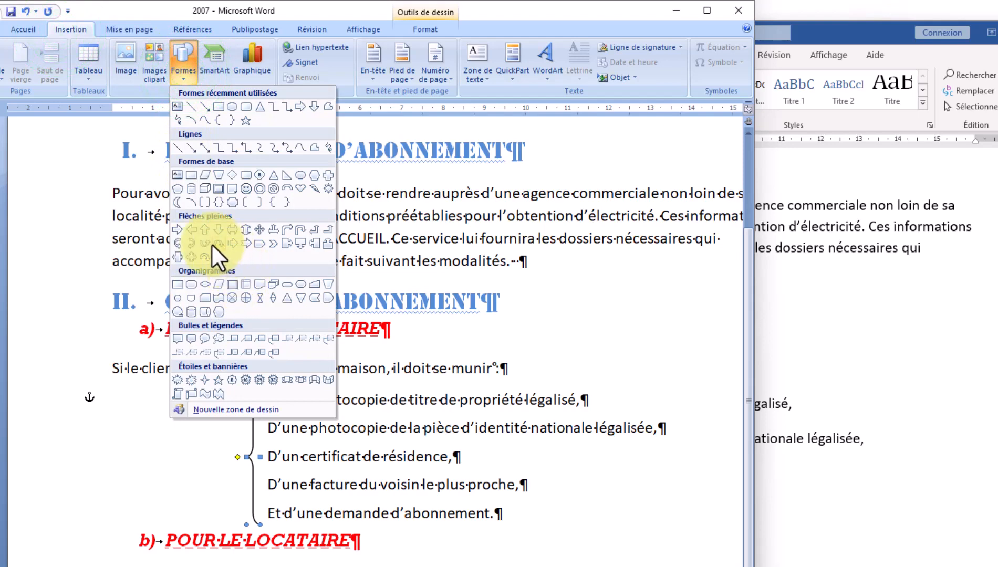
pyautogui.click(176, 232)
pyautogui.moveTo(94, 427)
pyautogui.mouseDown()
pyautogui.moveTo(176, 478)
pyautogui.moveTo(232, 487)
pyautogui.mouseUp()
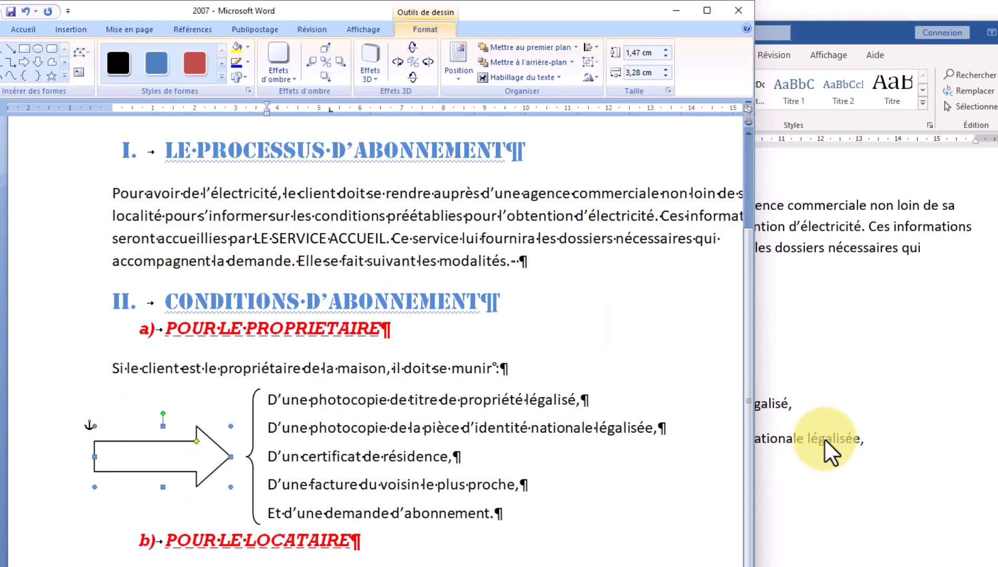
# In the 2021 document, draw a left brace spanning the five required-document lines under POUR LE PROPRIETAIRE
pyautogui.click(808, 436)
pyautogui.click(664, 488)
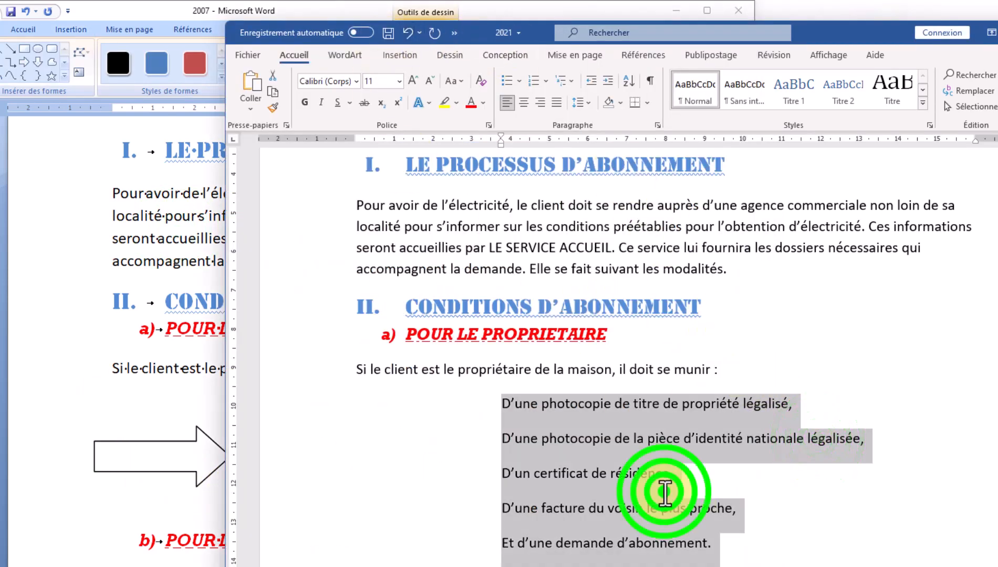
pyautogui.click(391, 54)
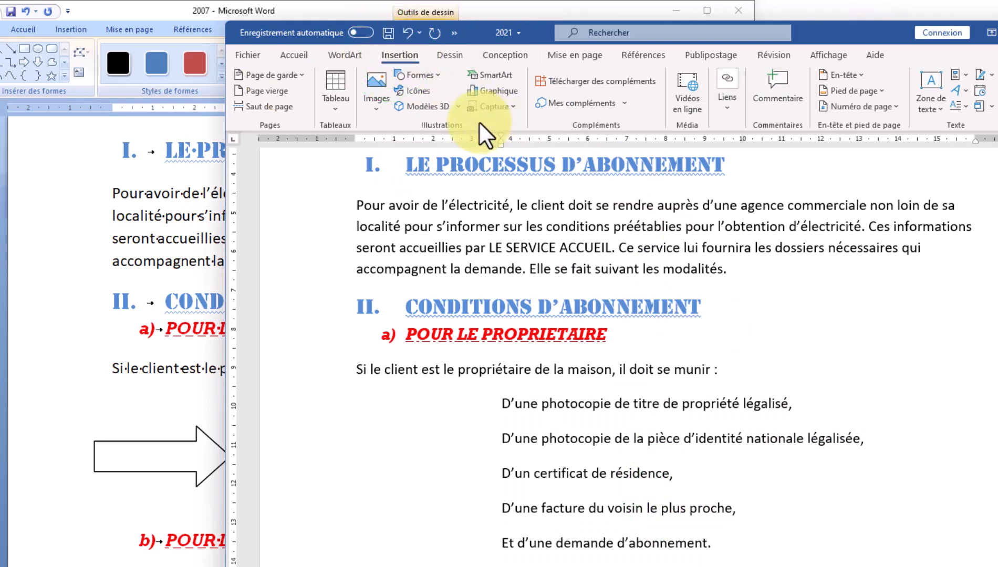
pyautogui.click(430, 74)
pyautogui.click(455, 307)
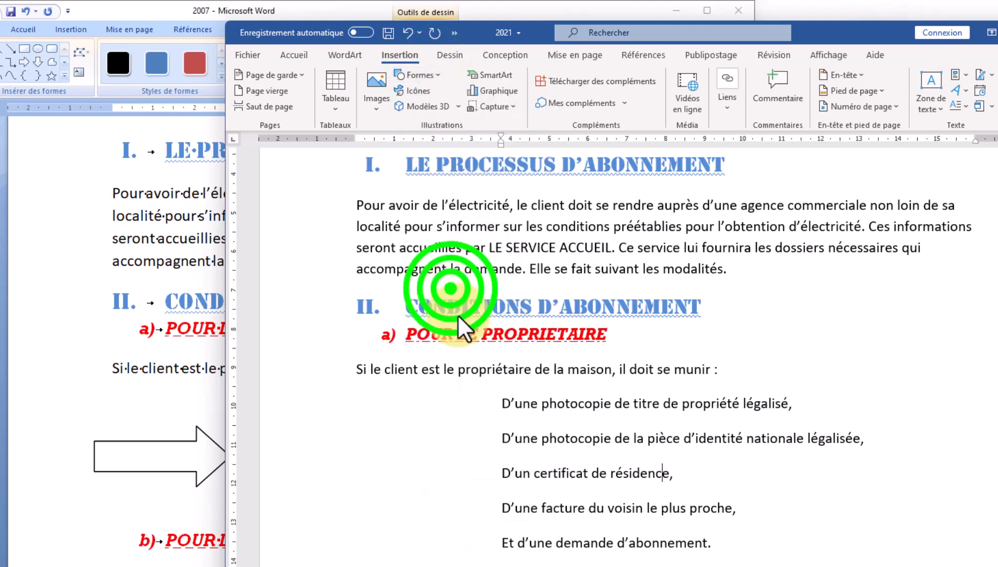
pyautogui.moveTo(500, 405); pyautogui.dragTo(485, 555)
pyautogui.click(679, 419)
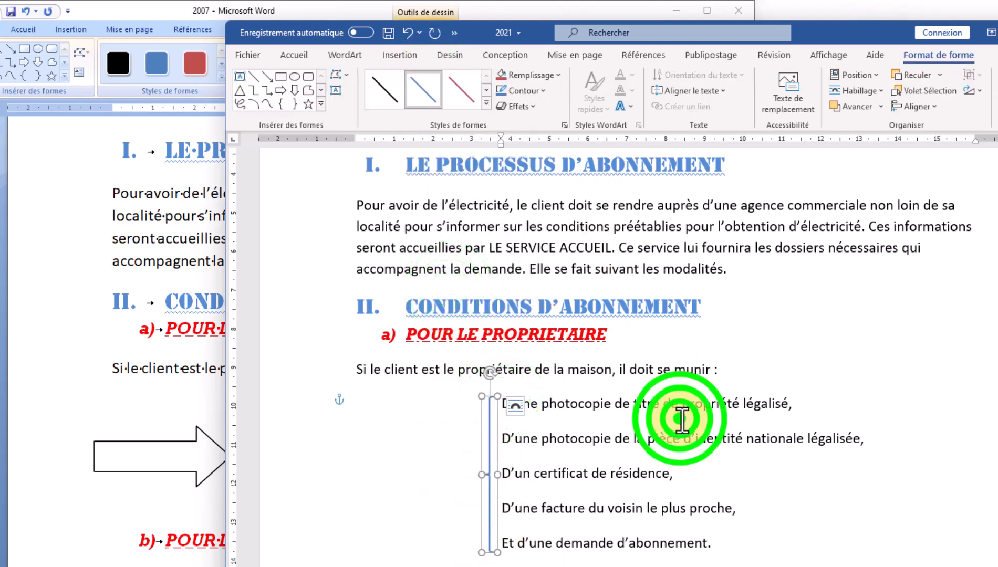
# Draw a right block arrow pointing at the middle of the brace in the 2021 document
pyautogui.click(399, 54)
pyautogui.click(409, 74)
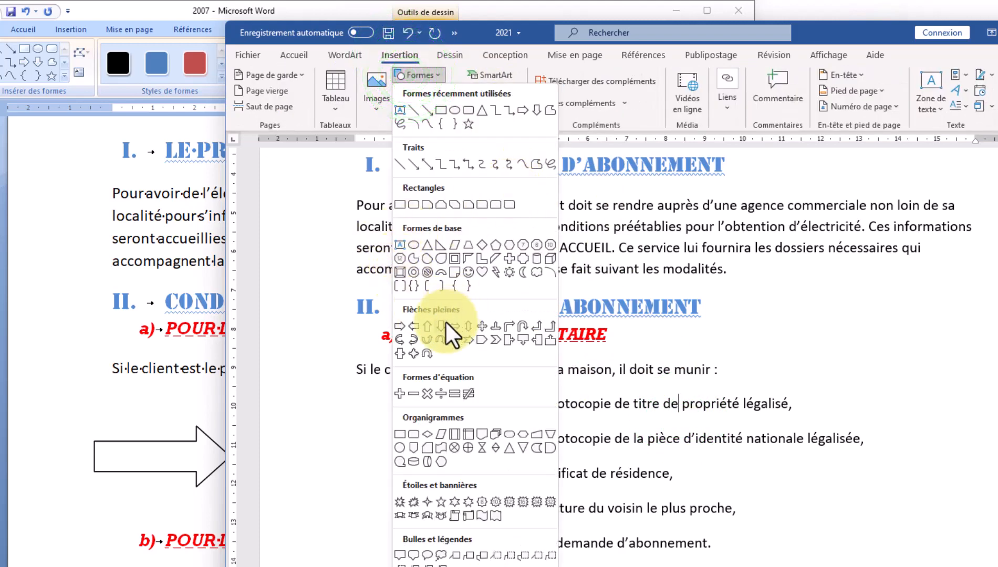
pyautogui.click(399, 324)
pyautogui.moveTo(343, 447)
pyautogui.mouseDown()
pyautogui.moveTo(430, 508)
pyautogui.moveTo(469, 512)
pyautogui.mouseUp()
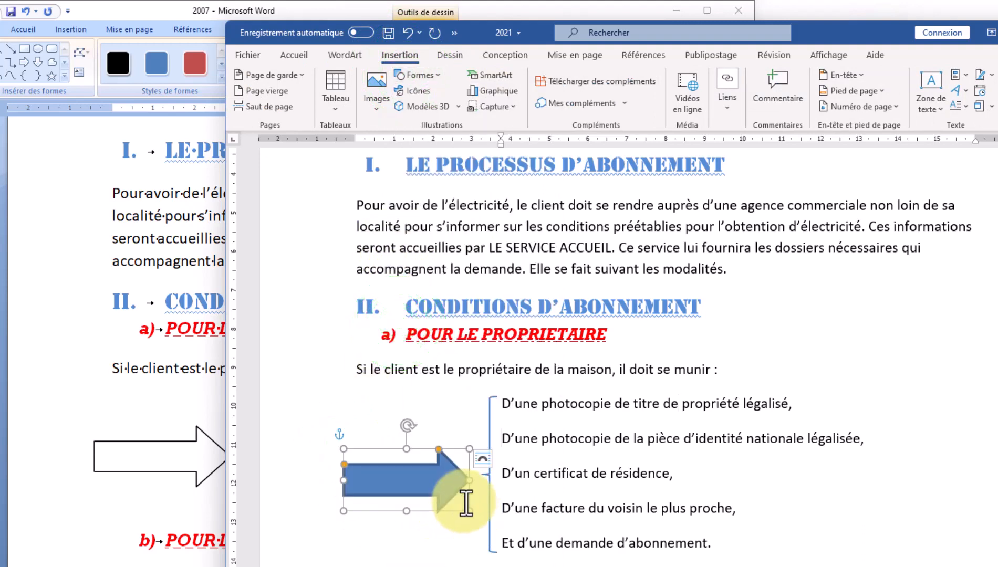
pyautogui.click(662, 497)
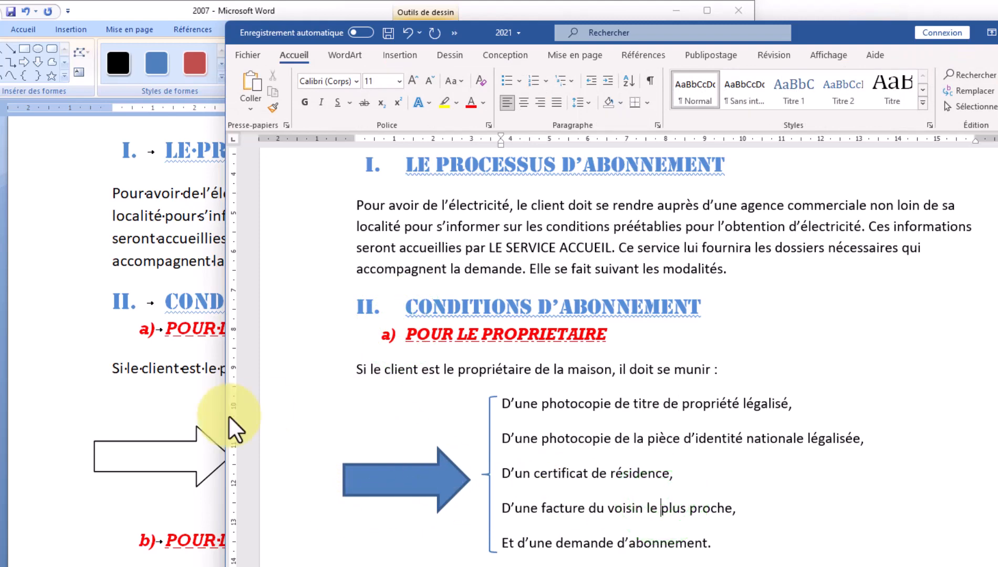
# Examine the list bullets in the model document, and select the five required-document lines under POUR LE PROPRIETAIRE in the 2007 document
pyautogui.click(127, 421)
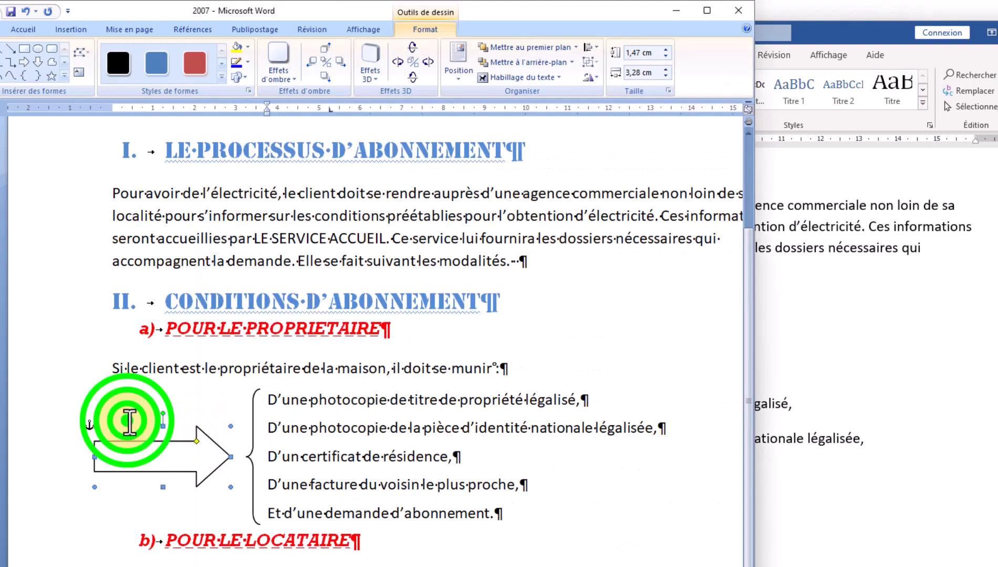
pyautogui.click(265, 400)
pyautogui.click(268, 426)
pyautogui.click(269, 456)
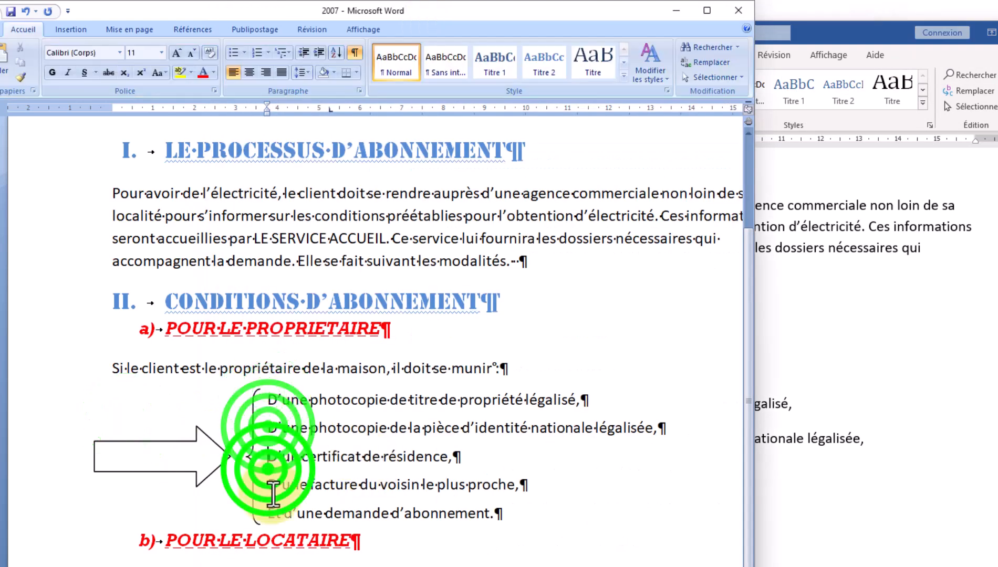
pyautogui.click(268, 485)
pyautogui.click(268, 512)
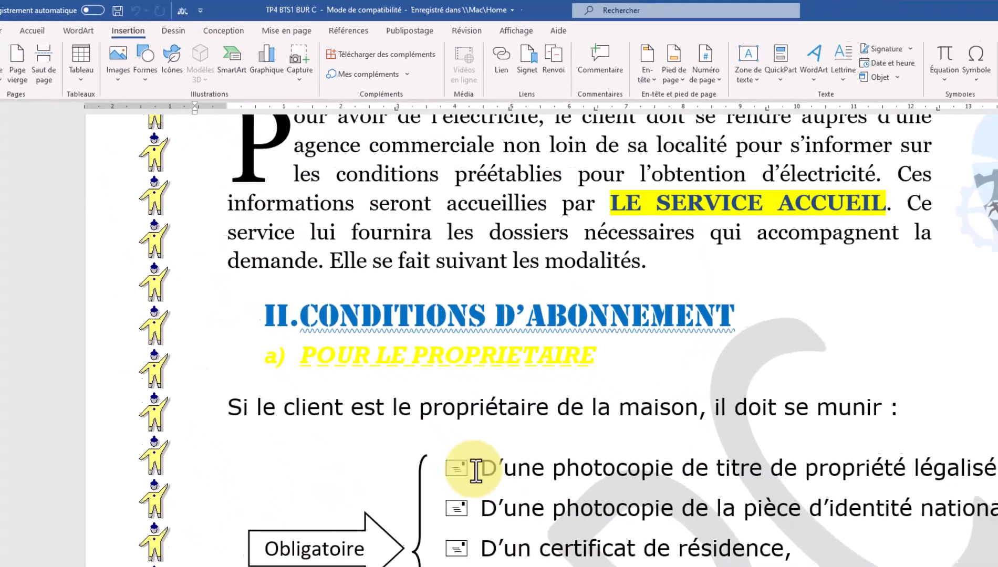
pyautogui.click(501, 518)
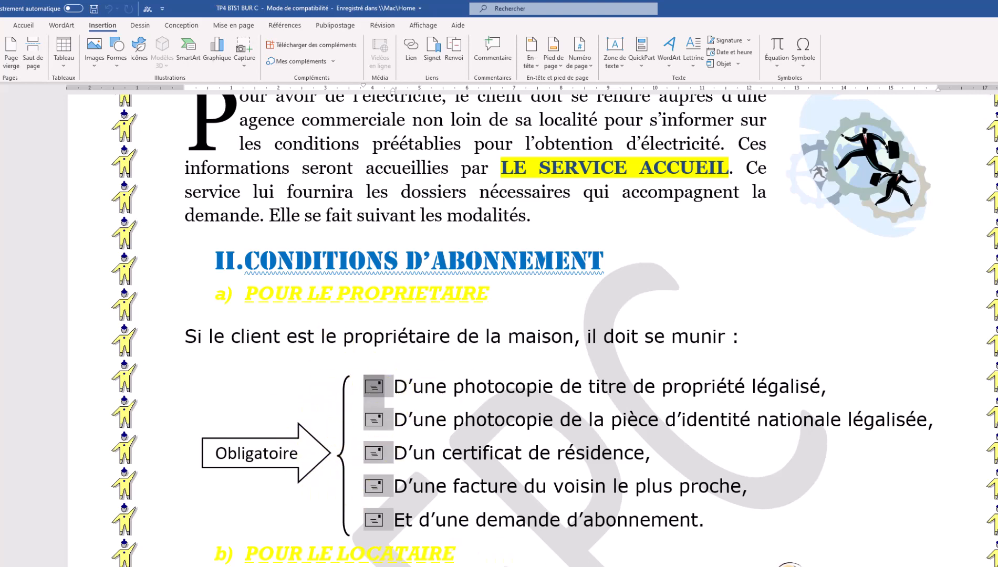
pyautogui.hotkey('alt', 'Tab')
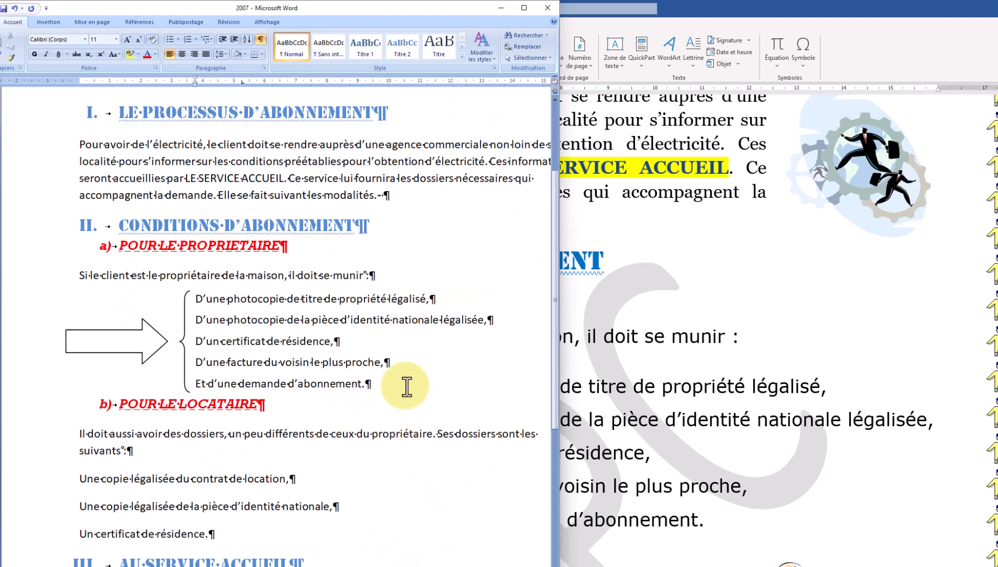
pyautogui.moveTo(376, 384); pyautogui.dragTo(185, 309)
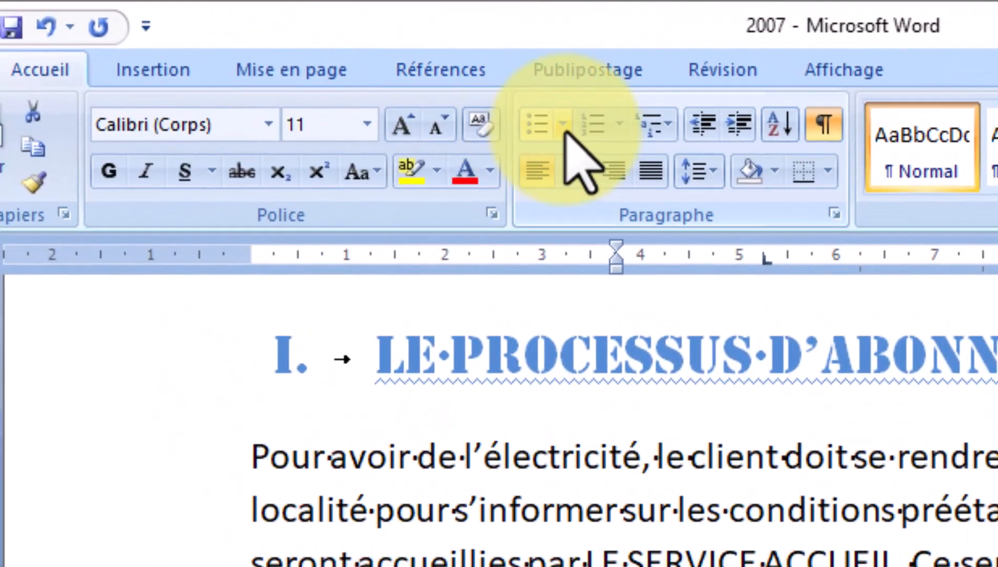
pyautogui.click(564, 129)
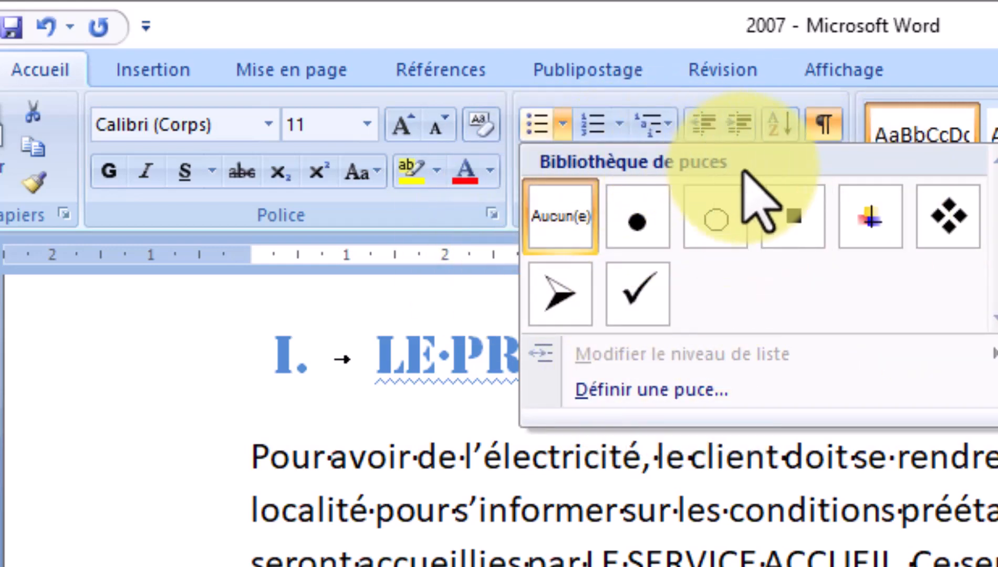
pyautogui.click(682, 386)
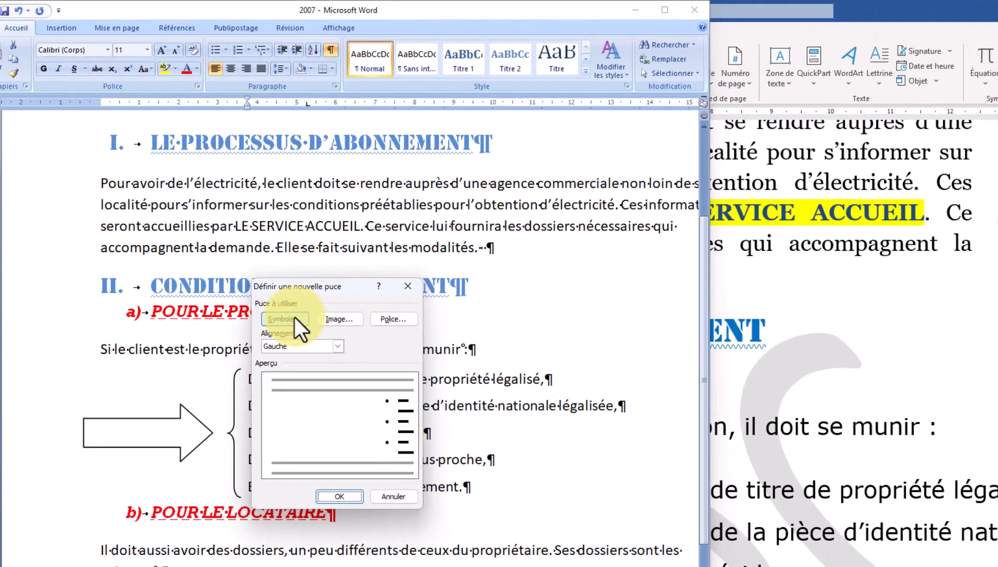
pyautogui.click(294, 317)
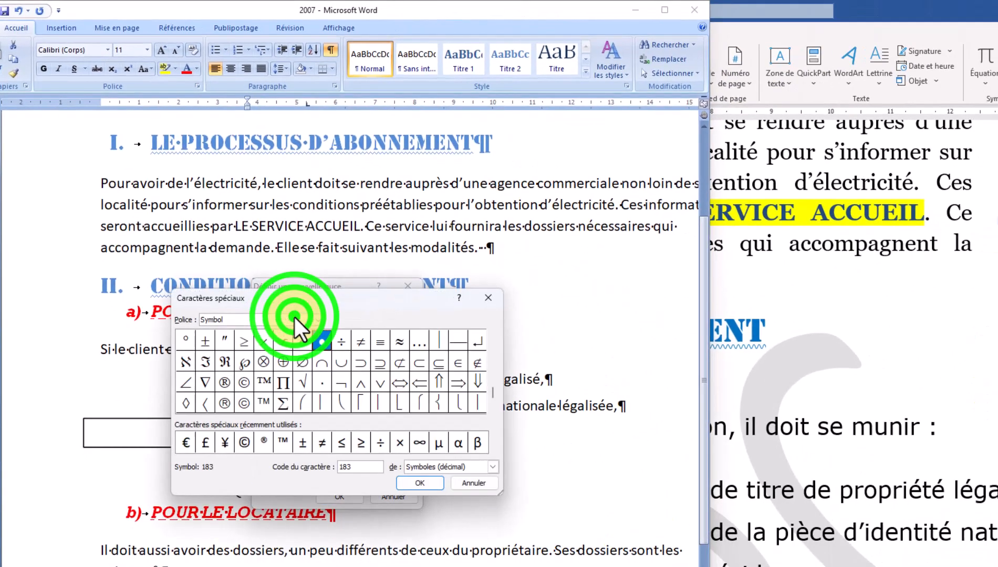
pyautogui.moveTo(492, 390); pyautogui.dragTo(500, 314)
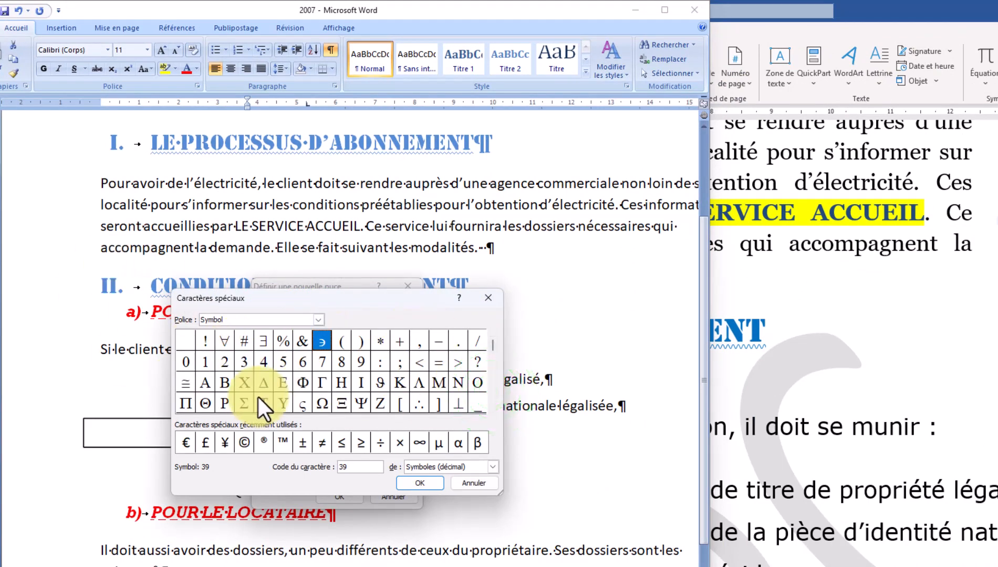
pyautogui.click(473, 483)
pyautogui.click(393, 497)
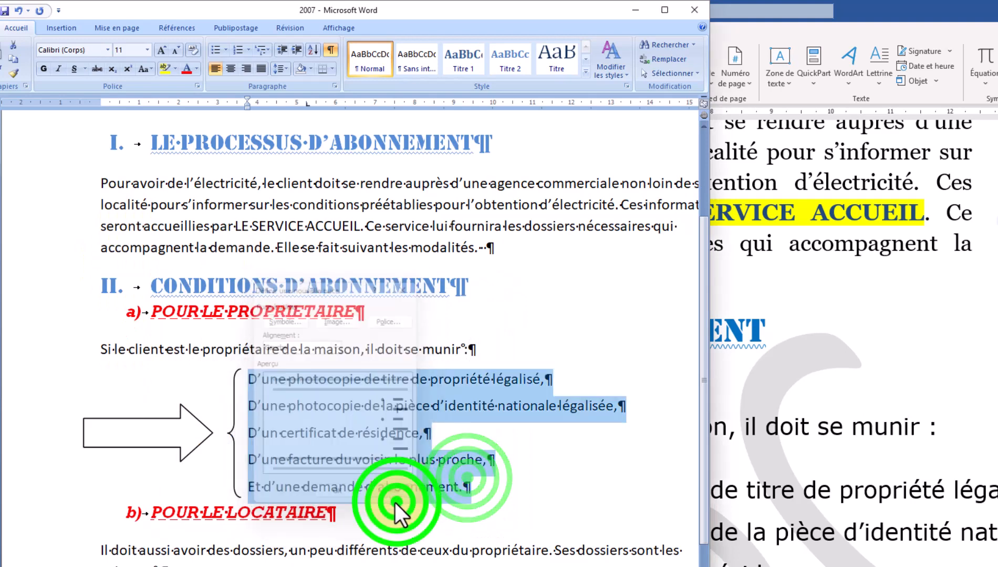
# Start defining a new bullet for the five selected lines, using a symbol from the Wingdings font
pyautogui.click(226, 51)
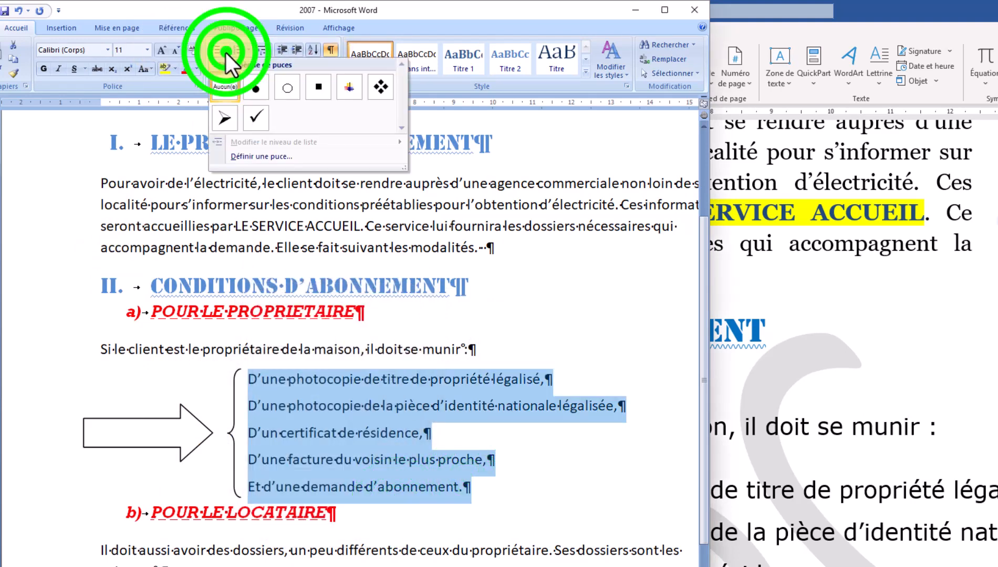
pyautogui.click(264, 156)
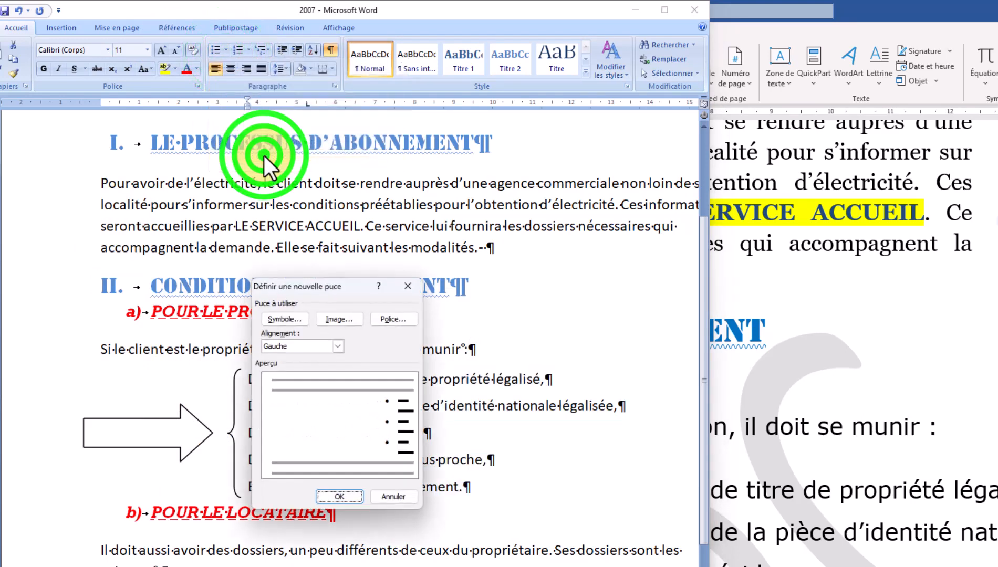
pyautogui.click(291, 320)
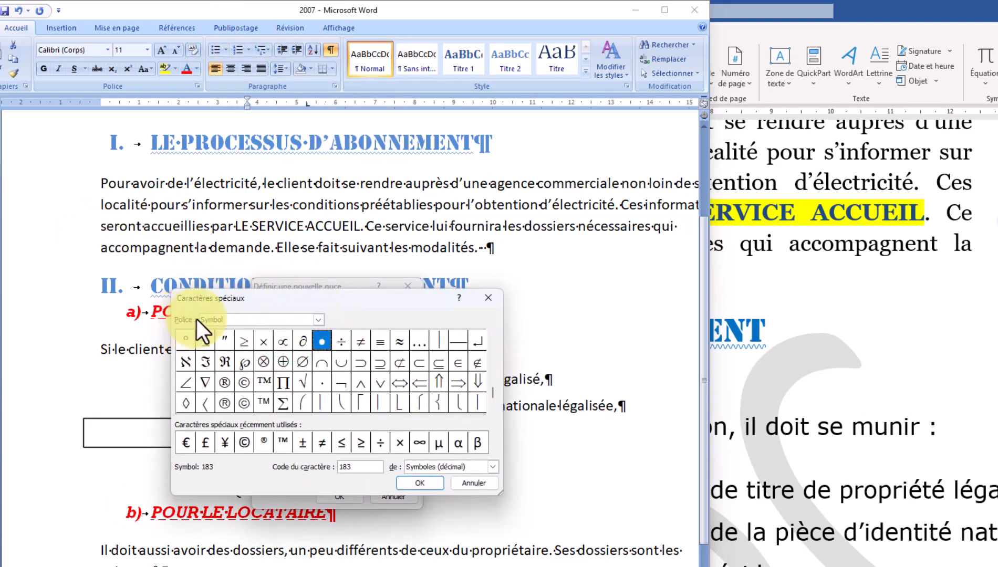
pyautogui.click(320, 320)
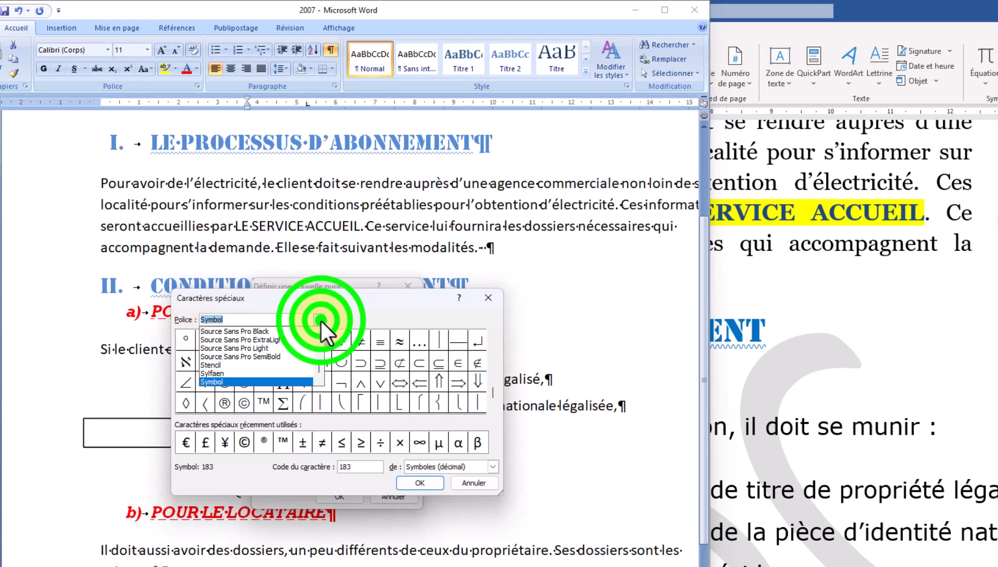
pyautogui.click(320, 367)
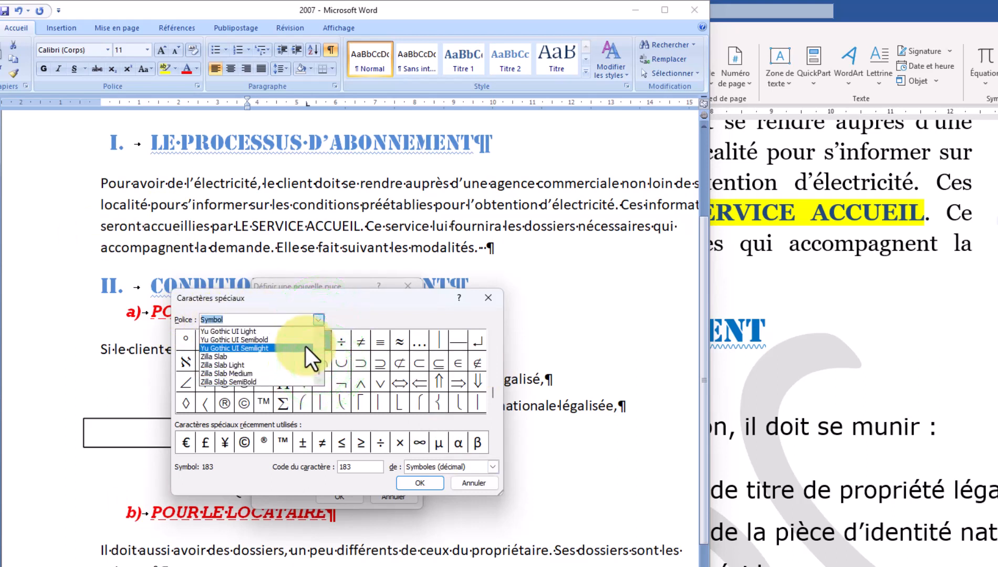
pyautogui.click(318, 332)
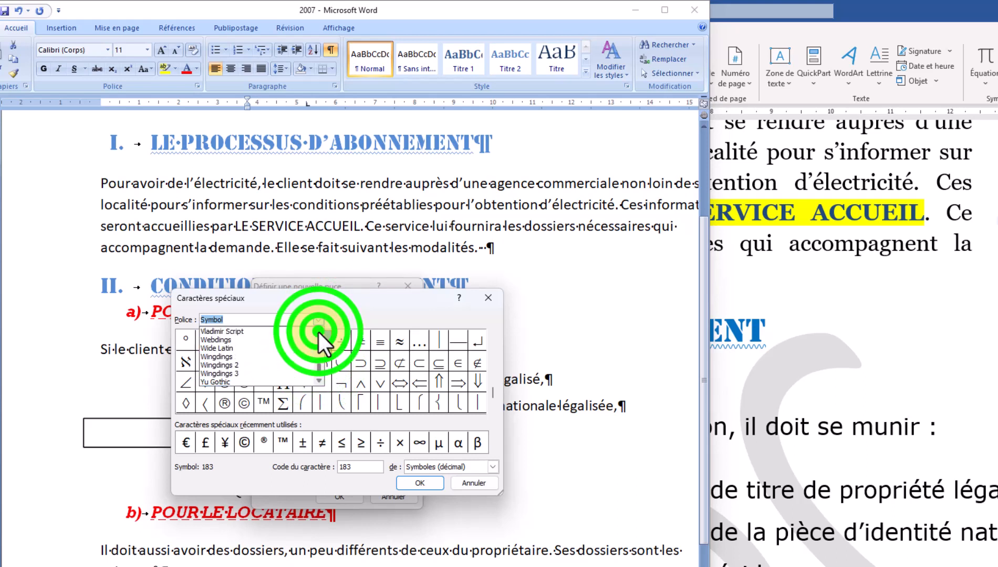
pyautogui.click(319, 332)
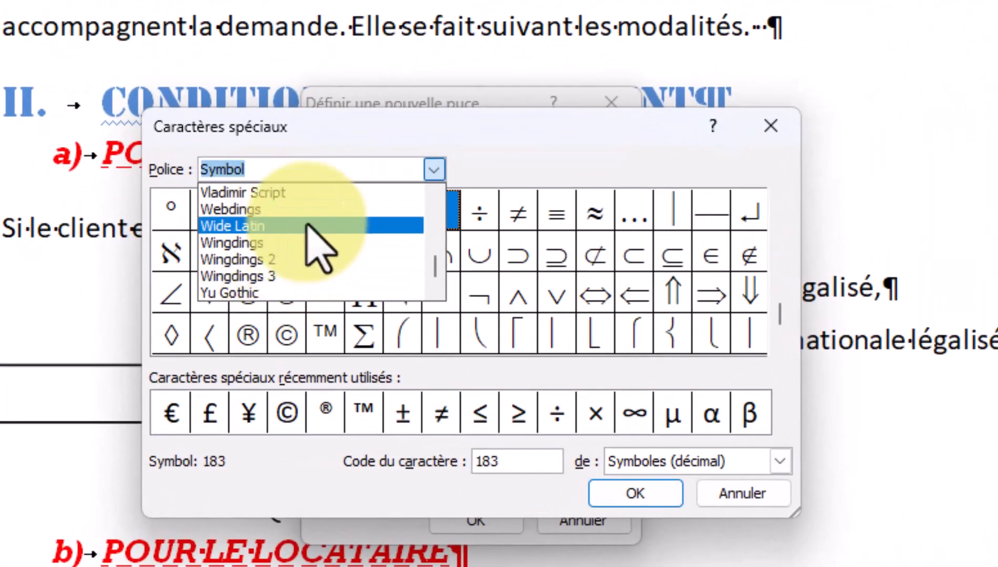
pyautogui.click(290, 237)
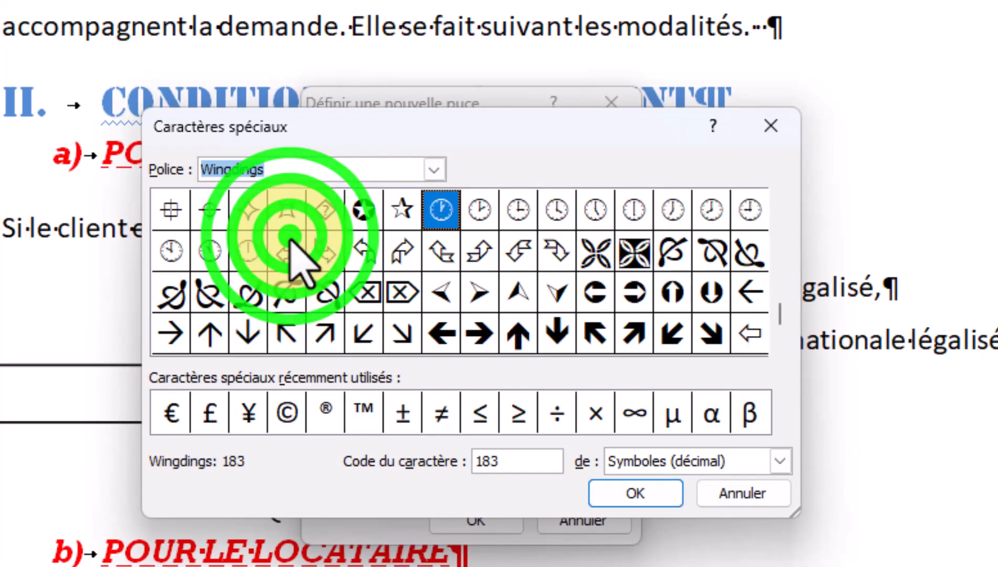
# Choose the Wingdings envelope symbol with character code 43 as the new bullet and confirm the definition
pyautogui.moveTo(780, 310); pyautogui.dragTo(798, 182)
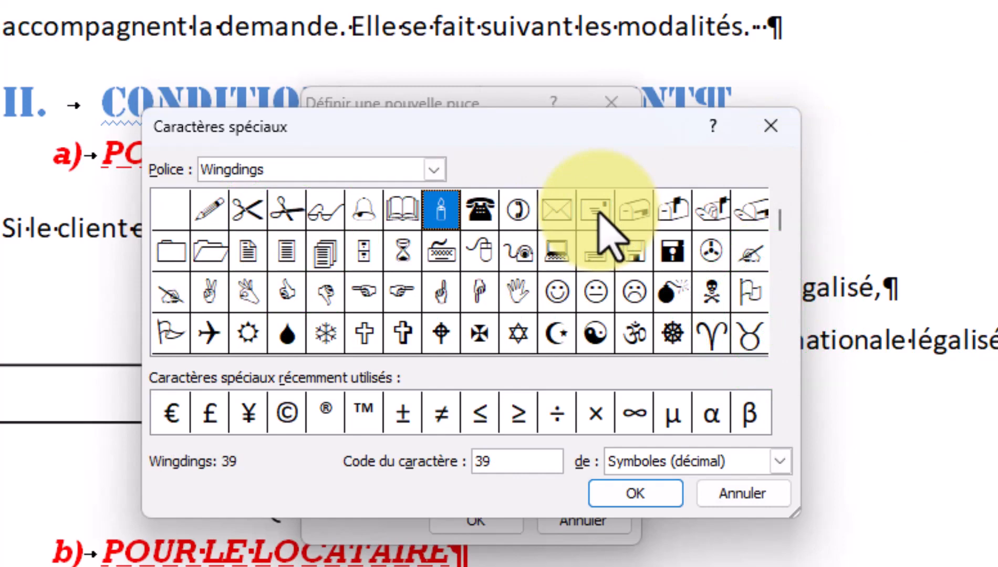
pyautogui.click(598, 211)
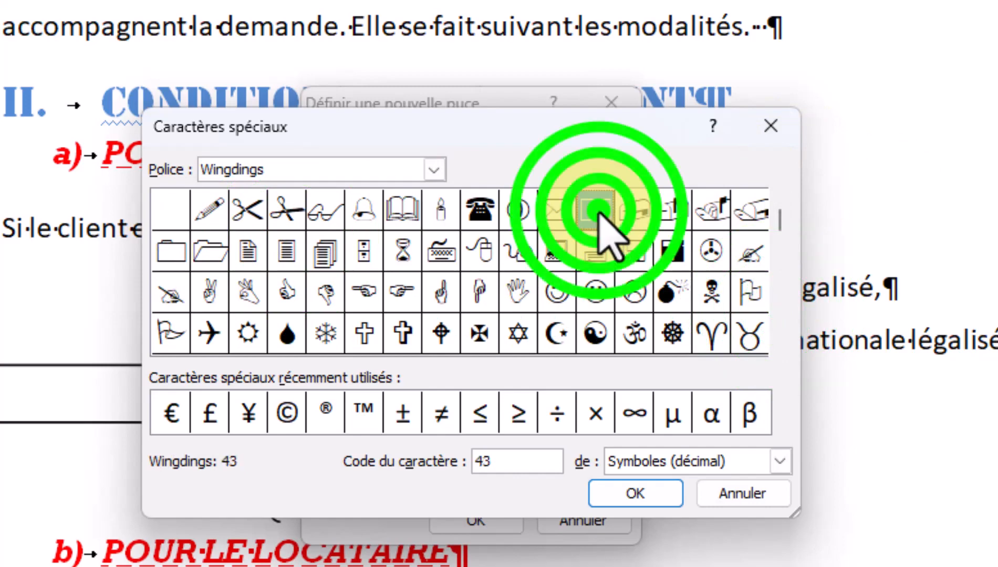
pyautogui.click(651, 493)
pyautogui.click(491, 517)
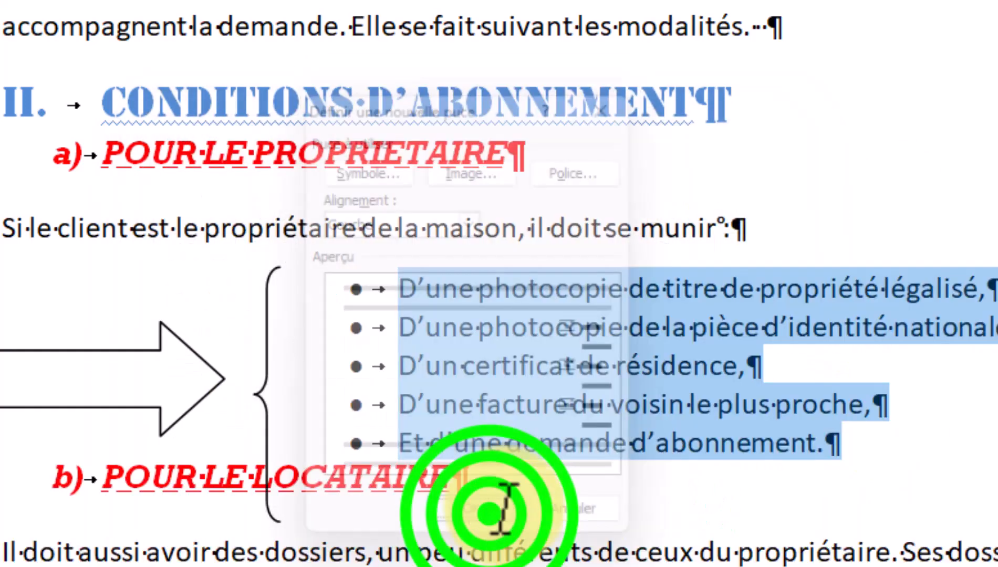
# Add an empty line without a bullet below the list's last item, "Et d'une demande d'abonnement."
pyautogui.click(533, 351)
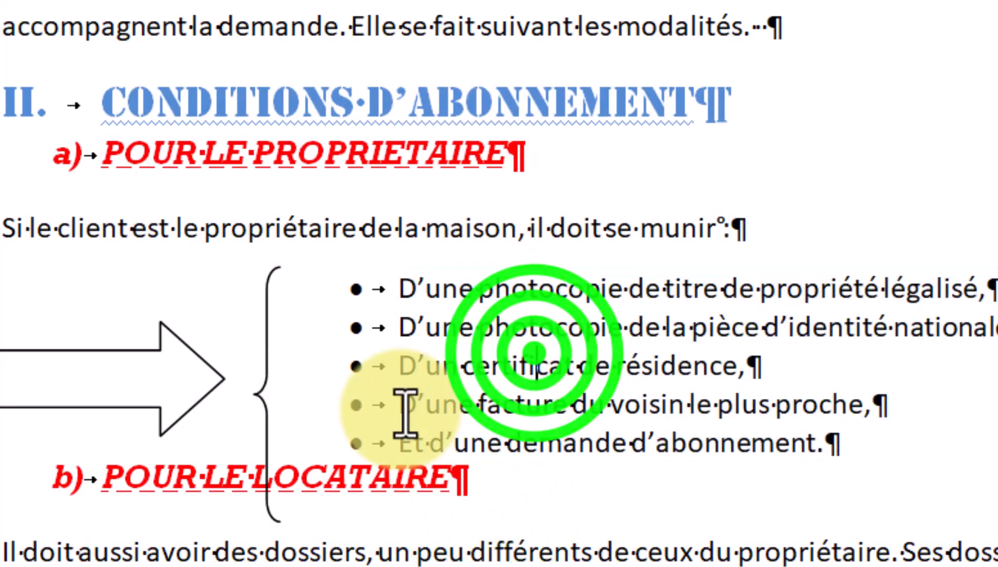
pyautogui.click(892, 444)
pyautogui.press('Return')
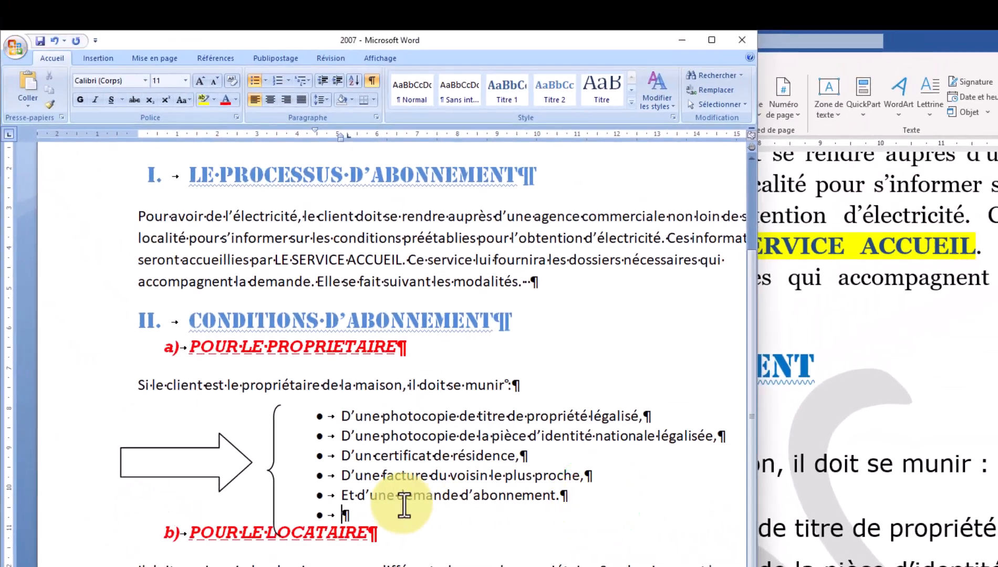
pyautogui.press('BackSpace')
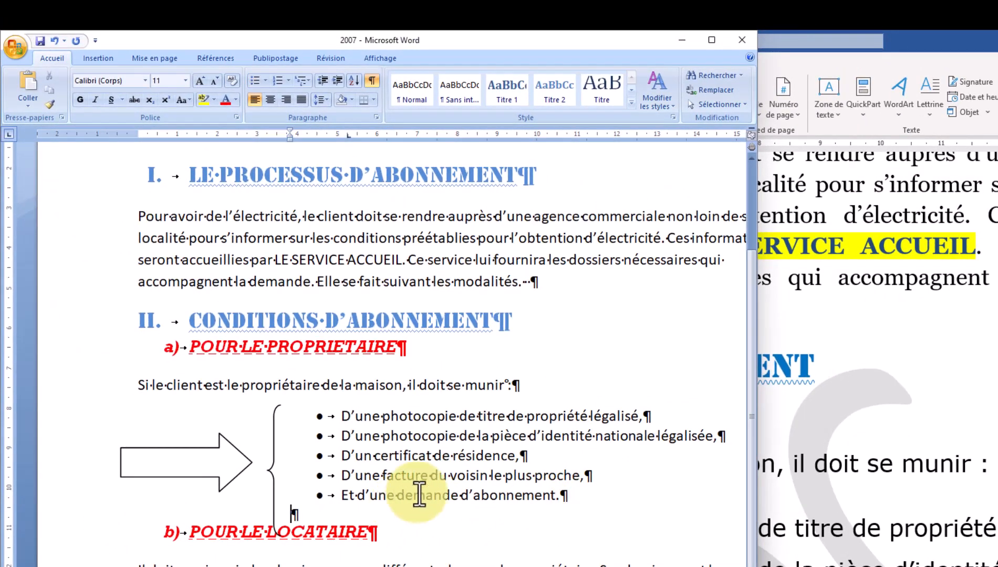
# Apply the envelope bullet to the five required-document lines under POUR LE PROPRIETAIRE
pyautogui.moveTo(587, 497); pyautogui.dragTo(328, 421)
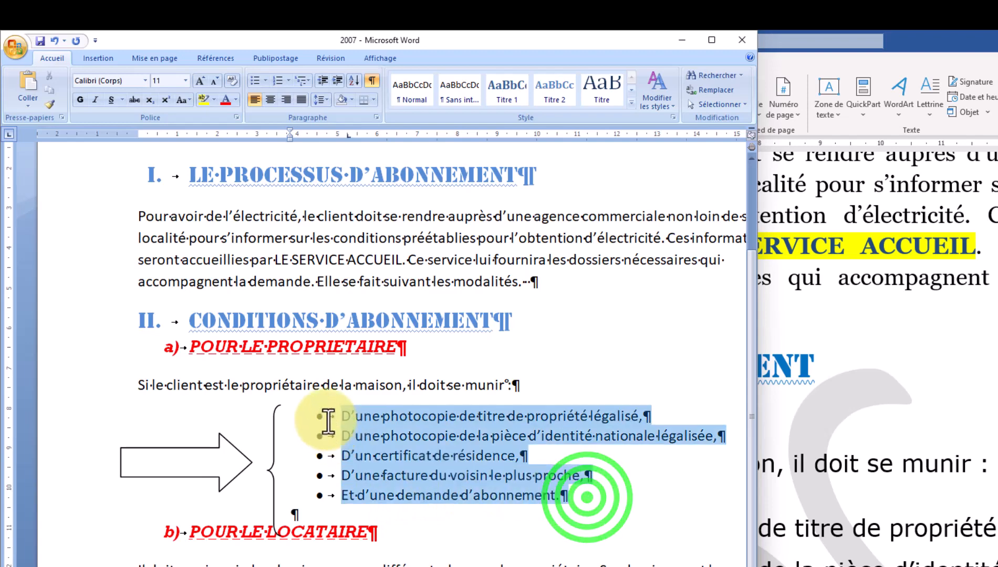
pyautogui.click(264, 80)
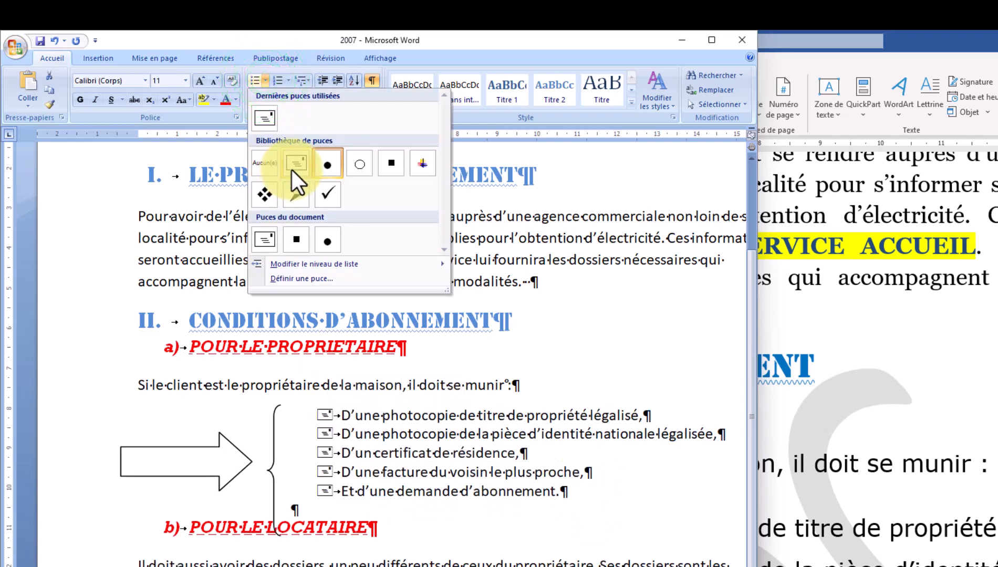
pyautogui.click(292, 171)
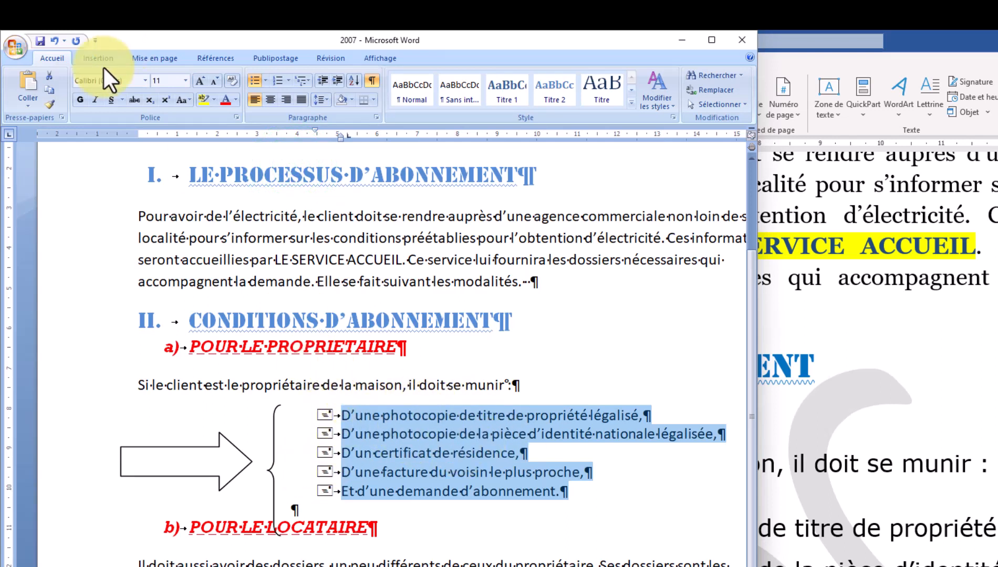
# Set the paragraph spacing after the five envelope-bulleted lines to 18 pt
pyautogui.click(151, 51)
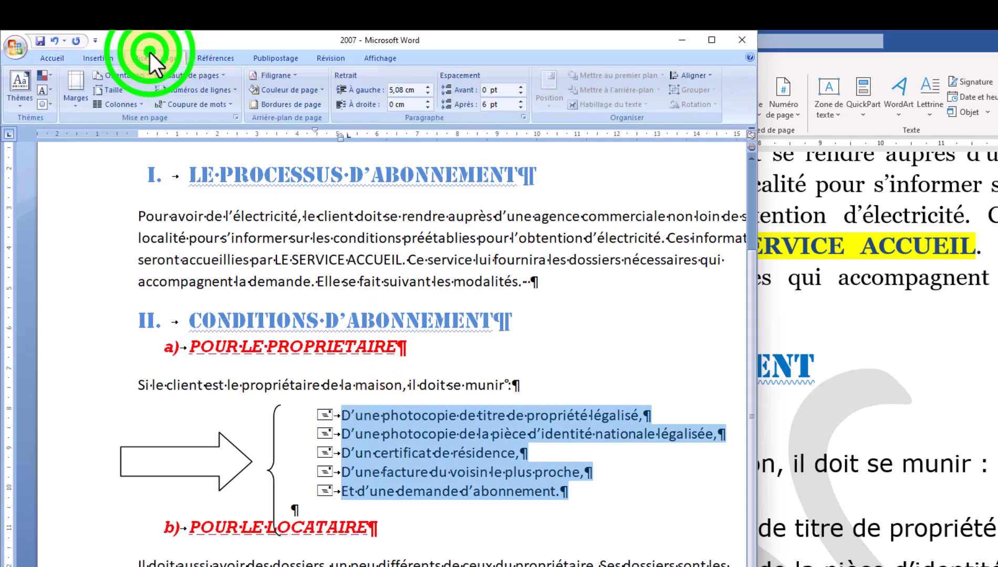
pyautogui.click(521, 101)
pyautogui.click(490, 297)
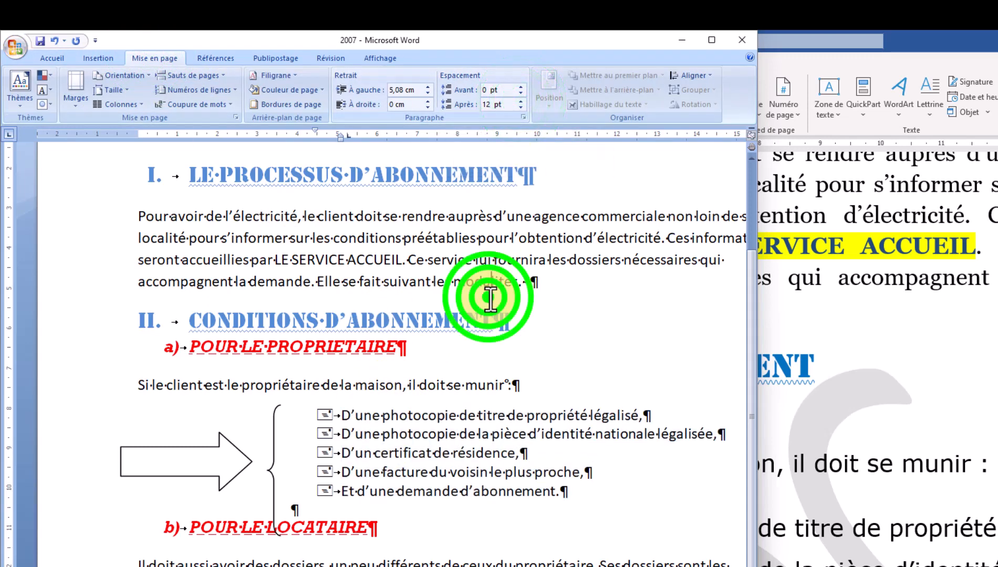
pyautogui.click(488, 475)
pyautogui.click(361, 454)
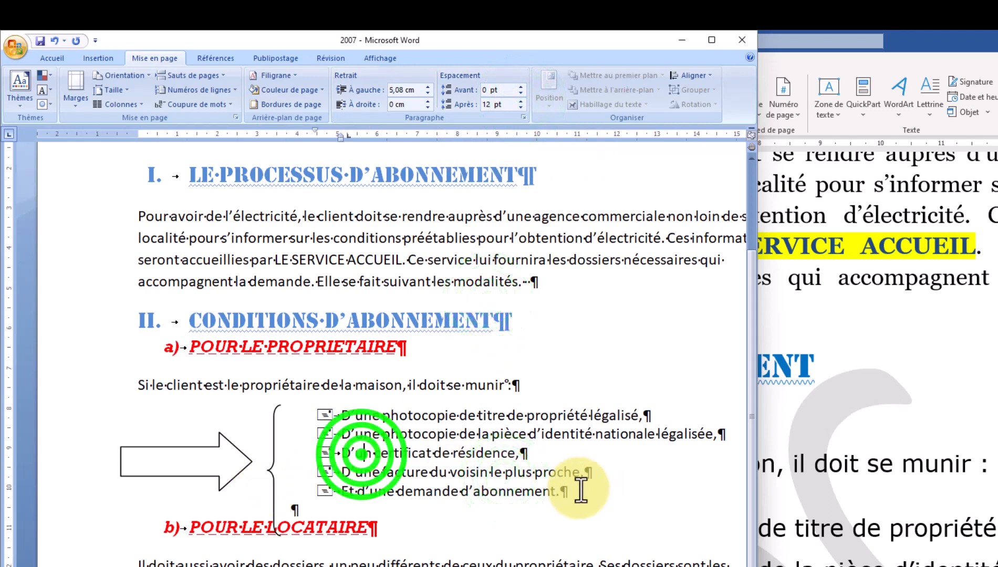
pyautogui.moveTo(580, 491); pyautogui.dragTo(341, 415)
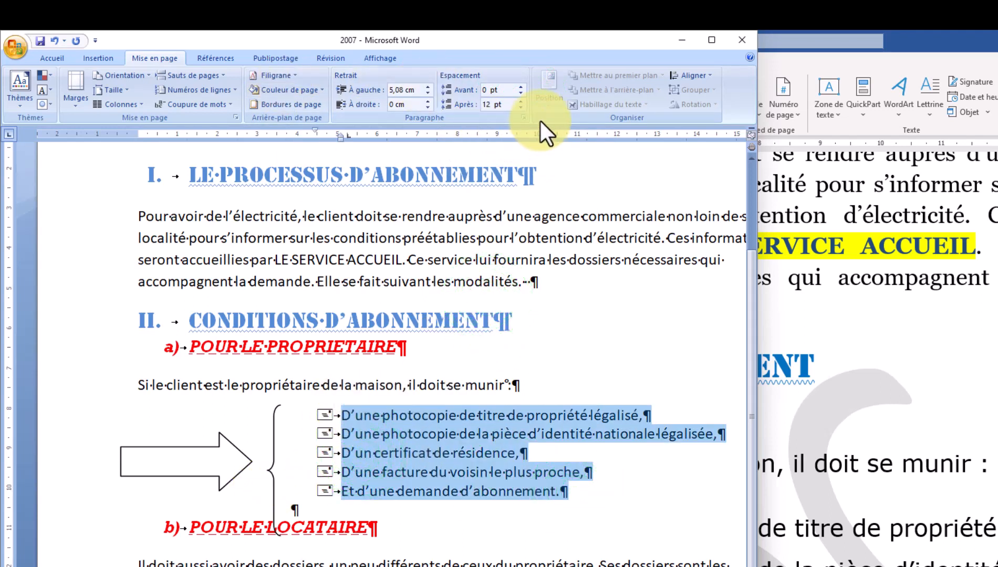
pyautogui.click(521, 101)
pyautogui.click(393, 476)
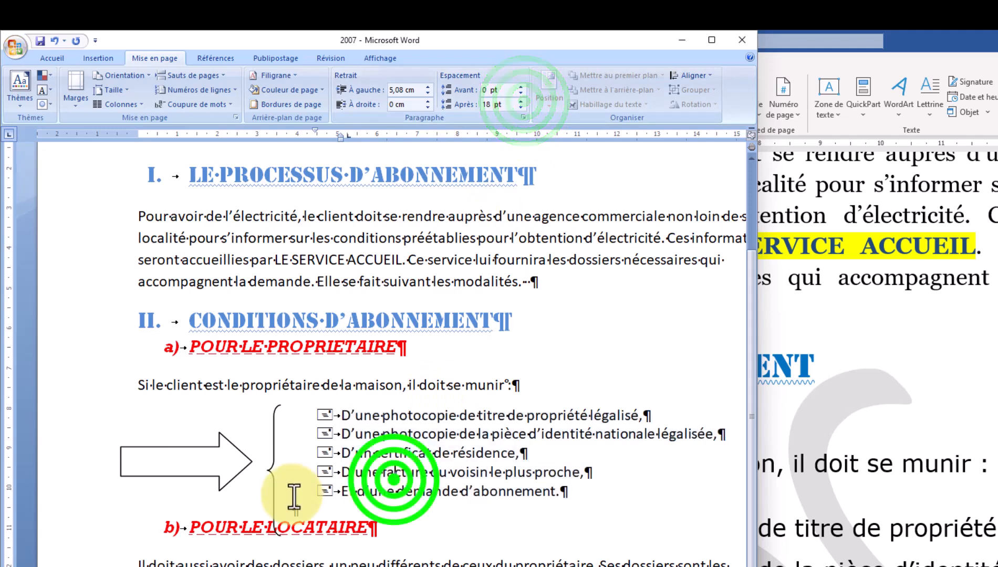
# Move the left brace close to the envelope bullets and increase the line spacing of the five bulleted lines
pyautogui.click(270, 509)
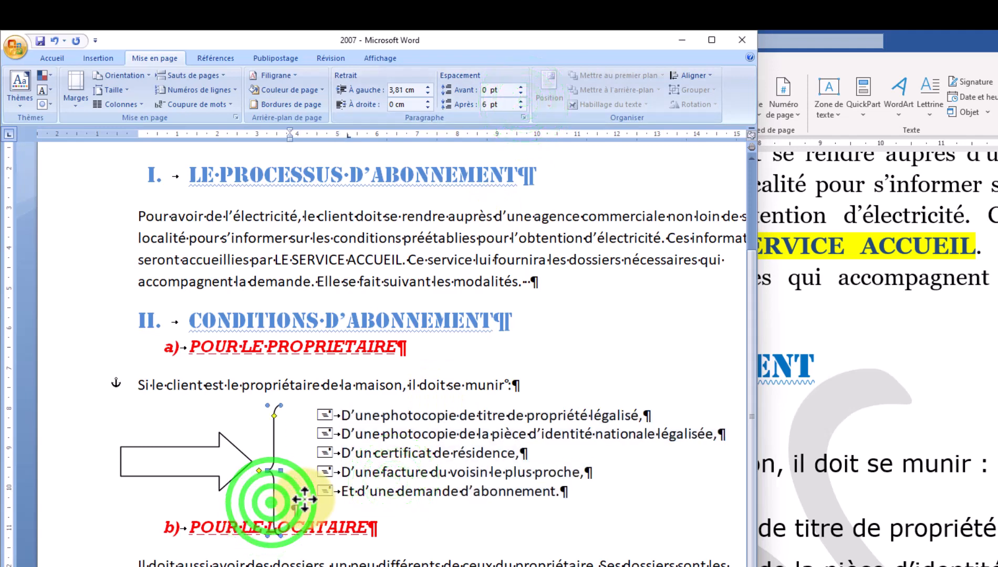
pyautogui.moveTo(300, 498); pyautogui.dragTo(302, 498)
pyautogui.moveTo(602, 492); pyautogui.dragTo(327, 412)
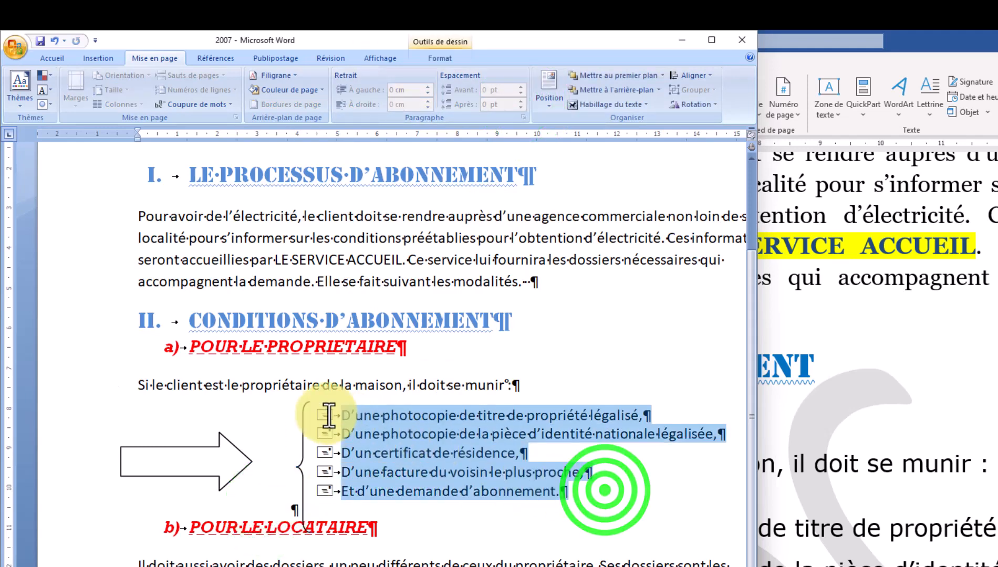
pyautogui.click(40, 59)
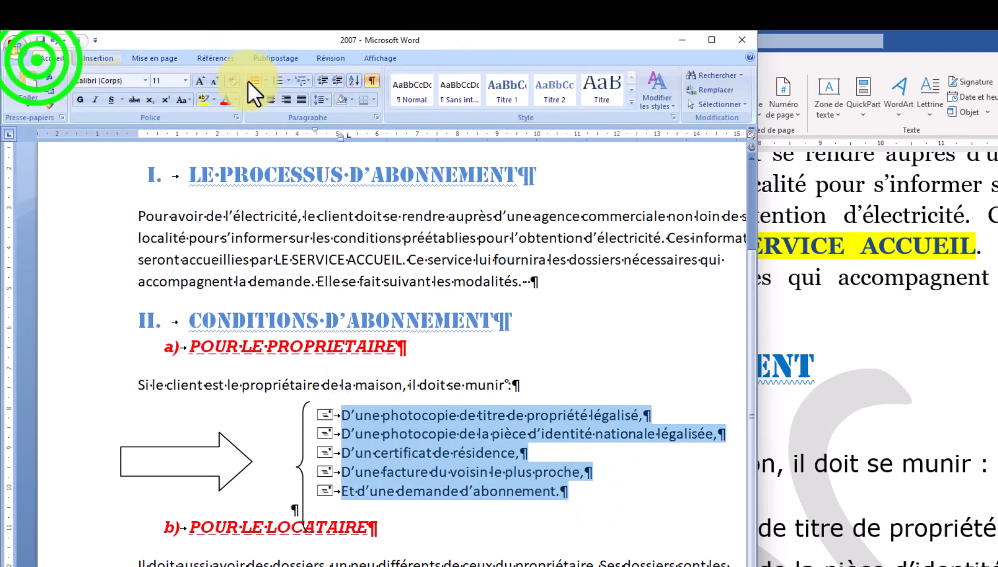
pyautogui.click(320, 98)
pyautogui.click(340, 139)
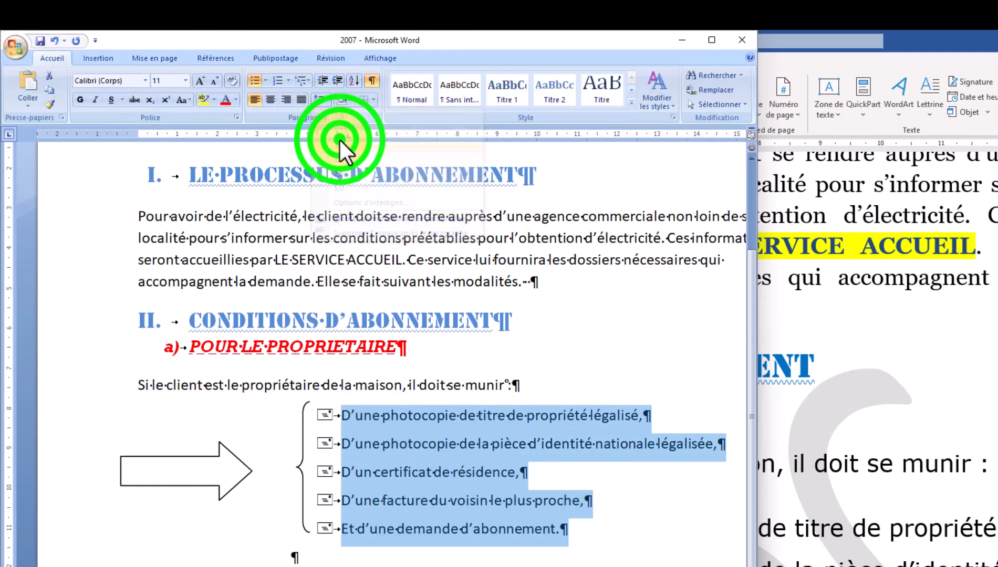
# Align the brace with the five spaced lines and move the block arrow so its tip nearly touches the brace's middle
pyautogui.click(509, 484)
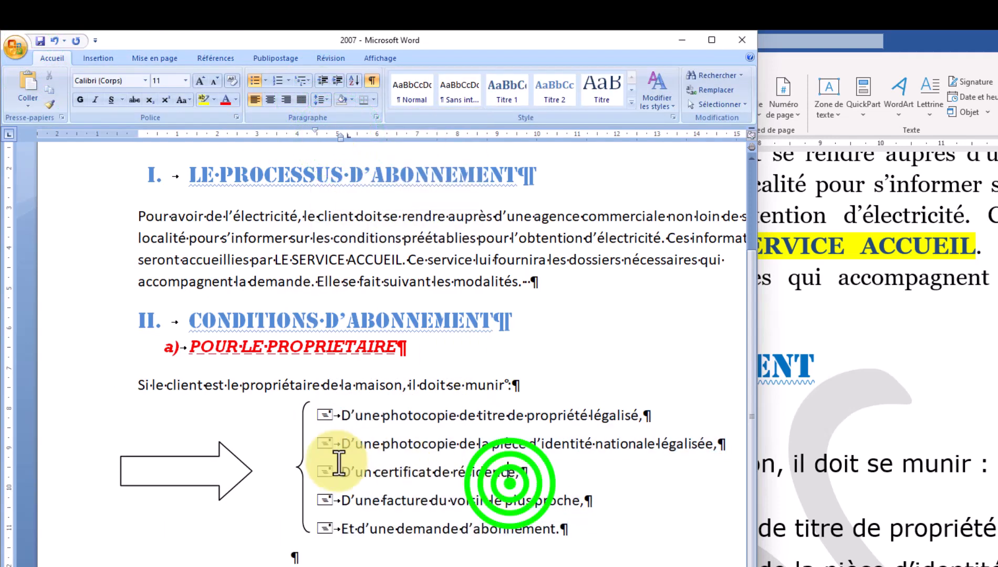
pyautogui.click(297, 473)
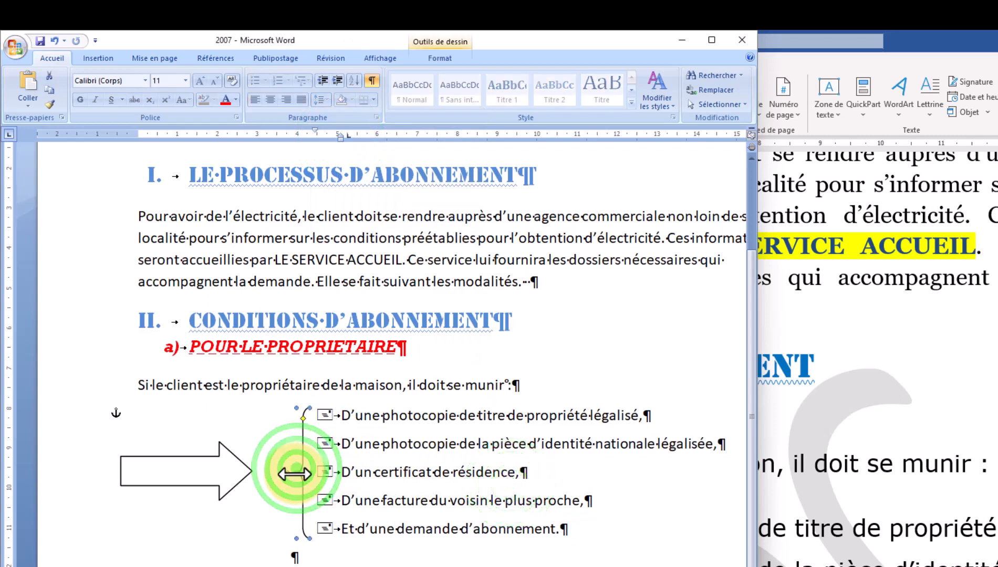
pyautogui.click(212, 463)
pyautogui.moveTo(235, 465); pyautogui.dragTo(248, 465)
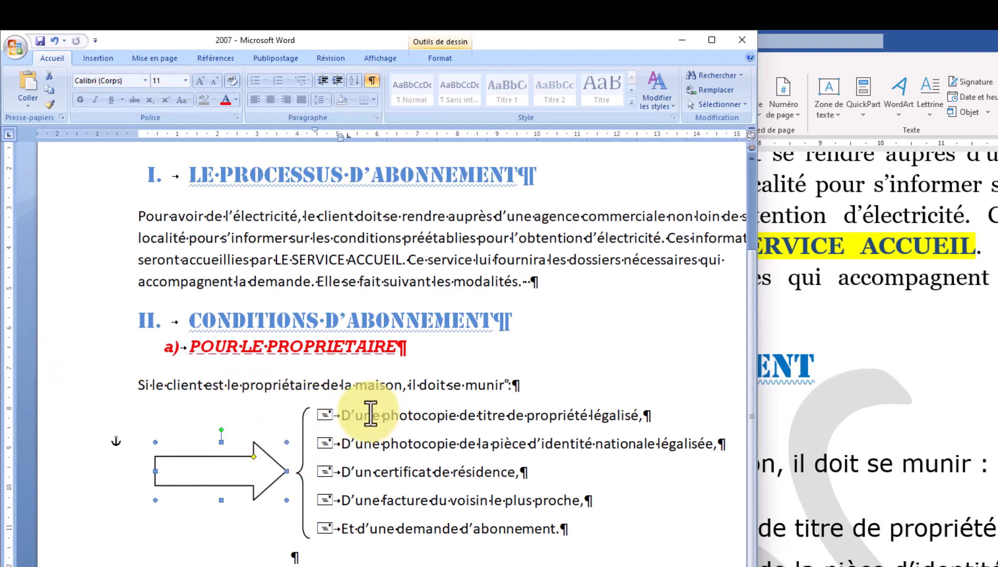
# Switch to the 2021 document and delete the blue block arrow and the left brace beside the required-document lines
pyautogui.click(889, 535)
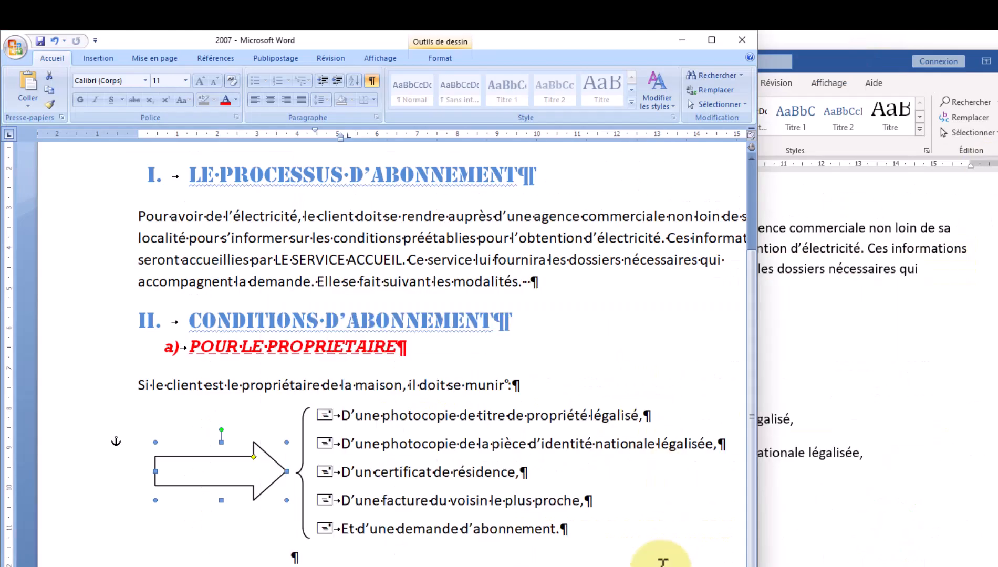
pyautogui.click(825, 516)
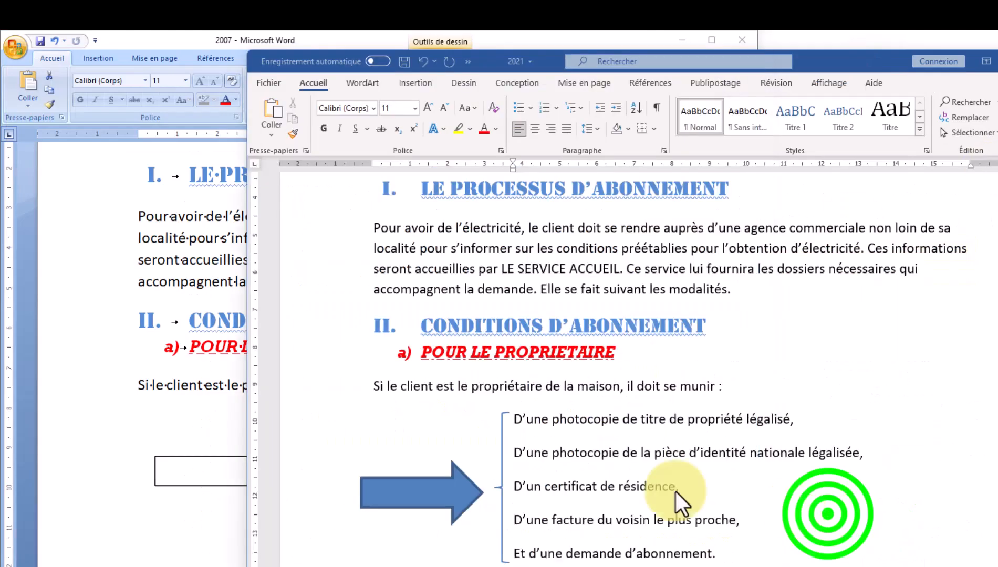
pyautogui.click(688, 519)
pyautogui.moveTo(737, 537); pyautogui.dragTo(672, 548)
pyautogui.click(526, 514)
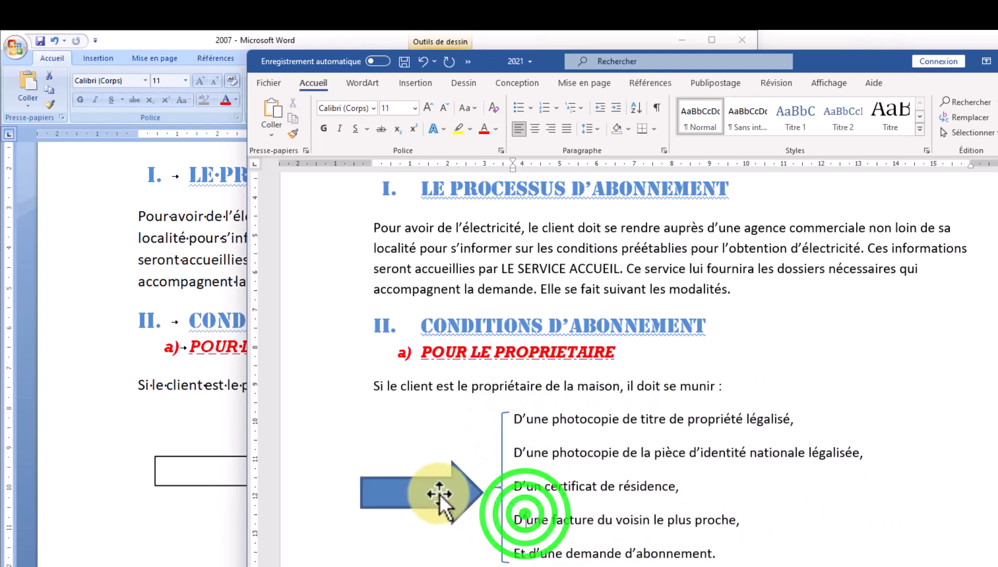
pyautogui.click(437, 493)
pyautogui.press('Delete')
pyautogui.click(493, 487)
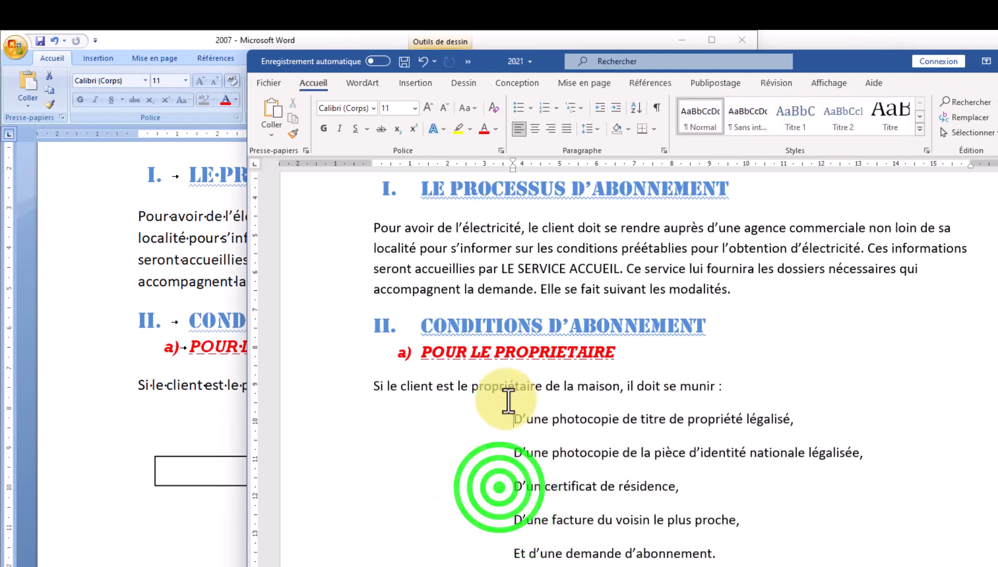
# Start defining a new symbol bullet for the five required-document lines under POUR LE PROPRIETAIRE, choosing the Wingdings font
pyautogui.moveTo(512, 417); pyautogui.dragTo(762, 547)
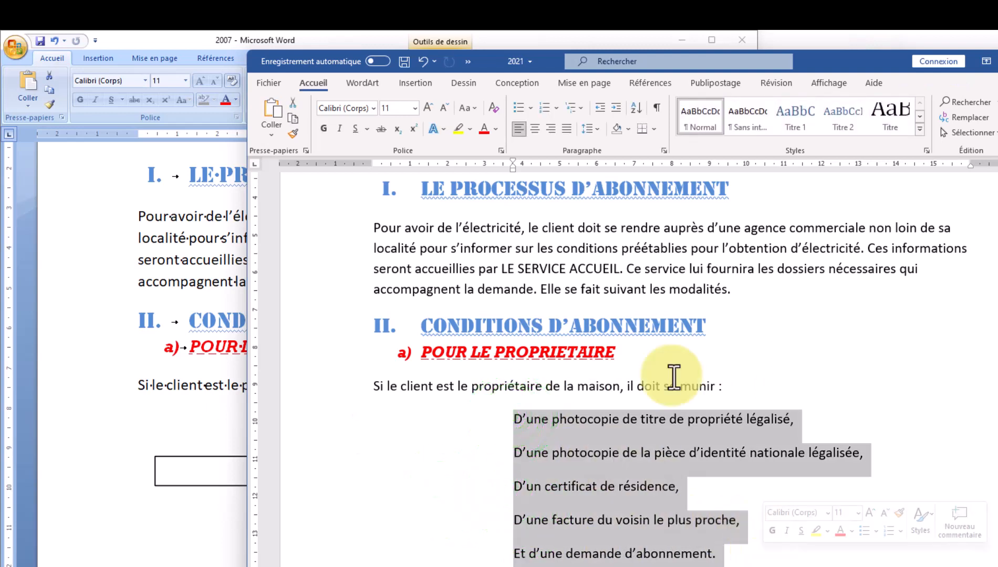
pyautogui.click(532, 109)
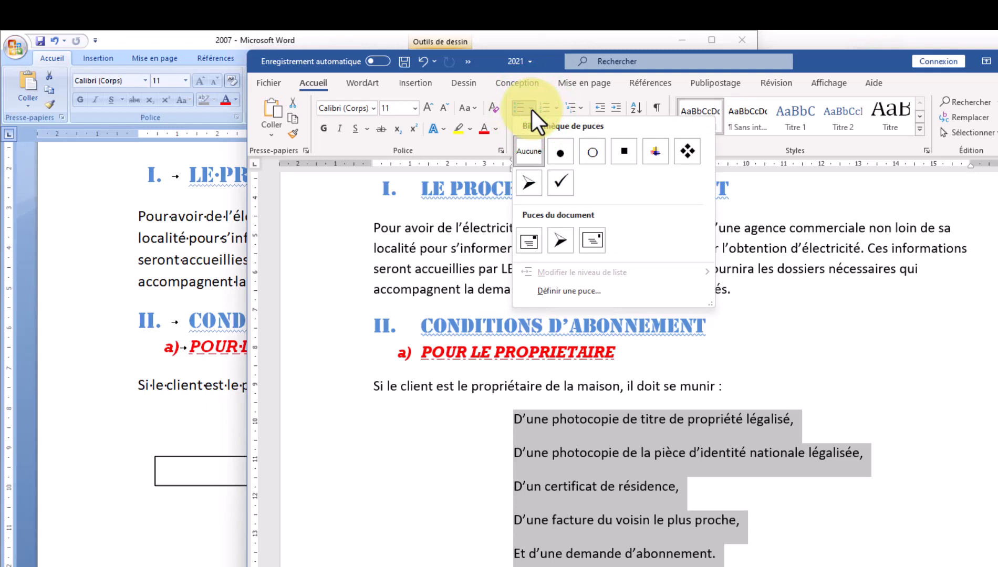
pyautogui.click(551, 290)
pyautogui.click(622, 362)
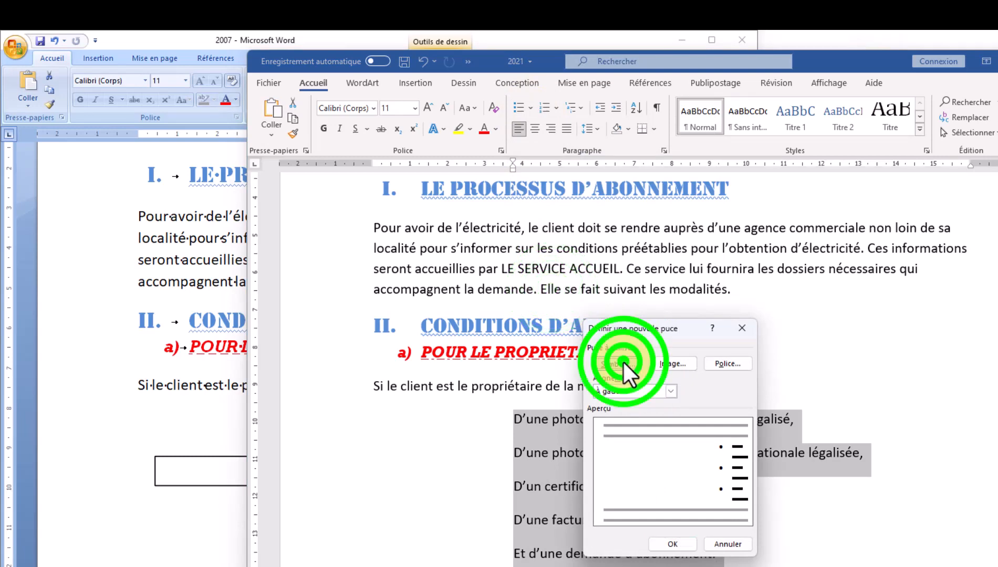
pyautogui.click(605, 336)
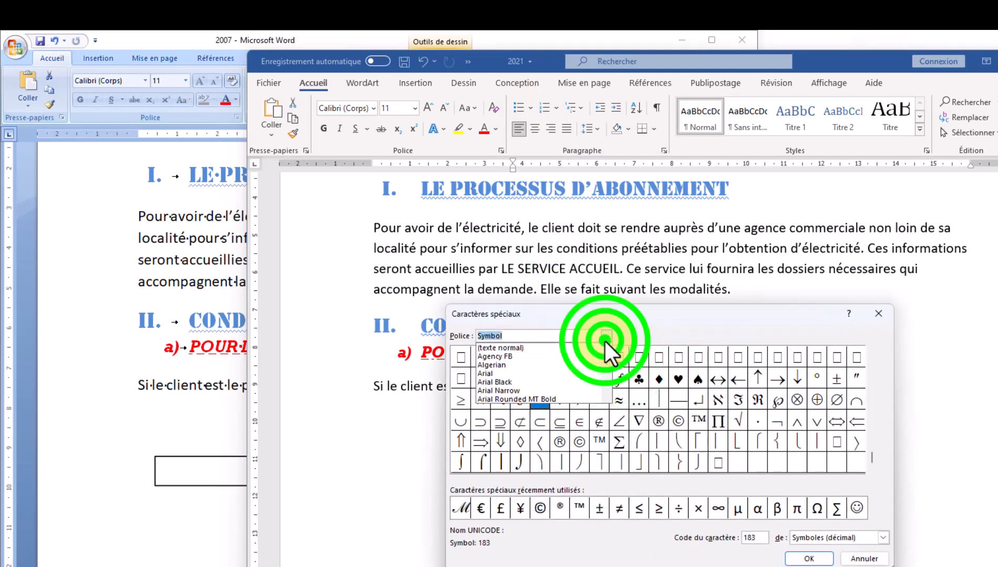
pyautogui.moveTo(608, 381); pyautogui.dragTo(607, 390)
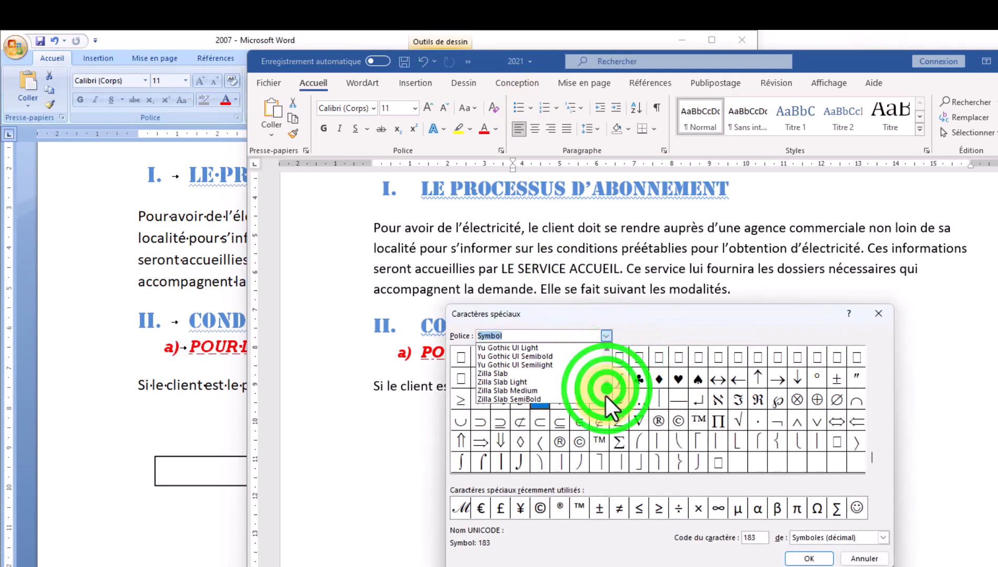
pyautogui.click(608, 348)
pyautogui.click(608, 347)
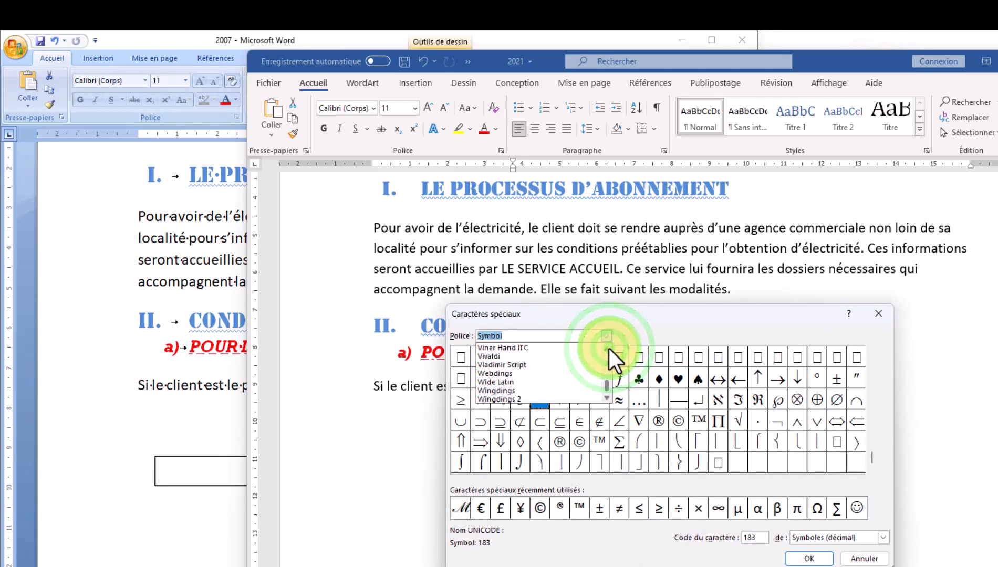
pyautogui.click(515, 393)
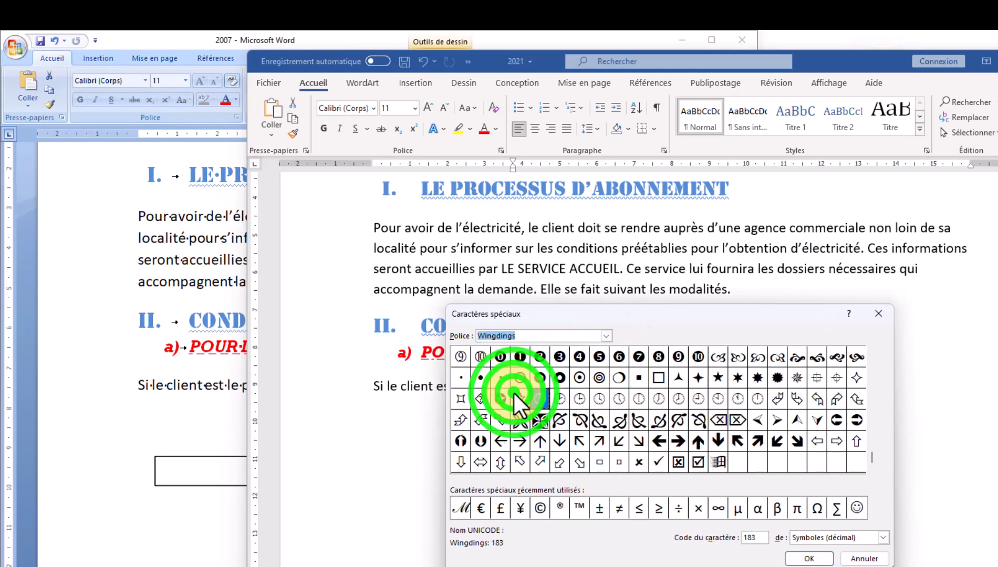
# Choose the envelope symbol with character code 43 and apply it as the bullet of the five required-document lines
pyautogui.click(871, 457)
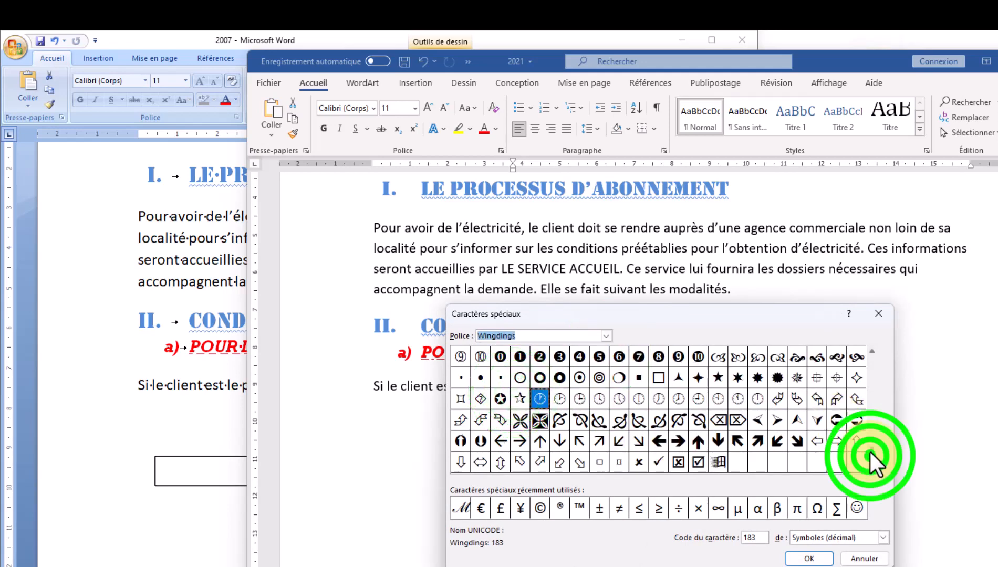
pyautogui.moveTo(870, 453); pyautogui.dragTo(873, 439)
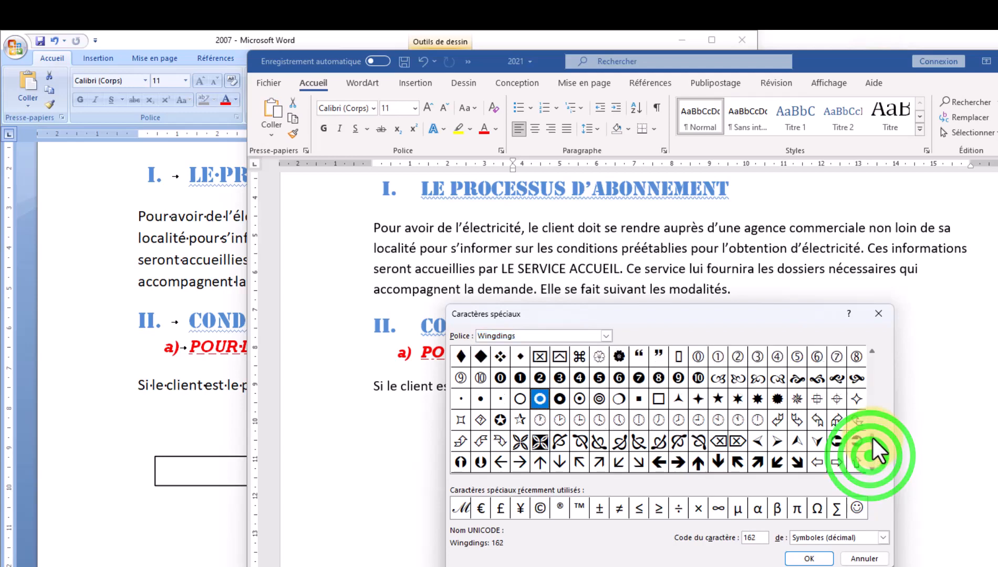
pyautogui.click(869, 386)
pyautogui.click(873, 361)
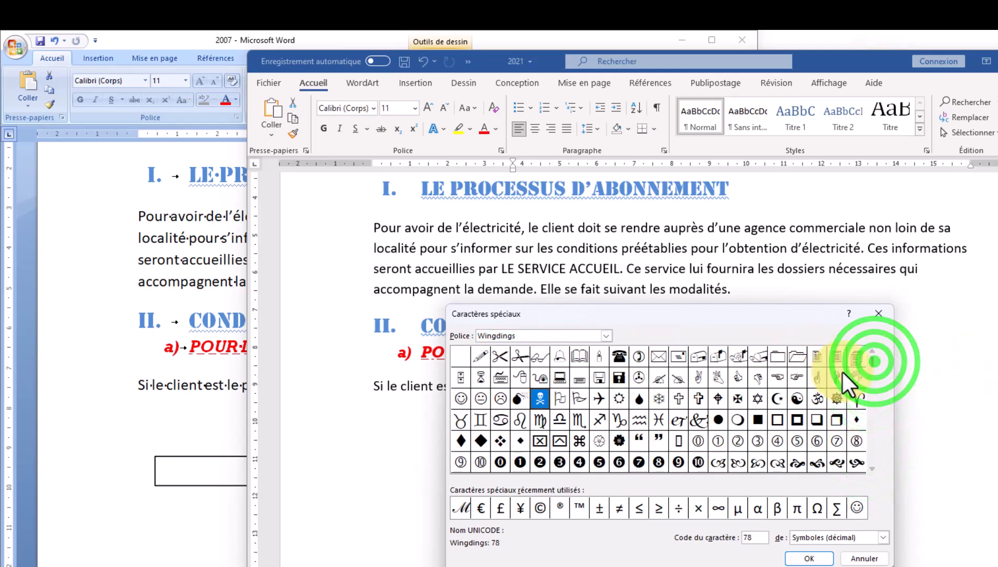
pyautogui.click(680, 357)
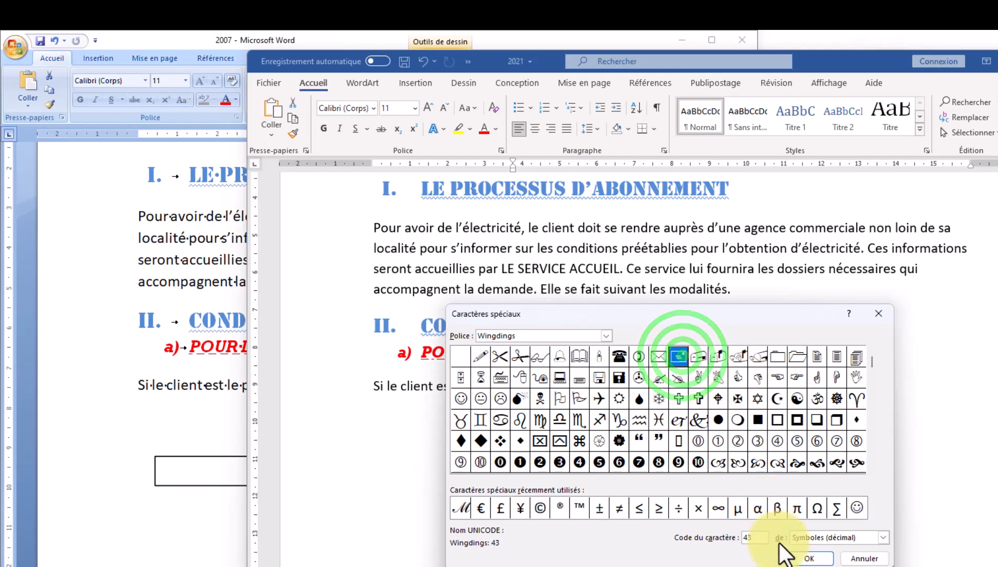
pyautogui.click(803, 560)
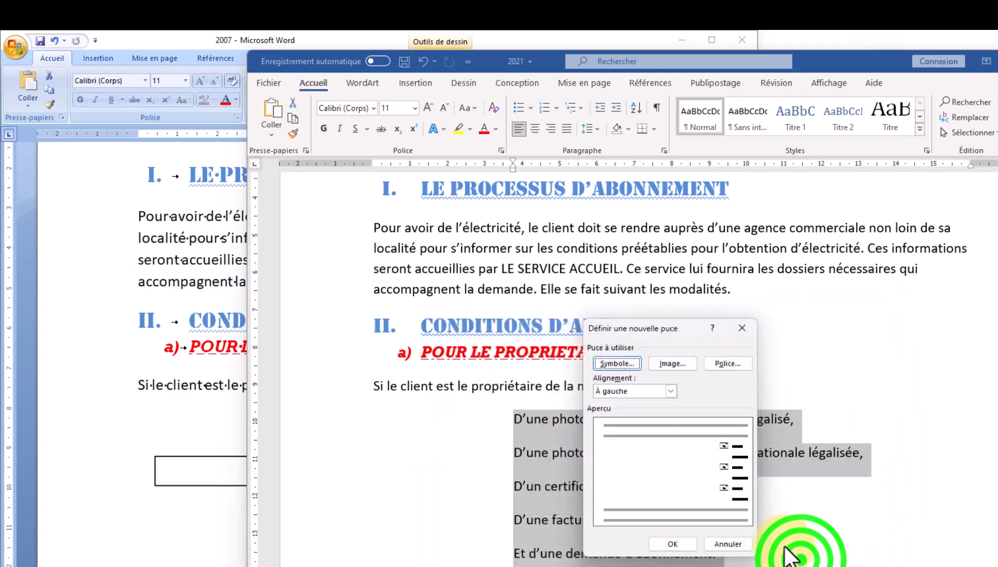
pyautogui.click(675, 544)
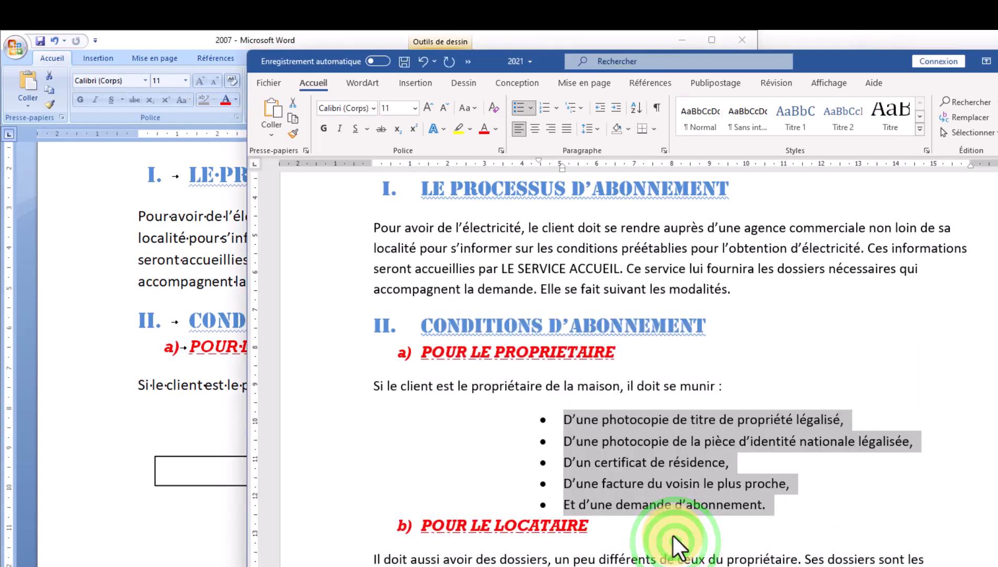
pyautogui.click(534, 108)
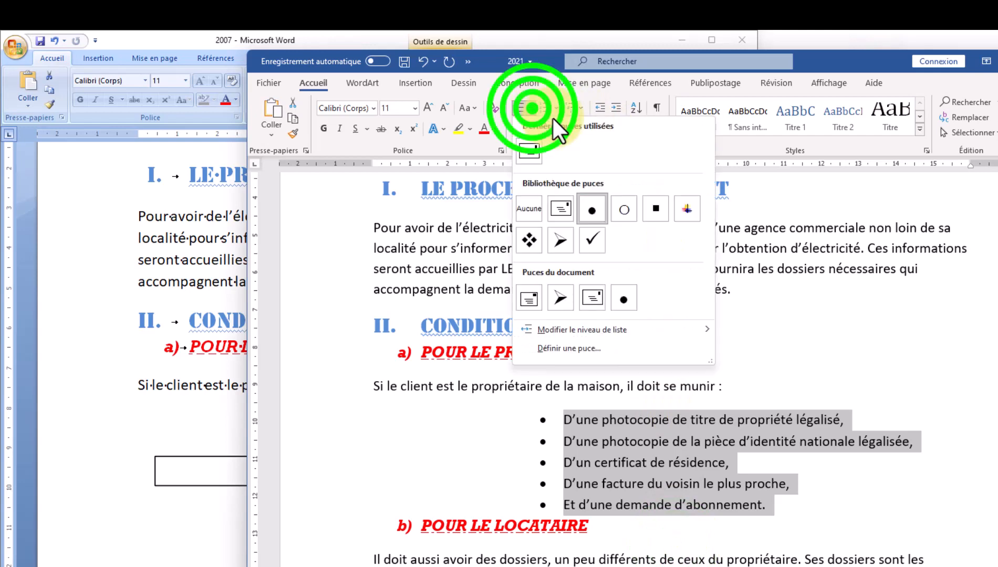
pyautogui.click(560, 211)
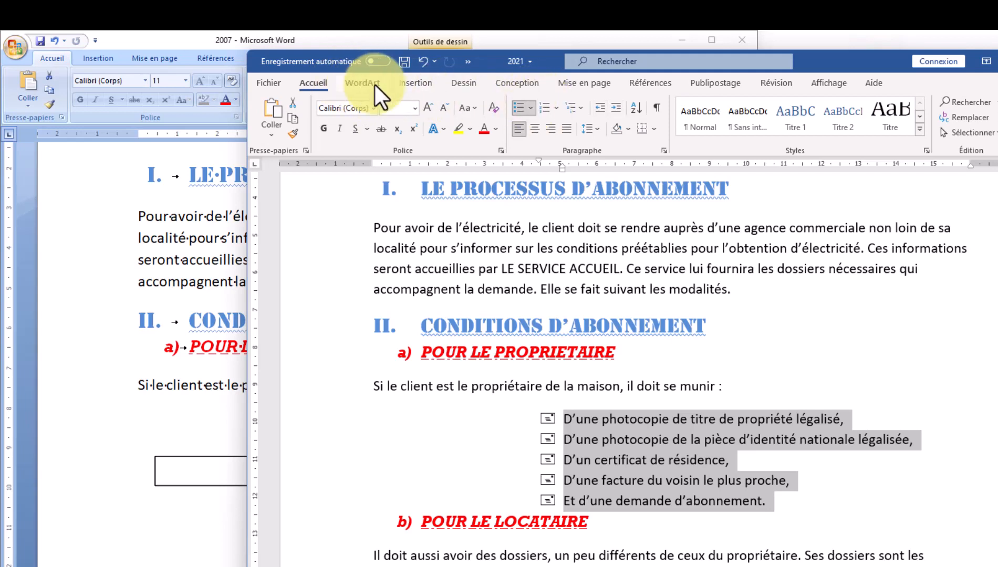
# Set the paragraph spacing after the five envelope-bulleted lines to 12 pt and their line spacing to 2,0
pyautogui.click(584, 83)
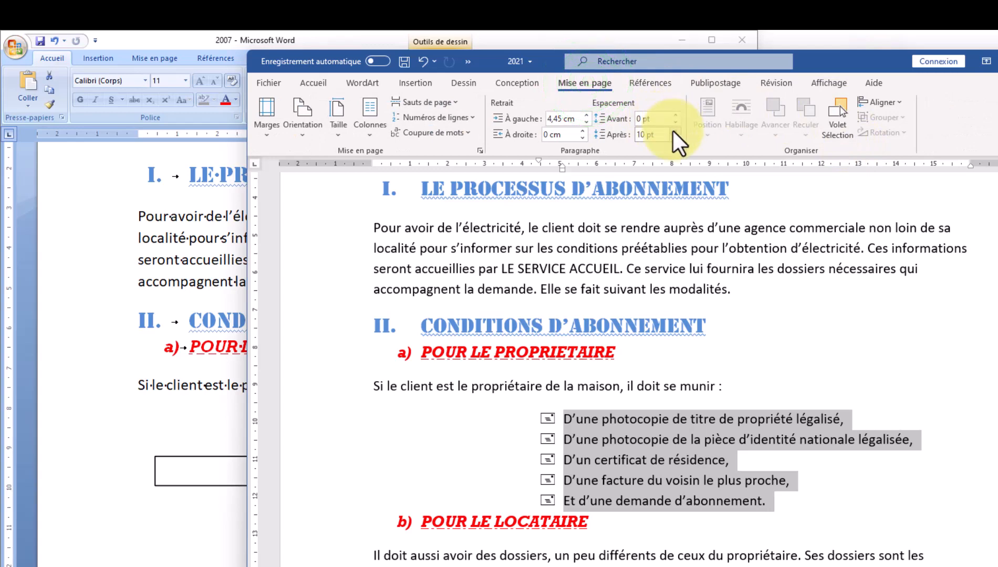
pyautogui.click(675, 131)
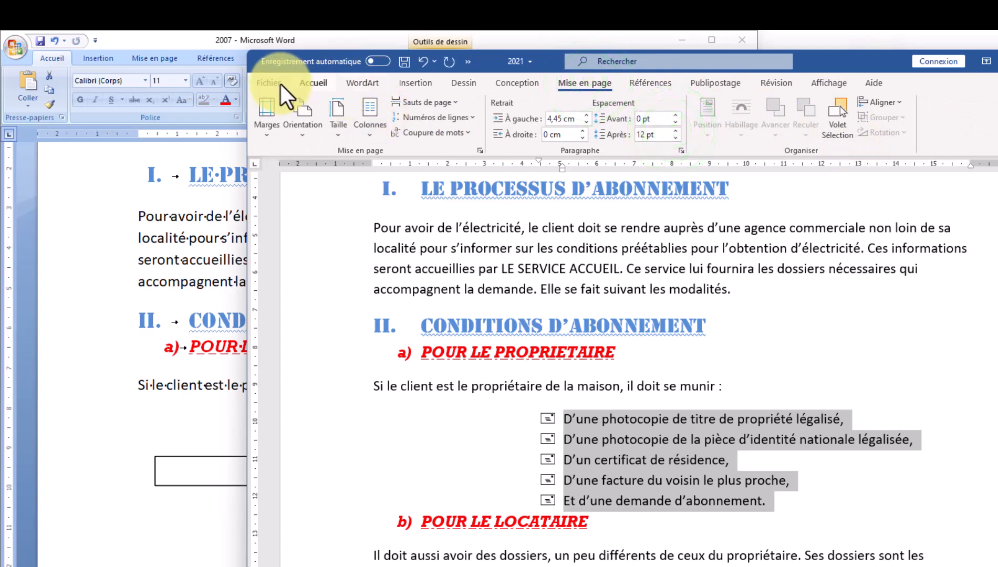
pyautogui.click(275, 83)
pyautogui.click(278, 96)
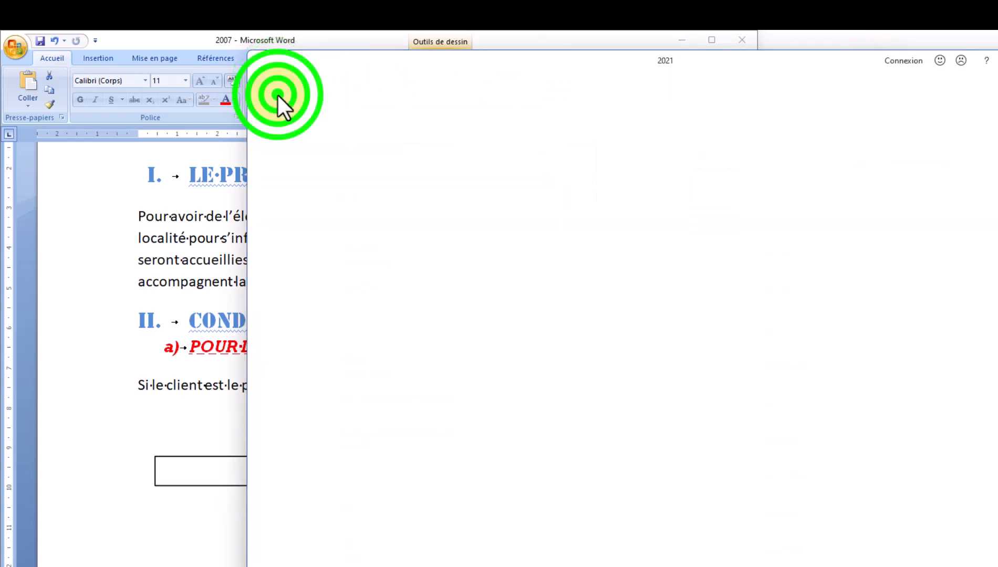
pyautogui.click(320, 83)
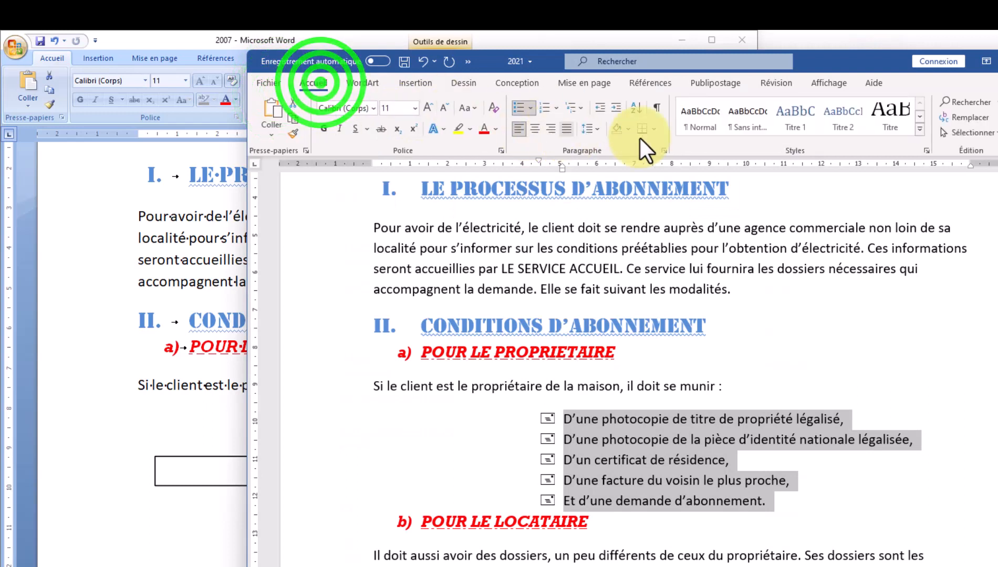
pyautogui.click(587, 131)
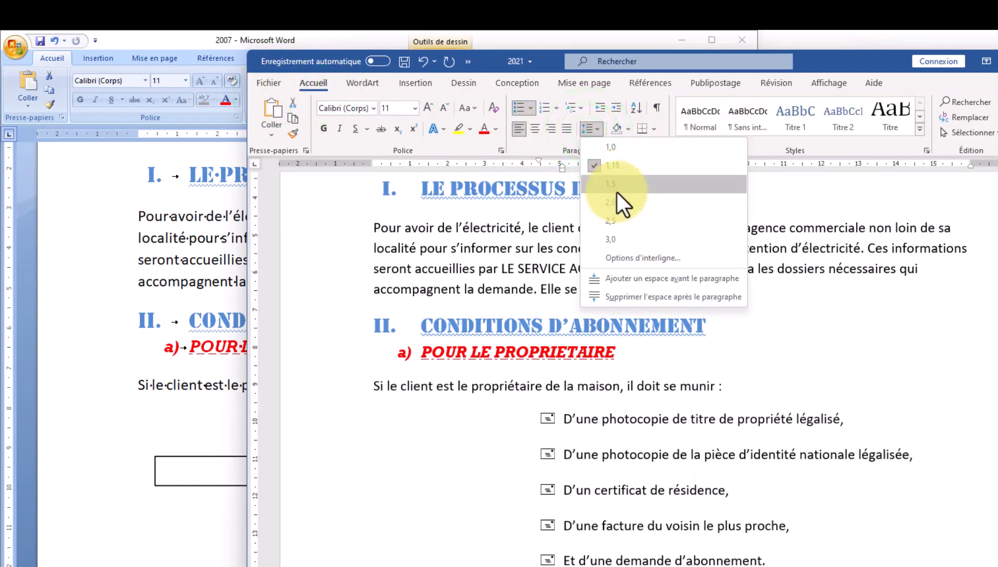
pyautogui.click(617, 189)
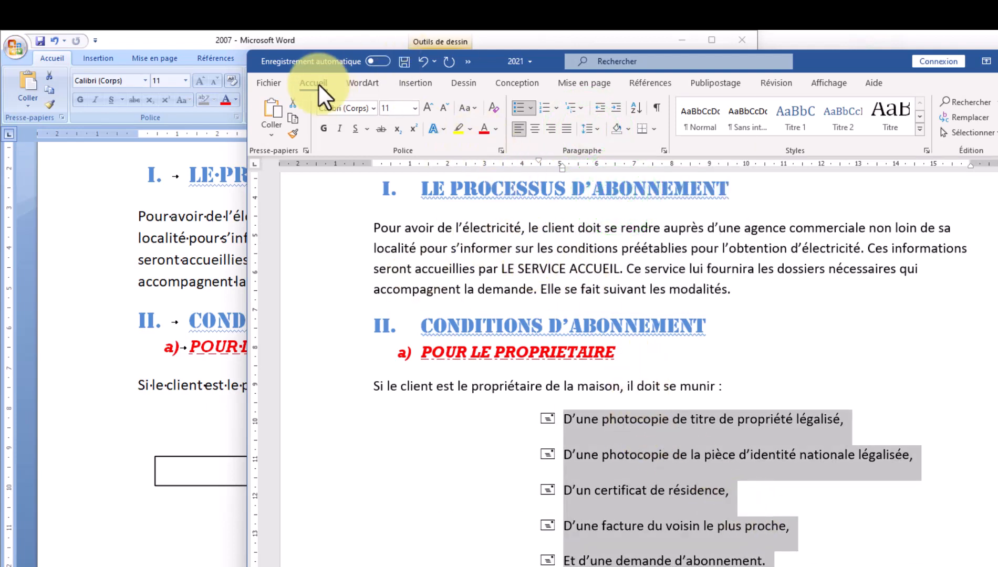
# Draw a tall, narrow left brace just before the envelope bullets, spanning all five lines
pyautogui.click(356, 89)
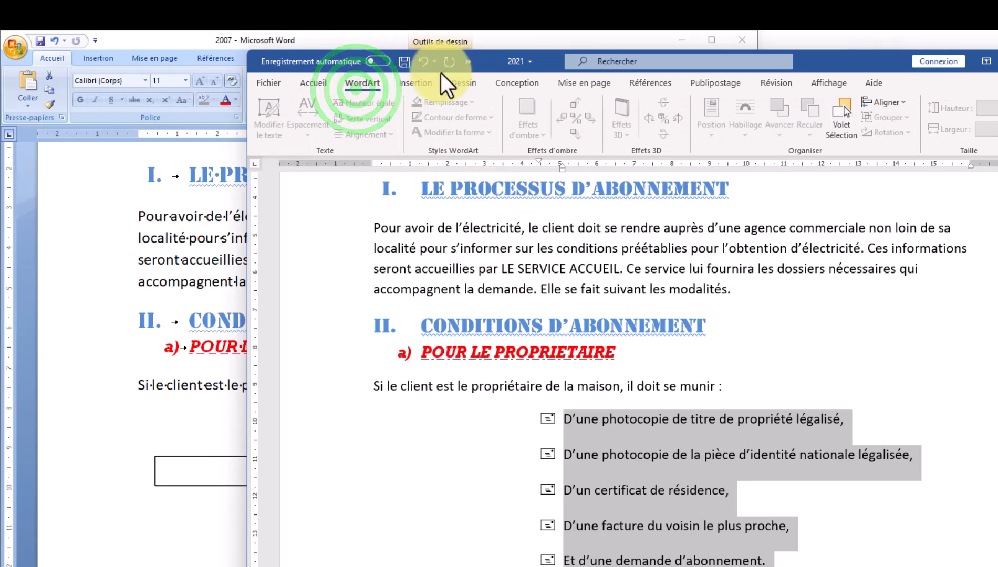
pyautogui.click(418, 82)
pyautogui.click(437, 103)
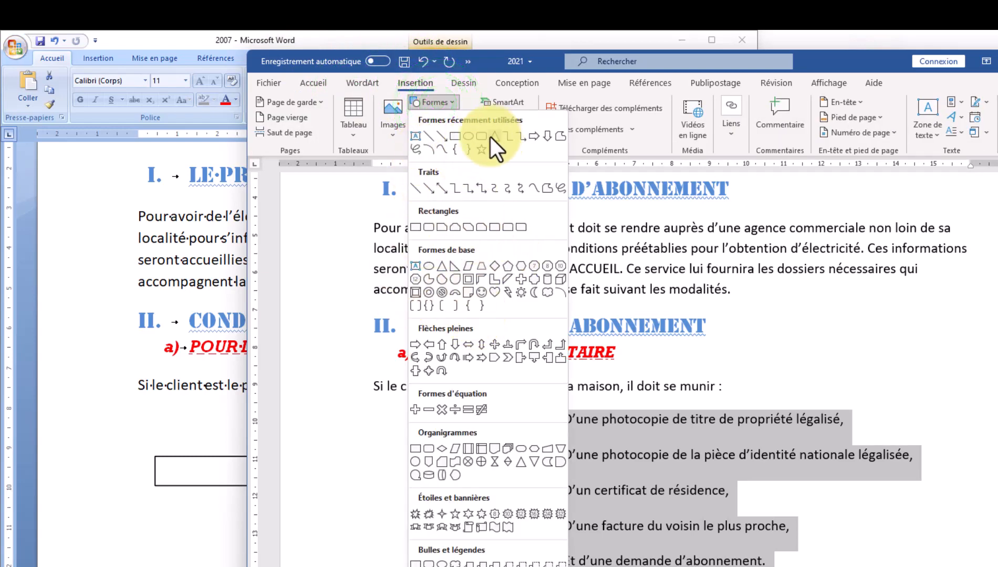
pyautogui.click(453, 152)
pyautogui.moveTo(525, 412); pyautogui.dragTo(520, 562)
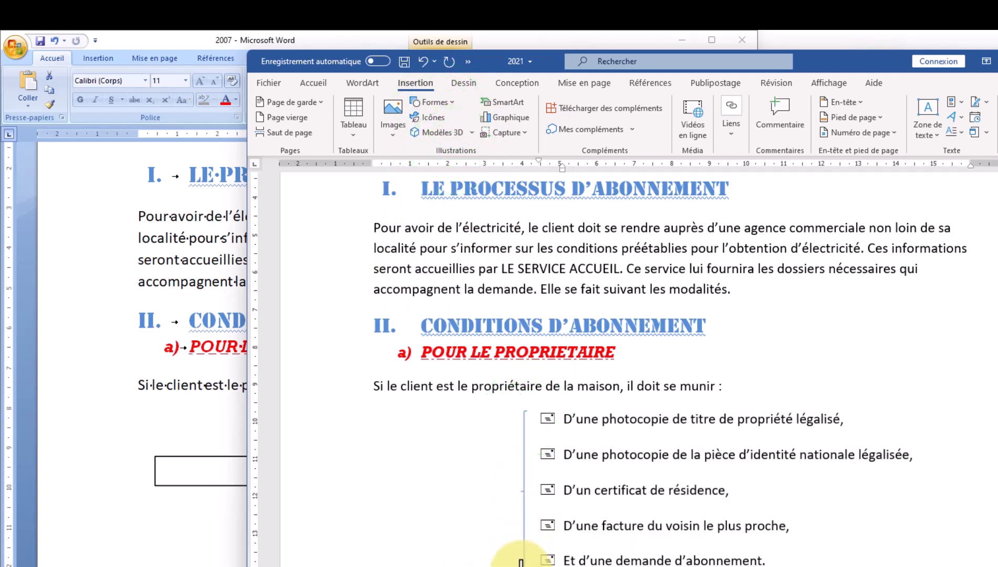
# Draw a right block arrow in front of the left brace, with its tip near the brace's middle
pyautogui.click(400, 81)
pyautogui.click(446, 99)
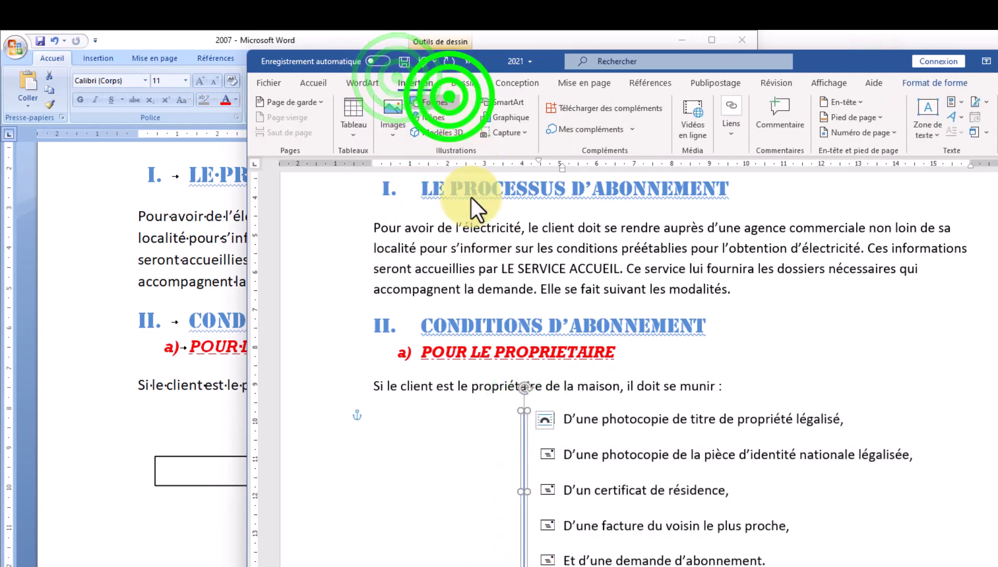
pyautogui.click(411, 345)
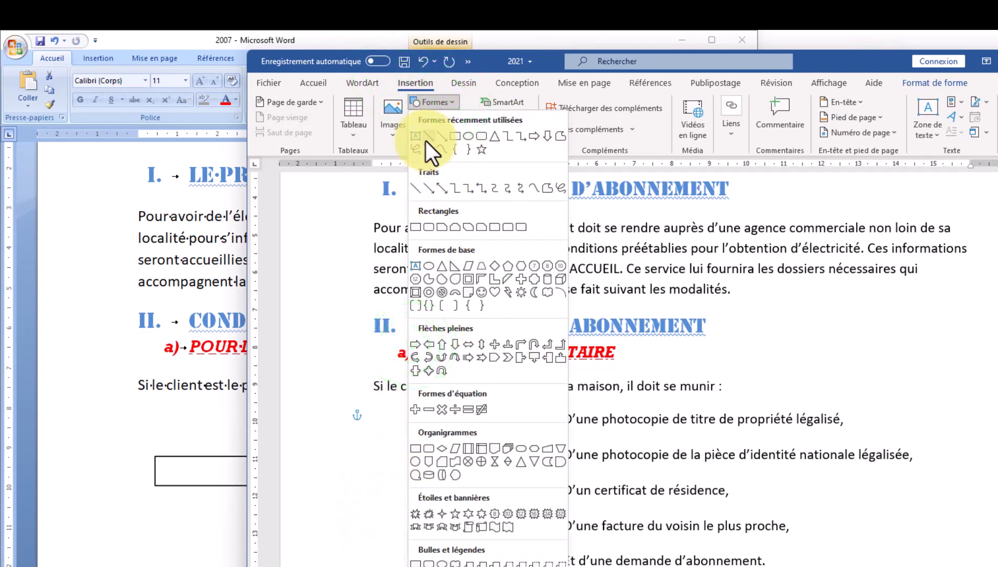
pyautogui.click(415, 343)
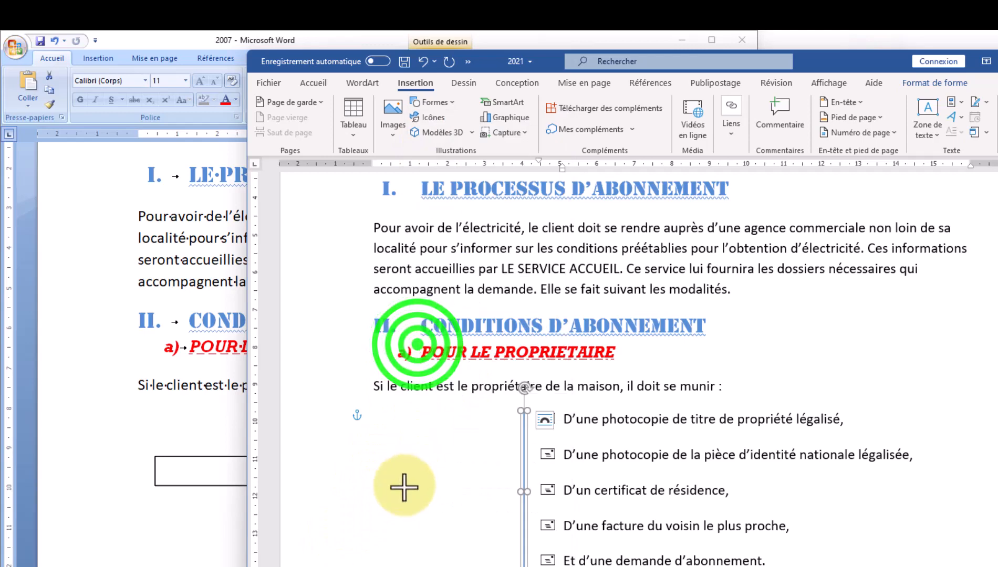
pyautogui.moveTo(361, 456); pyautogui.dragTo(503, 530)
pyautogui.click(525, 492)
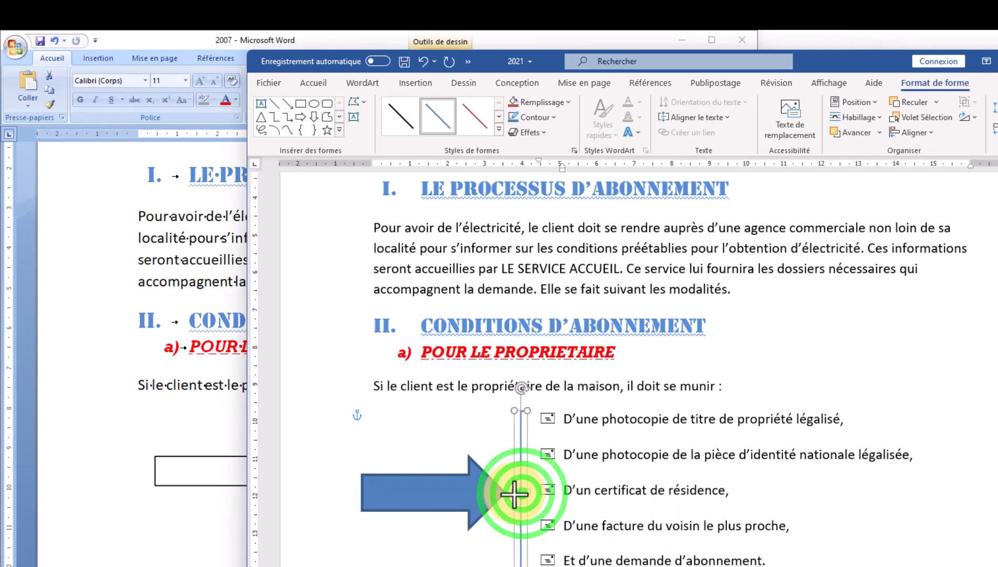
pyautogui.click(627, 478)
pyautogui.click(468, 515)
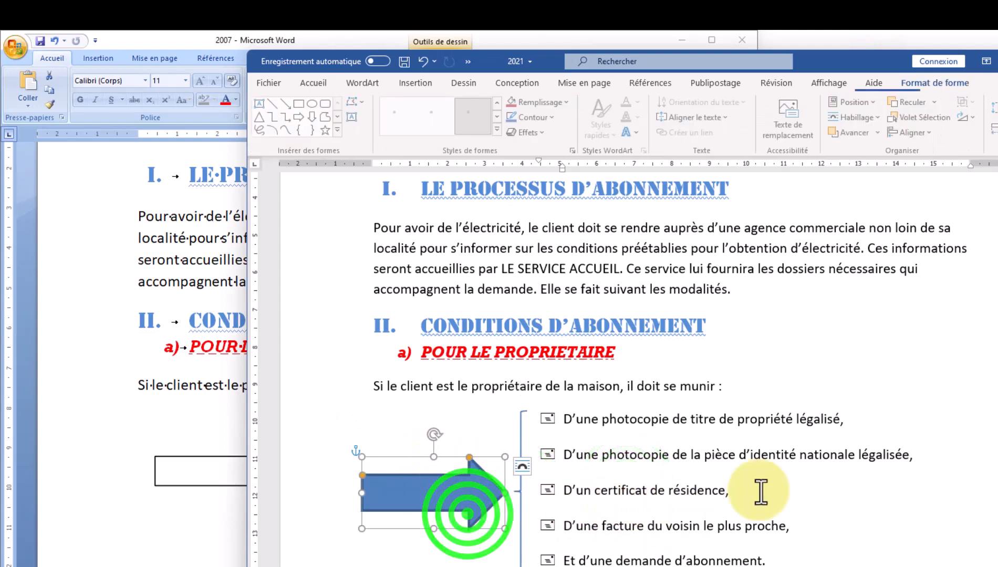
# Switch to the 2007 document and select the block arrow beside its brace
pyautogui.click(213, 479)
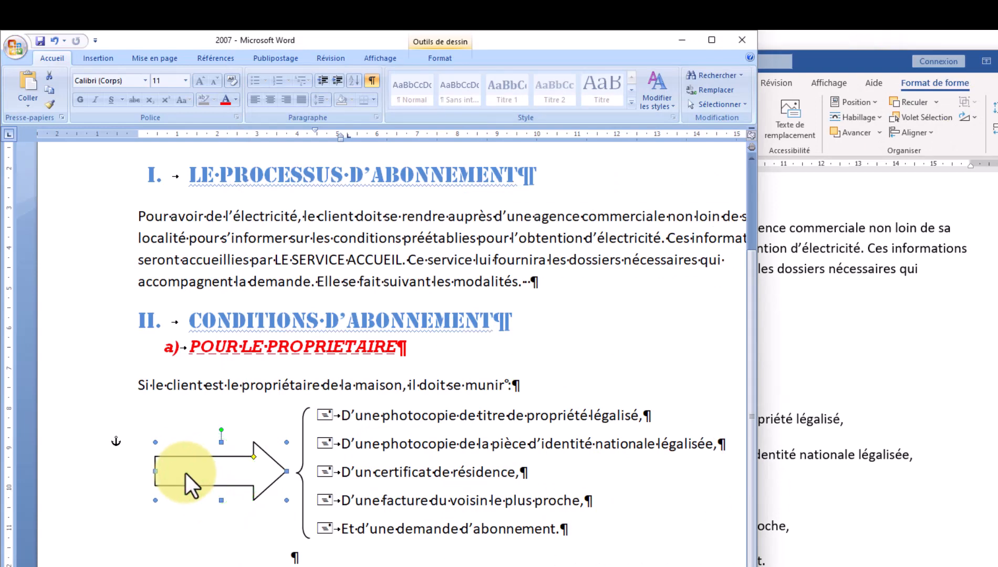
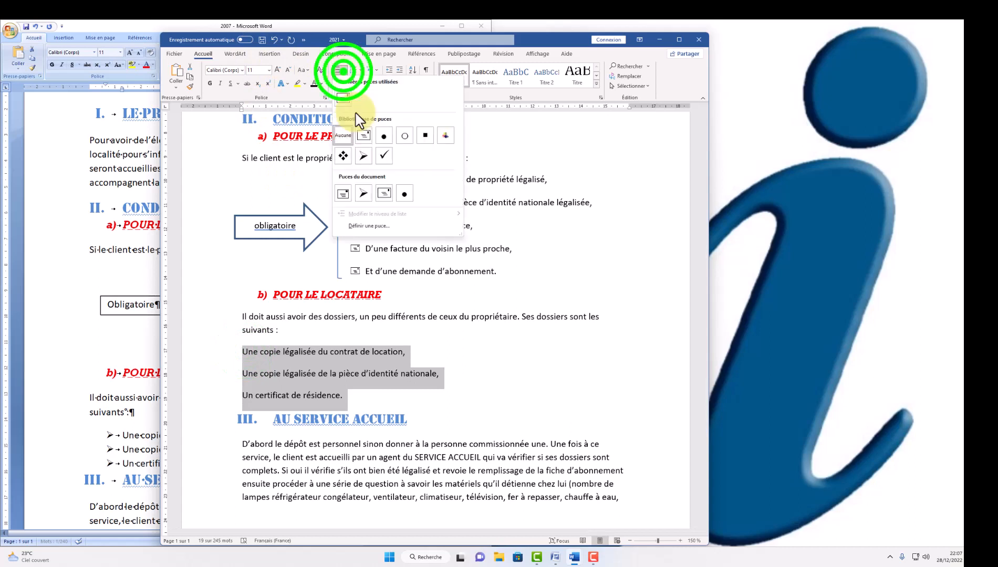
# Apply the arrowhead bullet from the bullet library to the three document lines under POUR LE LOCATAIRE
pyautogui.click(359, 153)
pyautogui.click(443, 250)
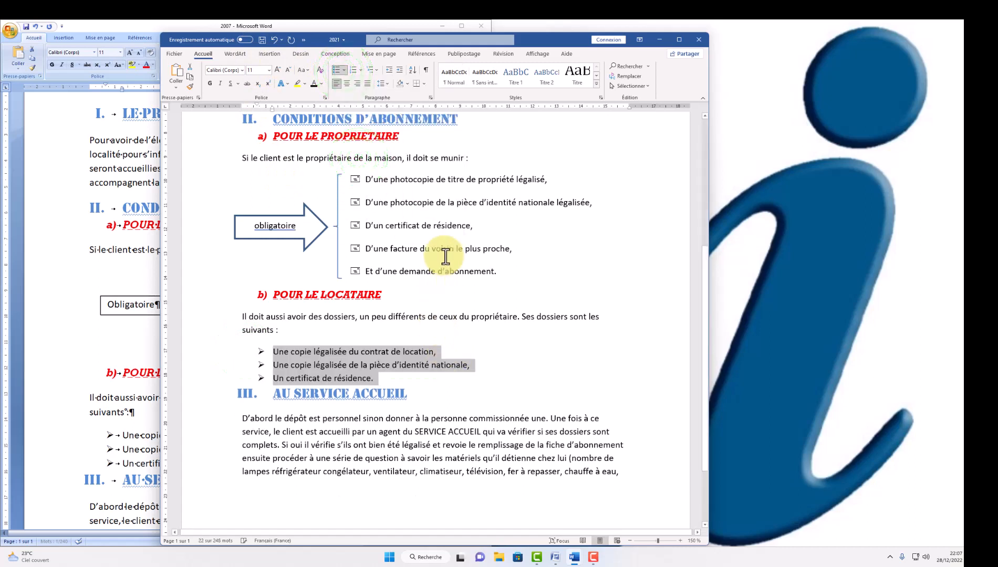
# Set the font of the paragraph under AU SERVICE ACCUEIL to Cambria, the theme's heading font
pyautogui.moveTo(242, 419); pyautogui.dragTo(735, 494)
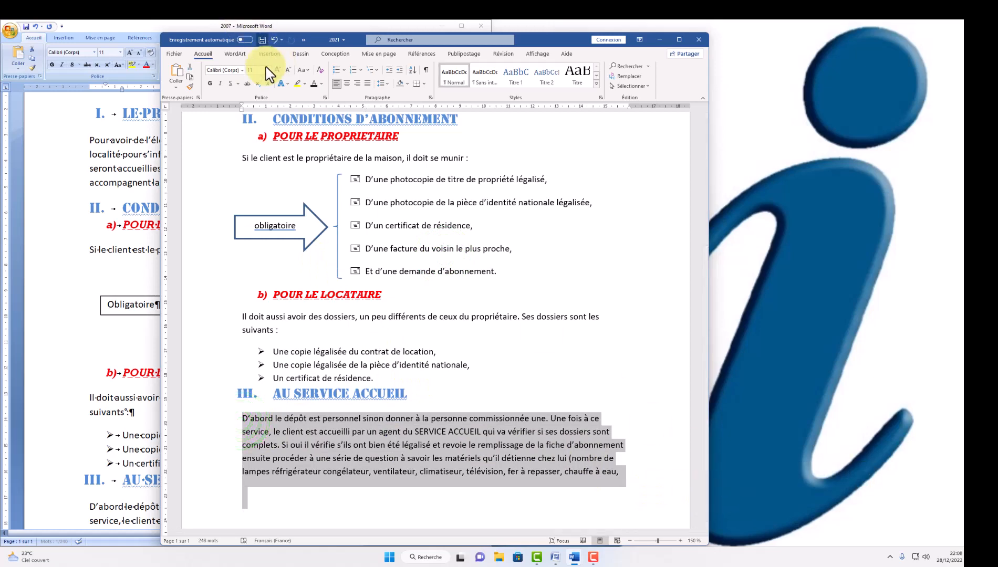
pyautogui.click(242, 71)
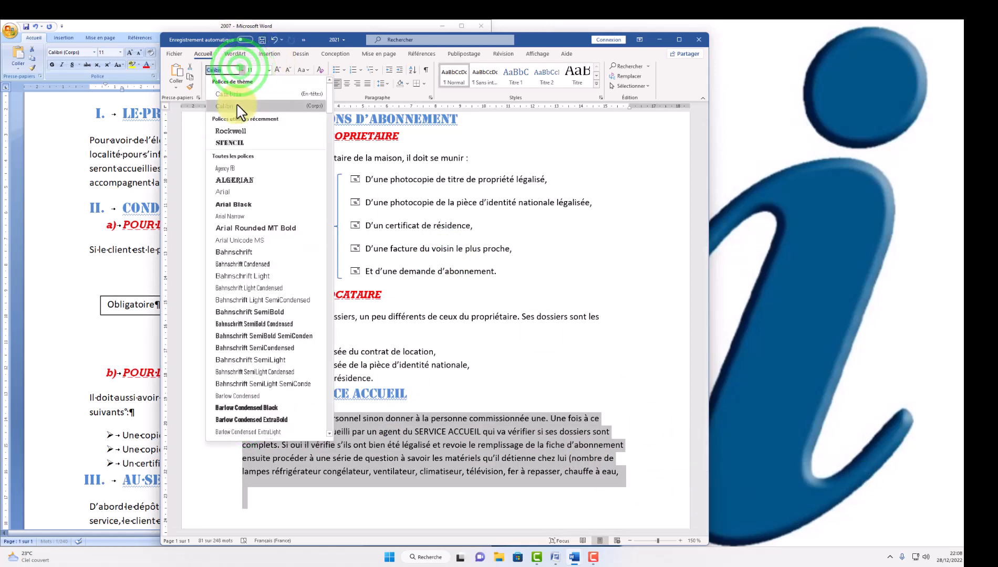
pyautogui.click(235, 95)
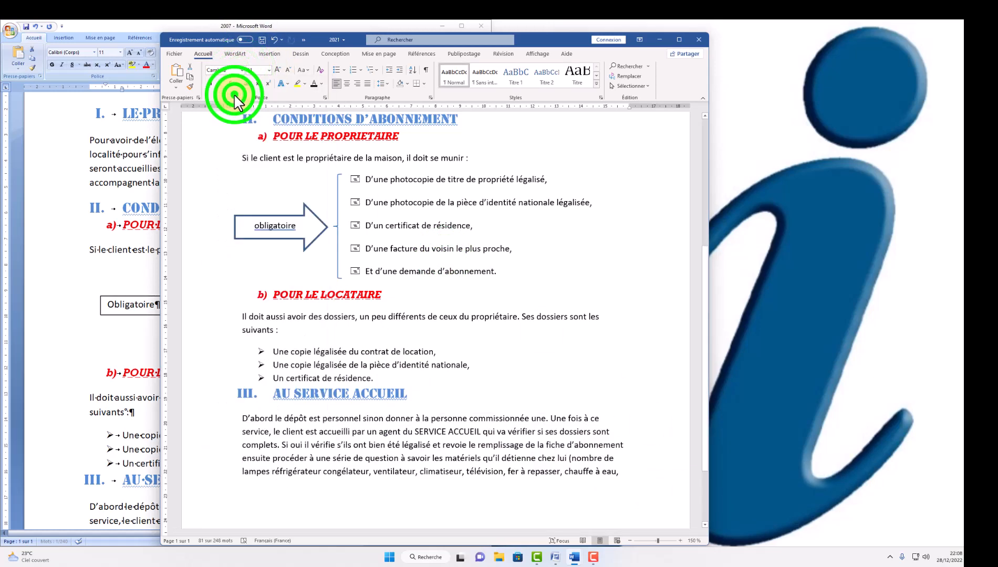
# Italicize and justify the paragraph under AU SERVICE ACCUEIL in the 2021 document
pyautogui.click(221, 85)
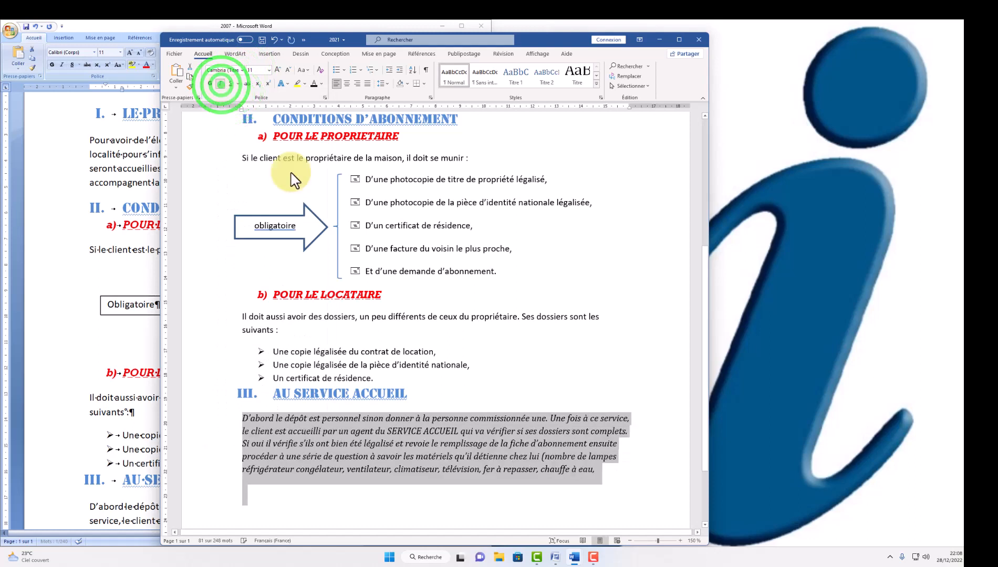
pyautogui.click(311, 414)
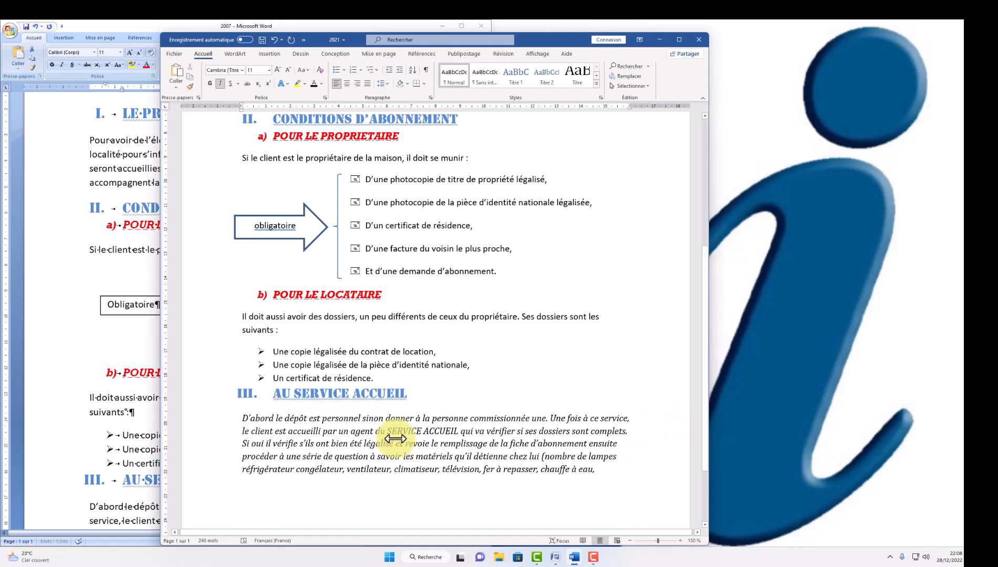
pyautogui.moveTo(242, 418); pyautogui.dragTo(610, 476)
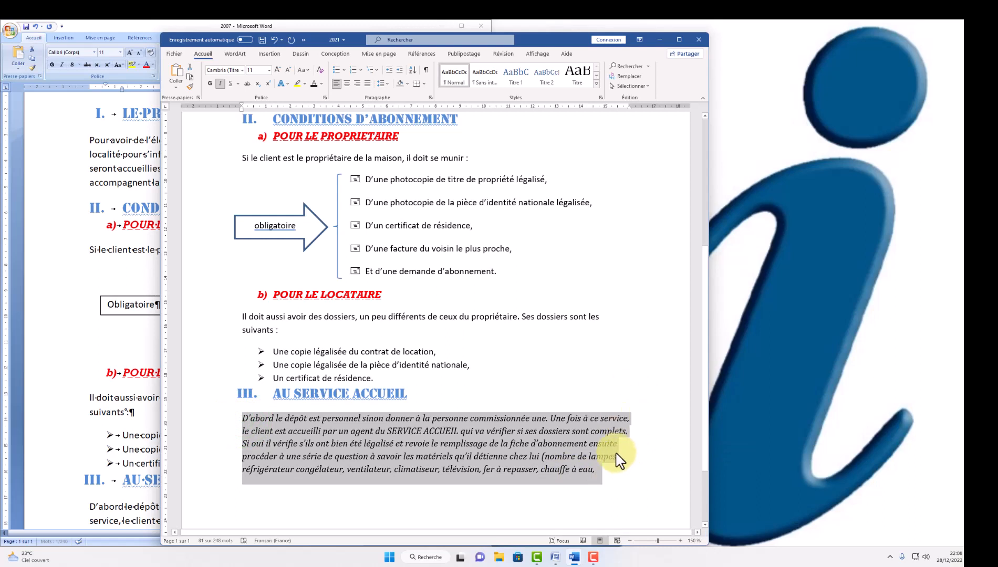
pyautogui.click(367, 81)
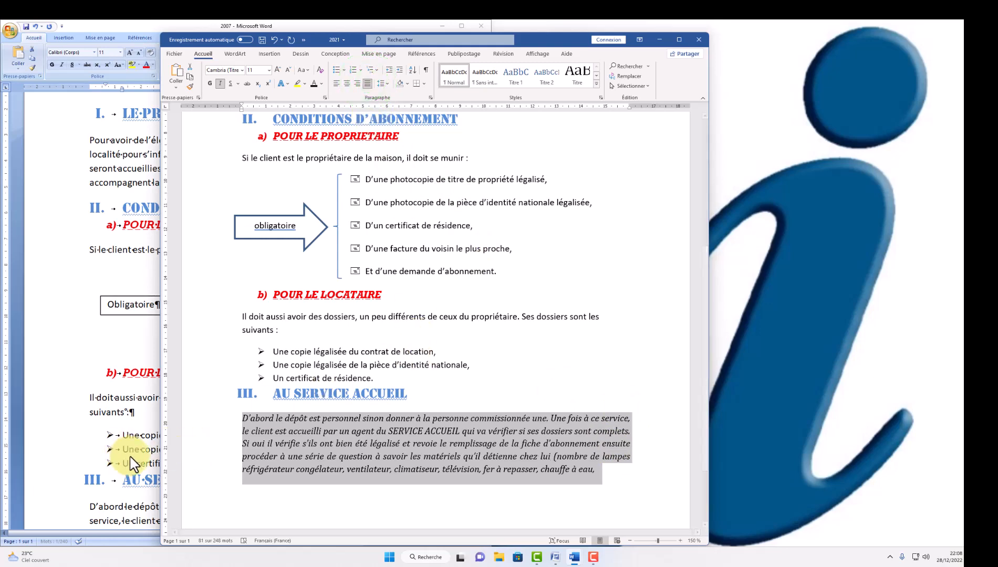
# Switch to the 2007 document and justify the paragraph under AU SERVICE ACCUEIL
pyautogui.click(127, 517)
pyautogui.scroll(-3, 183, 481)
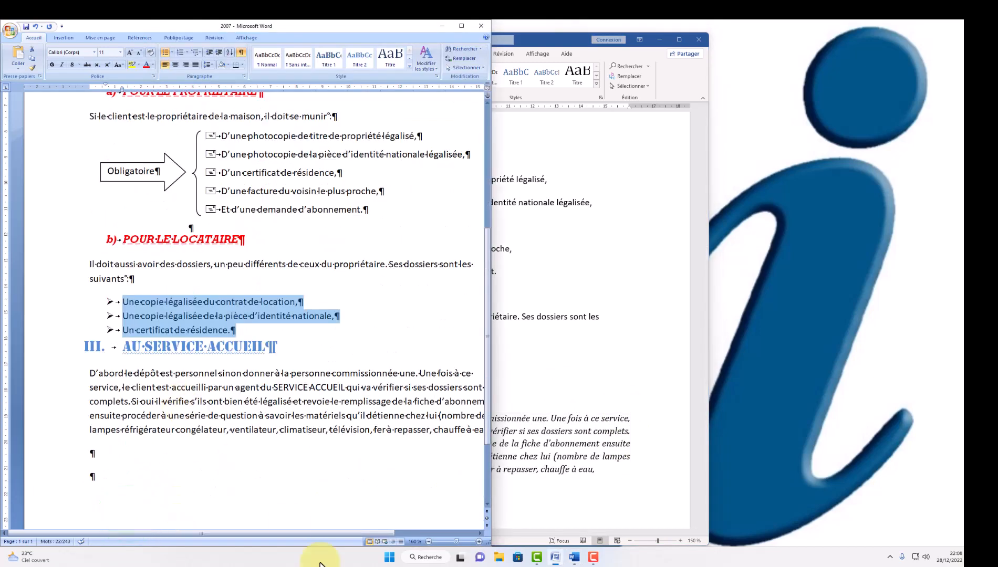
pyautogui.moveTo(302, 533); pyautogui.dragTo(350, 540)
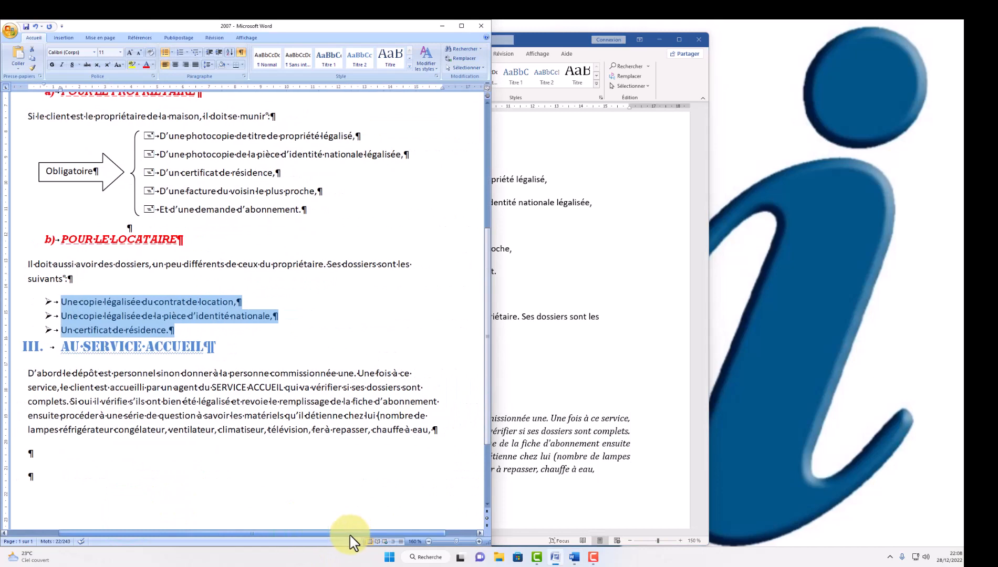
pyautogui.click(84, 393)
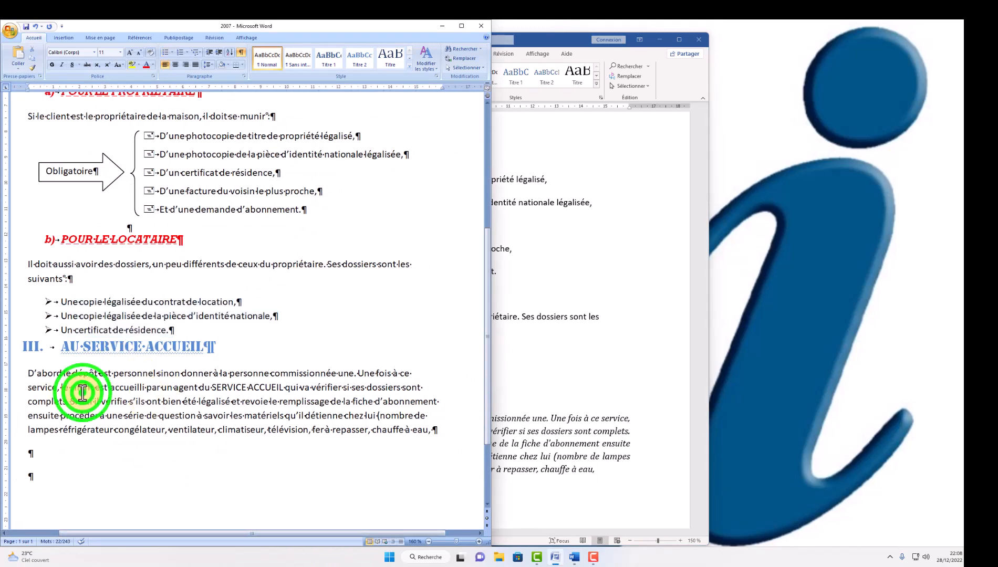
pyautogui.click(32, 374)
pyautogui.click(195, 406)
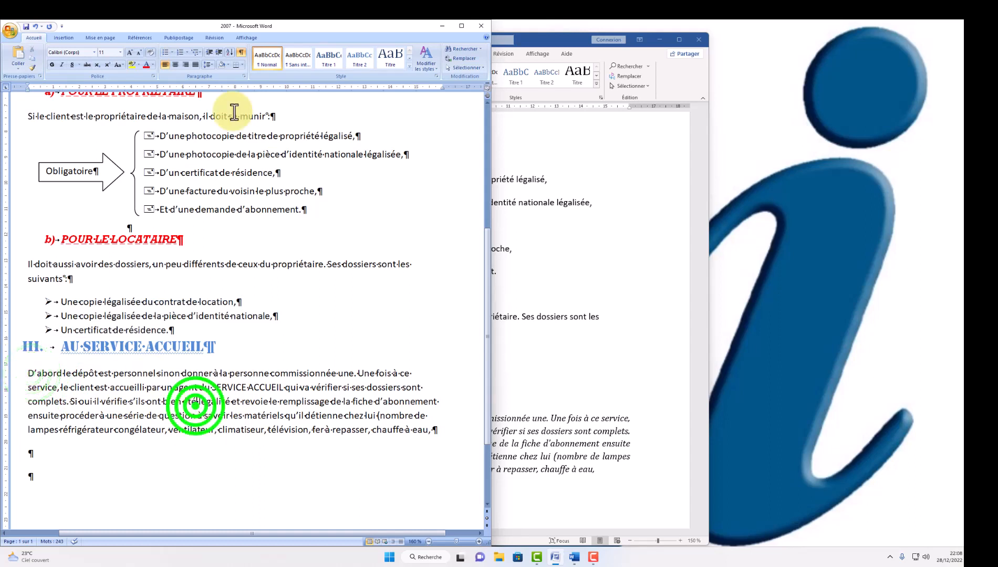
pyautogui.click(195, 65)
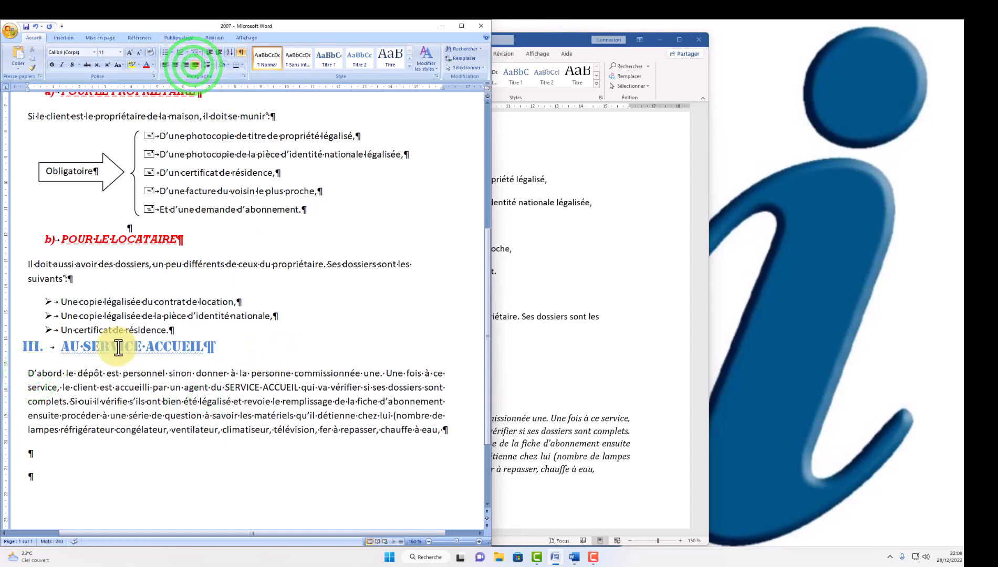
# Set the AU SERVICE ACCUEIL paragraph to italic Cambria, the theme's heading font, and hide the formatting marks
pyautogui.tripleClick(46, 387)
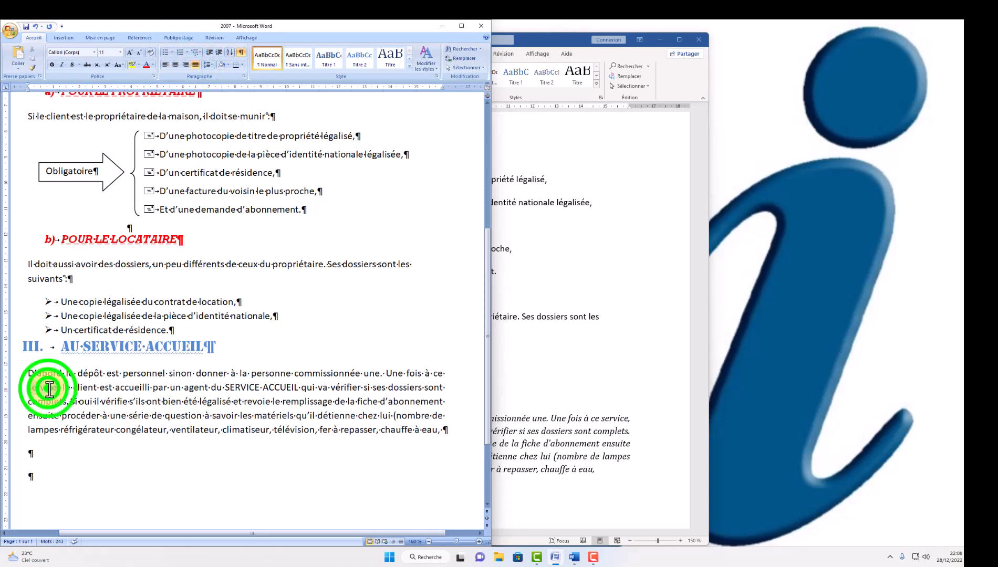
pyautogui.click(94, 52)
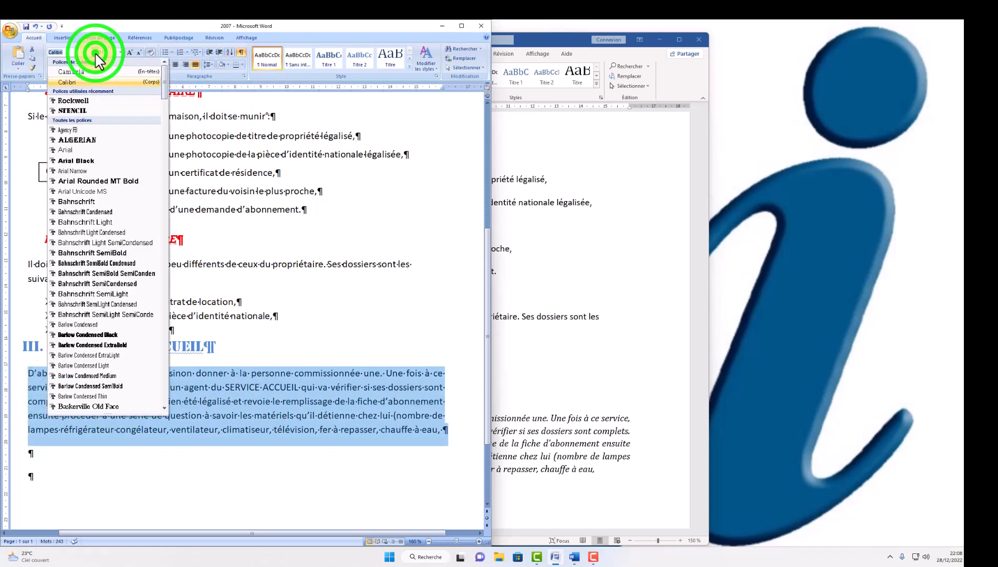
pyautogui.click(79, 73)
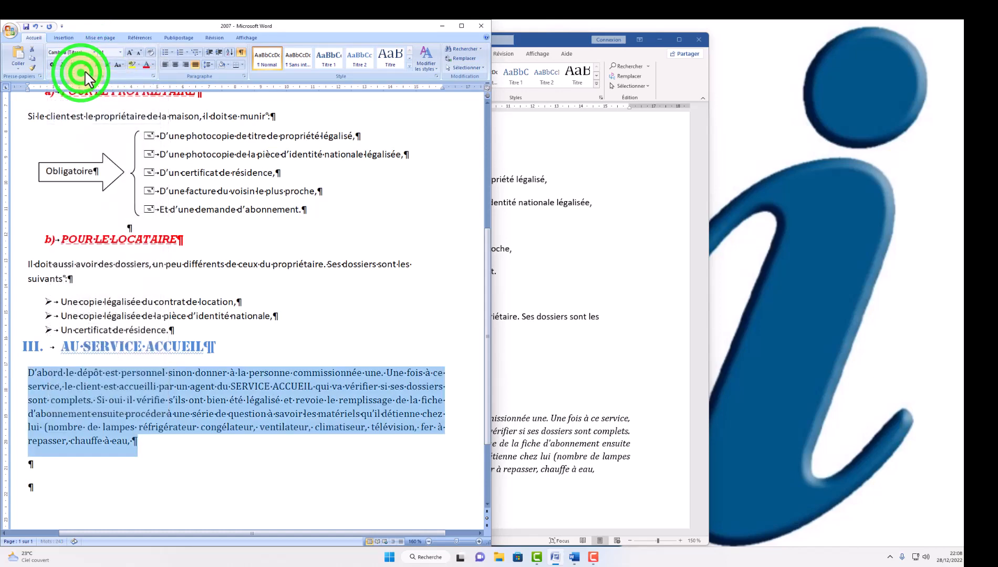
pyautogui.click(61, 64)
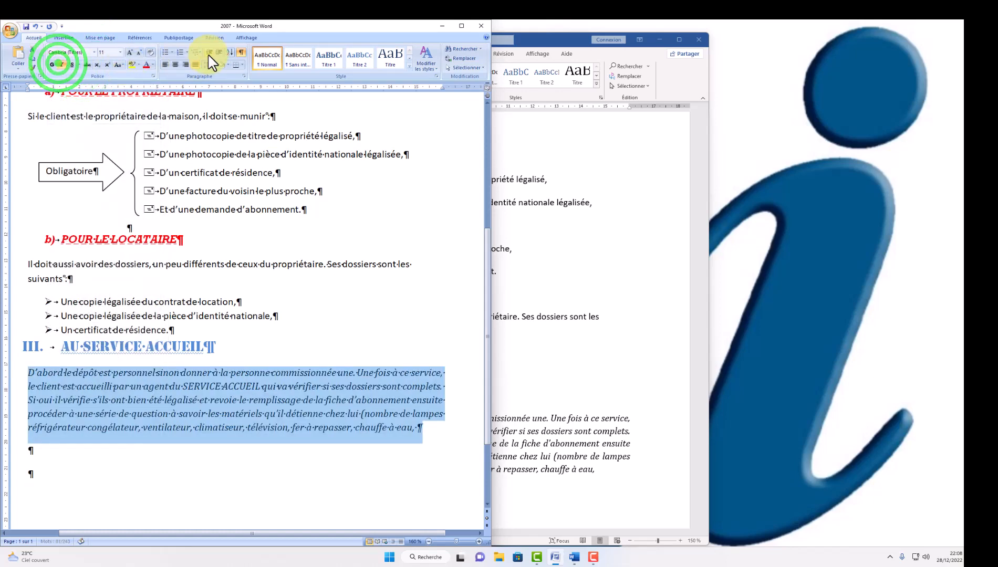
pyautogui.click(243, 52)
pyautogui.click(323, 334)
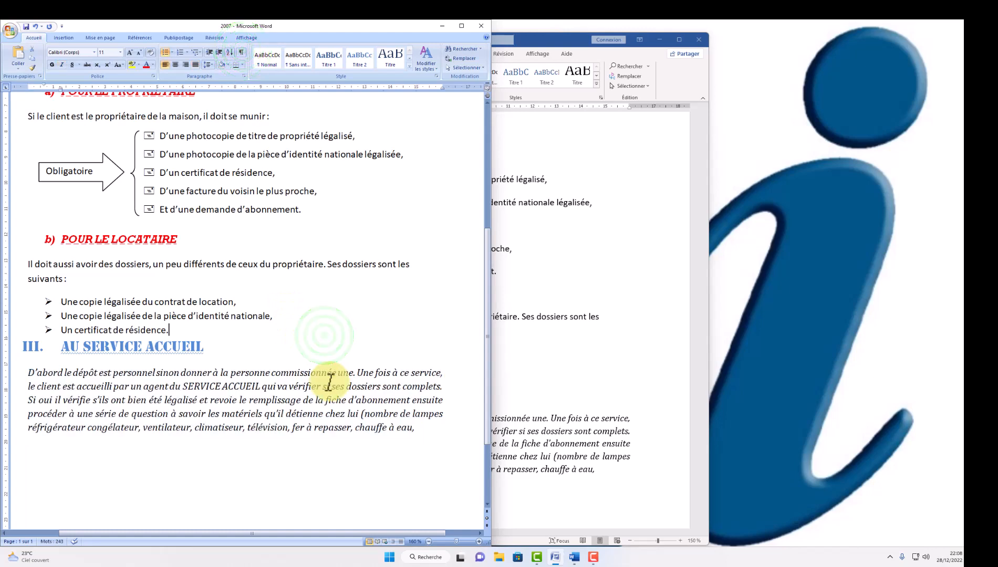
# Justify the paragraph under LE PROCESSUS D'ABONNEMENT in the 2007 document
pyautogui.scroll(4, 330, 379)
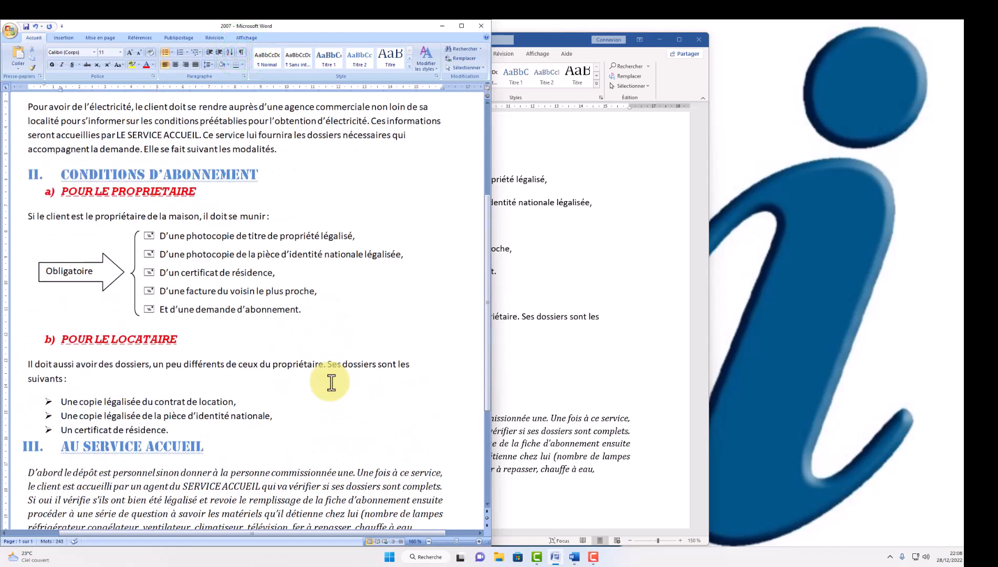
pyautogui.scroll(3, 330, 379)
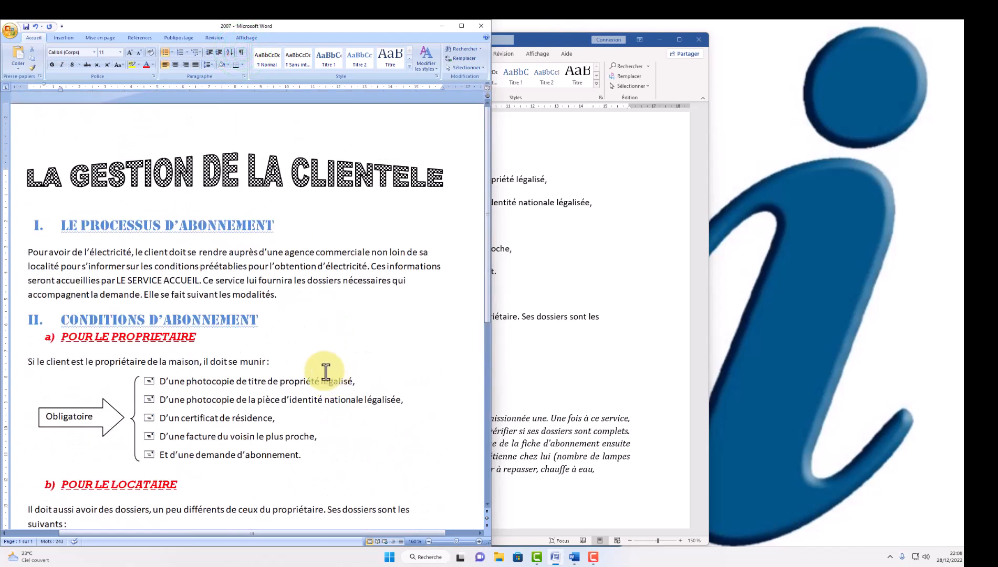
pyautogui.tripleClick(94, 254)
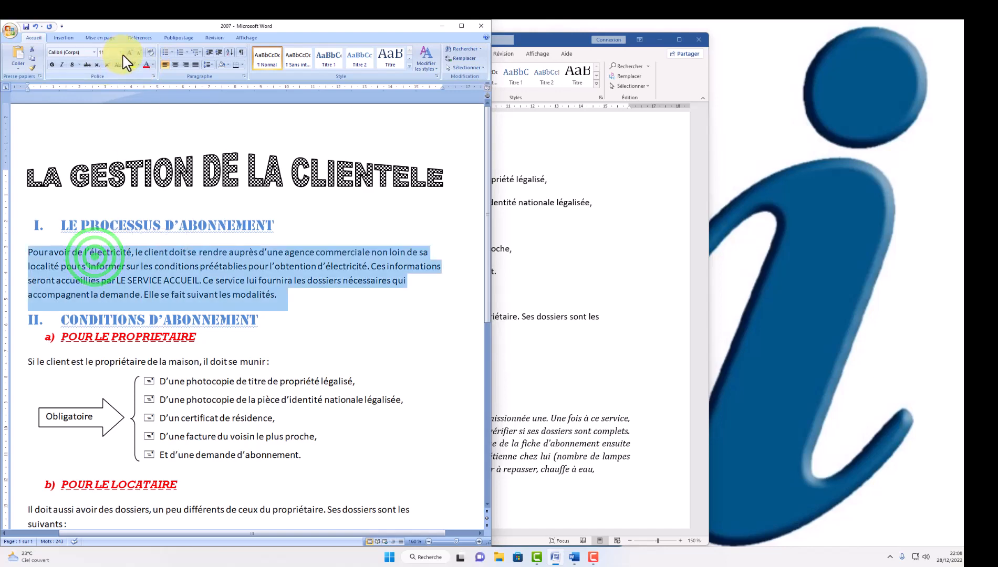
pyautogui.click(196, 64)
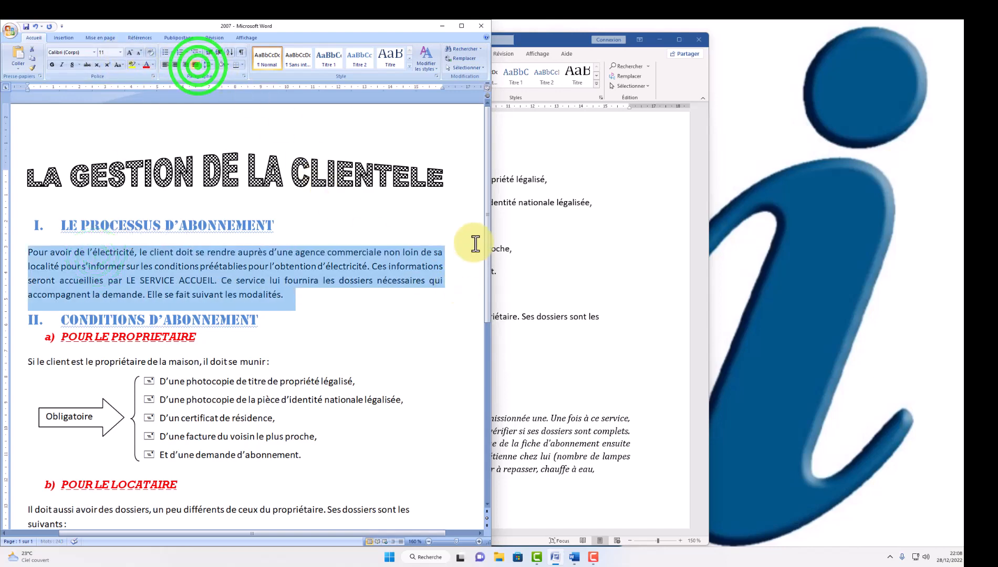
# Switch to the 2021 document and justify its paragraph under LE PROCESSUS D'ABONNEMENT
pyautogui.click(542, 195)
pyautogui.scroll(-3, 381, 223)
pyautogui.scroll(7, 383, 242)
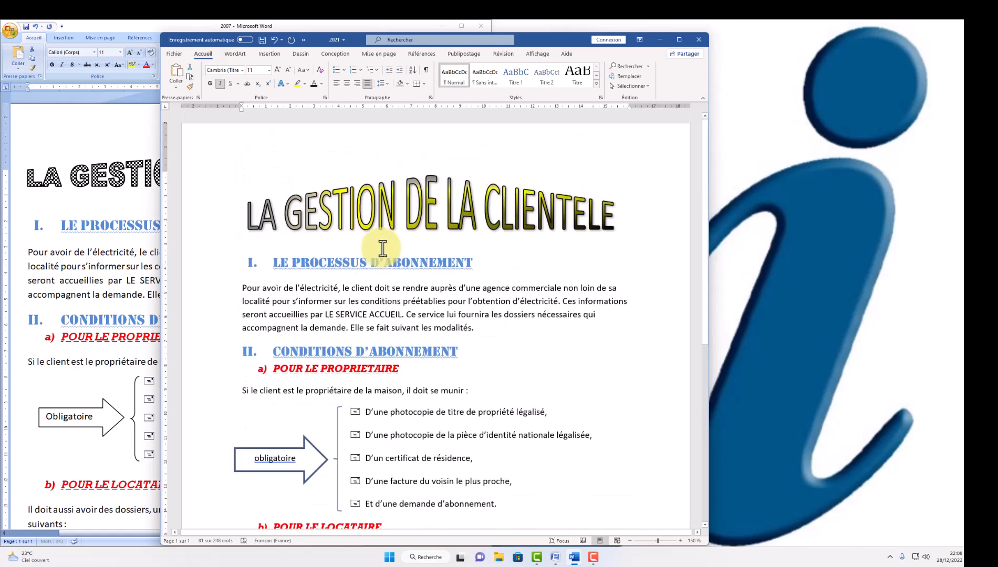
pyautogui.click(297, 294)
pyautogui.tripleClick(297, 294)
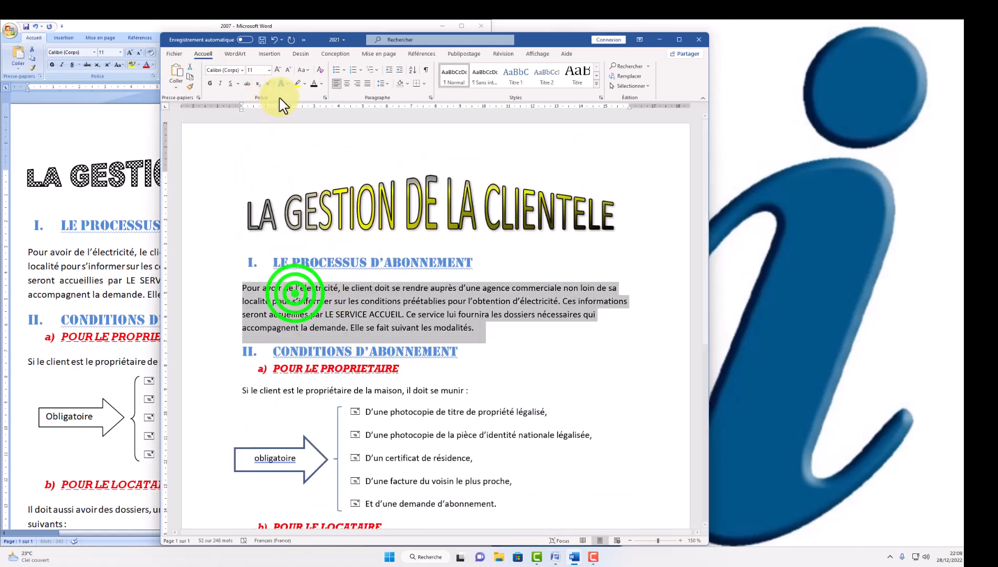
pyautogui.click(334, 299)
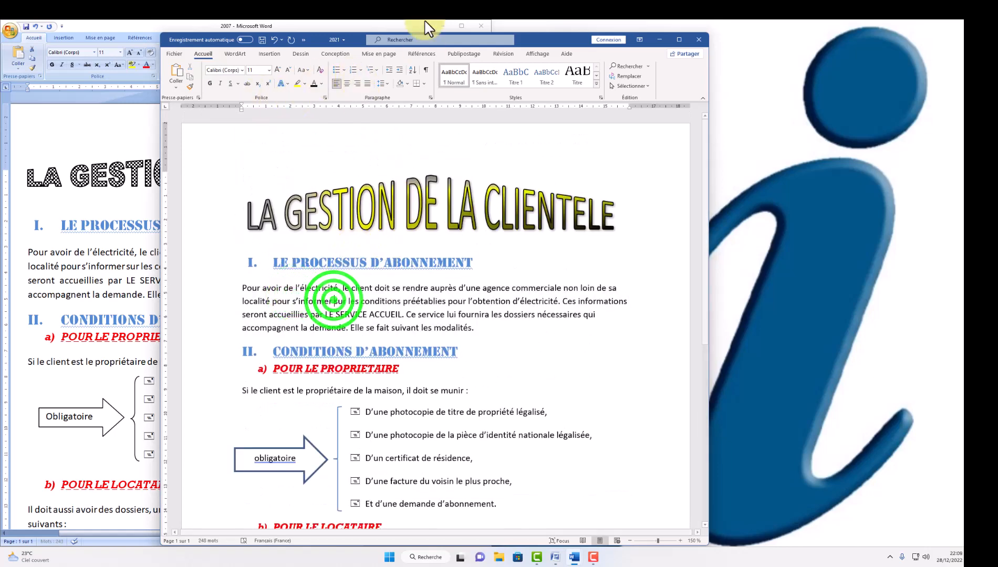
pyautogui.click(367, 83)
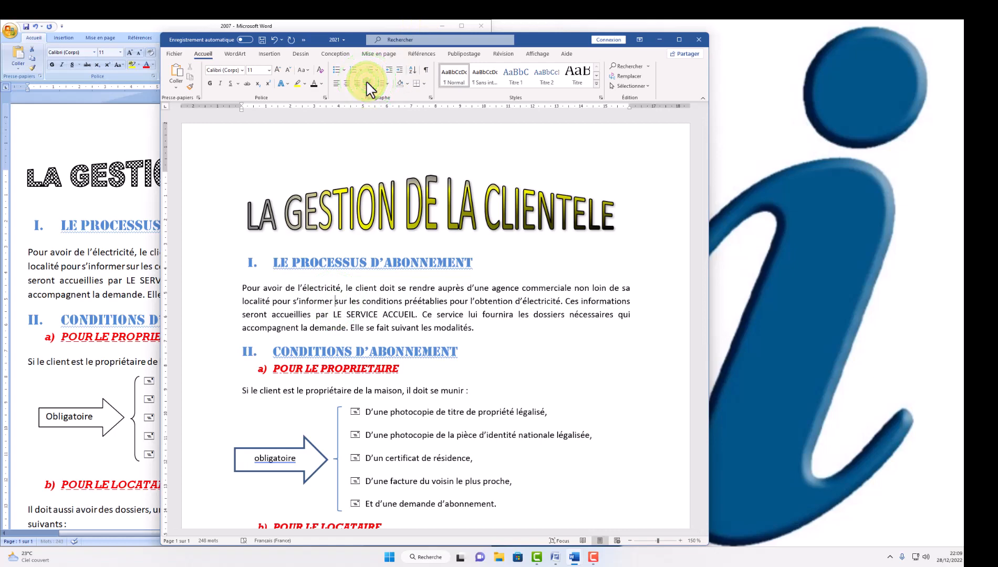
# In the 2007 document, turn the P of "Pour avoir" under LE PROCESSUS D'ABONNEMENT into a drop cap set within the text
pyautogui.tripleClick(29, 245)
pyautogui.click(28, 246)
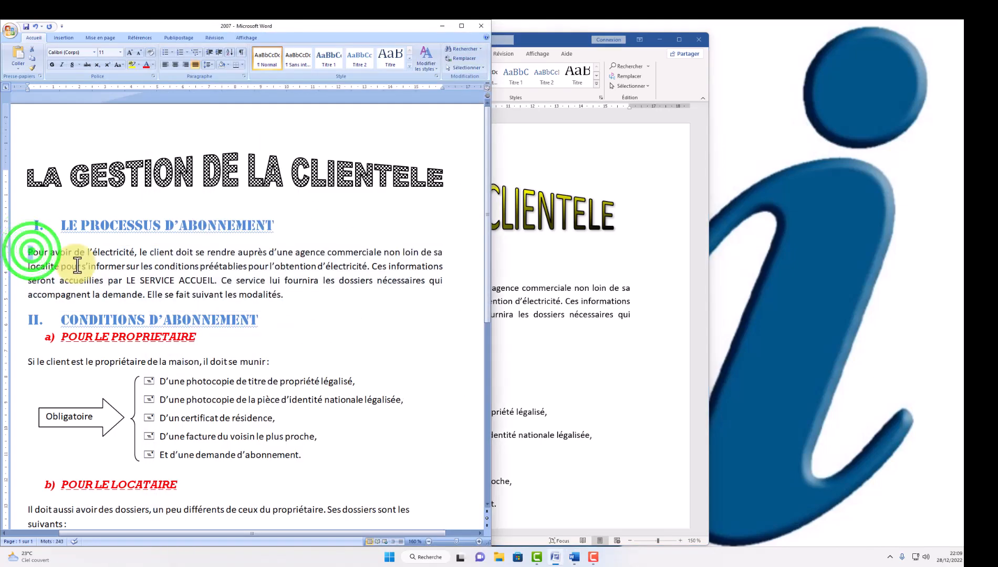
pyautogui.hotkey('shift', 'Right')
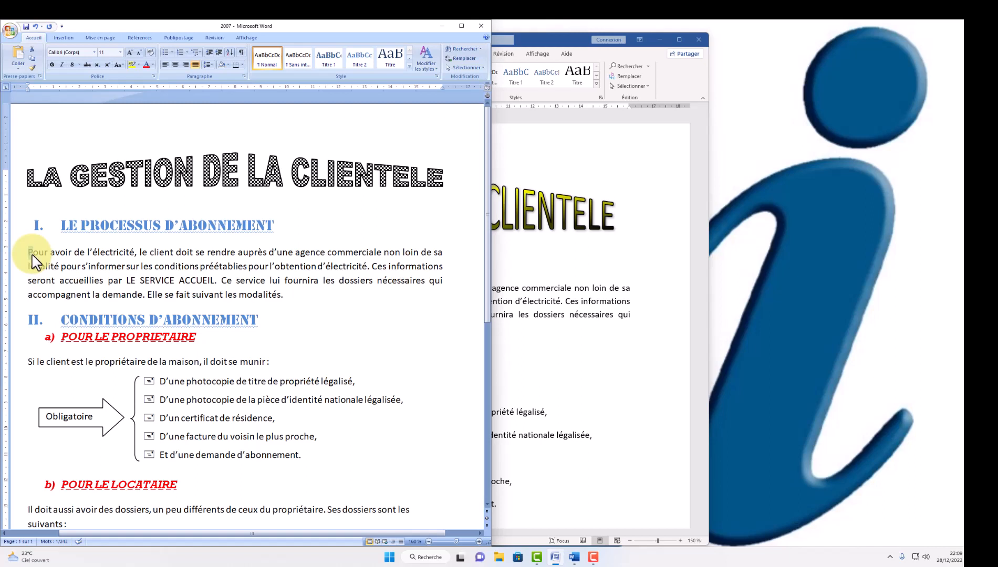
pyautogui.click(65, 38)
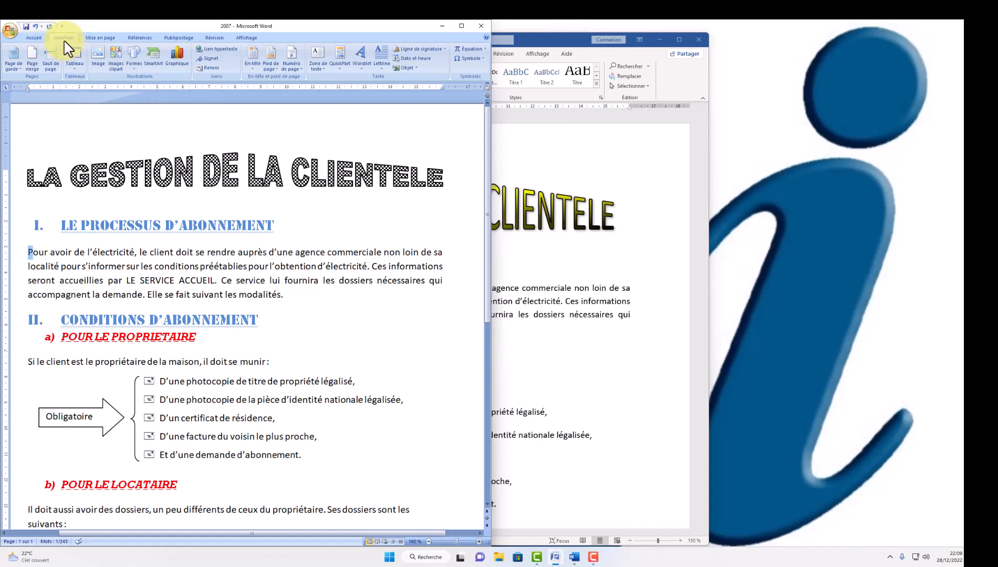
pyautogui.click(378, 69)
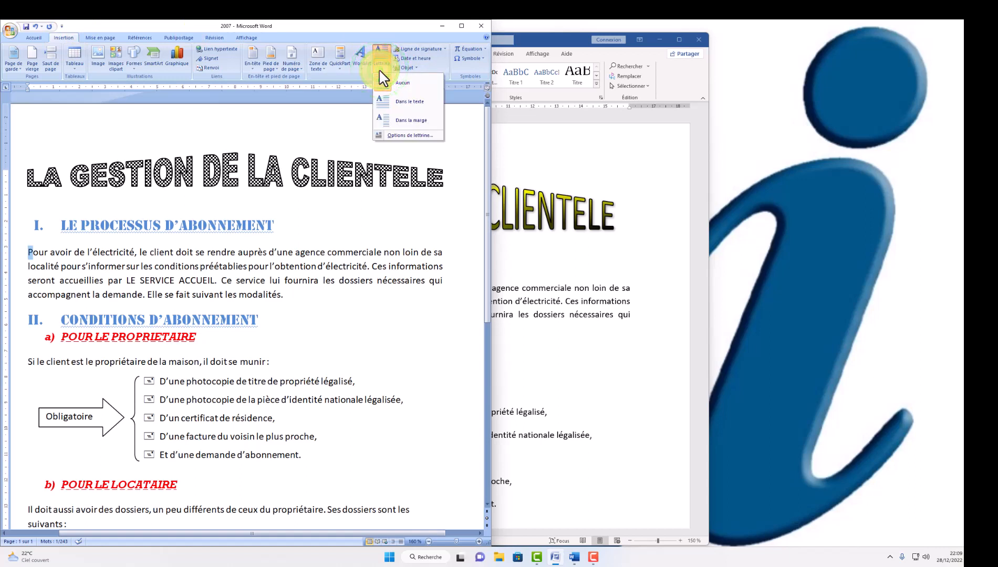
pyautogui.click(389, 102)
# In the 2021 document, add a drop cap within the text to the paragraph under LE PROCESSUS D'ABONNEMENT
pyautogui.click(538, 310)
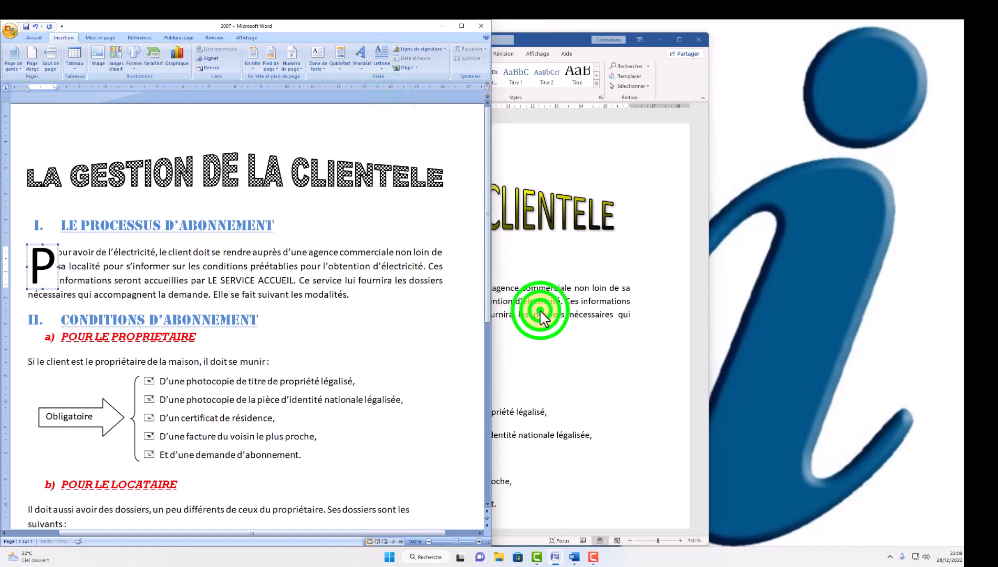
pyautogui.click(242, 283)
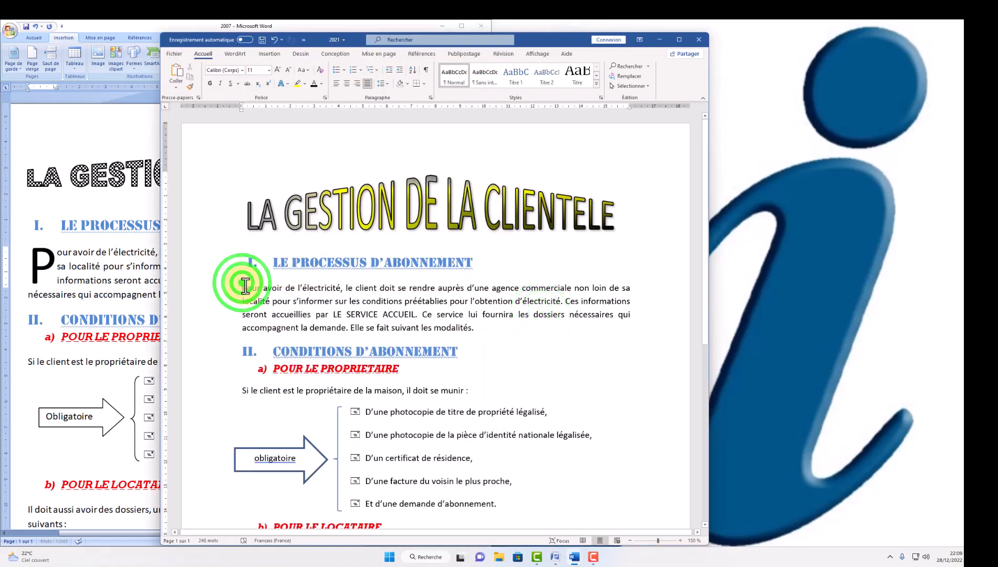
pyautogui.click(269, 54)
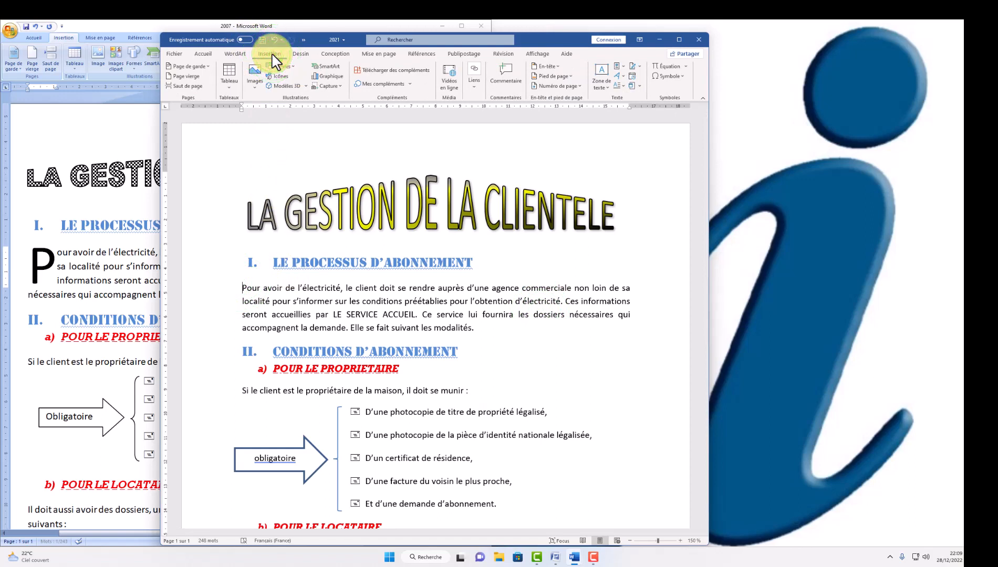
pyautogui.click(619, 85)
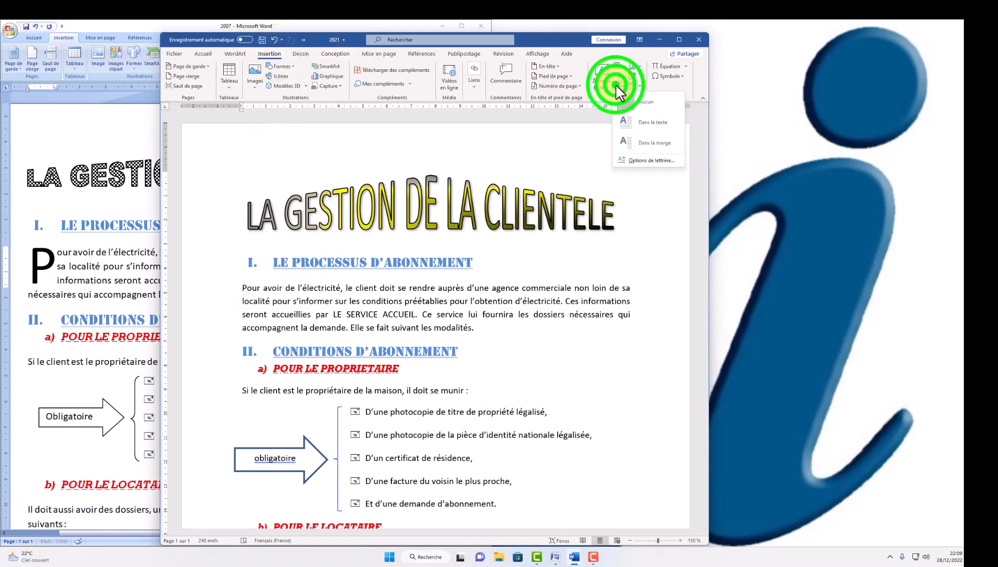
pyautogui.click(630, 126)
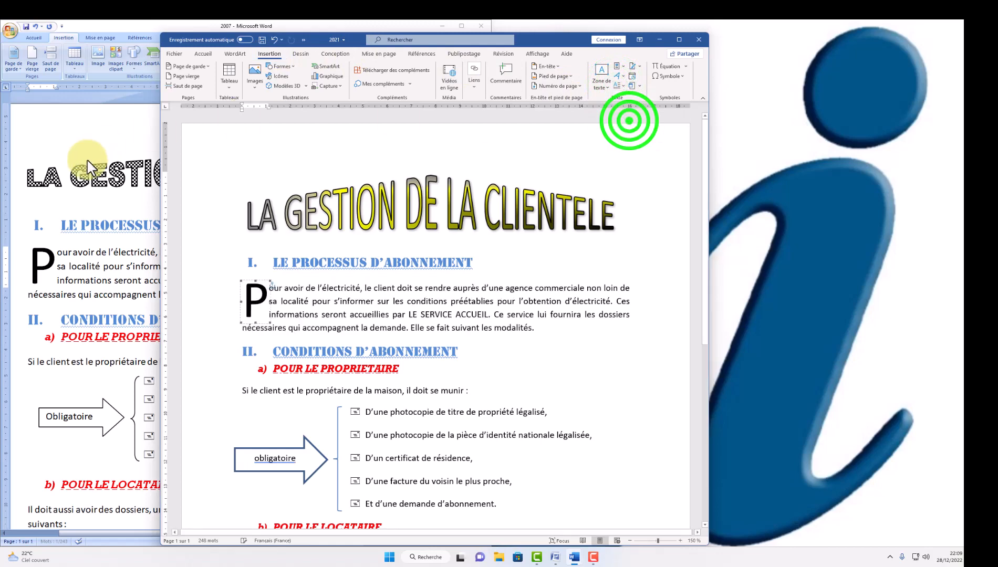
# In the 2007 document, set the font of the drop cap P under LE PROCESSUS D'ABONNEMENT to Algerian
pyautogui.click(34, 255)
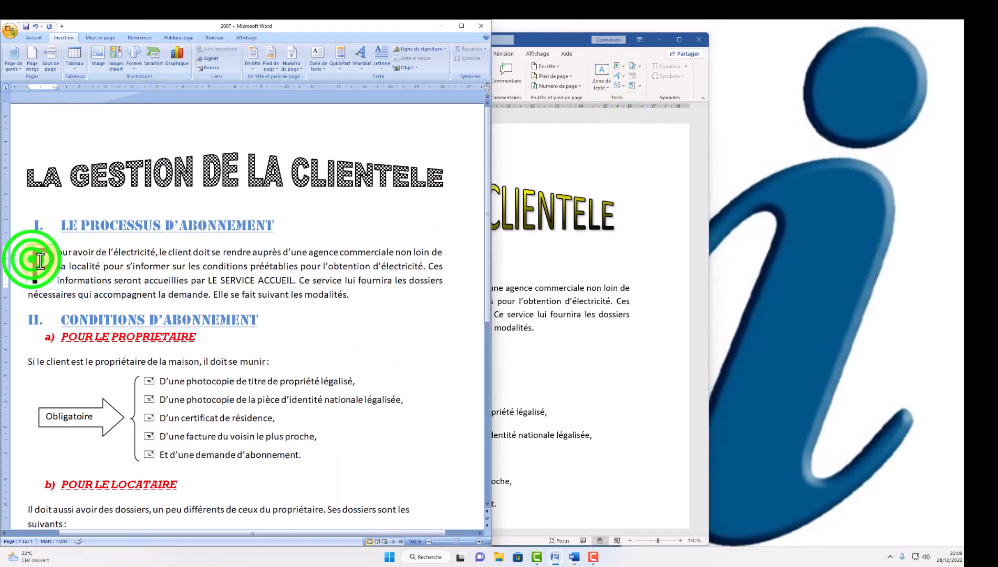
pyautogui.doubleClick(35, 263)
pyautogui.click(210, 284)
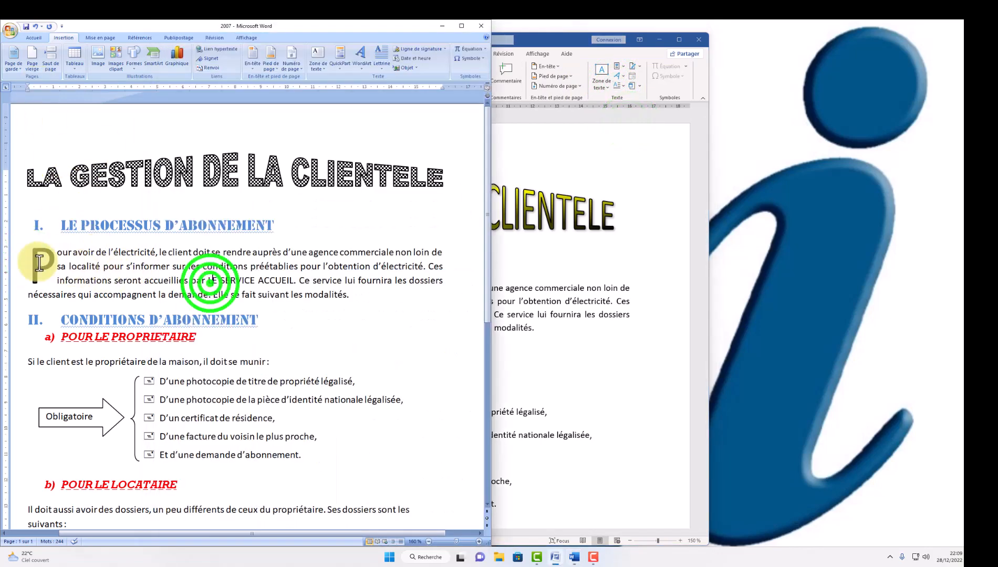
pyautogui.click(34, 261)
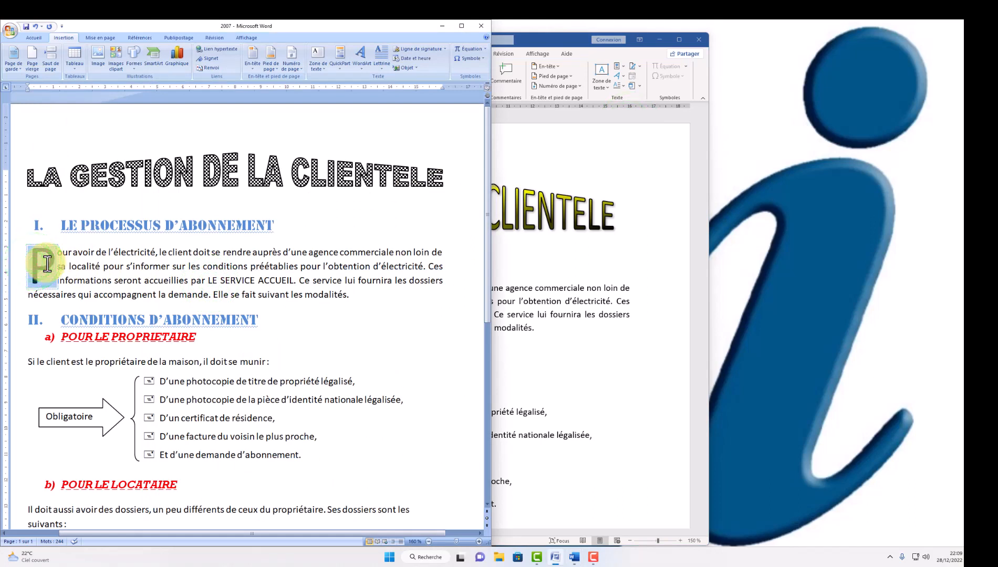
pyautogui.doubleClick(48, 263)
pyautogui.click(32, 267)
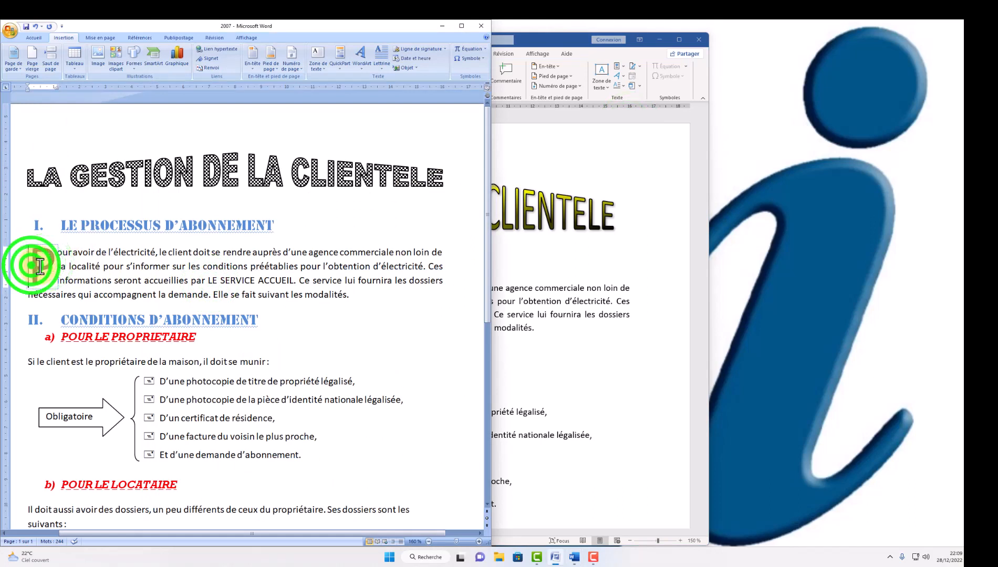
pyautogui.doubleClick(47, 267)
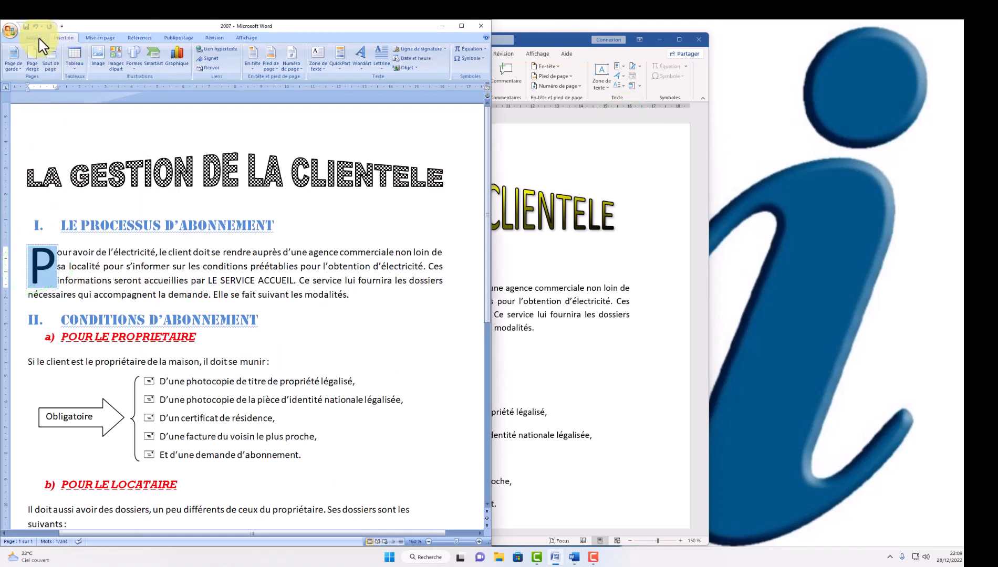
pyautogui.click(38, 39)
pyautogui.click(95, 52)
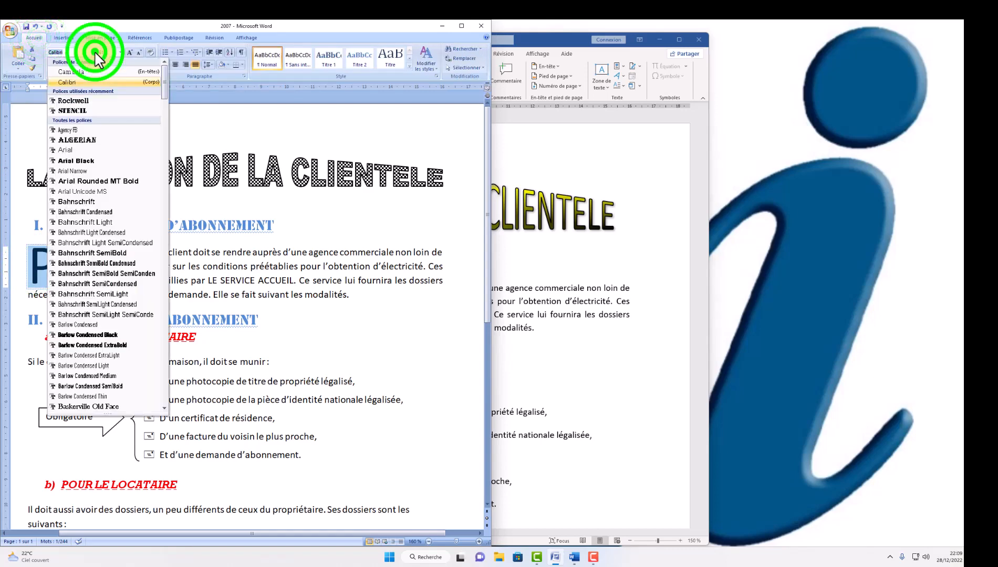
pyautogui.click(96, 140)
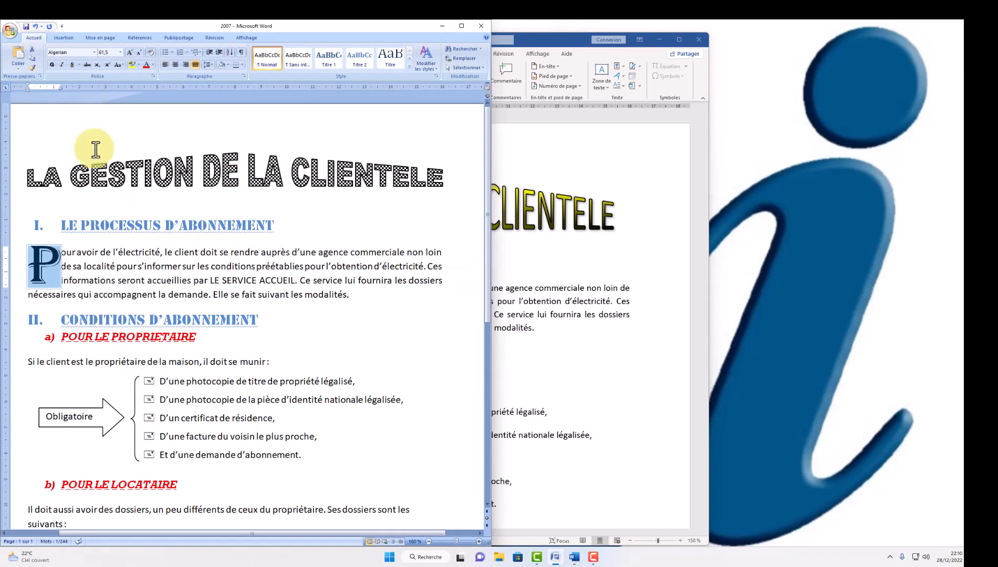
# Color the drop cap P in the 2007 document with a dark blue theme color
pyautogui.click(152, 64)
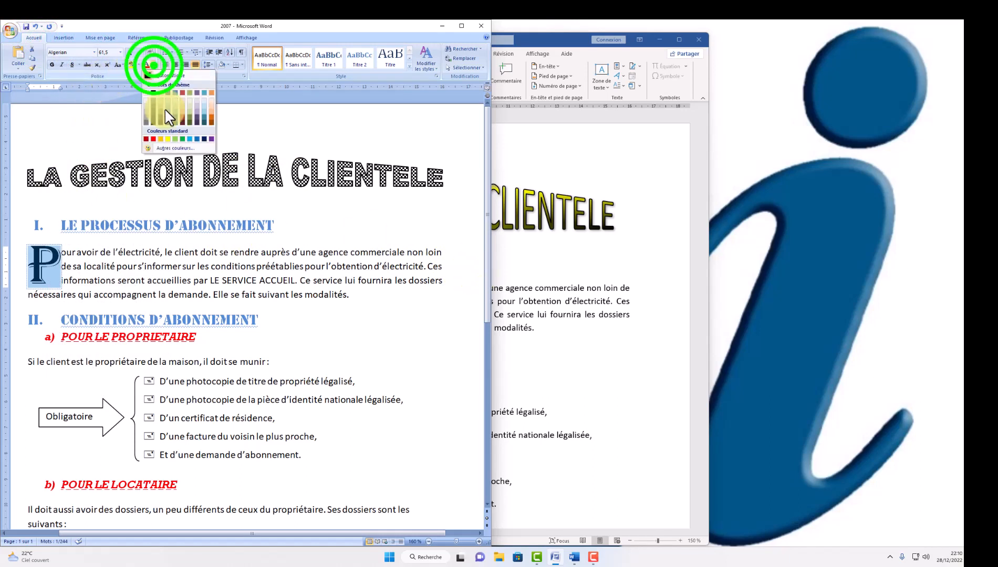
pyautogui.click(165, 114)
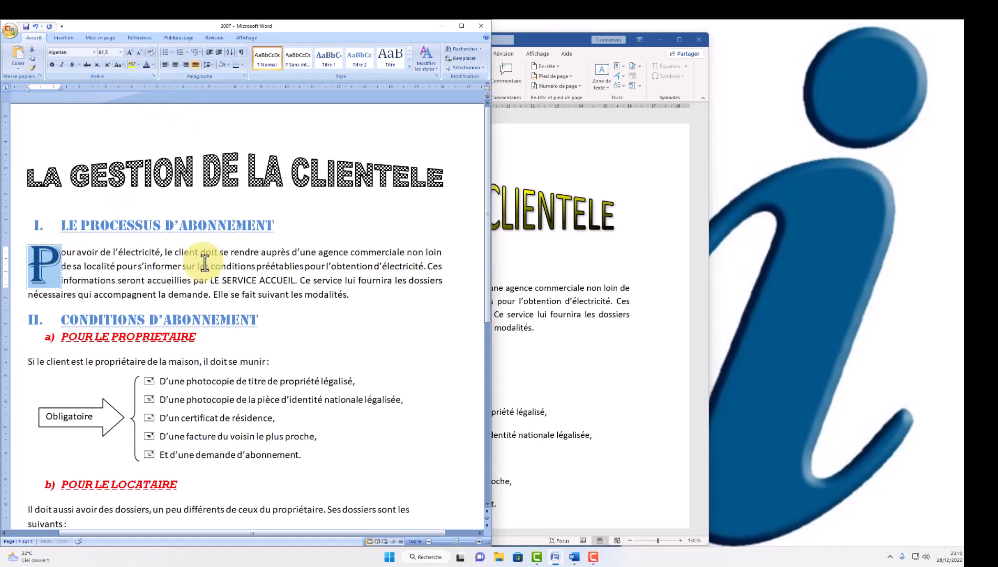
pyautogui.click(228, 64)
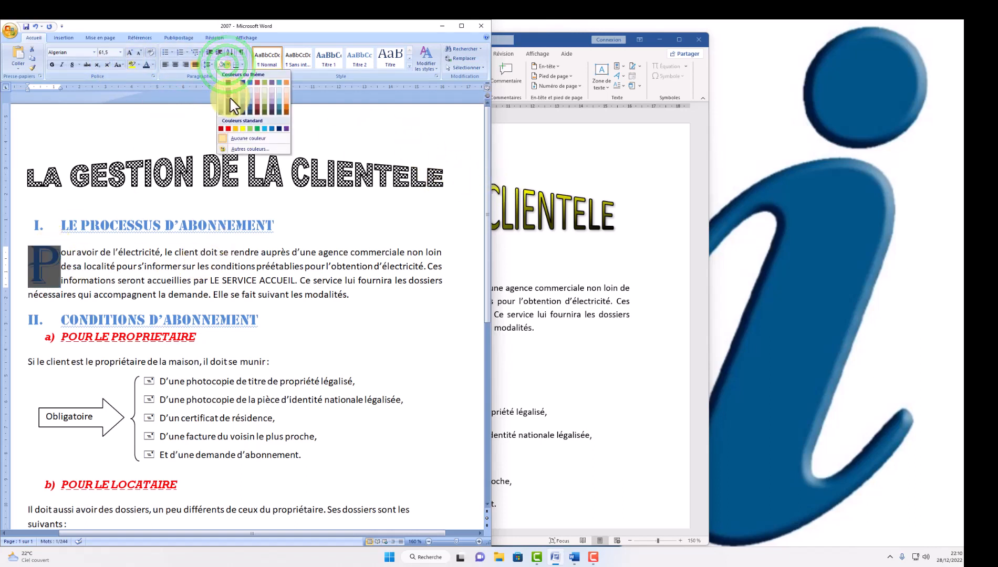
# Switch to the 2021 document and set the font of its drop cap P to Stencil
pyautogui.click(501, 285)
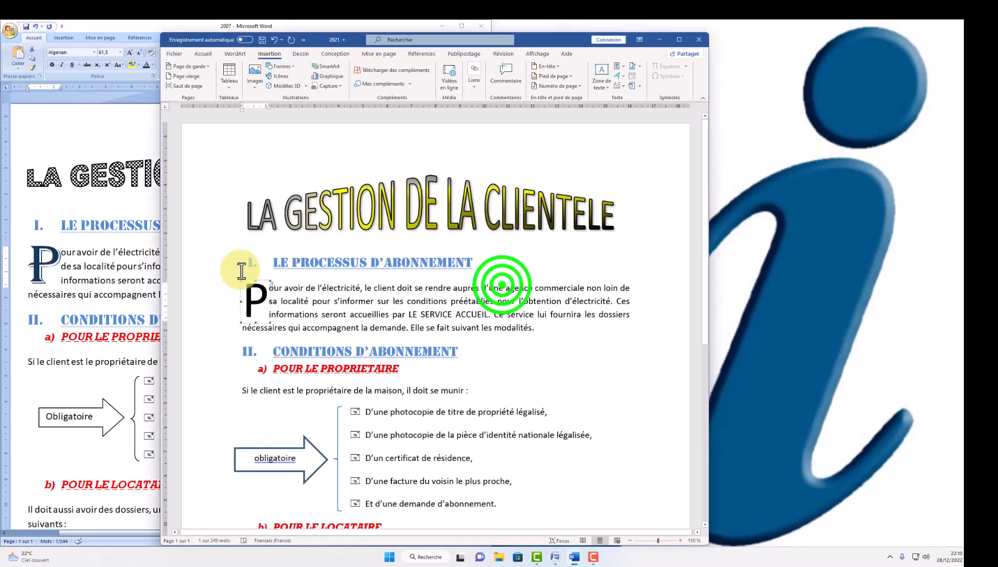
pyautogui.click(247, 297)
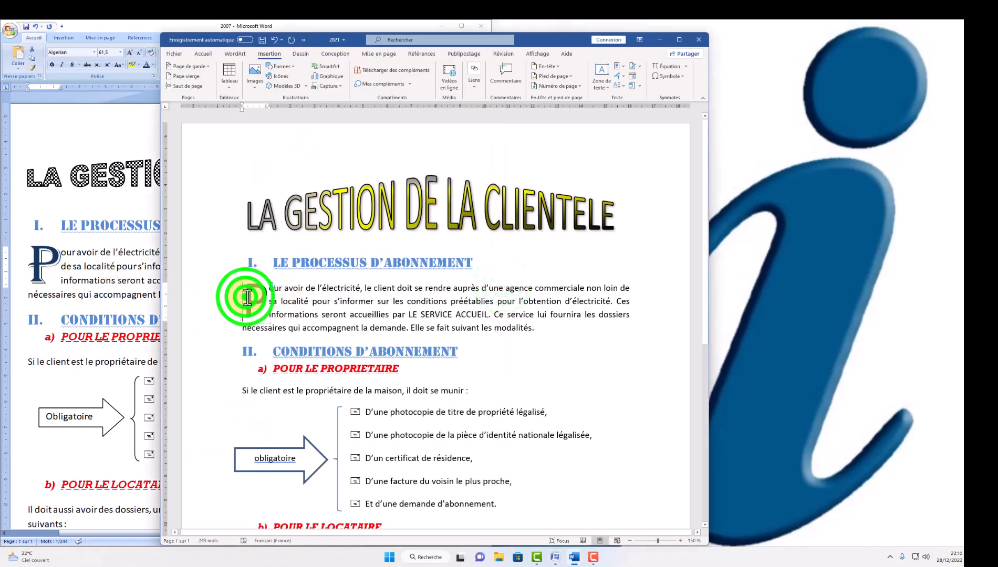
pyautogui.click(202, 55)
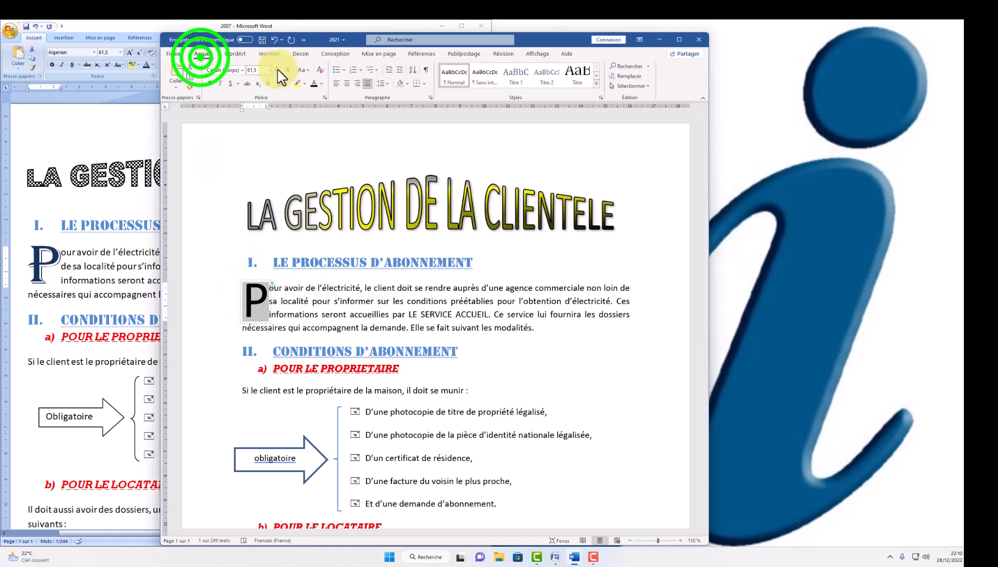
pyautogui.click(242, 72)
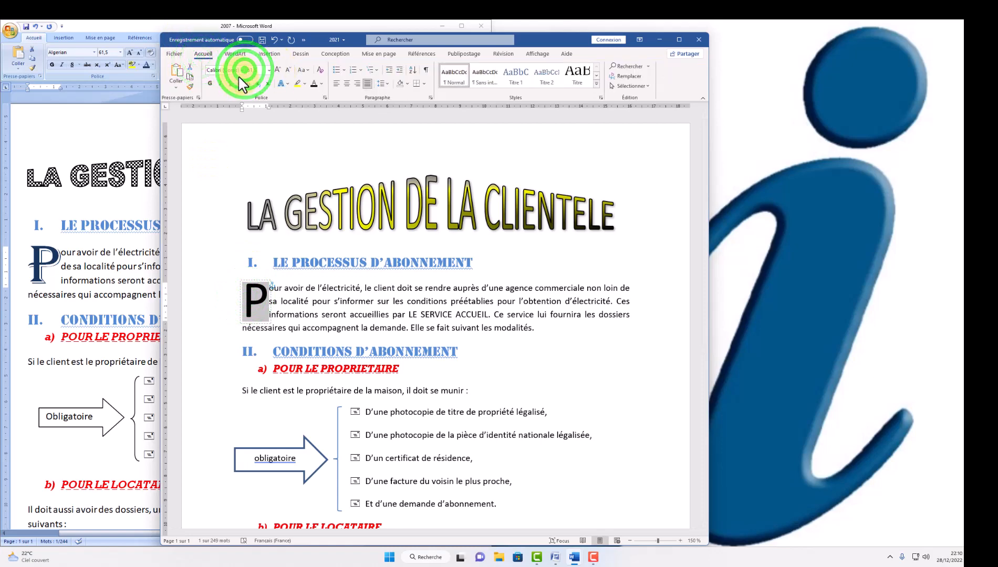
pyautogui.click(240, 72)
pyautogui.click(241, 72)
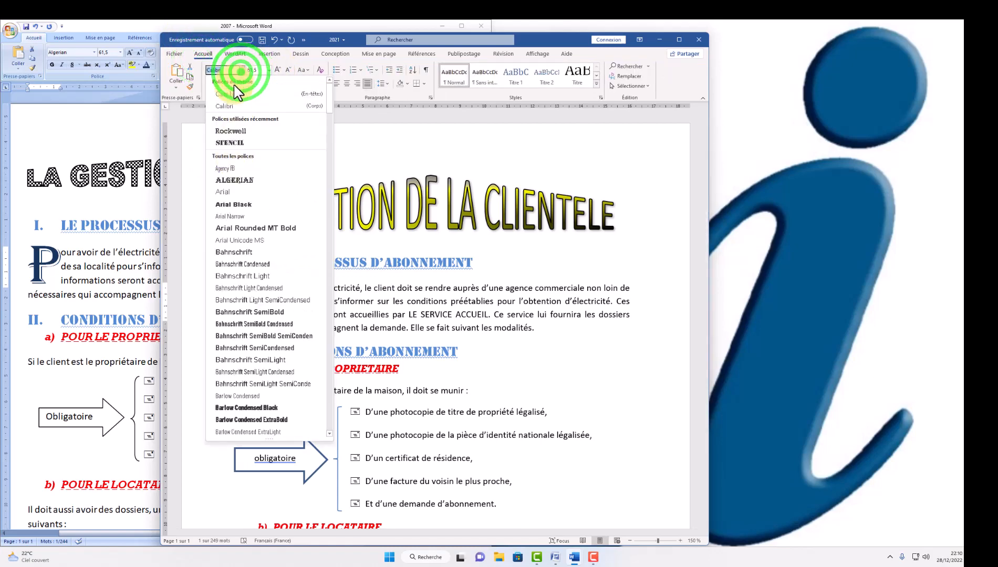
pyautogui.click(226, 143)
pyautogui.click(408, 279)
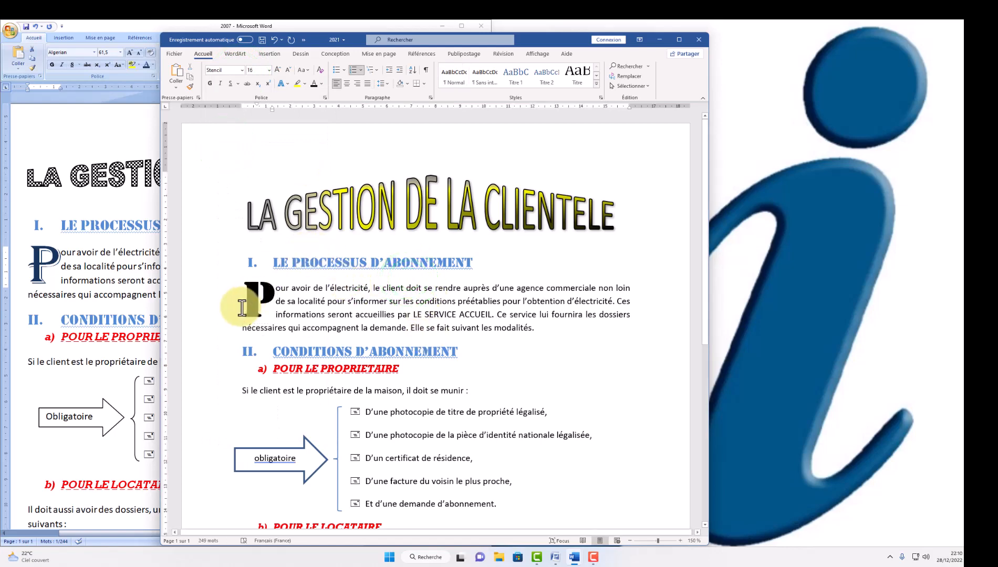
# Return to the 2007 document and search its clip art for "personne", including the Microsoft Office Online images
pyautogui.scroll(-4, 224, 315)
pyautogui.click(114, 279)
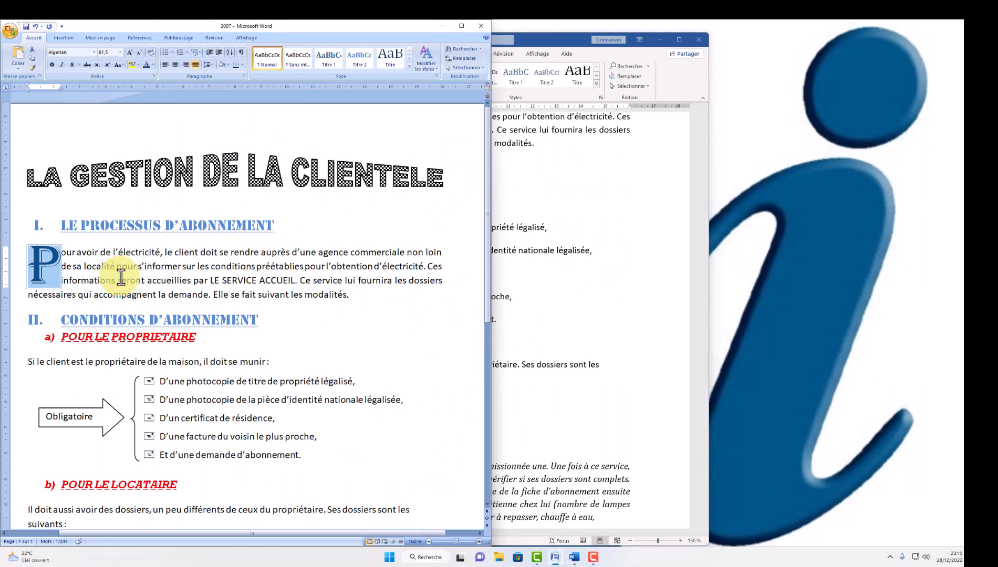
pyautogui.click(71, 38)
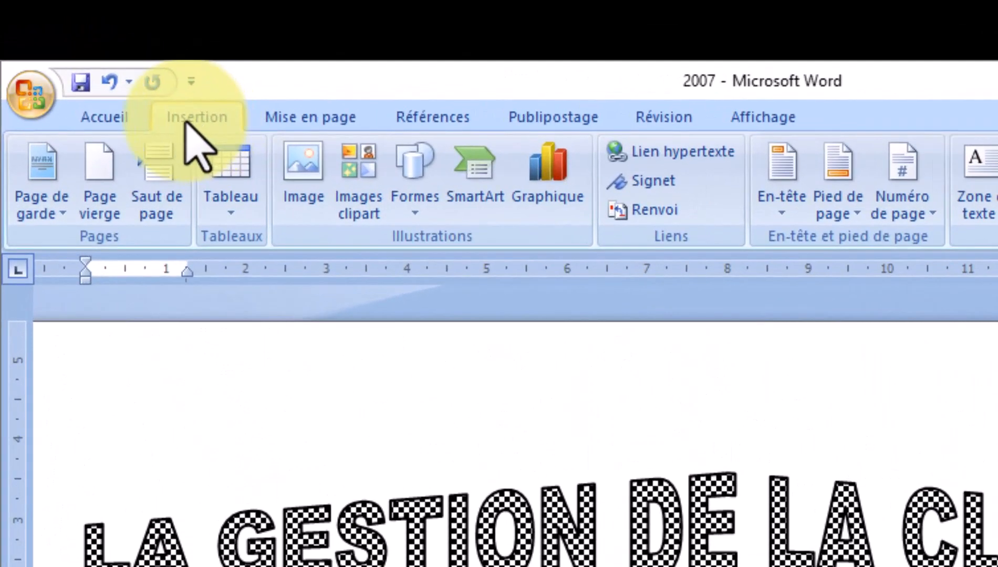
pyautogui.click(368, 204)
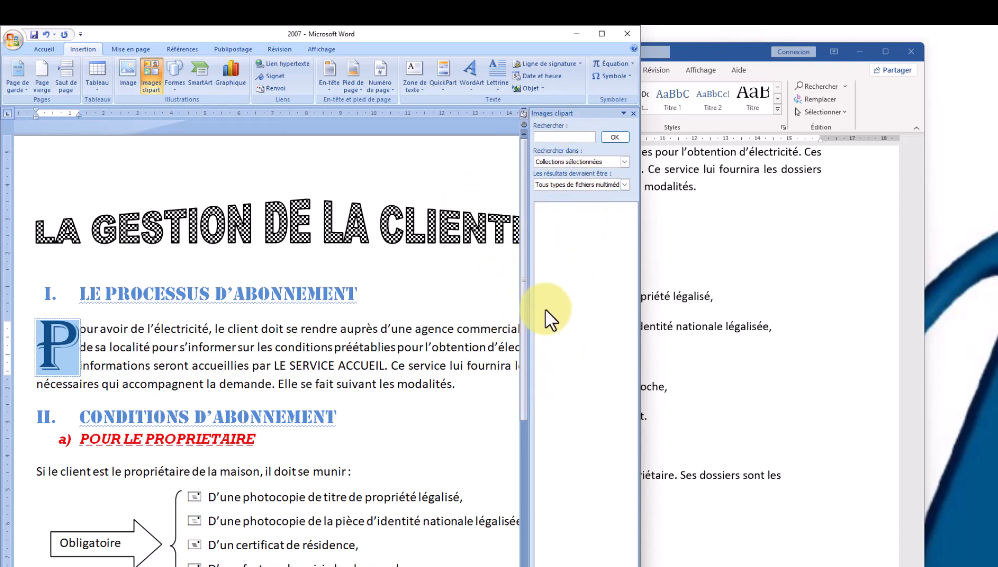
pyautogui.click(558, 135)
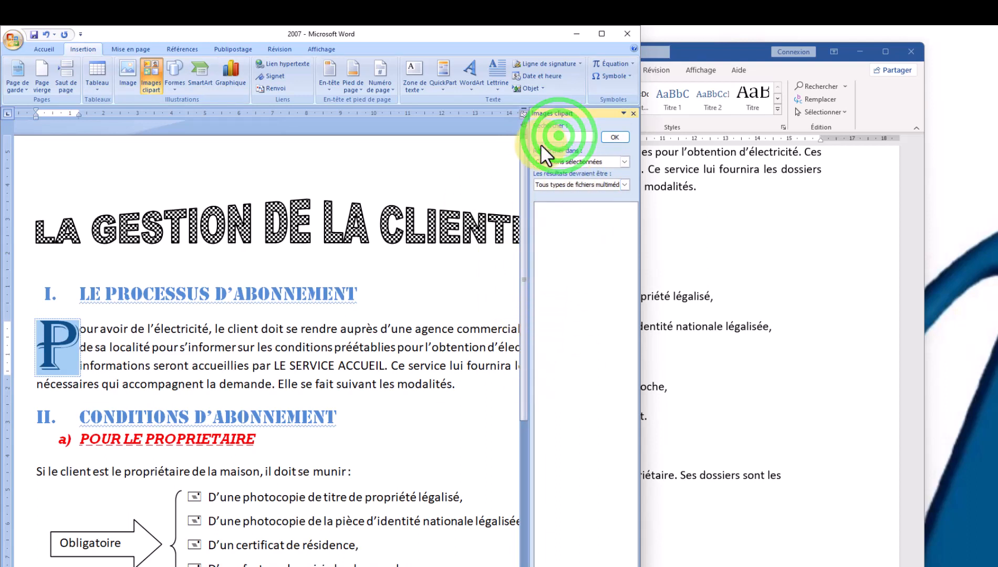
pyautogui.write('personne')
pyautogui.press('Return')
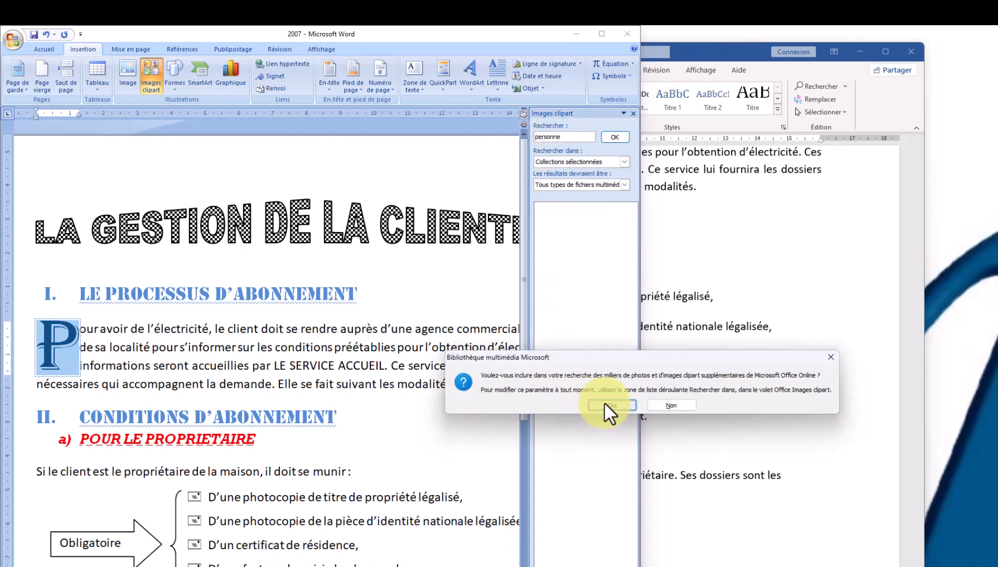
pyautogui.click(624, 406)
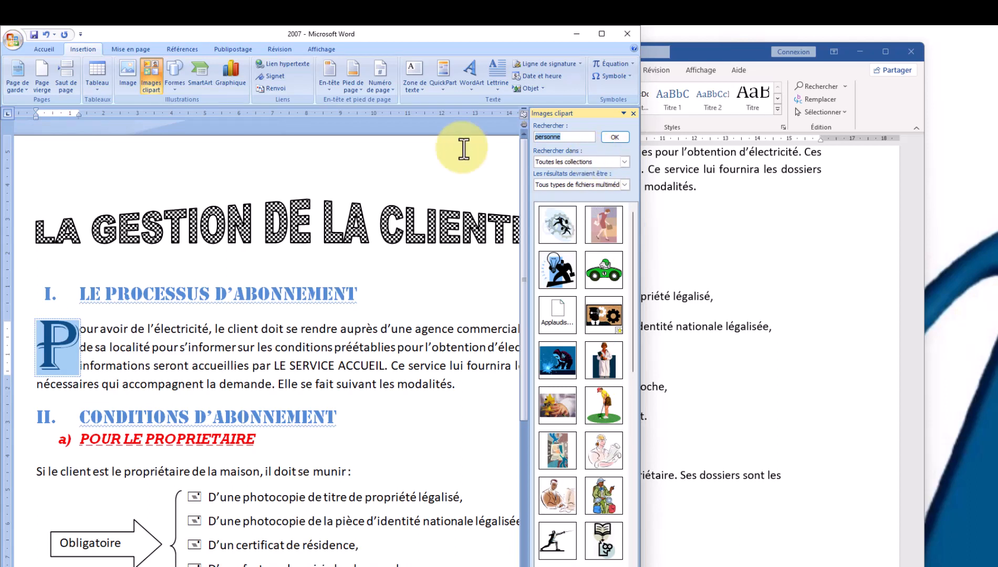
# Insert the clip art of running businessmen in gears within the paragraph text under LE PROCESSUS D'ABONNEMENT, not in the drop cap
pyautogui.click(555, 220)
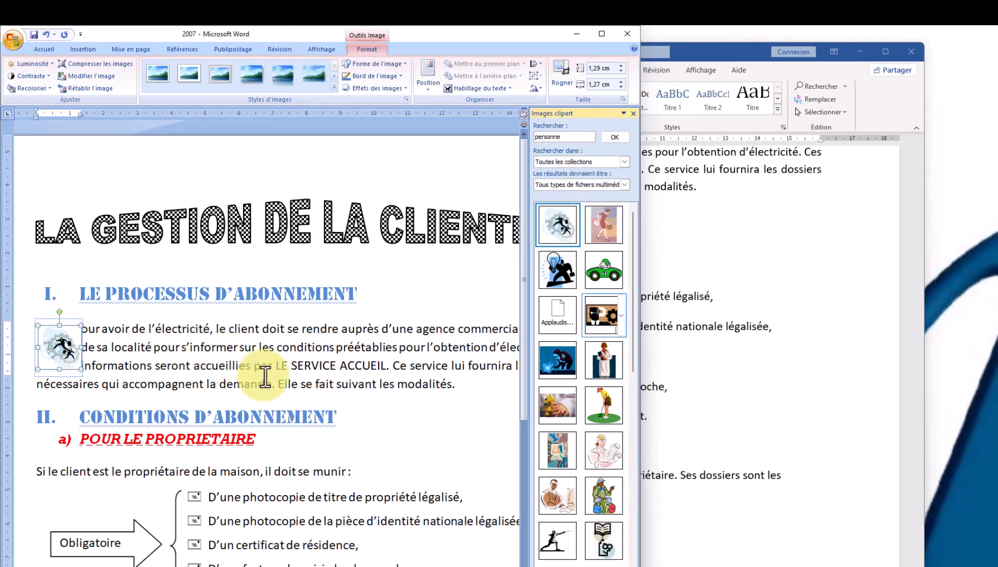
pyautogui.click(45, 33)
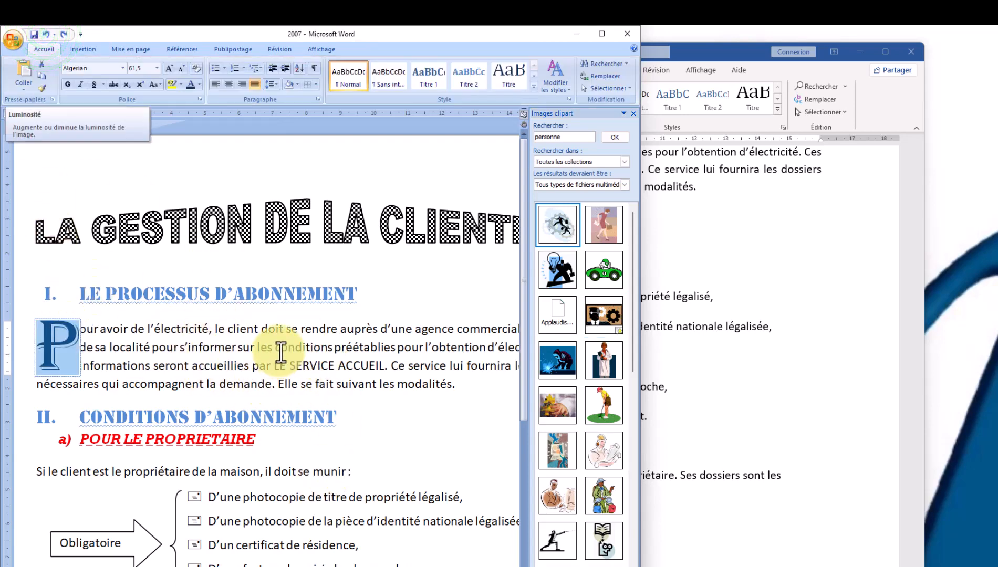
pyautogui.click(346, 347)
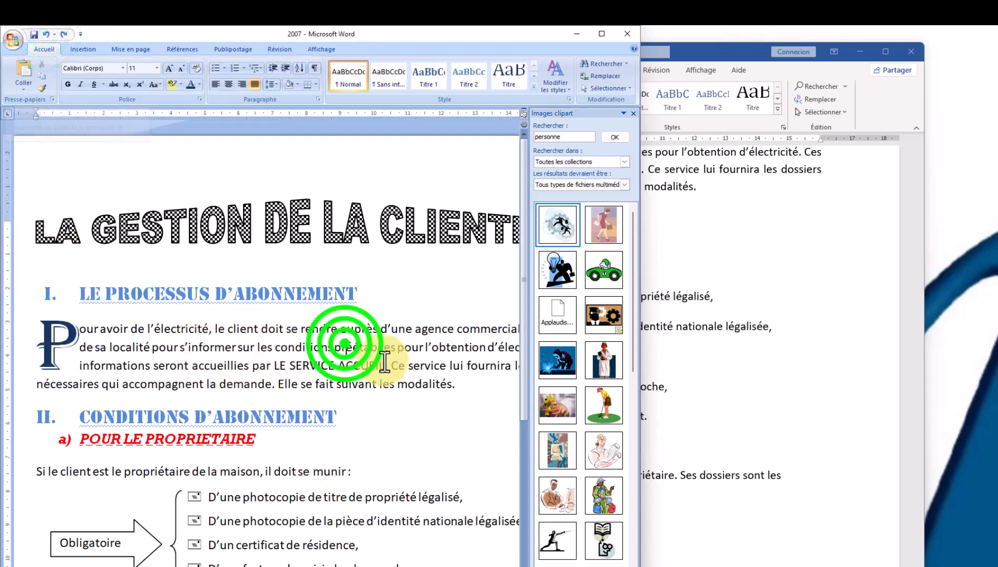
pyautogui.click(559, 223)
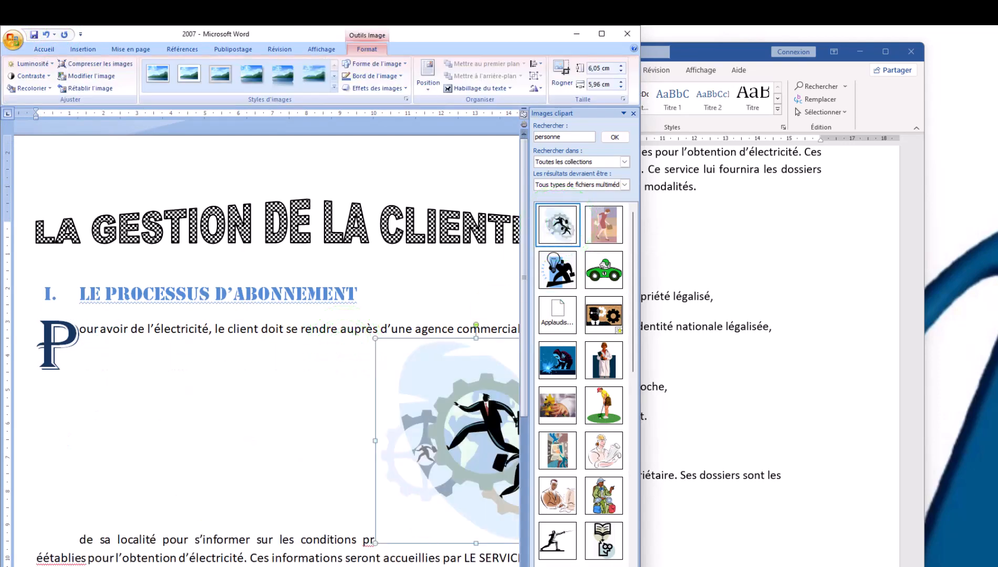
# Set the text wrapping of the inserted clip art to Carré
pyautogui.scroll(-3, 267, 337)
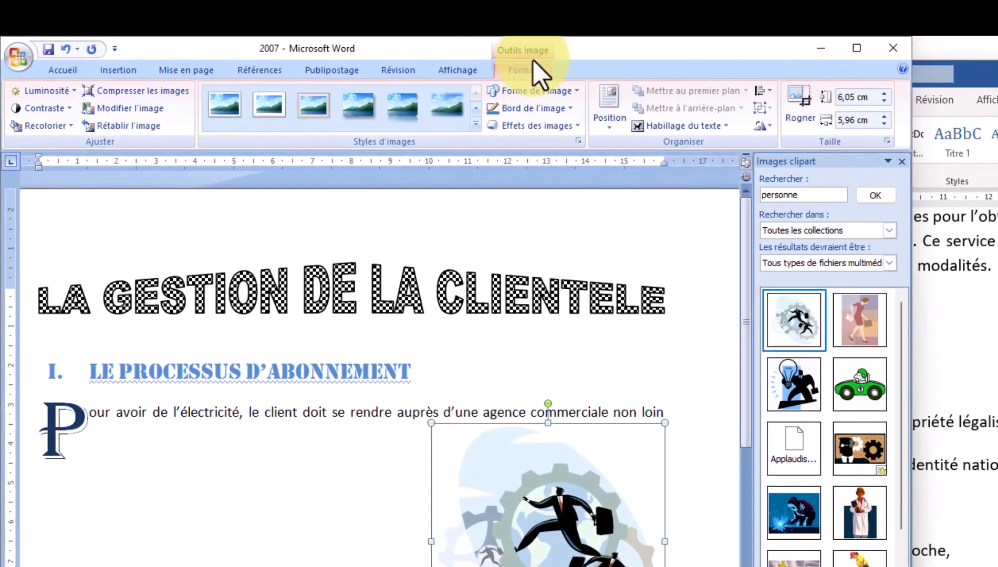
pyautogui.click(534, 66)
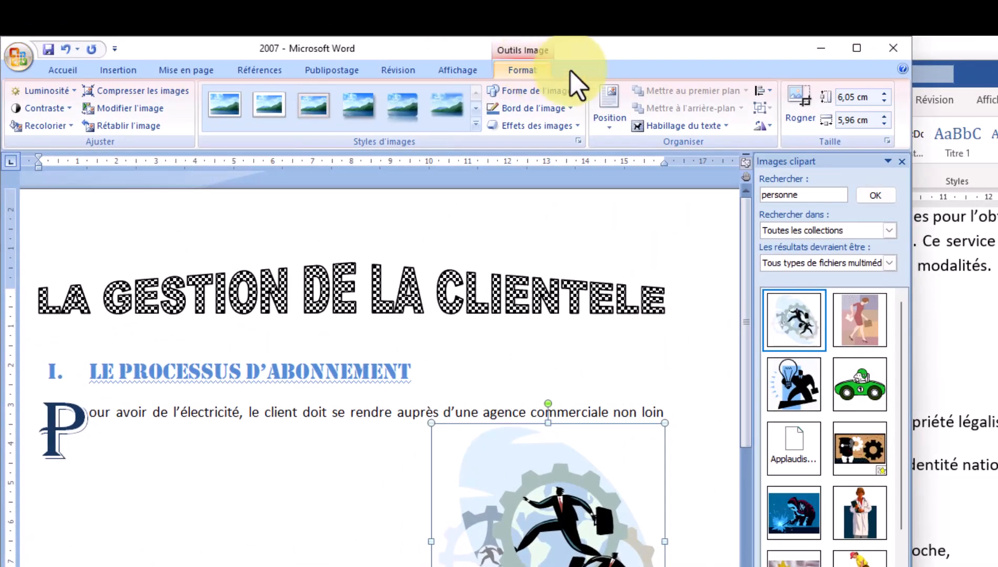
pyautogui.click(701, 129)
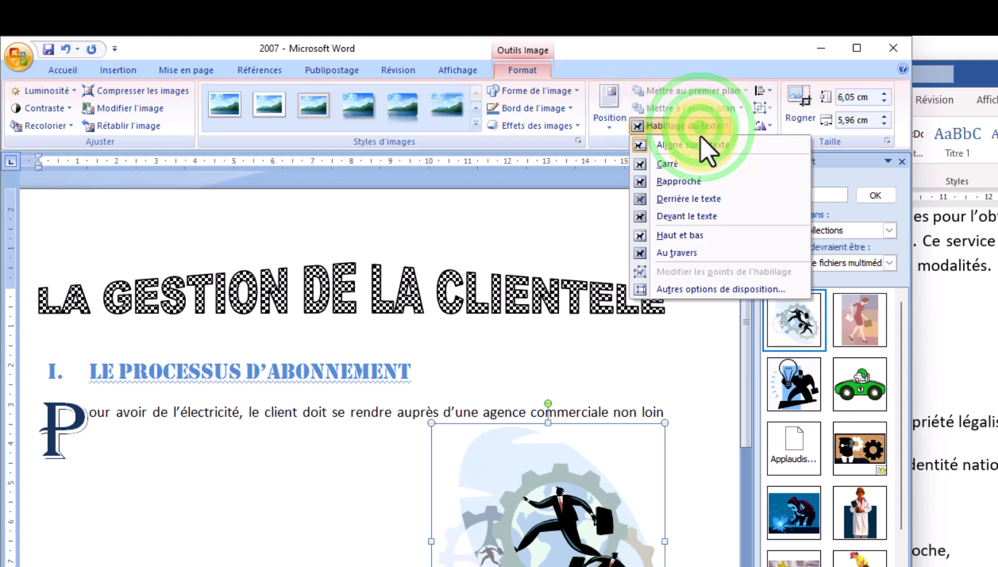
pyautogui.click(688, 166)
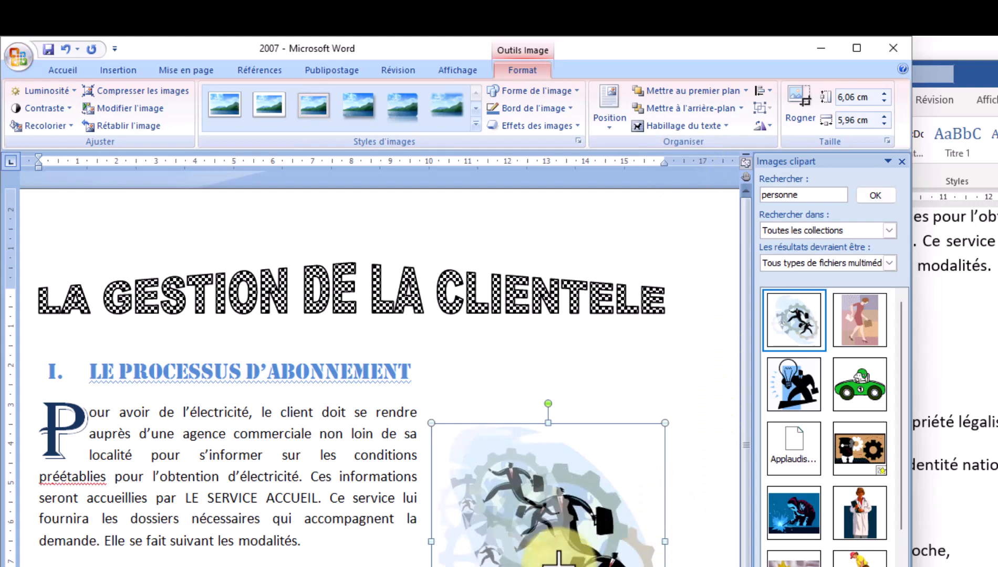
# Shrink the clip art to about 3.31 cm by 3.26 cm and place it at the right end of the paragraph
pyautogui.click(548, 554)
pyautogui.moveTo(548, 554); pyautogui.dragTo(547, 553)
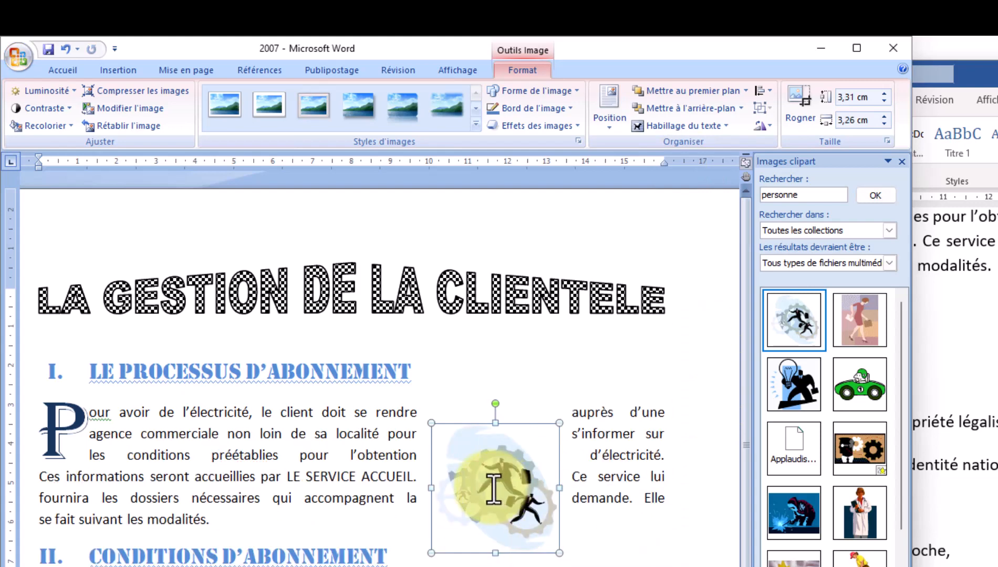
pyautogui.moveTo(491, 487); pyautogui.dragTo(444, 440)
pyautogui.moveTo(443, 440); pyautogui.dragTo(634, 463)
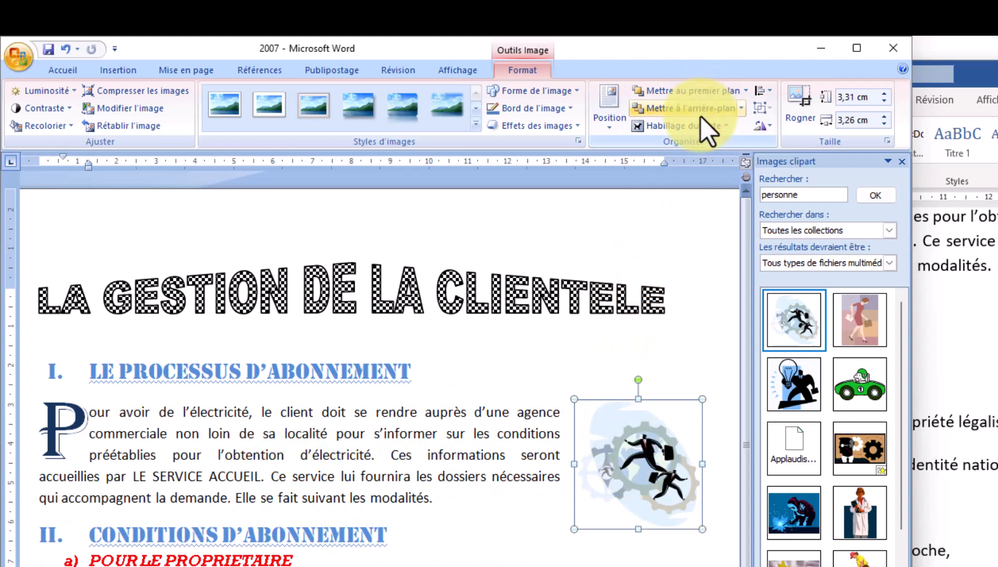
# Change the clip art's text wrapping to Rapproché, shift it slightly up and further into the right margin, and deselect it
pyautogui.click(696, 129)
pyautogui.click(691, 182)
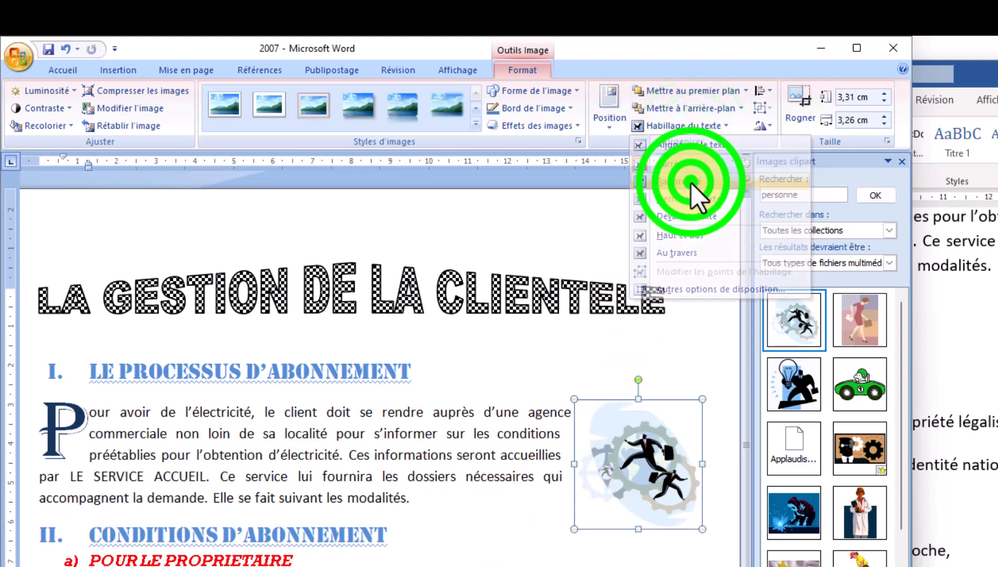
pyautogui.moveTo(634, 443)
pyautogui.mouseDown()
pyautogui.moveTo(636, 431)
pyautogui.moveTo(648, 434)
pyautogui.mouseUp()
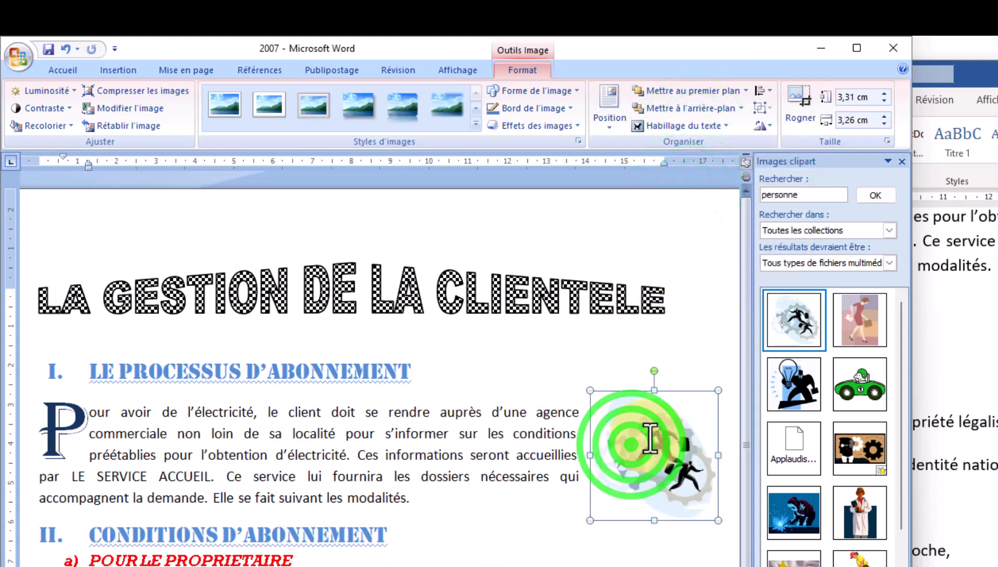
pyautogui.click(584, 563)
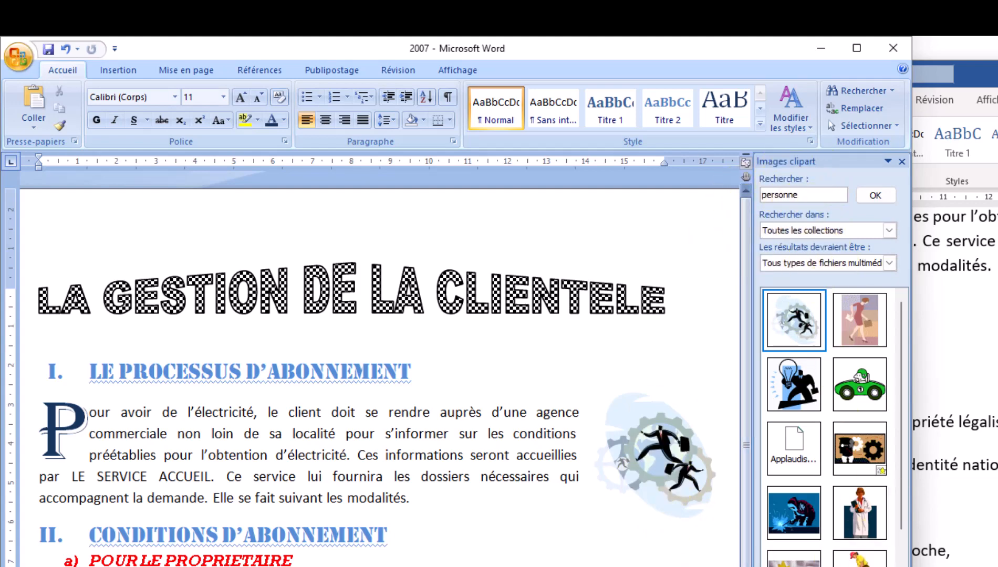
# Insert the clip art of a hard-hat woman holding rolled plans and set its text wrapping to Rapproché
pyautogui.click(794, 565)
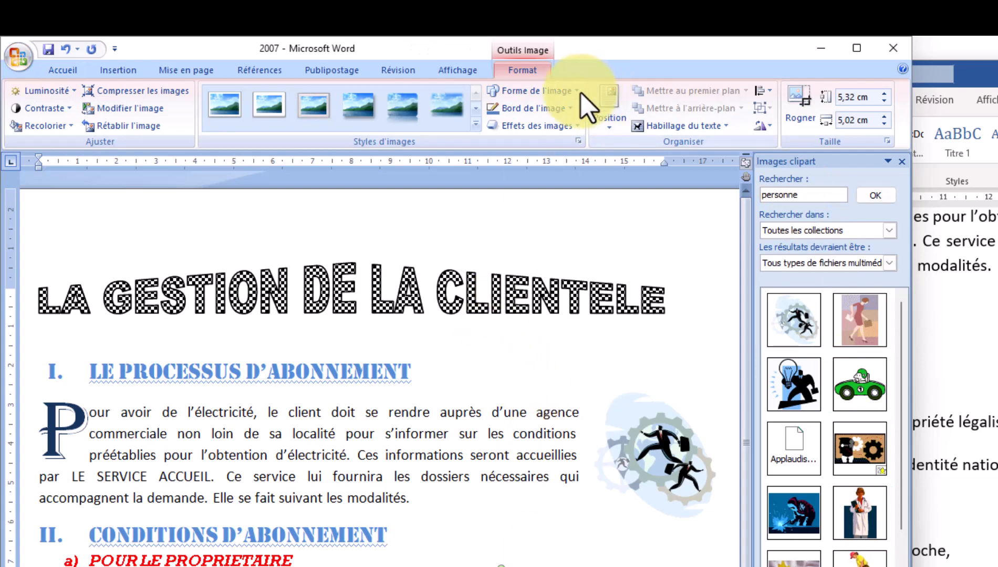
pyautogui.click(660, 126)
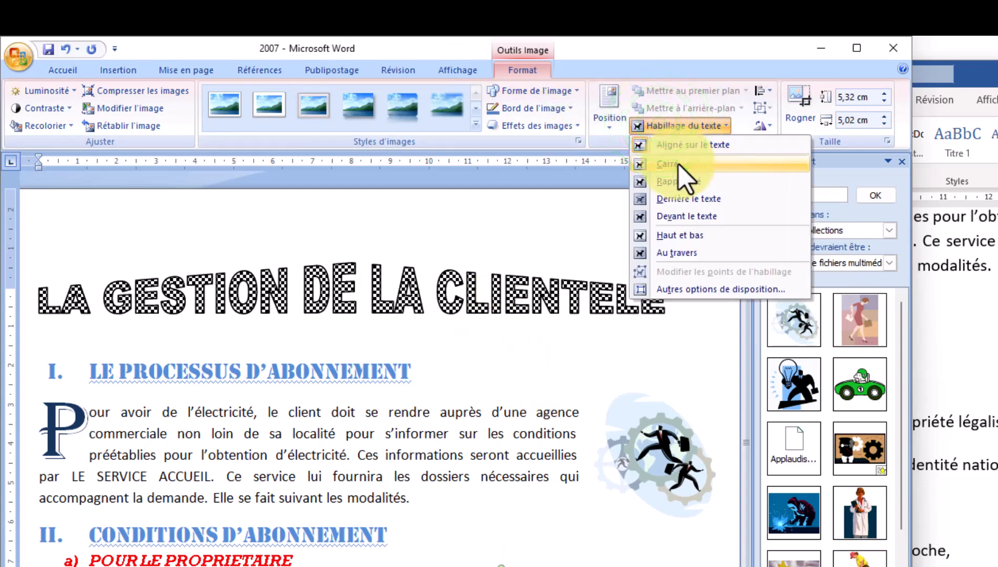
pyautogui.click(680, 184)
# Shrink the hard-hat woman clip art to about 3.6 cm by 3.39 cm and place it to the right of the POUR LE LOCATAIRE text
pyautogui.scroll(-3, 679, 346)
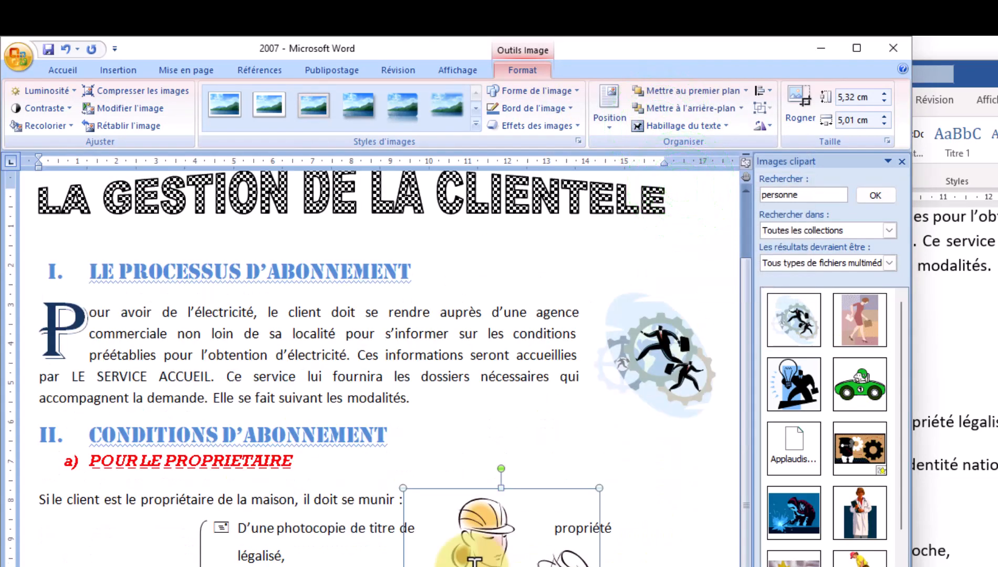
pyautogui.click(469, 562)
pyautogui.moveTo(469, 559); pyautogui.dragTo(152, 557)
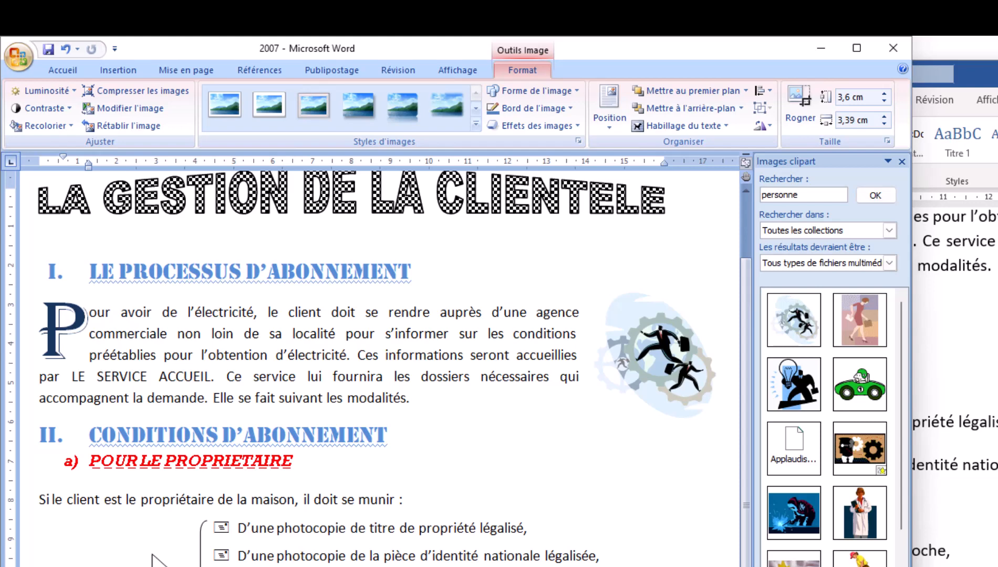
# Consult the start of the model document, then highlight LE SERVICE ACCUEIL in yellow in the 2007 document's first paragraph
pyautogui.click(161, 205)
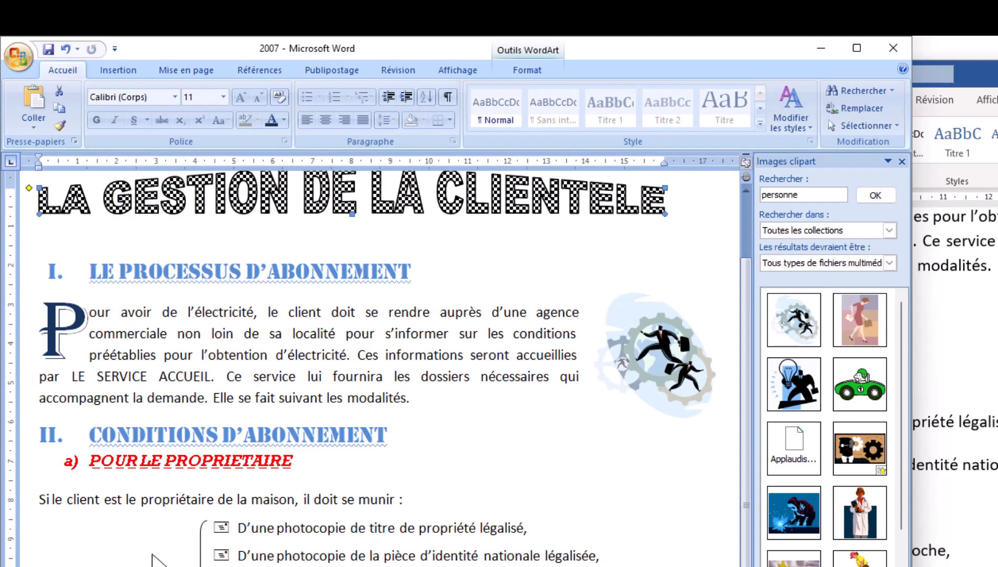
pyautogui.hotkey('alt', 'Tab')
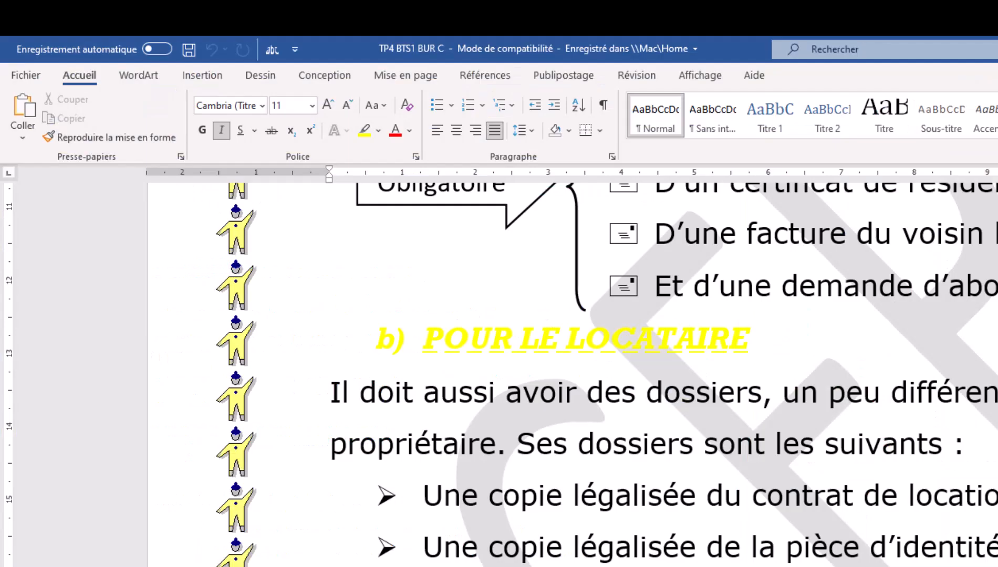
pyautogui.scroll(20, 606, 375)
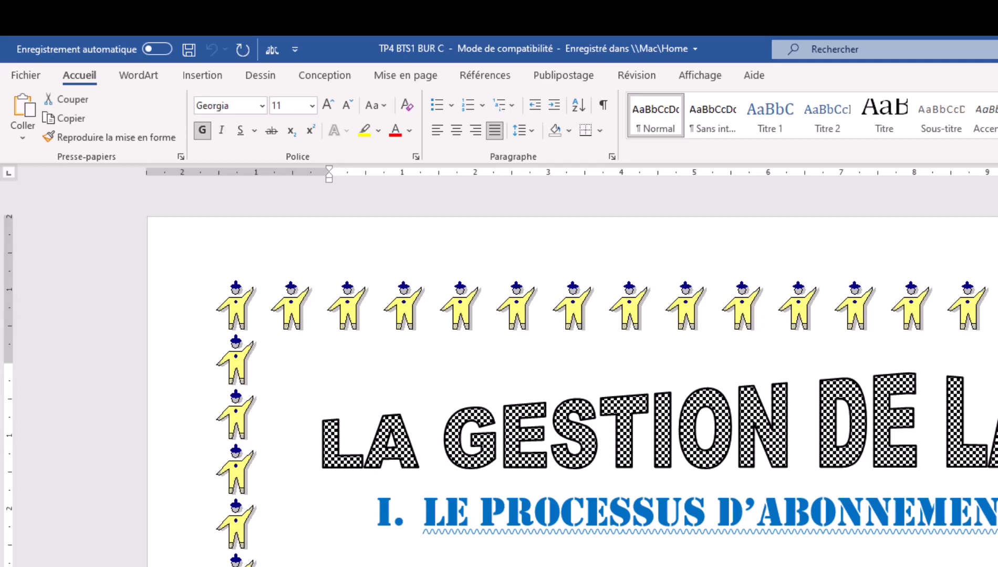
pyautogui.hotkey('alt', 'Tab')
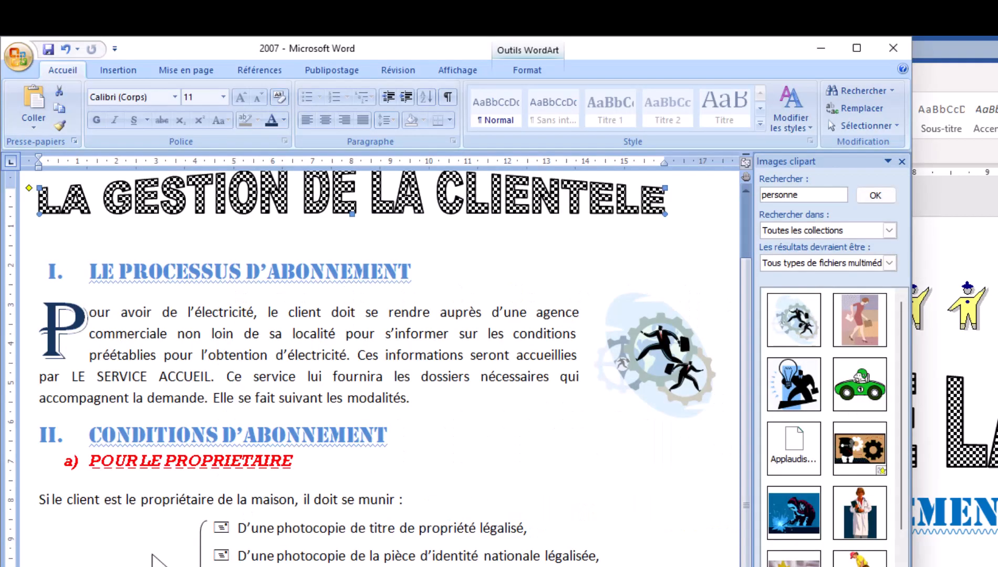
pyautogui.click(507, 490)
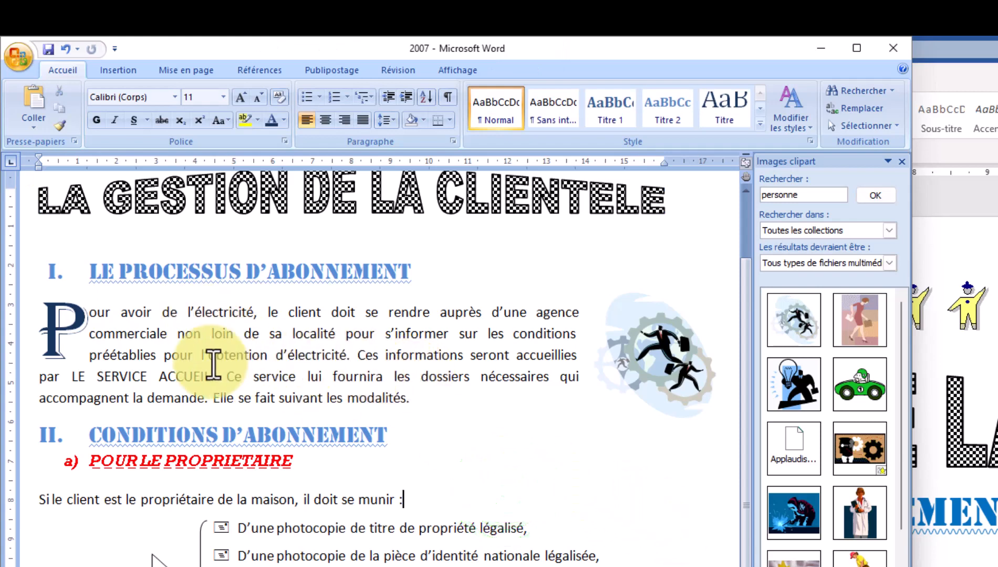
pyautogui.moveTo(73, 377); pyautogui.dragTo(197, 379)
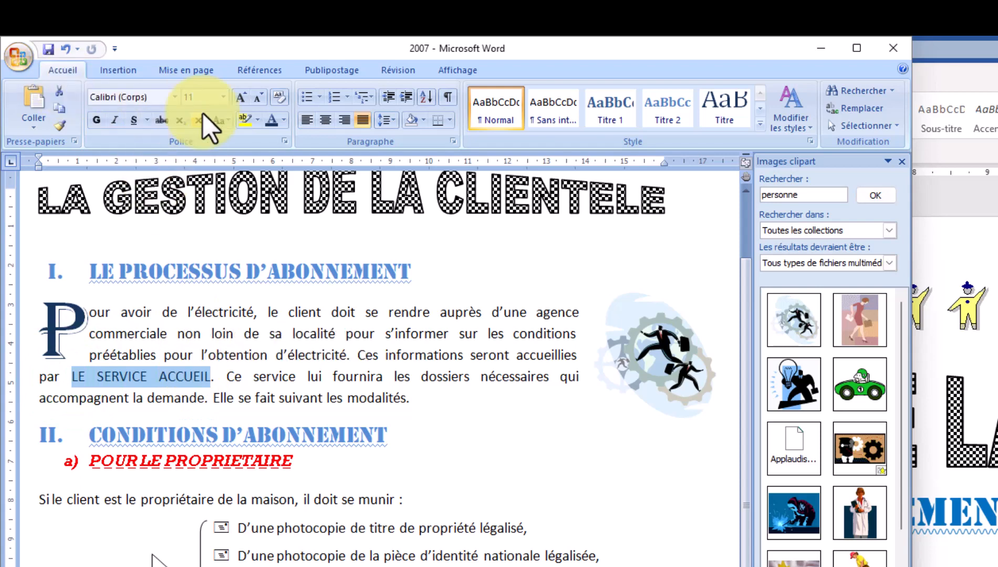
pyautogui.click(259, 121)
pyautogui.click(253, 143)
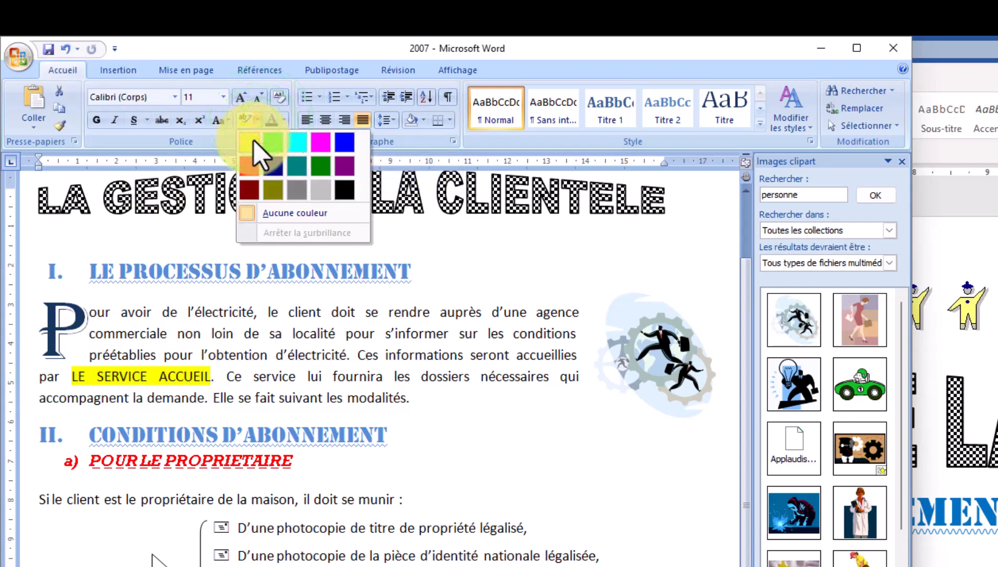
pyautogui.click(253, 142)
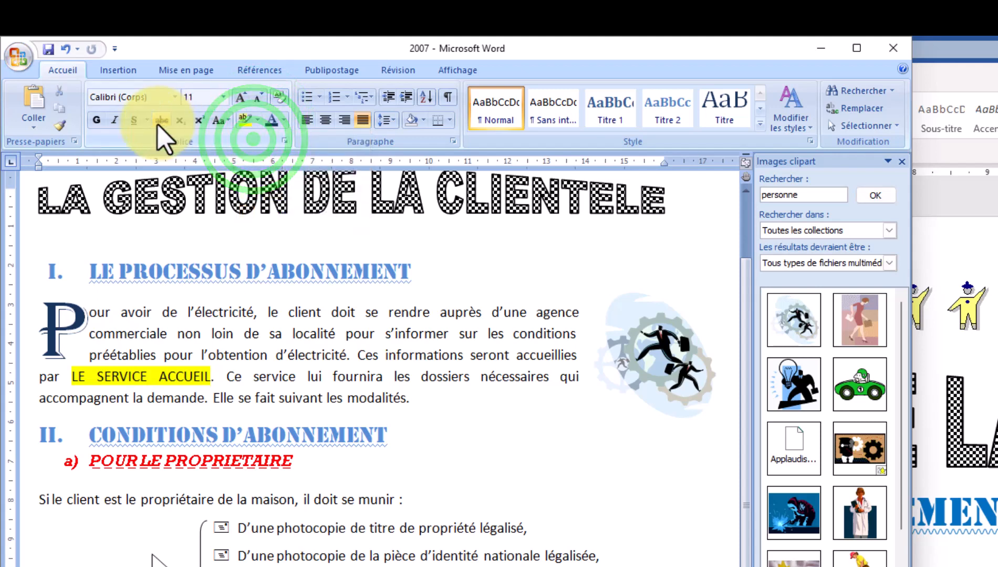
# Make the highlighted words LE SERVICE ACCUEIL bold in the 2007 document and deselect them
pyautogui.click(96, 120)
pyautogui.moveTo(66, 377)
pyautogui.mouseDown()
pyautogui.moveTo(179, 394)
pyautogui.moveTo(169, 378)
pyautogui.moveTo(81, 375)
pyautogui.mouseUp()
pyautogui.click(185, 378)
pyautogui.click(96, 119)
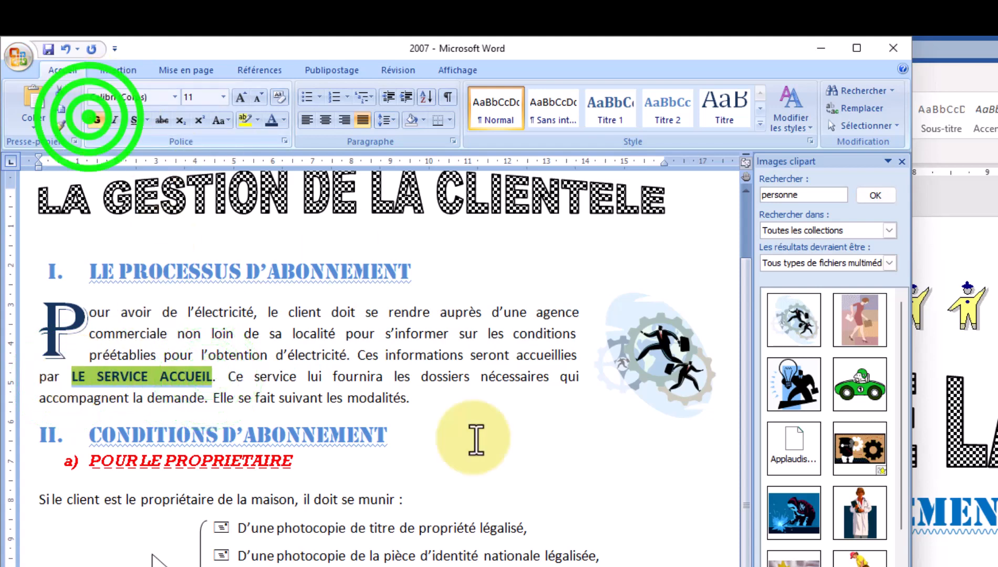
pyautogui.click(357, 491)
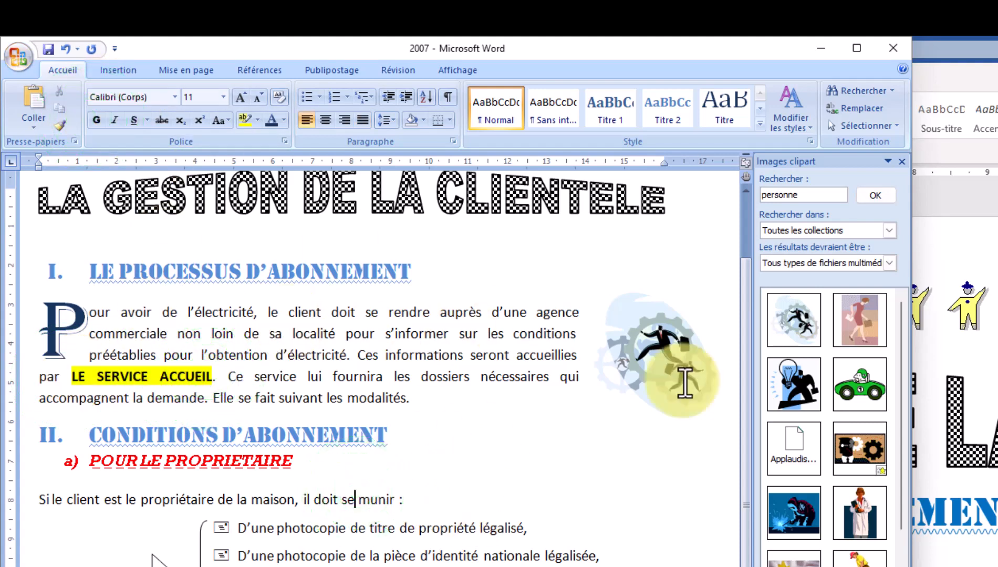
# Switch to the 2021 document and highlight LE SERVICE ACCUEIL in yellow in its first paragraph
pyautogui.click(914, 495)
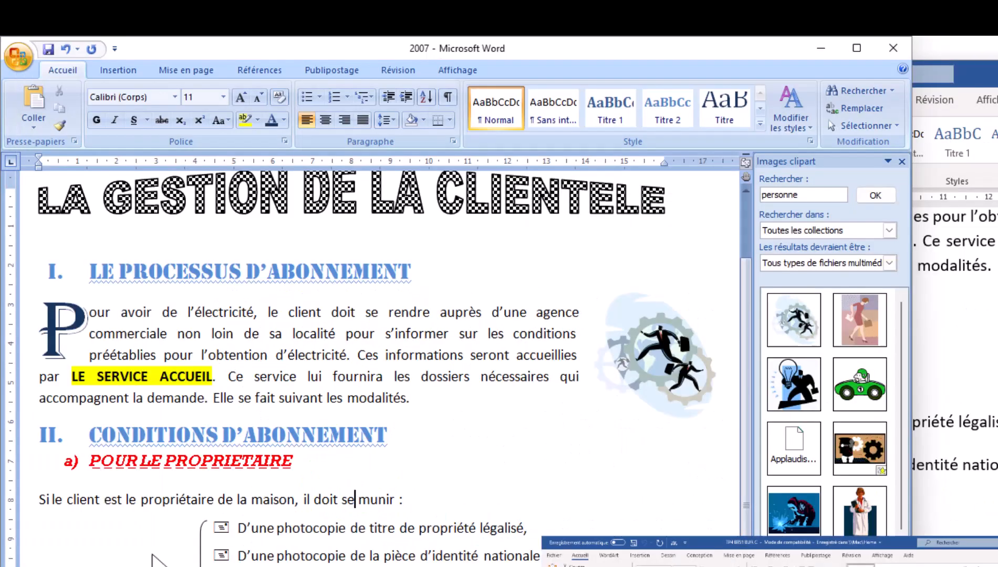
pyautogui.click(987, 436)
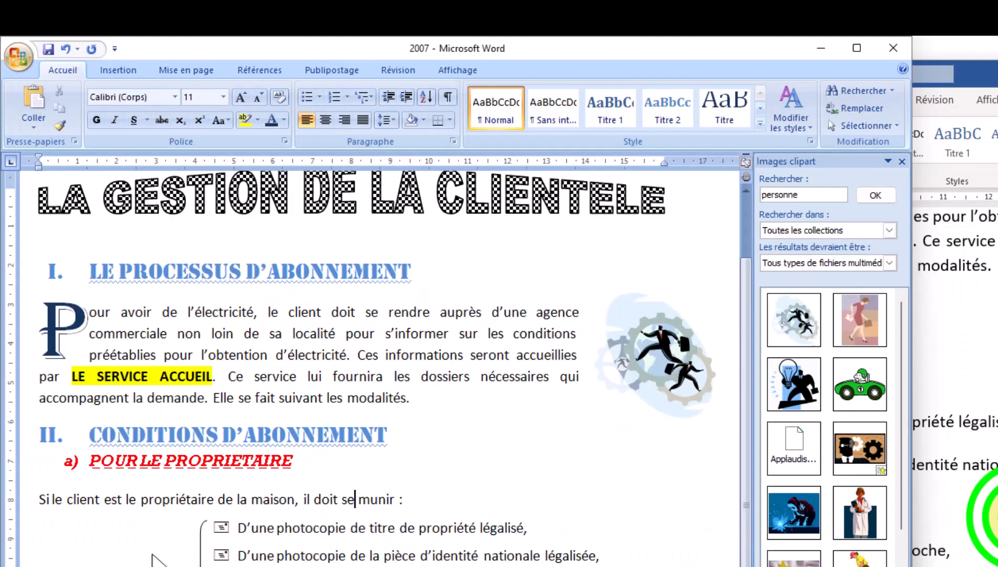
pyautogui.scroll(5, 841, 415)
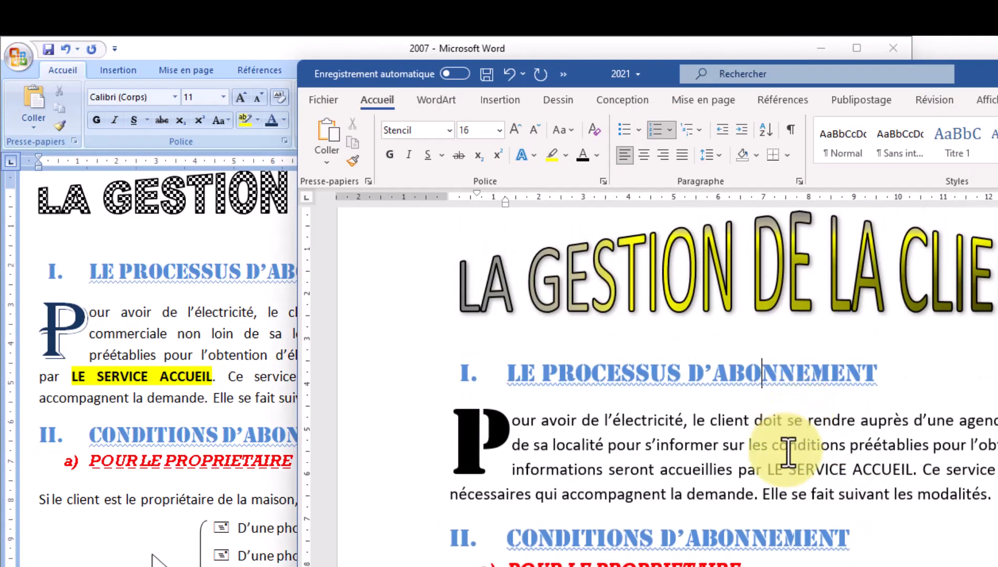
pyautogui.moveTo(769, 471); pyautogui.dragTo(920, 471)
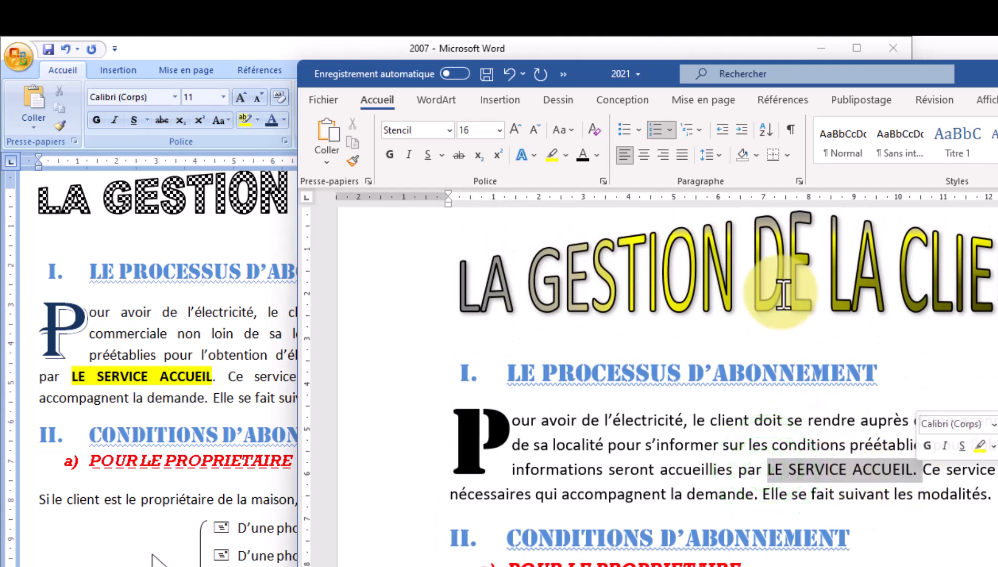
pyautogui.click(568, 155)
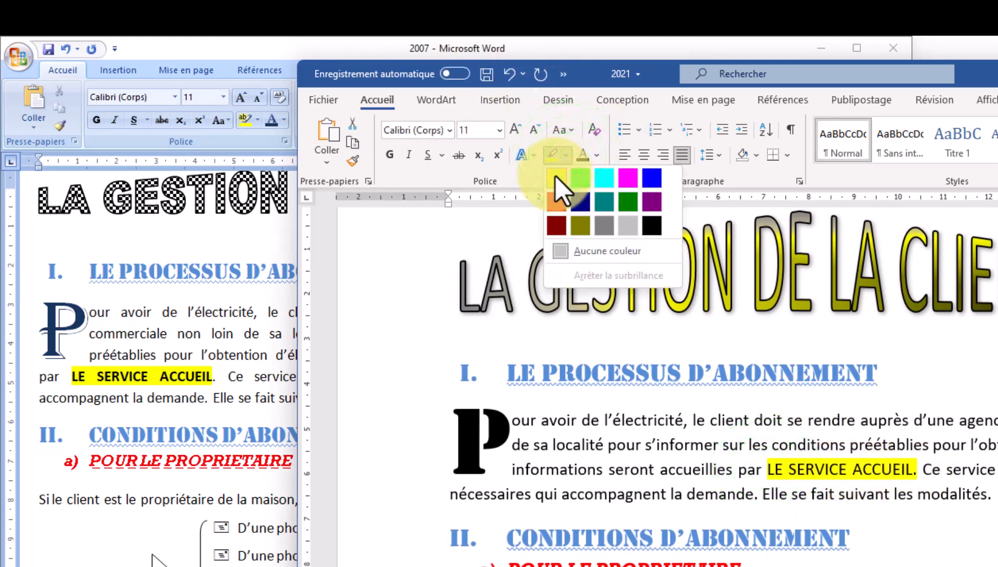
pyautogui.click(556, 177)
pyautogui.click(745, 472)
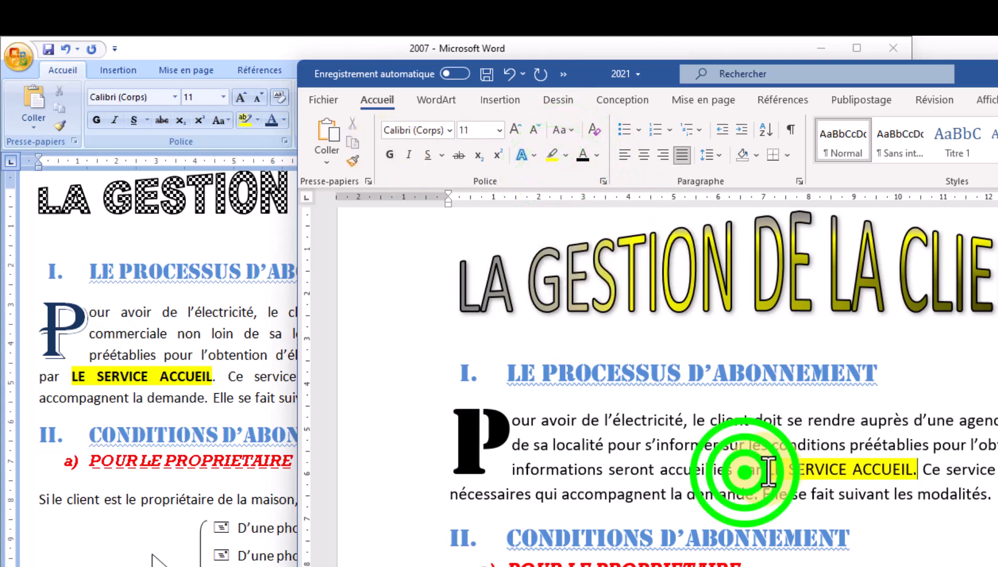
# Make the highlighted words LE SERVICE ACCUEIL bold in the 2021 document and deselect them
pyautogui.moveTo(767, 472); pyautogui.dragTo(914, 472)
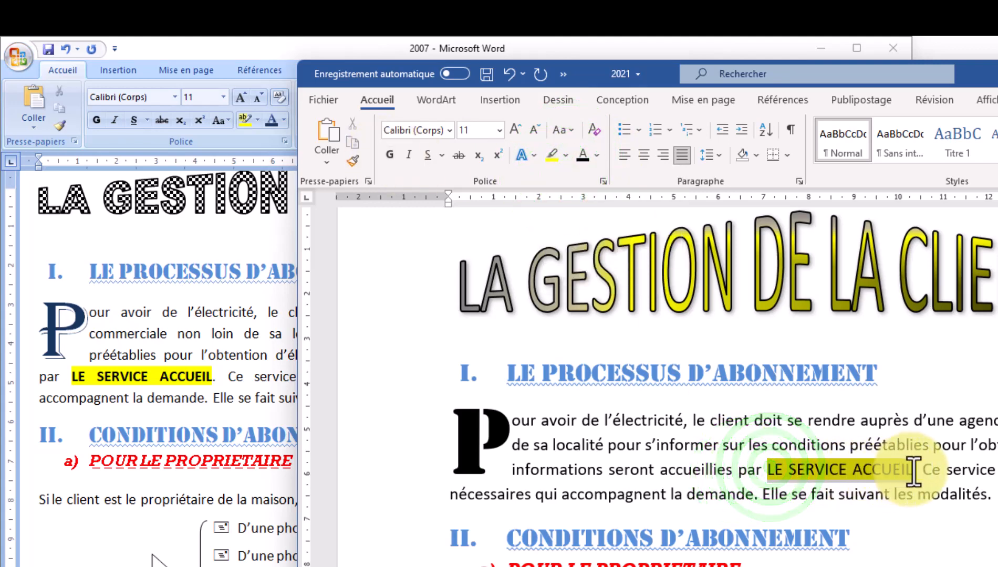
pyautogui.click(389, 155)
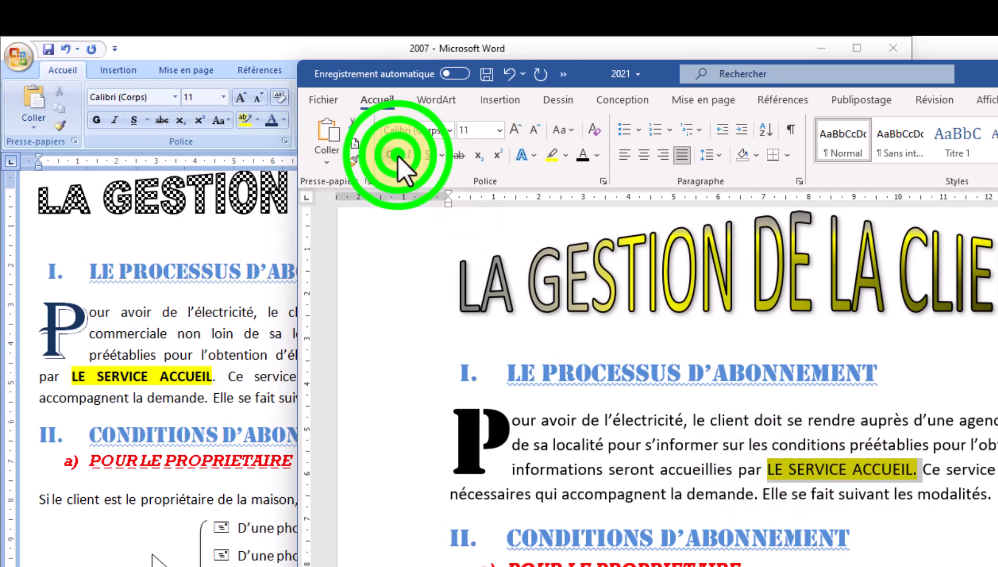
pyautogui.click(959, 566)
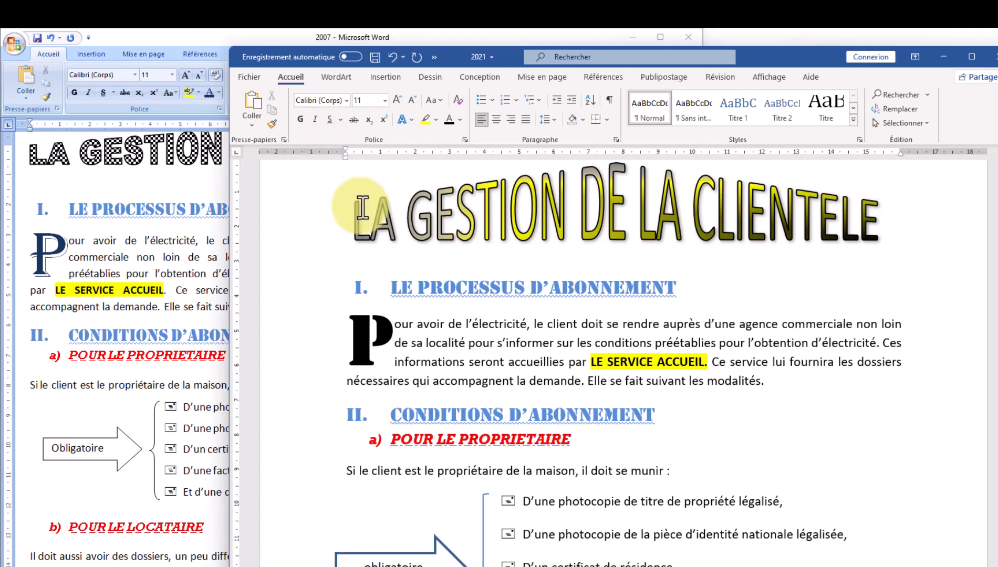
# Search the online images for "entreprise" to find a picture for the 2021 document
pyautogui.click(389, 79)
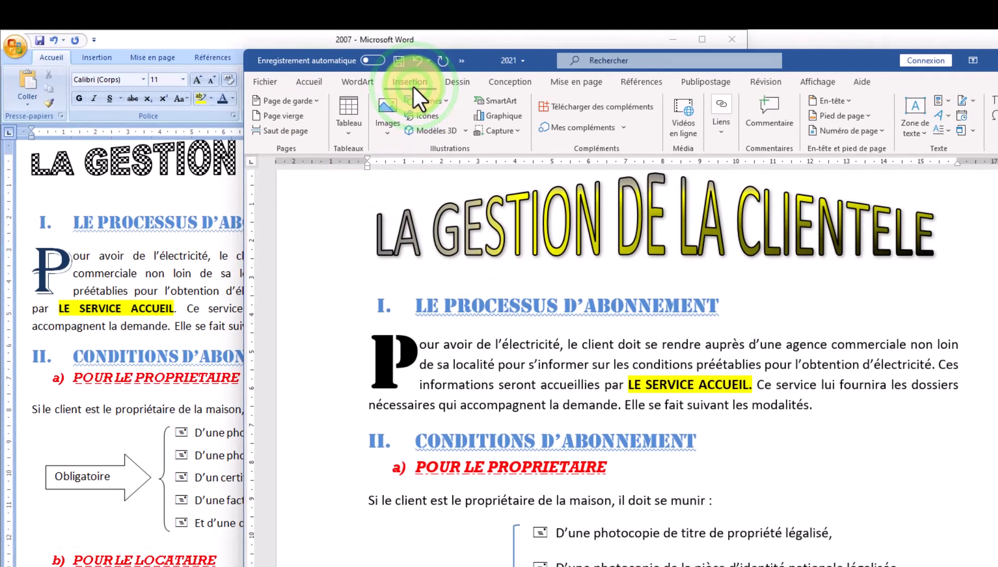
pyautogui.click(389, 130)
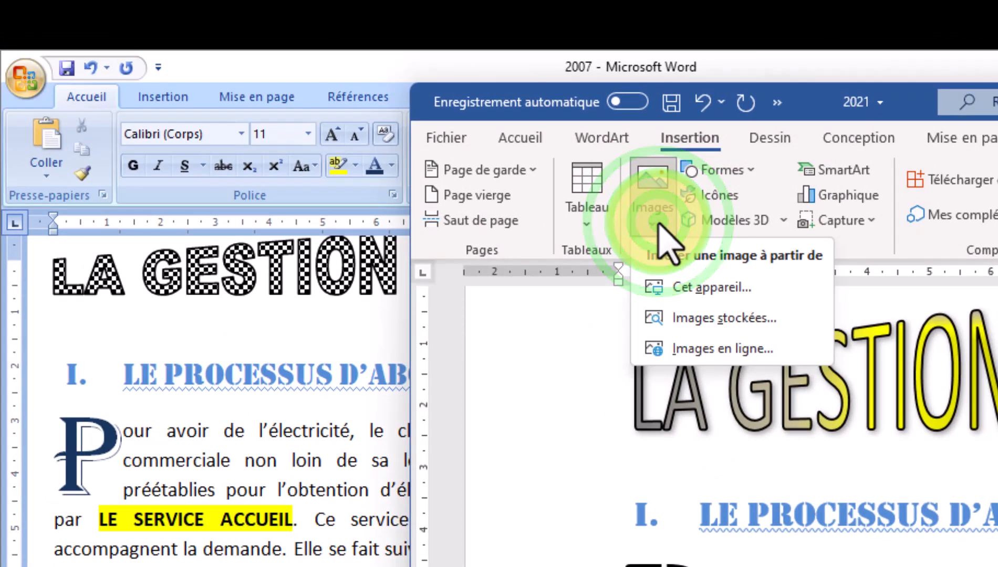
pyautogui.click(707, 342)
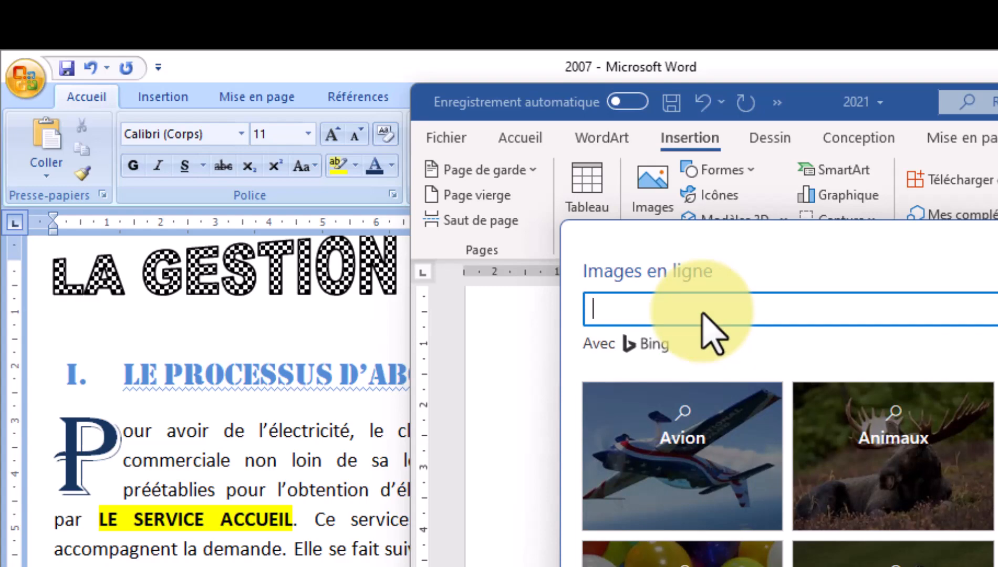
pyautogui.write('entrepris')
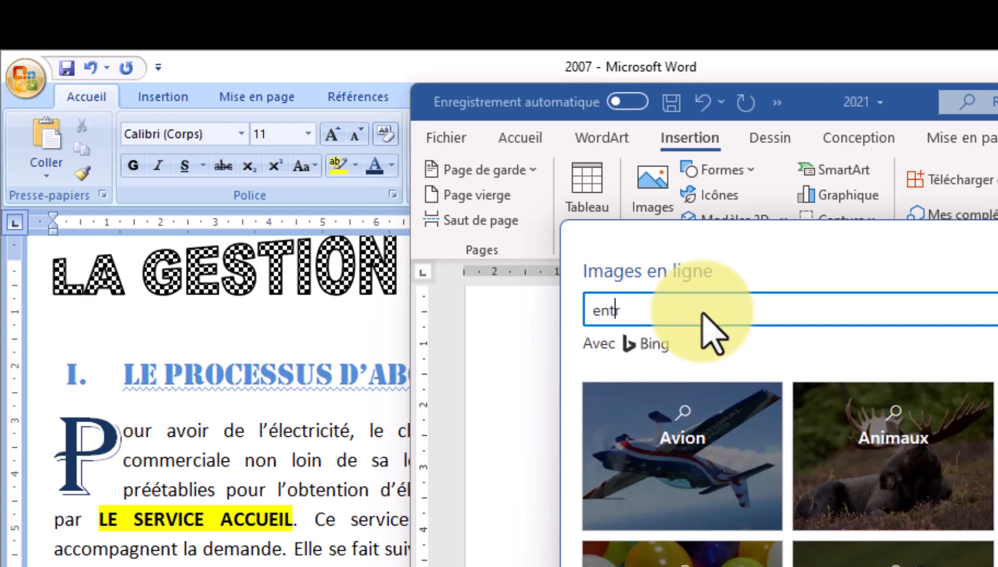
pyautogui.write('e')
pyautogui.press('Return')
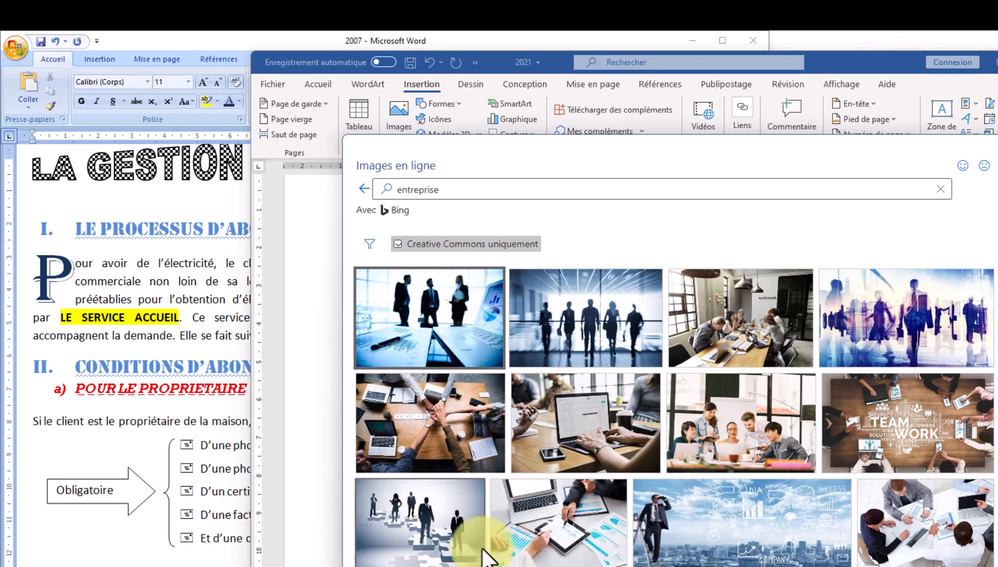
# Insert the online pictures of business silhouettes on puzzle pieces and of a calculator on charts into the 2021 document
pyautogui.click(419, 520)
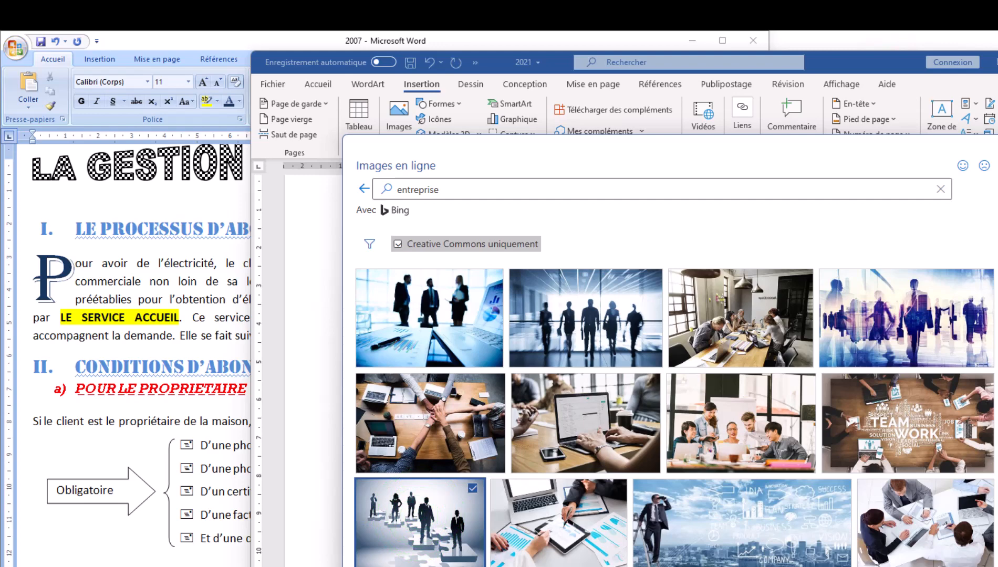
pyautogui.scroll(-3, 680, 471)
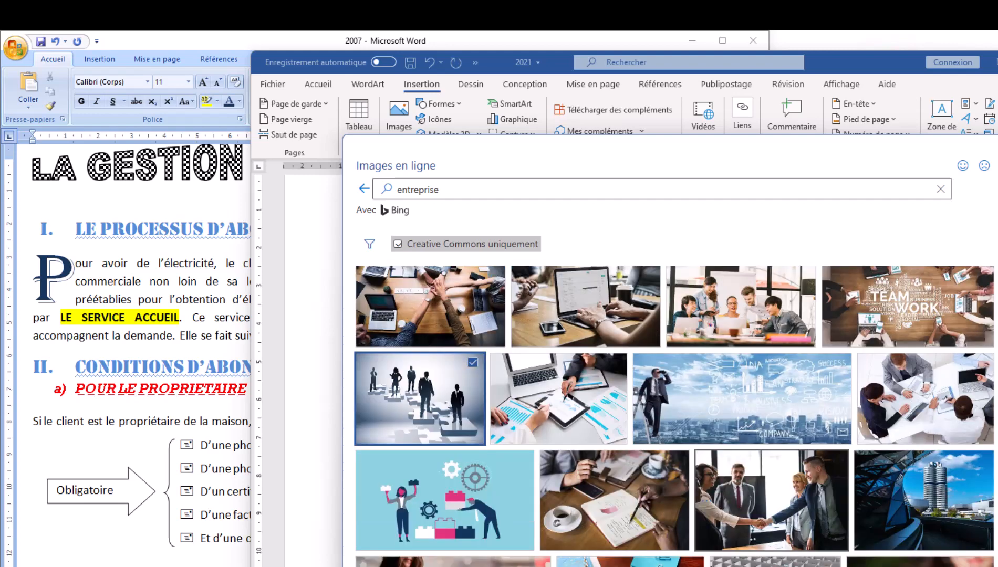
pyautogui.scroll(-3, 680, 472)
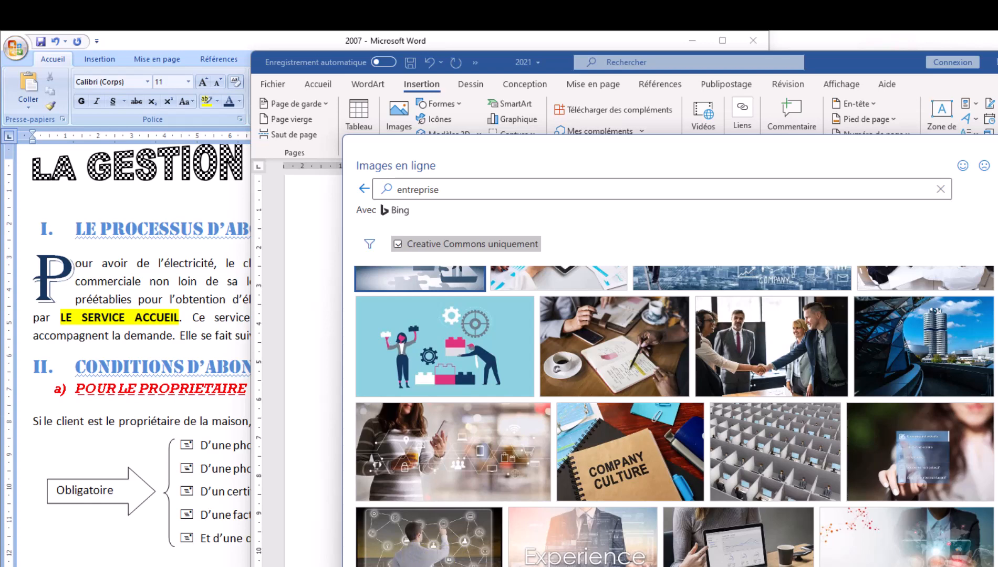
pyautogui.click(908, 565)
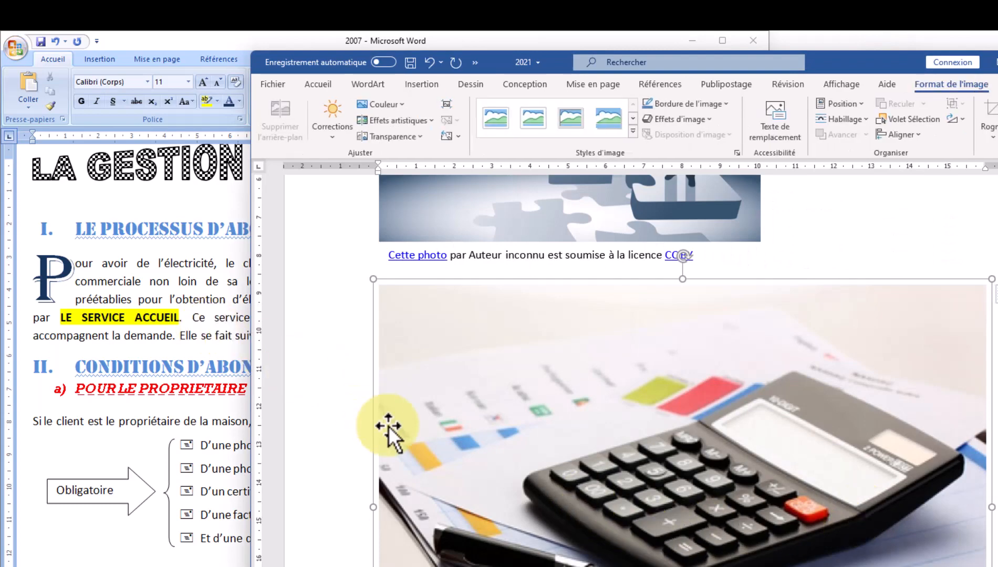
# Shrink the silhouettes picture with its caption frame in the 2021 document to about 2.79 cm high and 4.67 cm wide
pyautogui.scroll(6, 388, 425)
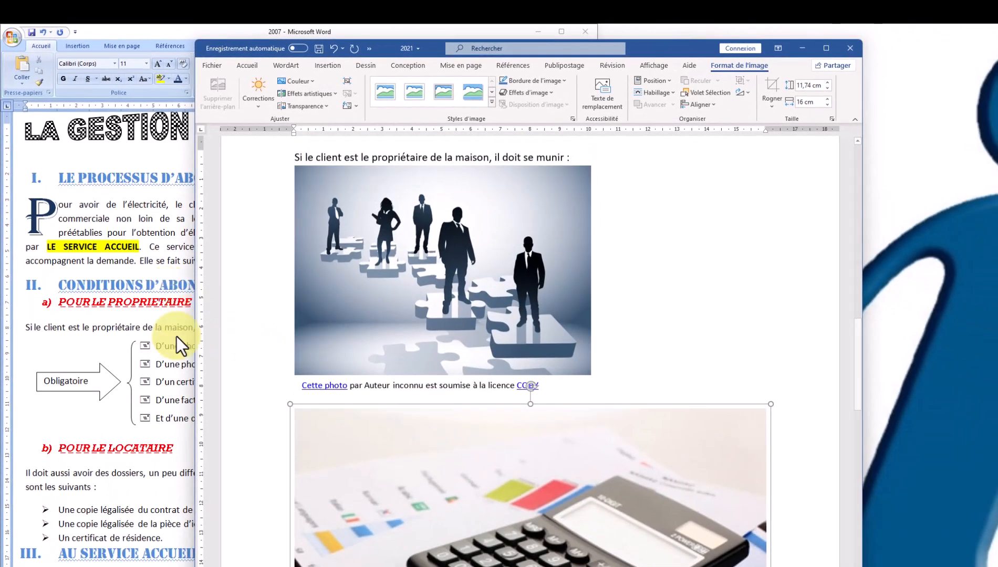
pyautogui.click(237, 441)
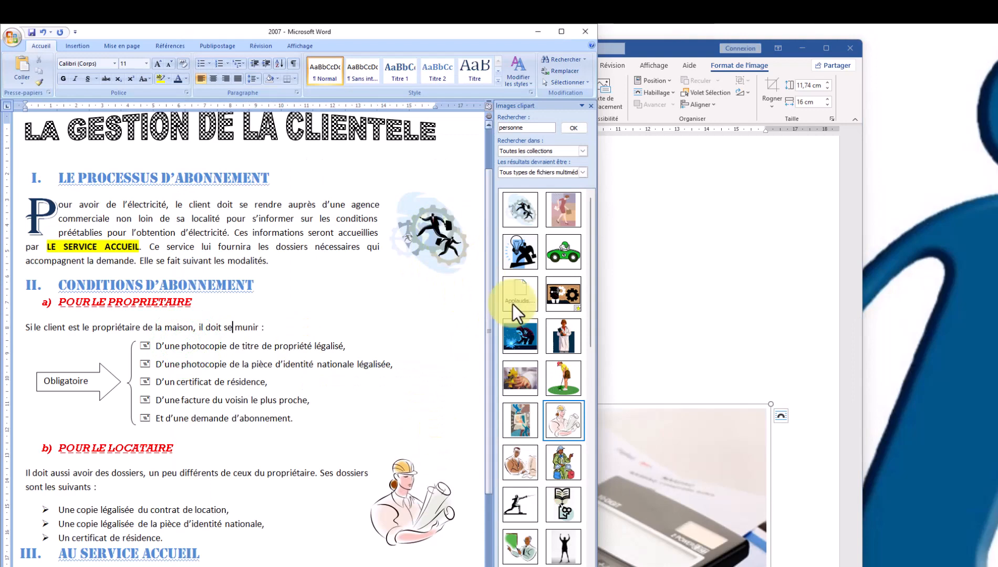
pyautogui.click(685, 269)
pyautogui.click(444, 277)
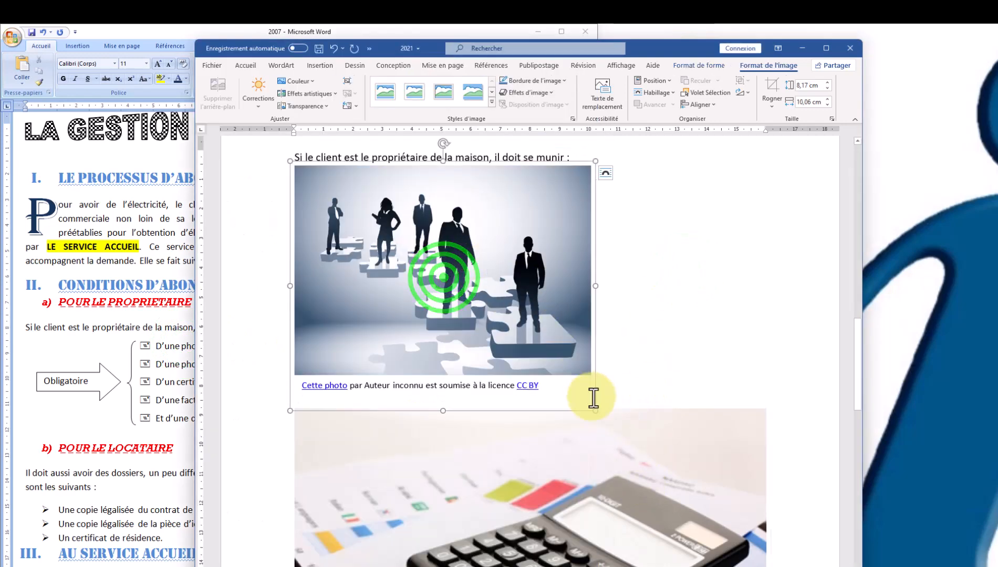
pyautogui.moveTo(595, 411); pyautogui.dragTo(526, 247)
pyautogui.scroll(-1, 542, 250)
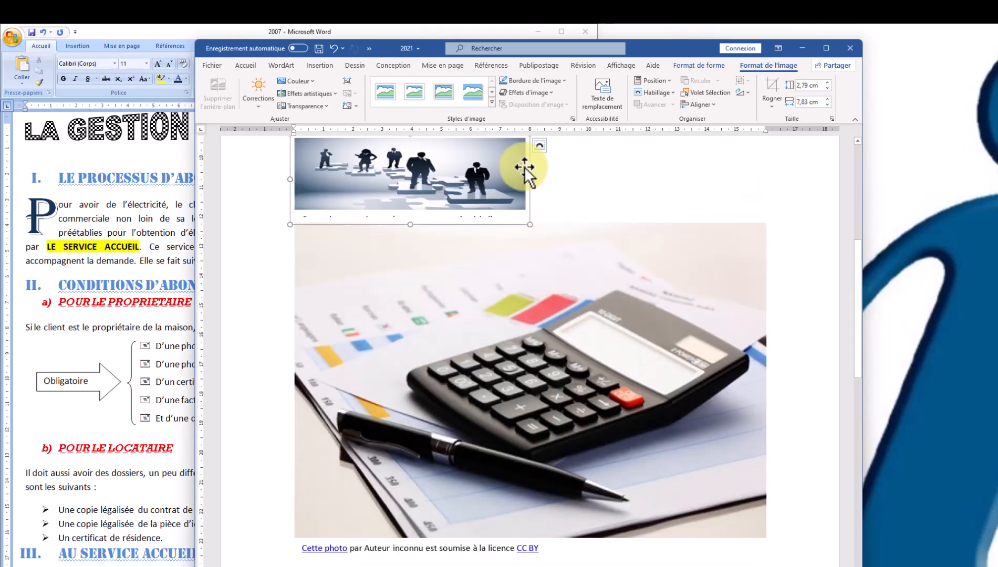
pyautogui.moveTo(530, 176); pyautogui.dragTo(436, 177)
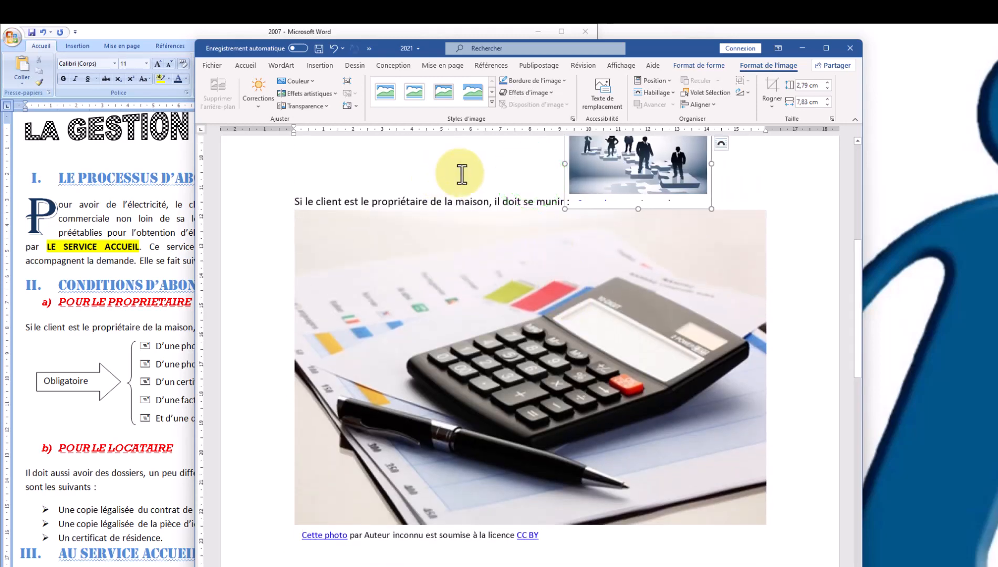
# Select the silhouettes picture inside its captioned frame and open its text wrapping options
pyautogui.scroll(2, 728, 325)
pyautogui.scroll(3, 730, 315)
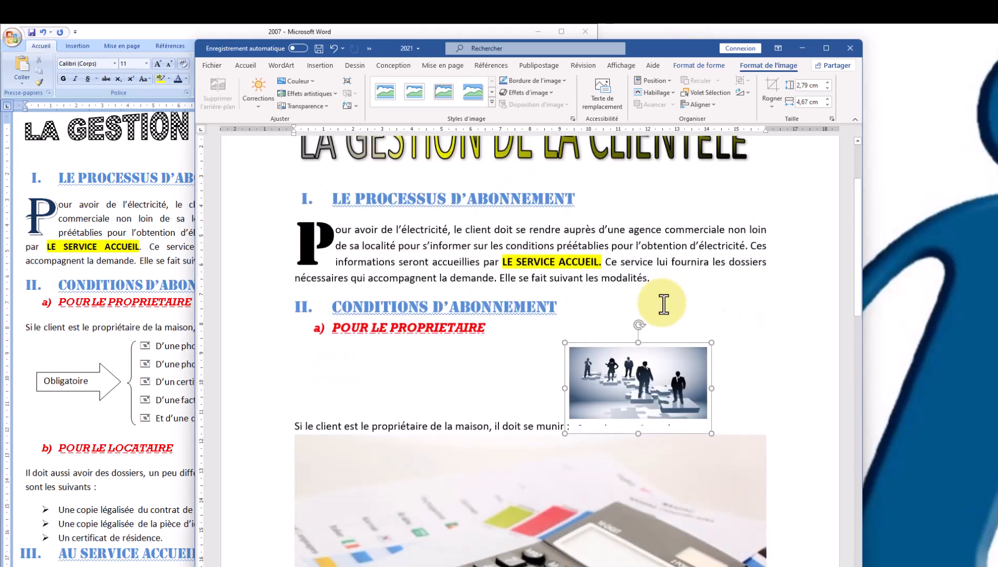
pyautogui.click(646, 376)
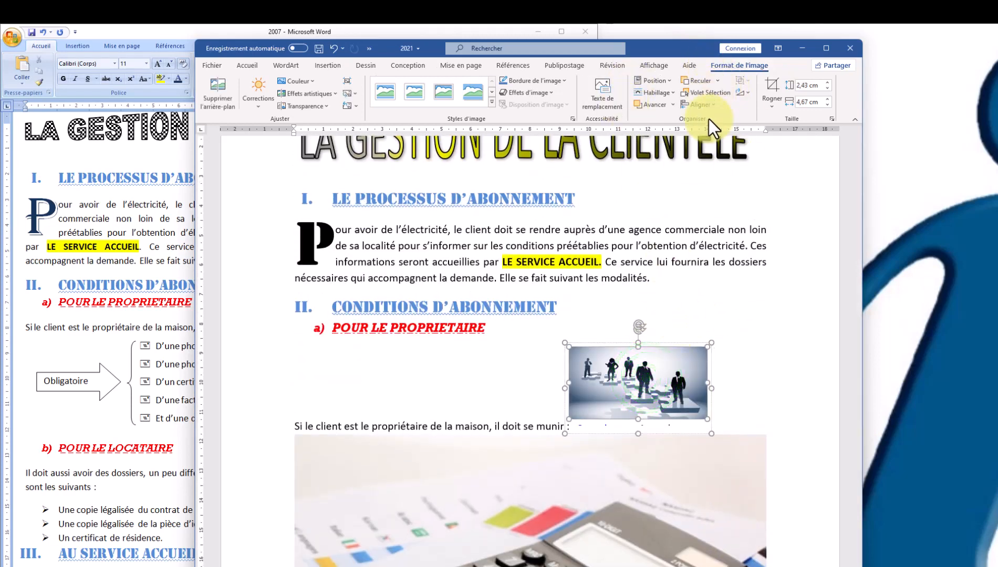
pyautogui.click(670, 93)
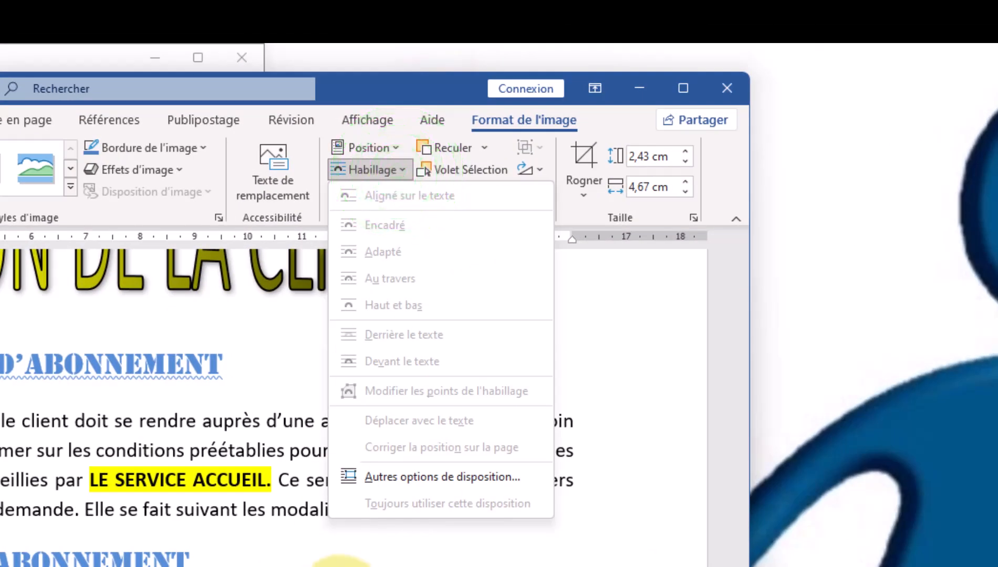
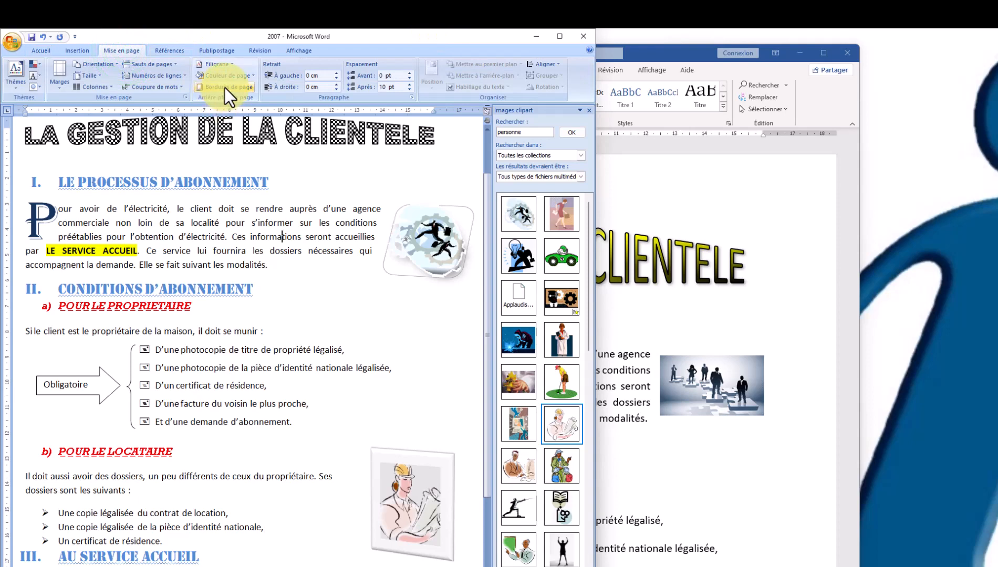
# Add an art page border of small yellow figures to the whole 2007 document and check it on both sides of the page
pyautogui.click(225, 87)
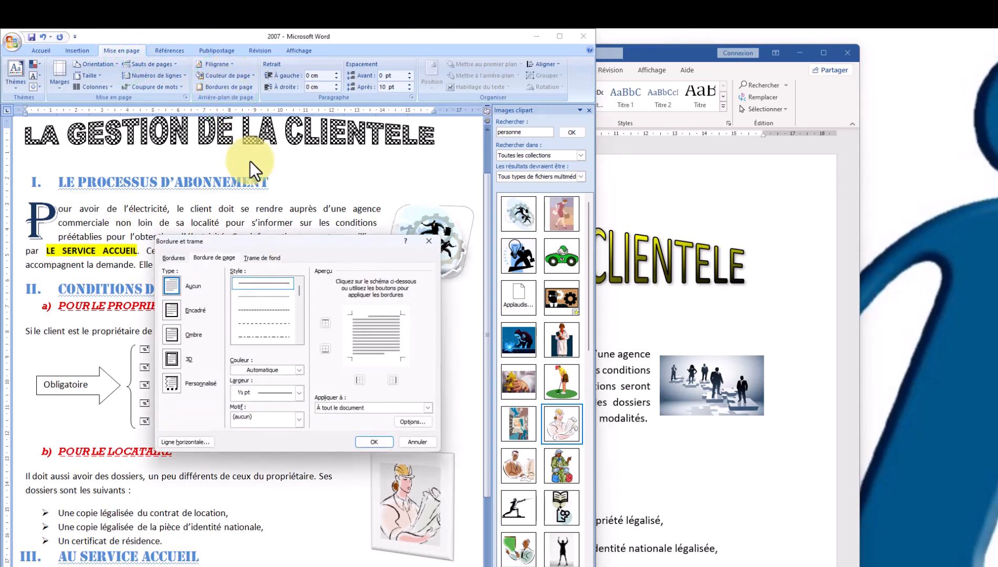
pyautogui.click(258, 420)
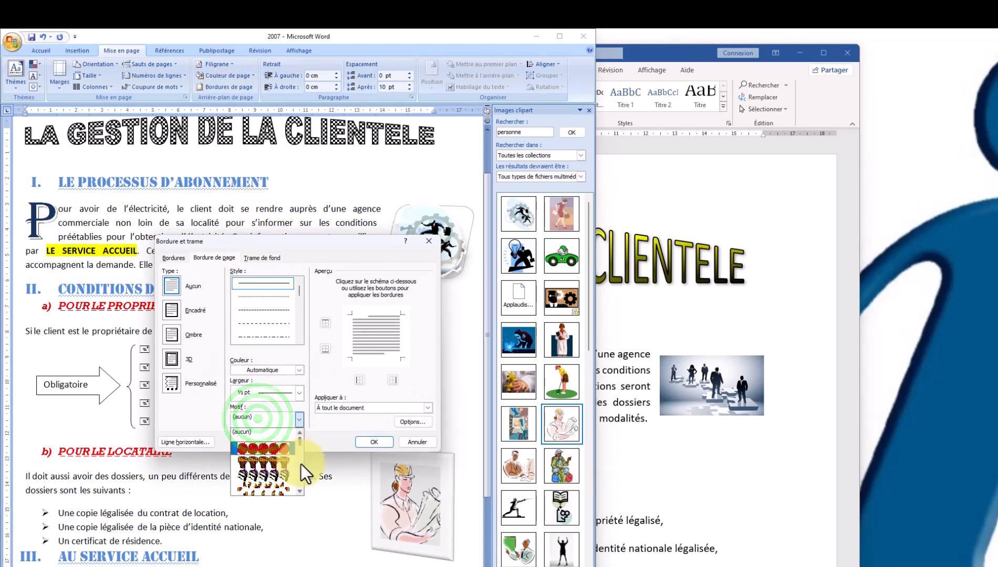
pyautogui.scroll(-5, 300, 489)
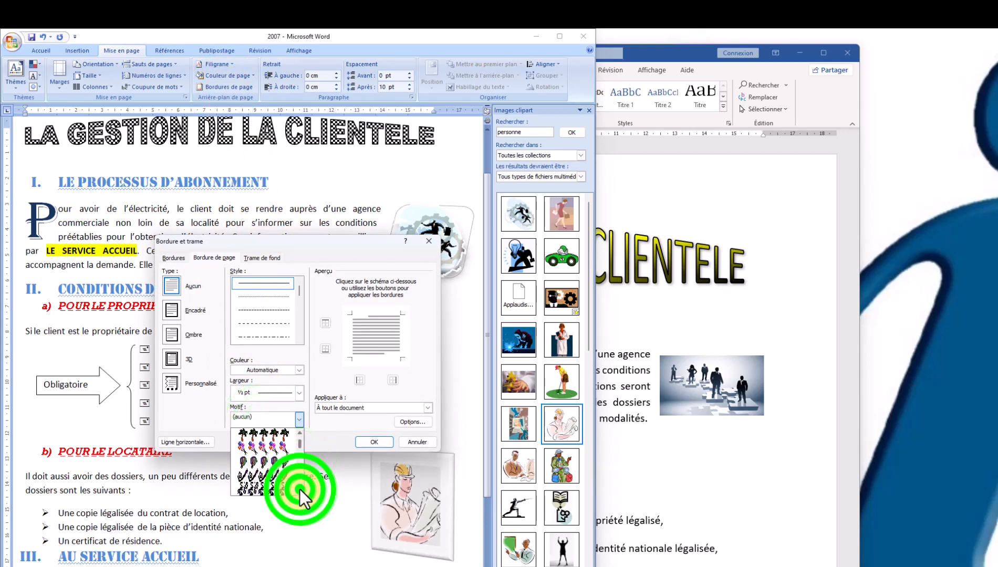
pyautogui.scroll(-5, 300, 489)
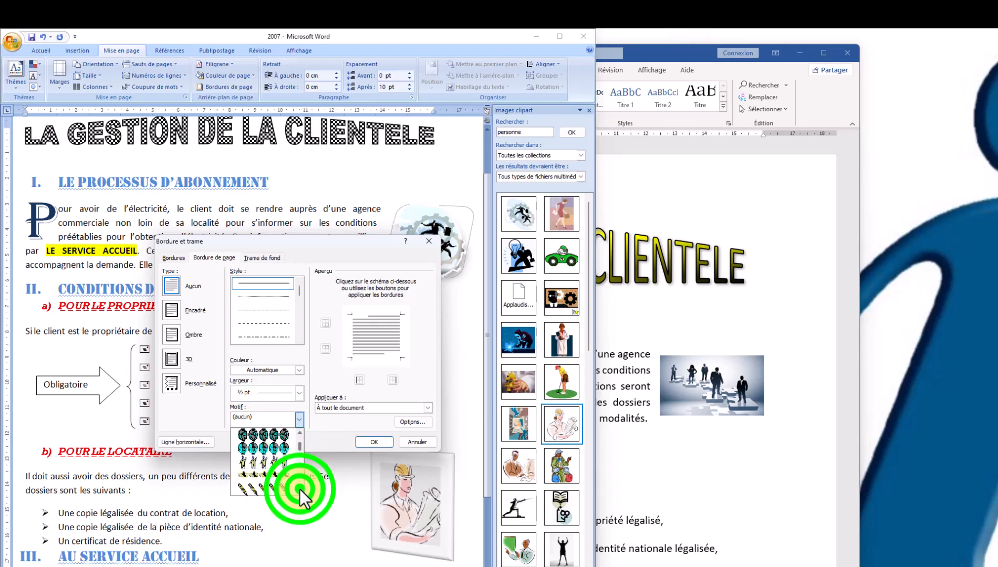
pyautogui.click(284, 464)
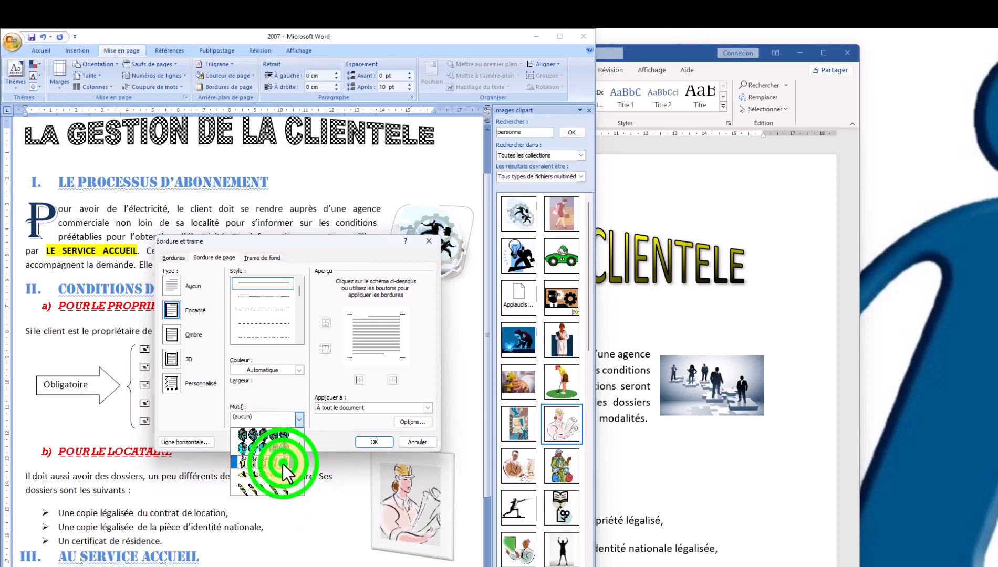
pyautogui.click(383, 443)
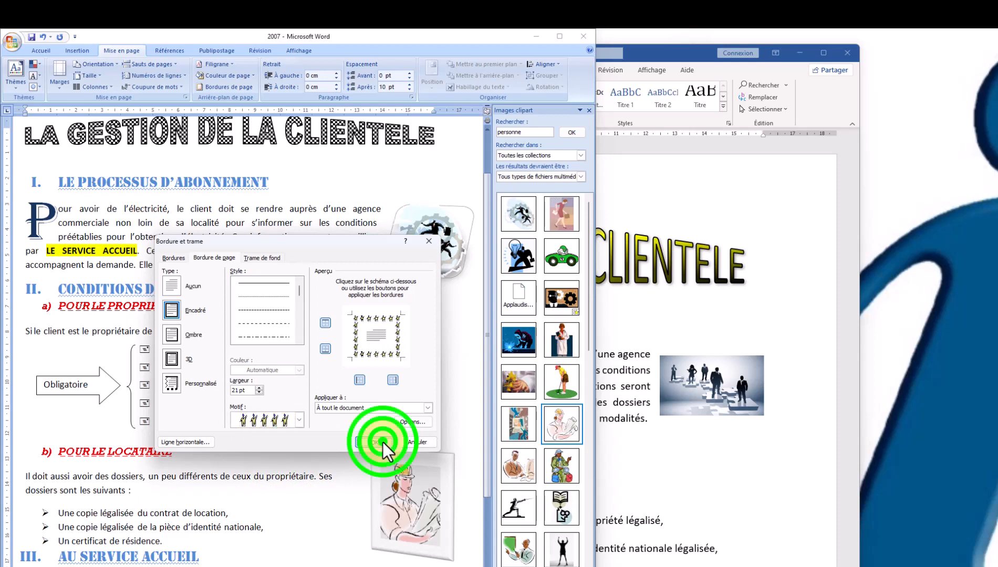
pyautogui.scroll(2, 294, 435)
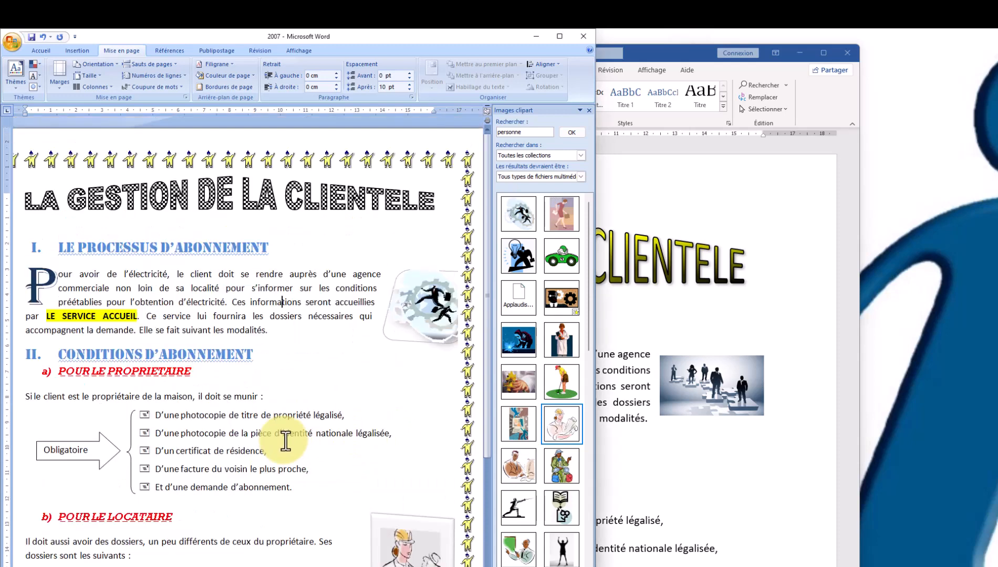
pyautogui.hscroll(-2, 248, 346)
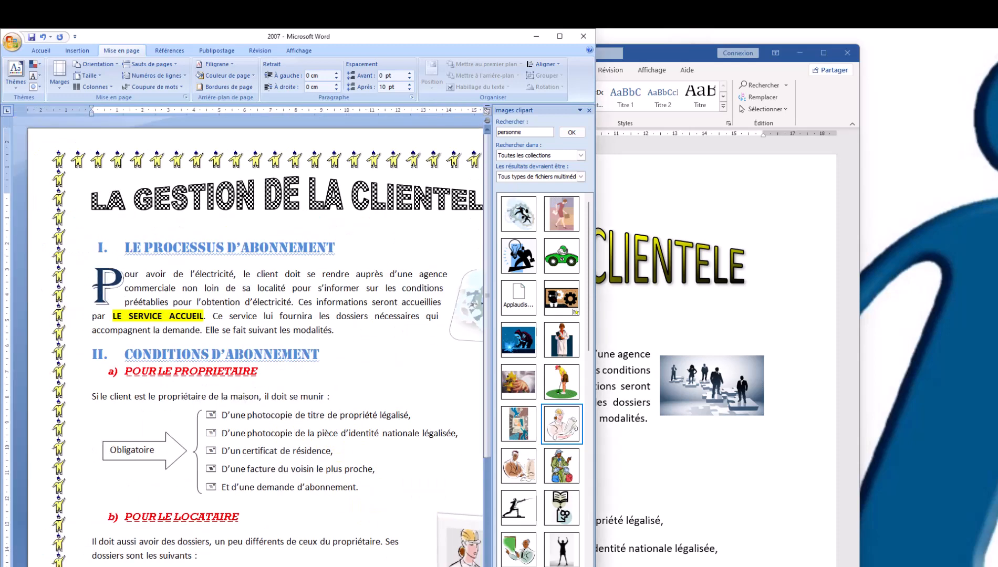
pyautogui.hscroll(1, 248, 346)
pyautogui.hscroll(3, 248, 347)
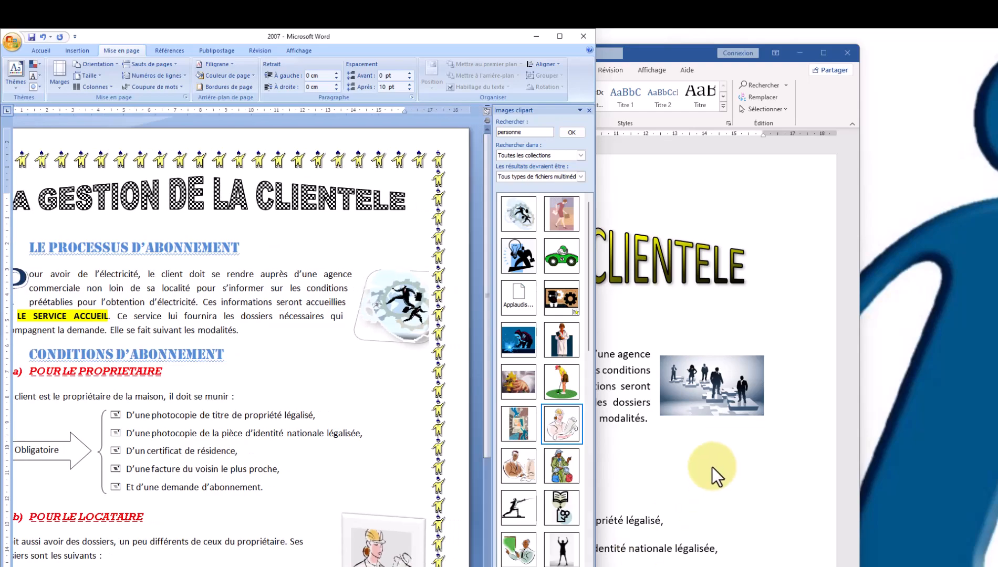
# Switch to the 2021 document and look through its layout and insertion commands for the page border setting
pyautogui.click(713, 472)
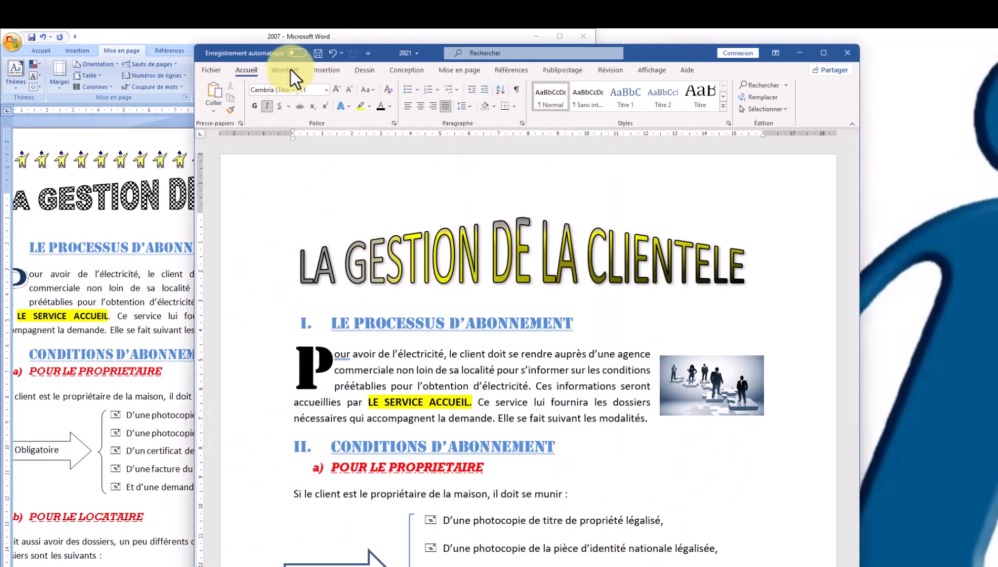
pyautogui.click(461, 70)
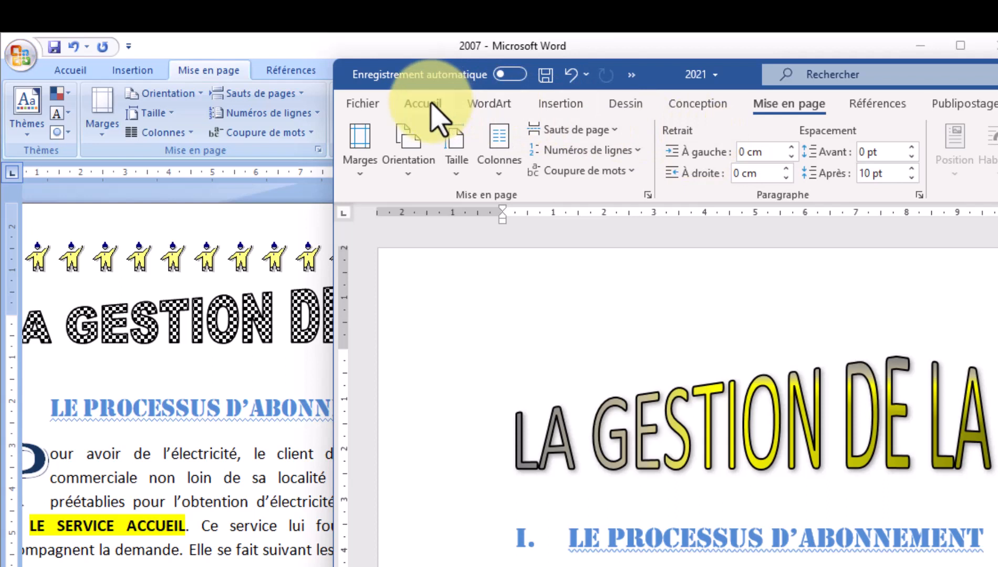
pyautogui.click(564, 103)
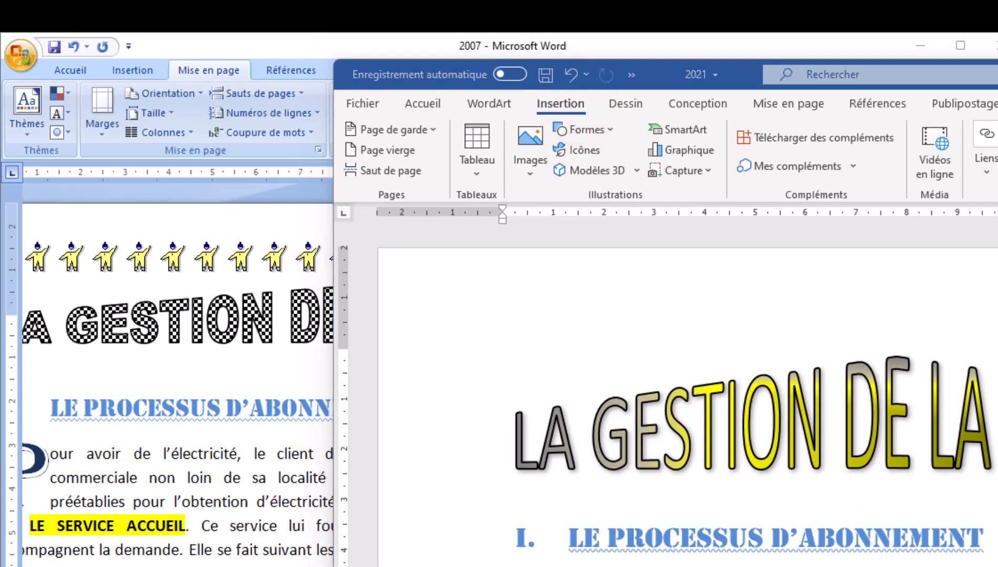
pyautogui.click(554, 268)
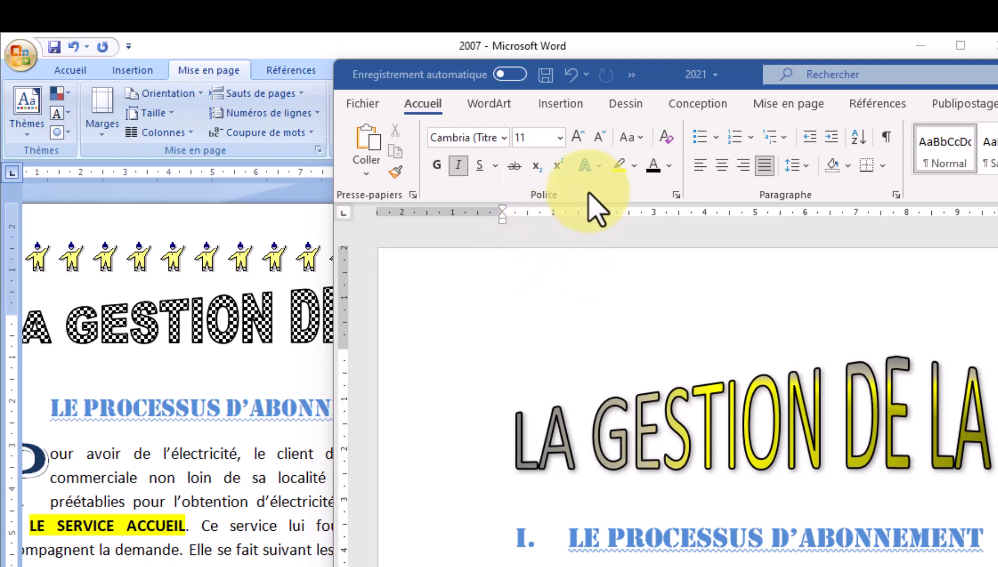
pyautogui.click(706, 104)
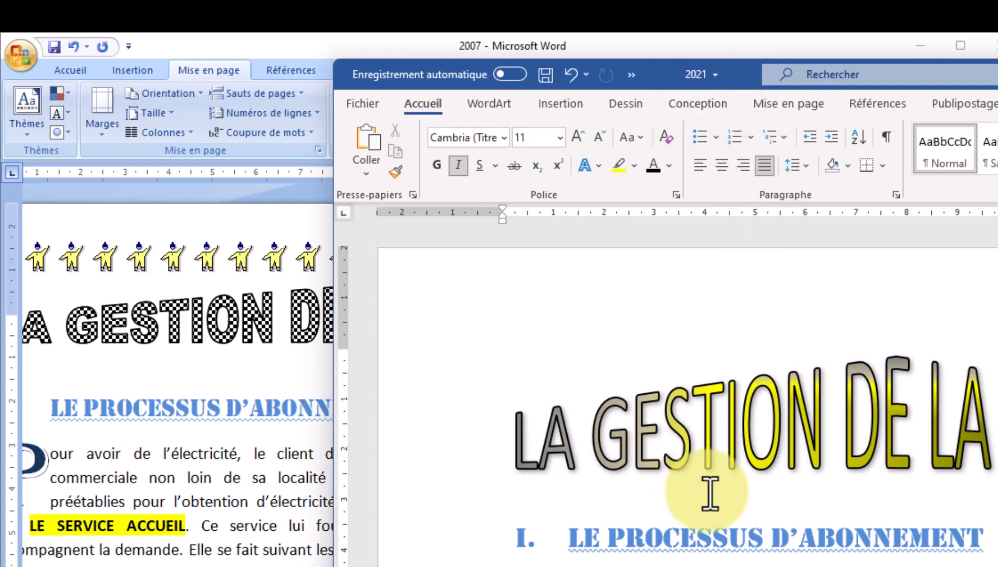
pyautogui.click(723, 283)
# Add an art page border of yellow and black radiation symbols to the whole 2021 document and review it along the page
pyautogui.click(669, 102)
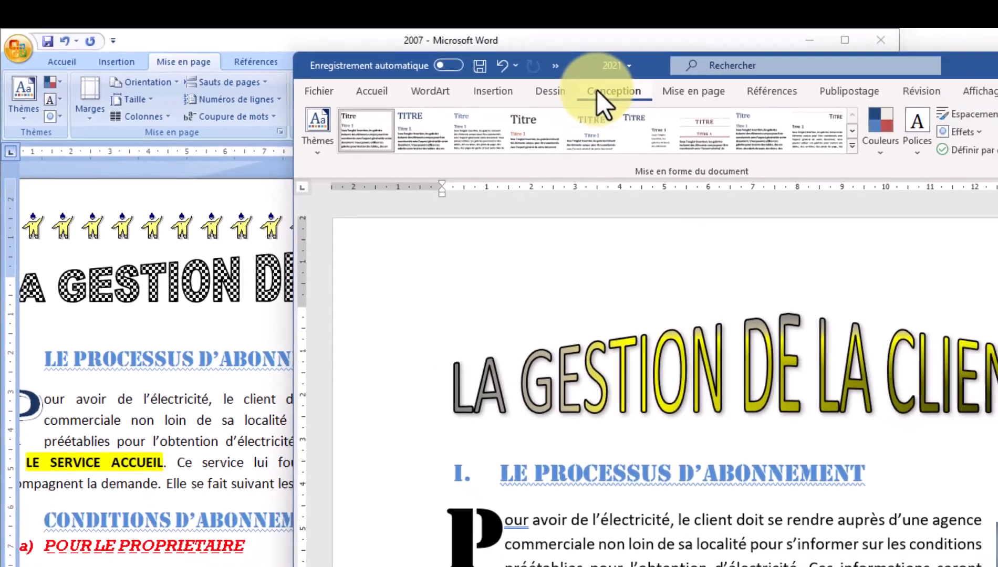
pyautogui.click(928, 97)
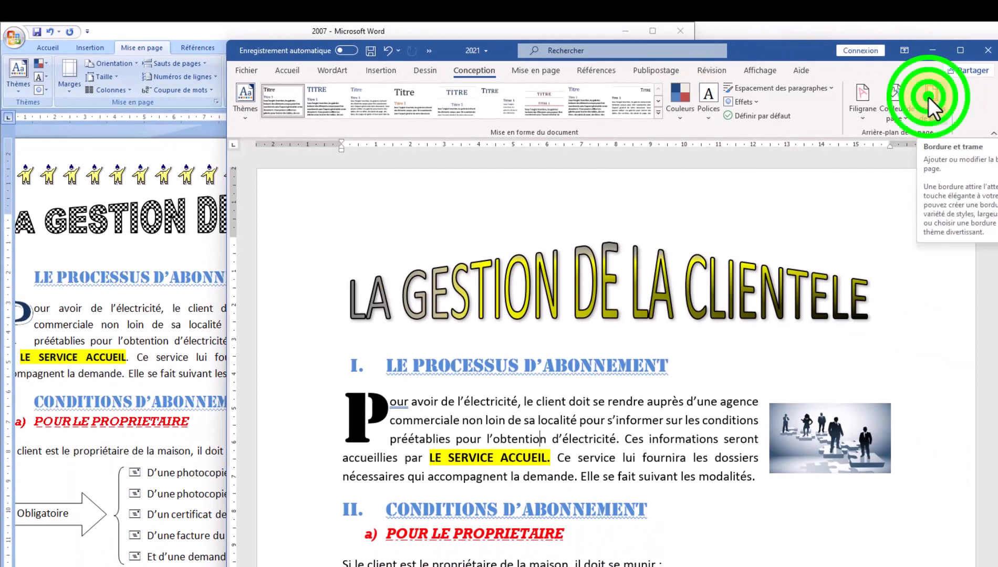
pyautogui.click(556, 495)
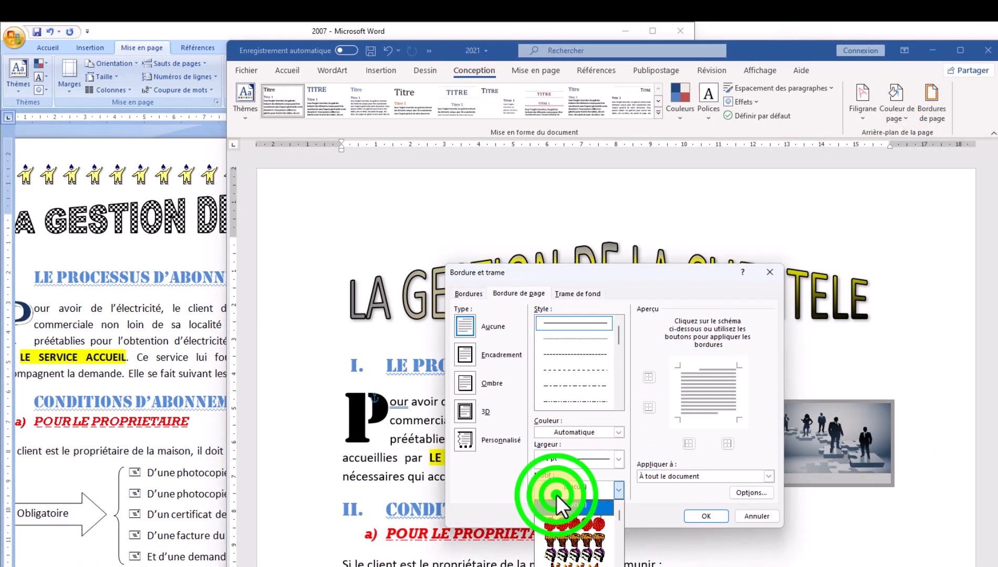
pyautogui.scroll(-5, 578, 530)
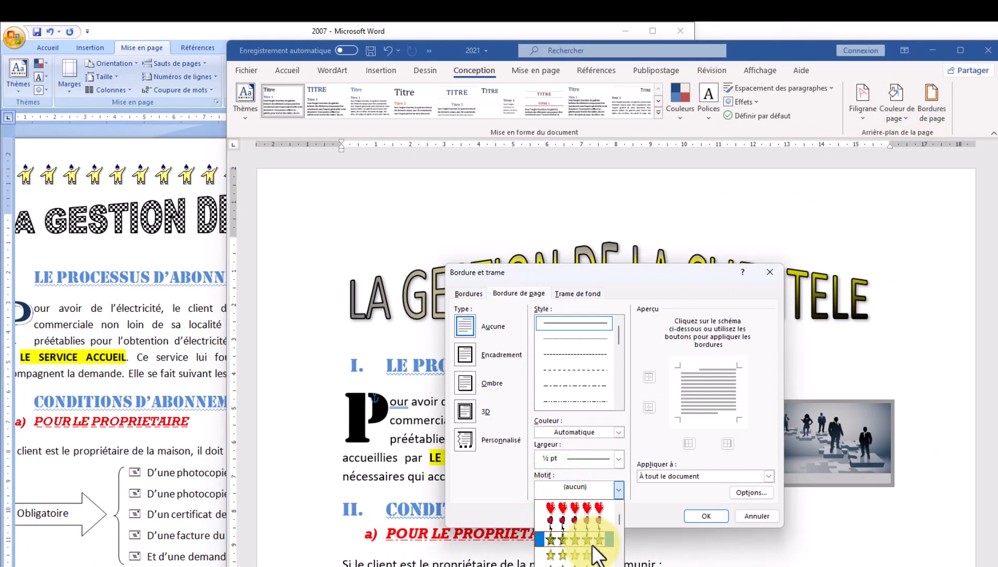
pyautogui.scroll(-5, 596, 557)
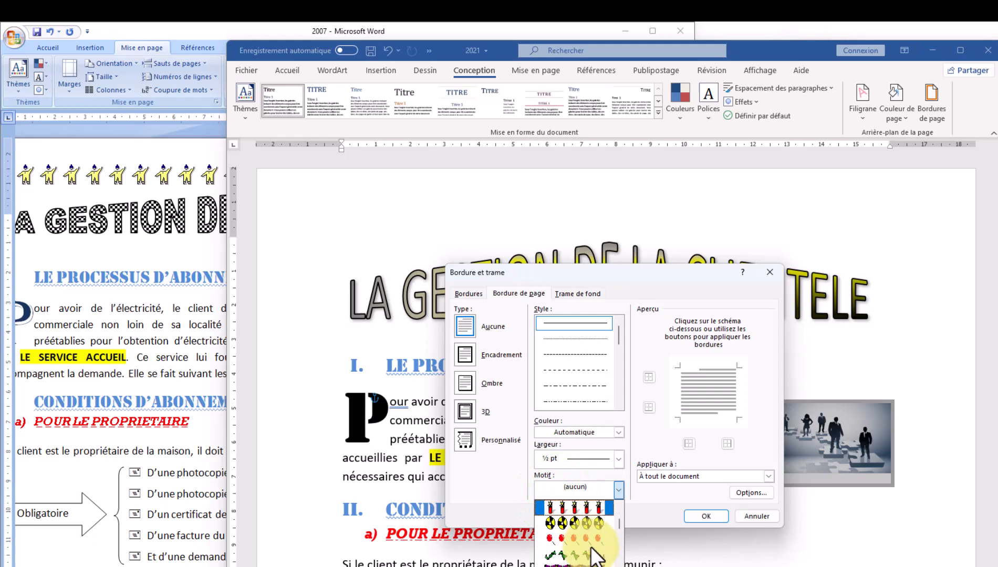
pyautogui.click(581, 525)
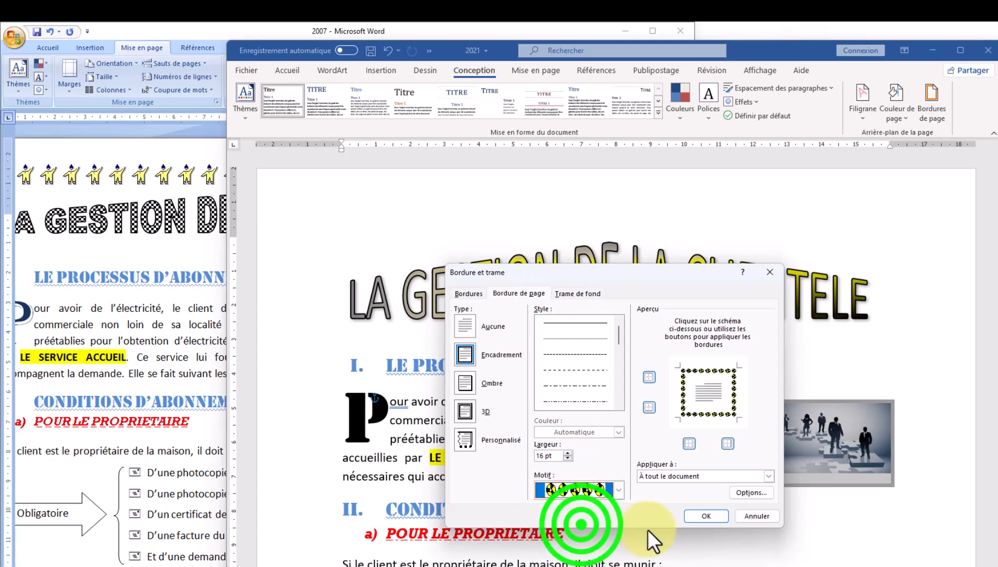
pyautogui.click(704, 517)
pyautogui.scroll(-7, 670, 556)
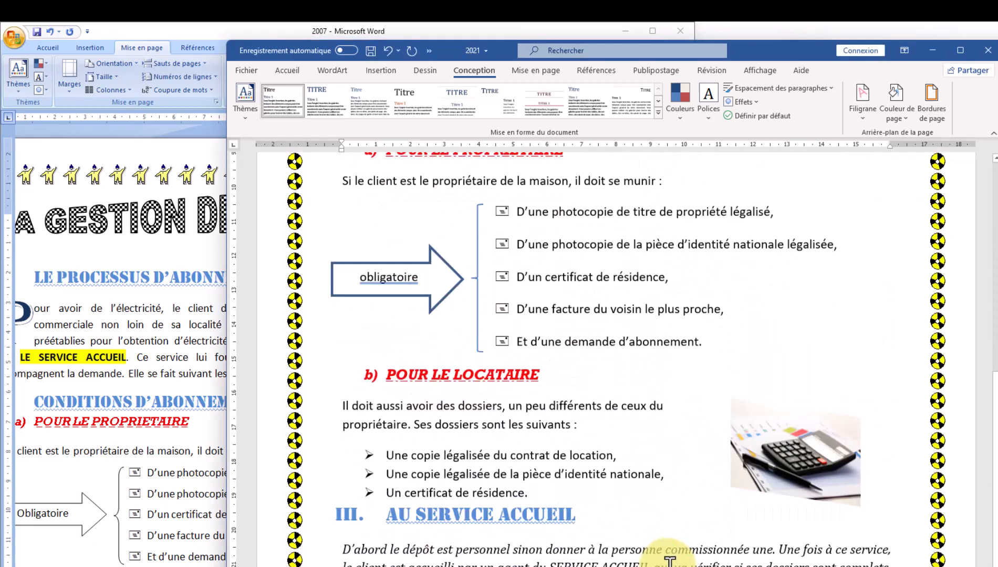
pyautogui.scroll(-2, 669, 560)
pyautogui.scroll(8, 669, 560)
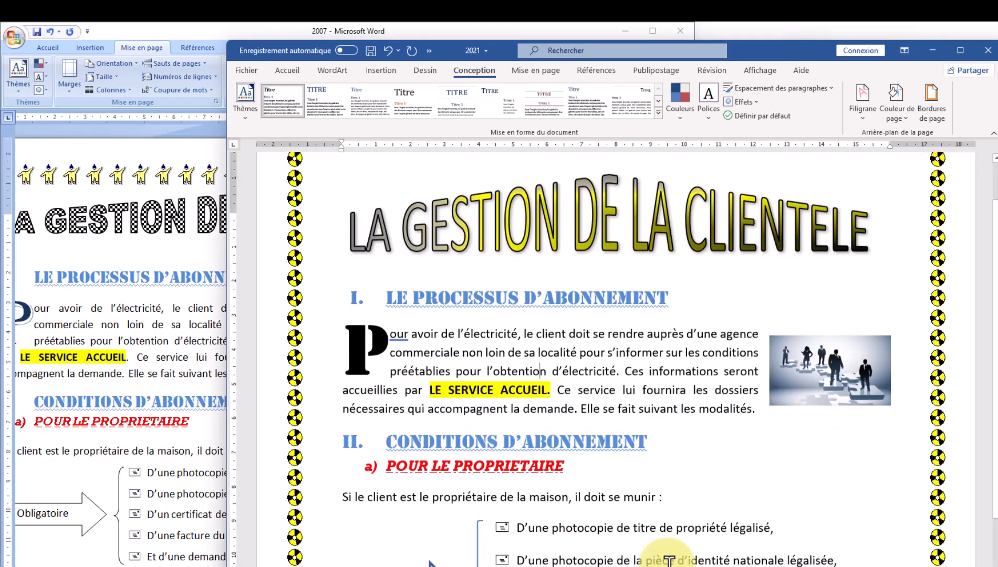
pyautogui.scroll(3, 668, 559)
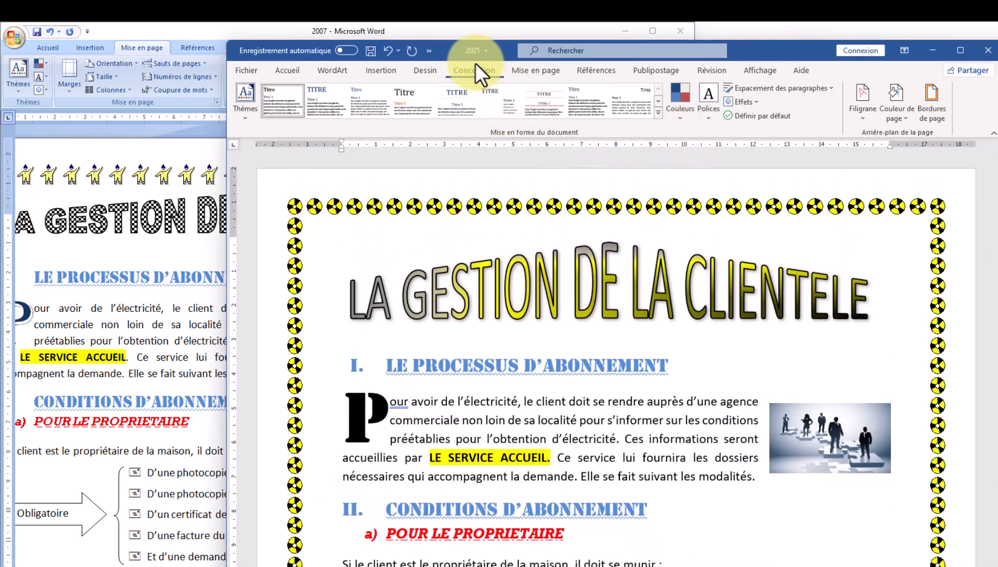
# Snap the 2021 document window to the right half of the screen and close the clip art pane in the 2007 document
pyautogui.moveTo(497, 50); pyautogui.dragTo(547, 61)
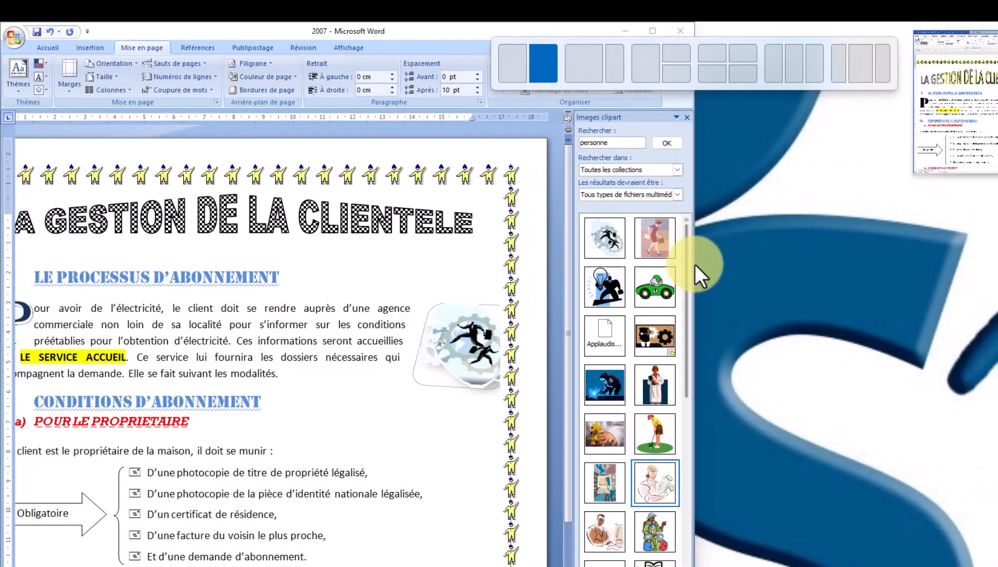
pyautogui.click(690, 113)
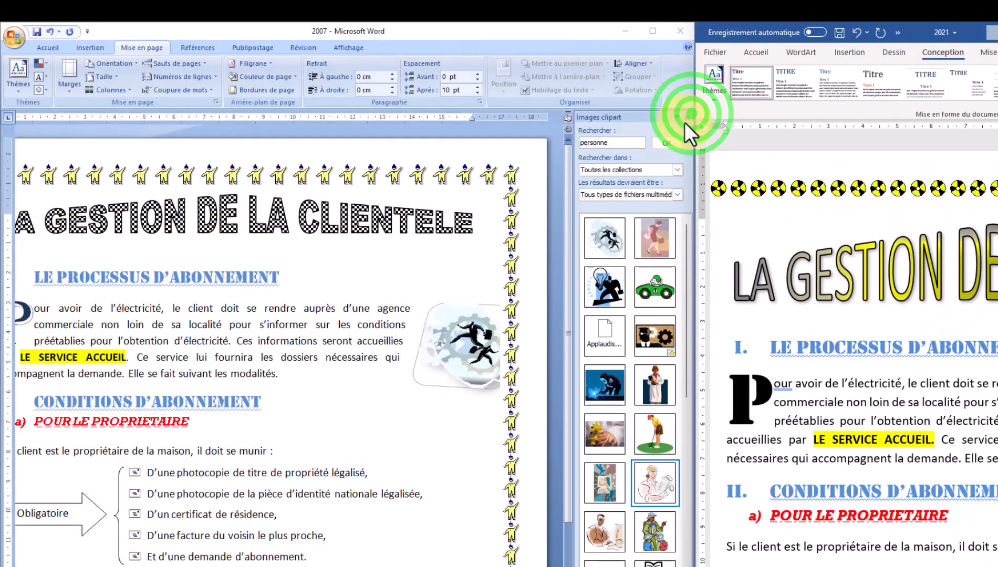
pyautogui.click(689, 116)
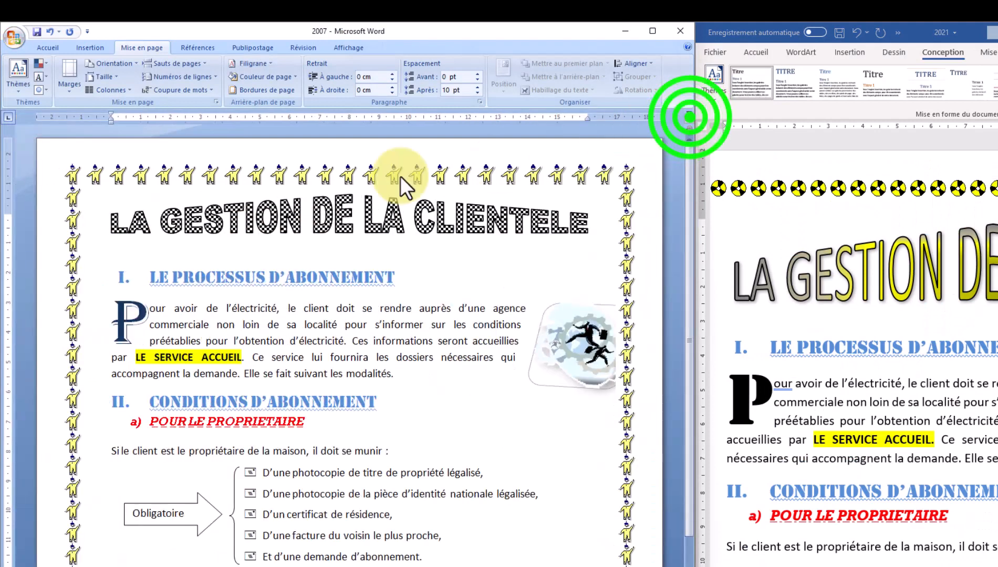
# Look through the 2021 document from the title to the last paragraph and compare its layout and design commands
pyautogui.click(282, 171)
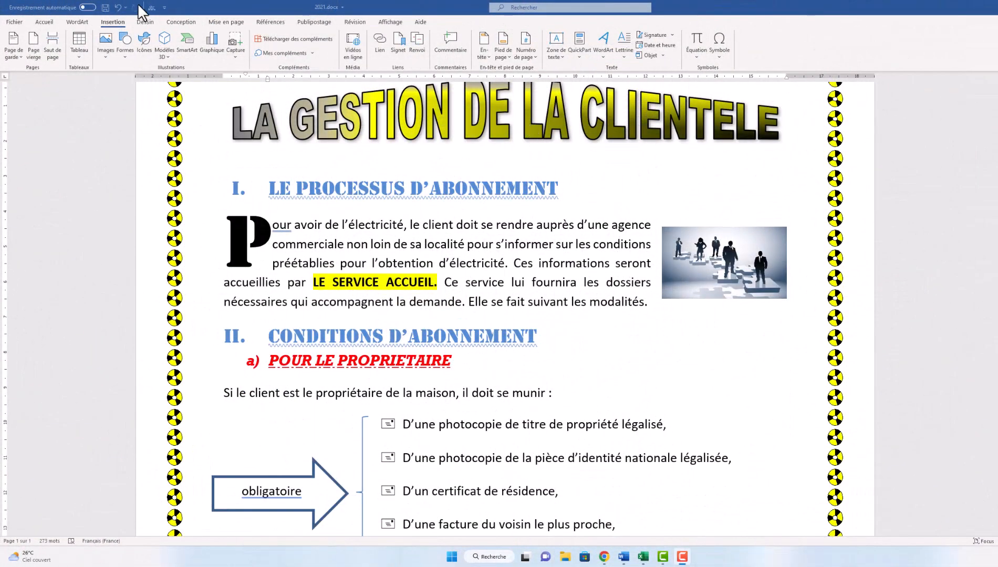
pyautogui.click(185, 23)
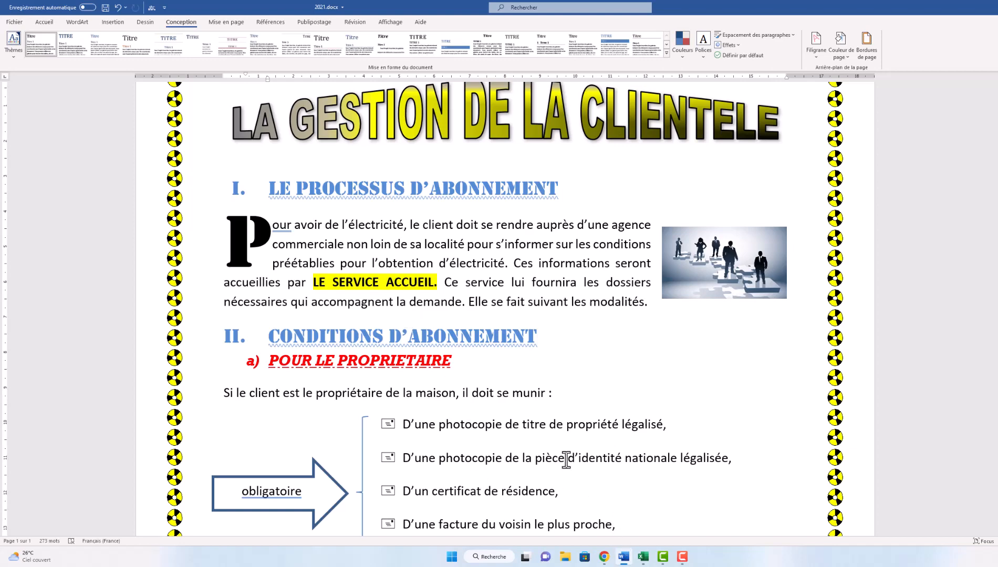
pyautogui.scroll(2, 566, 459)
pyautogui.scroll(-10, 566, 459)
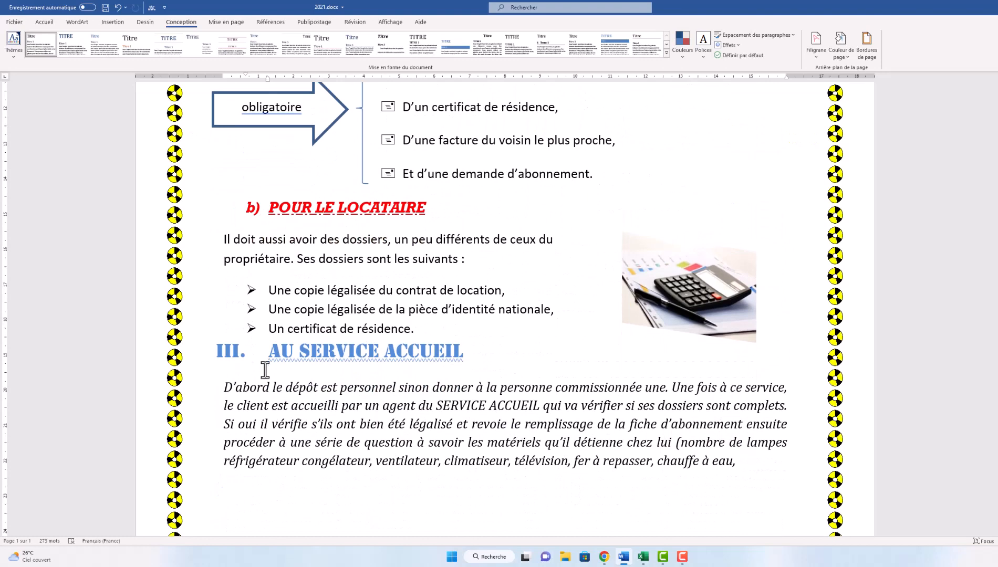
pyautogui.scroll(3, 492, 367)
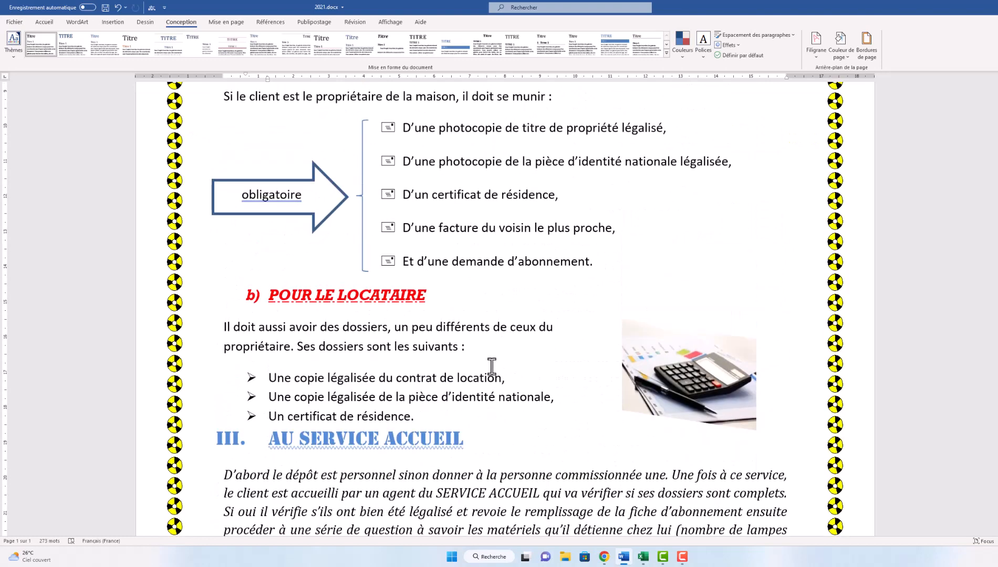
pyautogui.scroll(3, 491, 366)
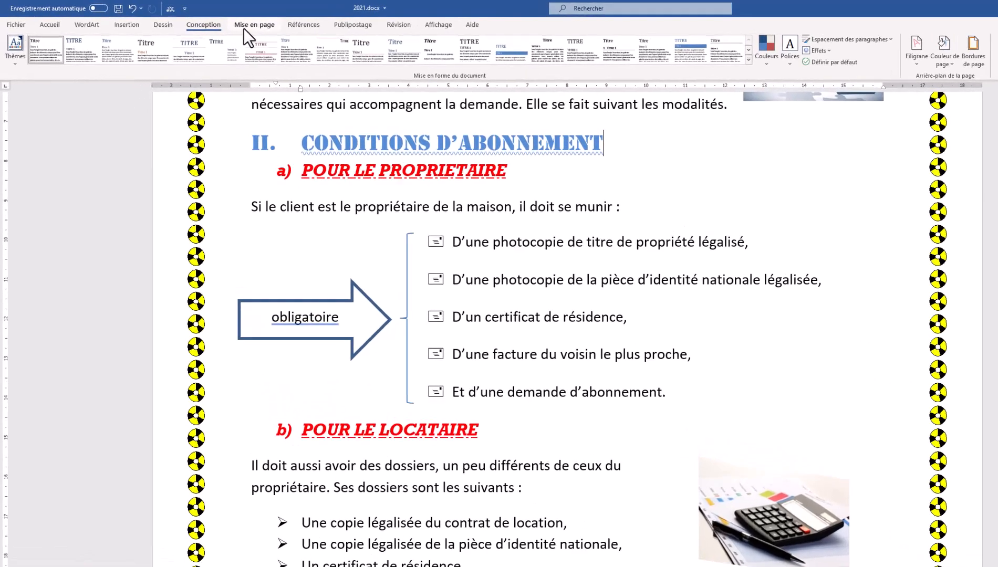
pyautogui.click(226, 22)
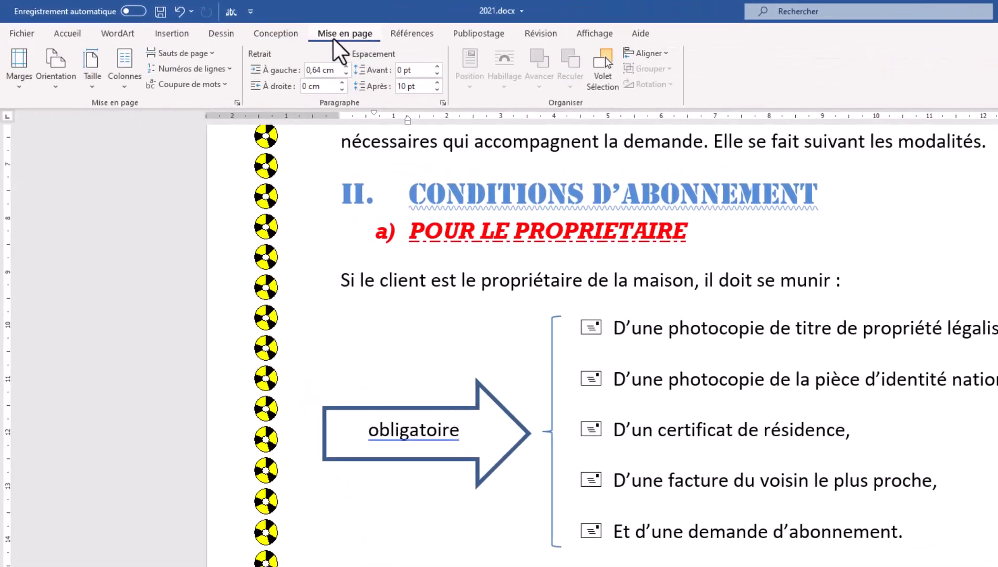
pyautogui.click(281, 34)
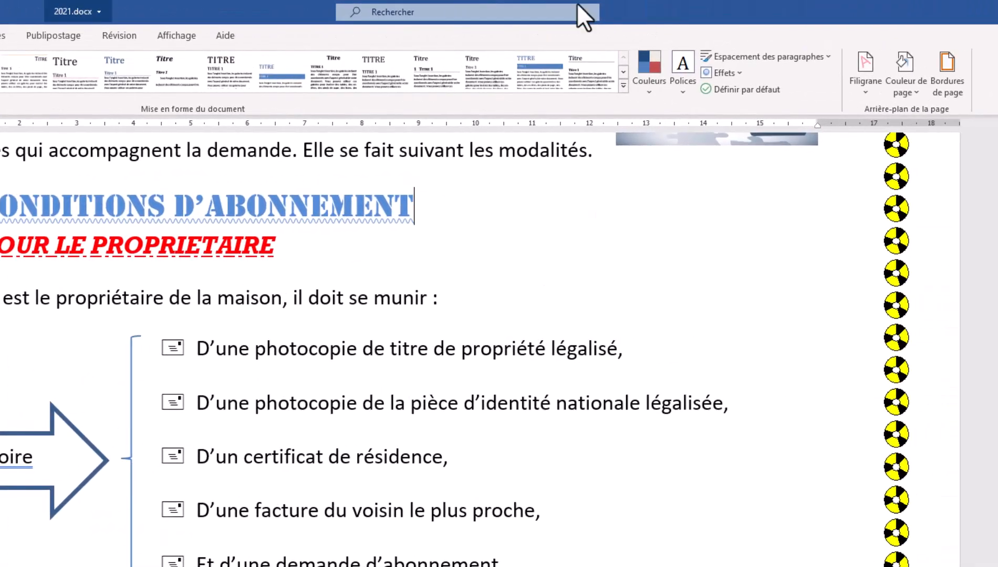
# Start a custom watermark for the 2021 document and choose a text watermark
pyautogui.click(866, 87)
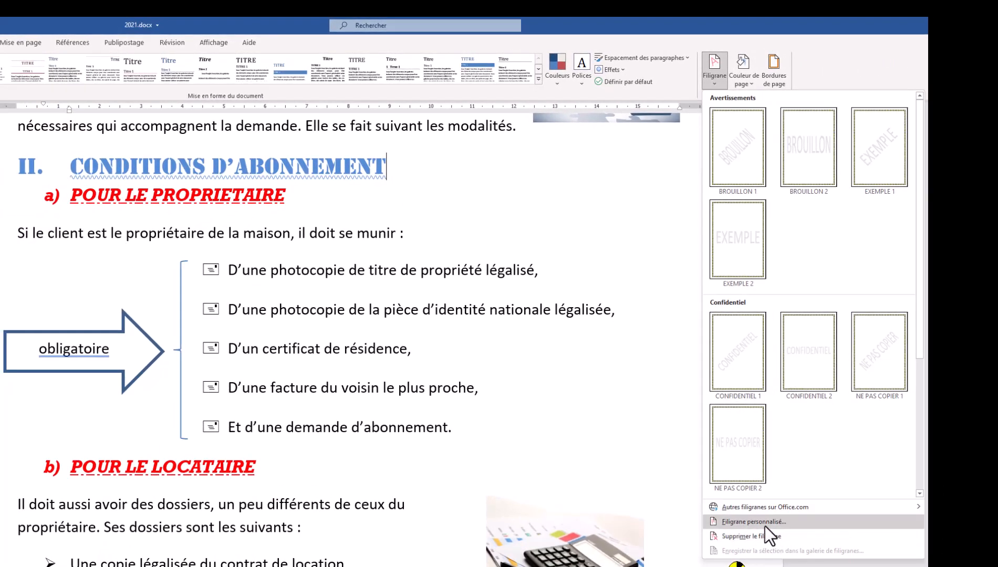
pyautogui.click(765, 525)
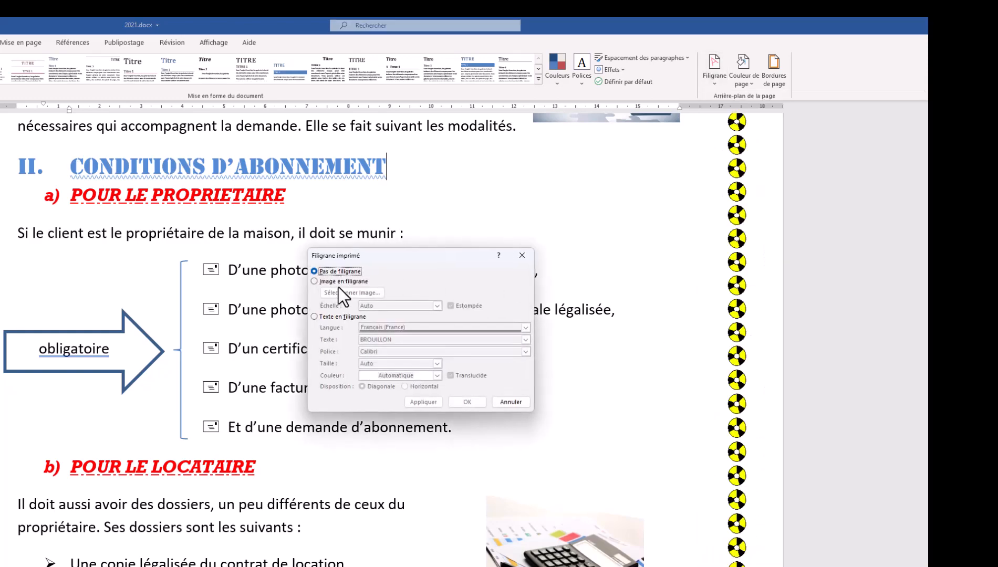
pyautogui.click(341, 281)
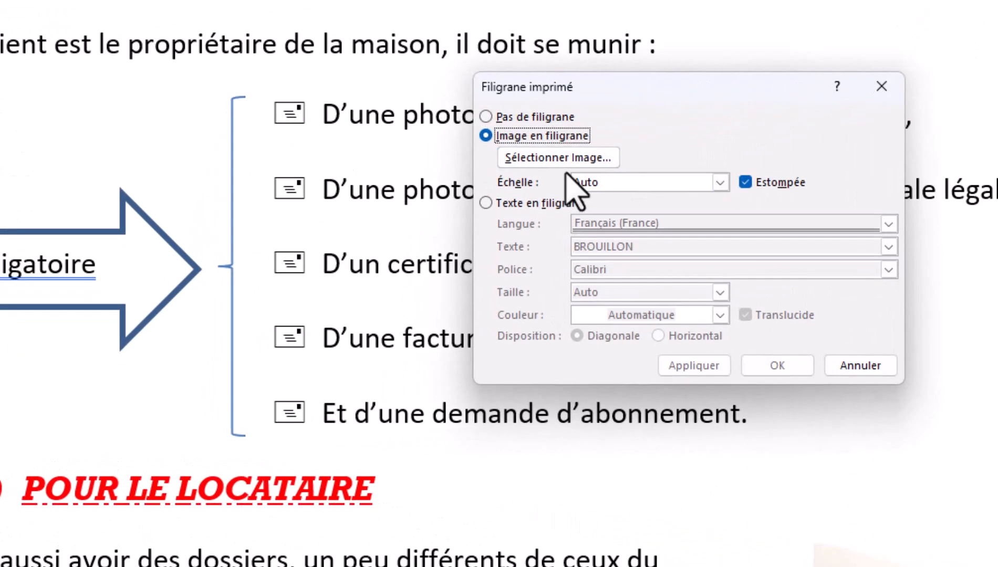
pyautogui.click(515, 205)
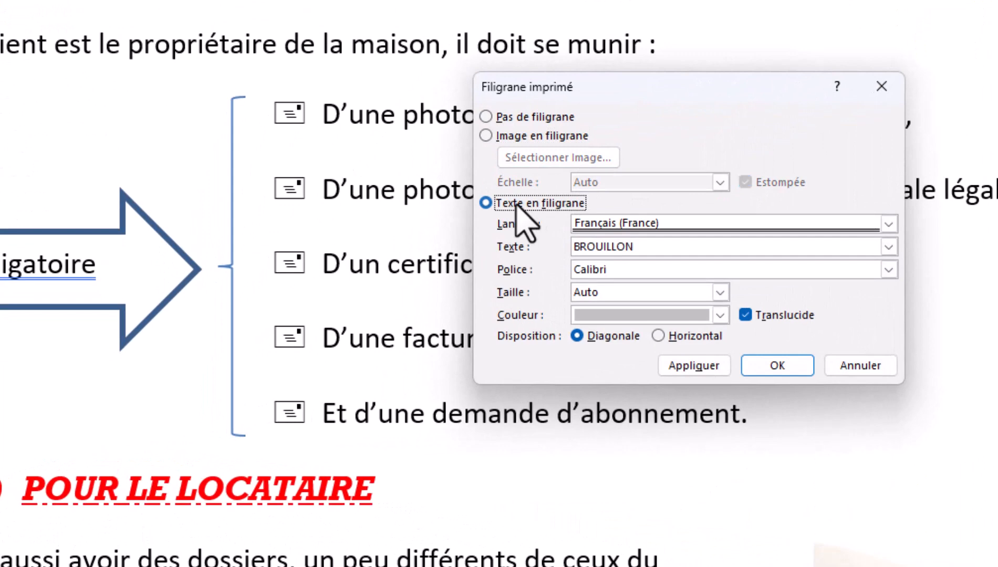
# Enter C F P C as the watermark's font, pick a darker gray colour, and apply the diagonal BROUILLON watermark
pyautogui.moveTo(706, 267); pyautogui.dragTo(544, 265)
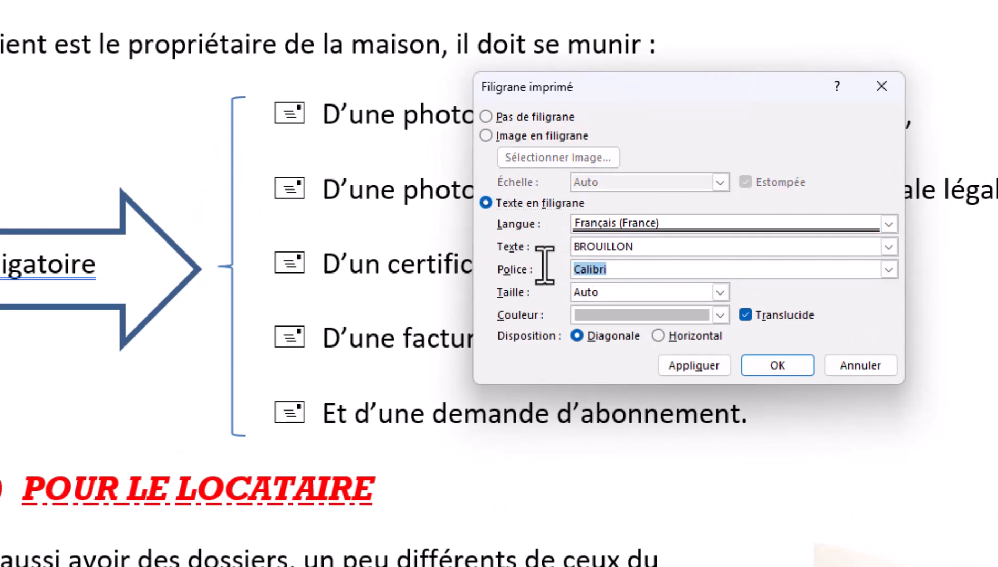
pyautogui.write('C F P C')
pyautogui.click(719, 315)
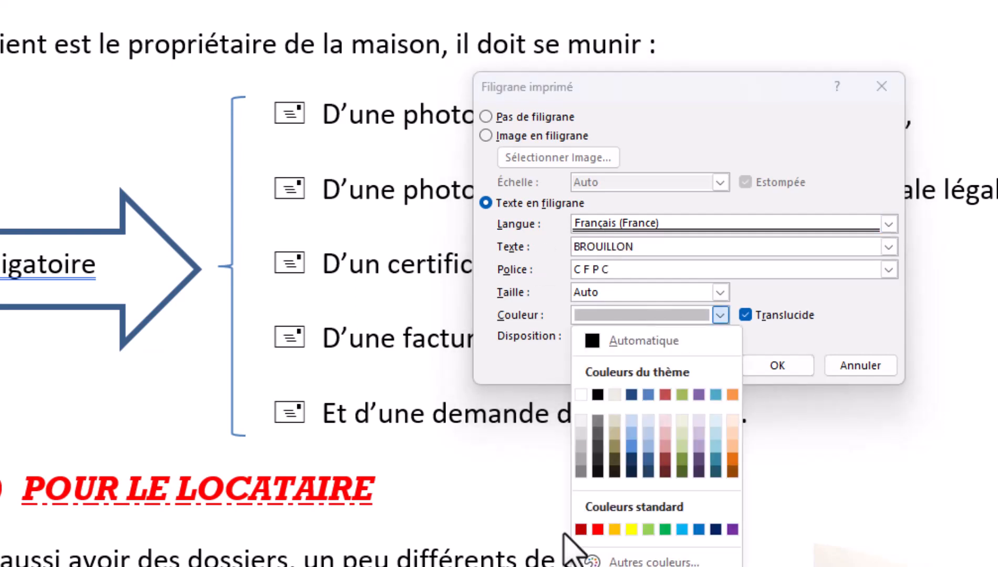
pyautogui.click(583, 469)
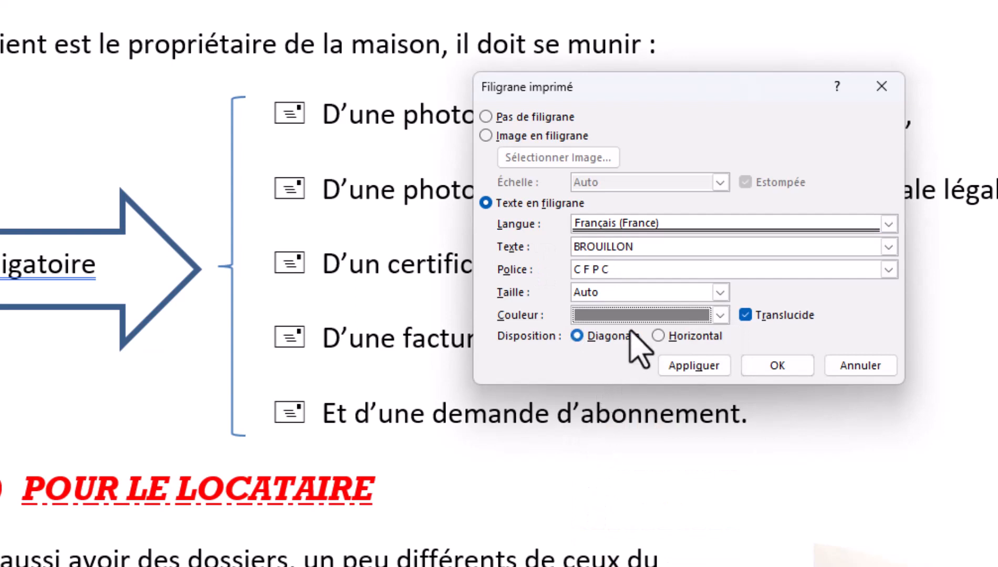
pyautogui.click(700, 368)
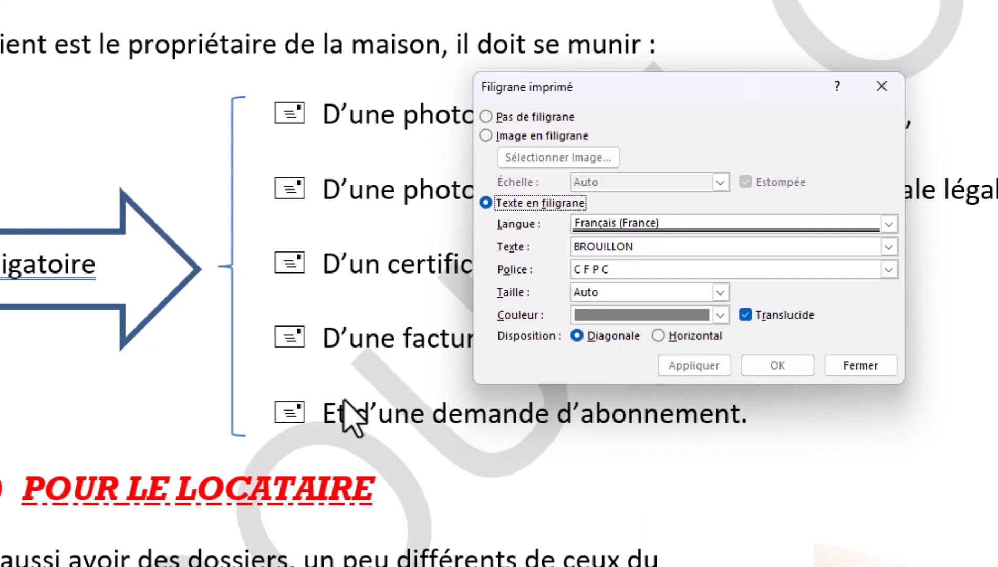
# Set the watermark text to C F P C in the Tw Cen MT font, apply it, and move the dialog aside
pyautogui.click(671, 250)
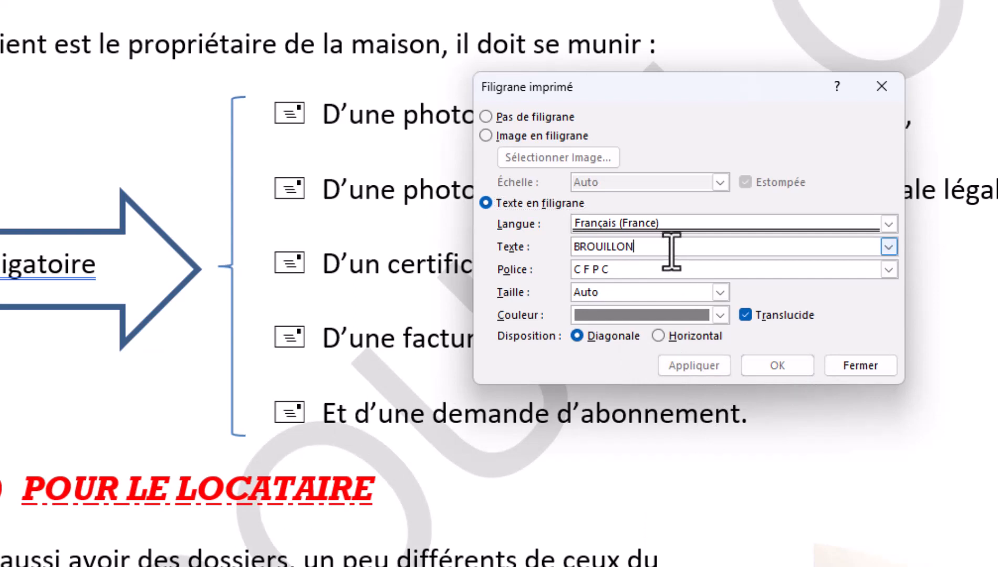
pyautogui.moveTo(671, 251); pyautogui.dragTo(306, 227)
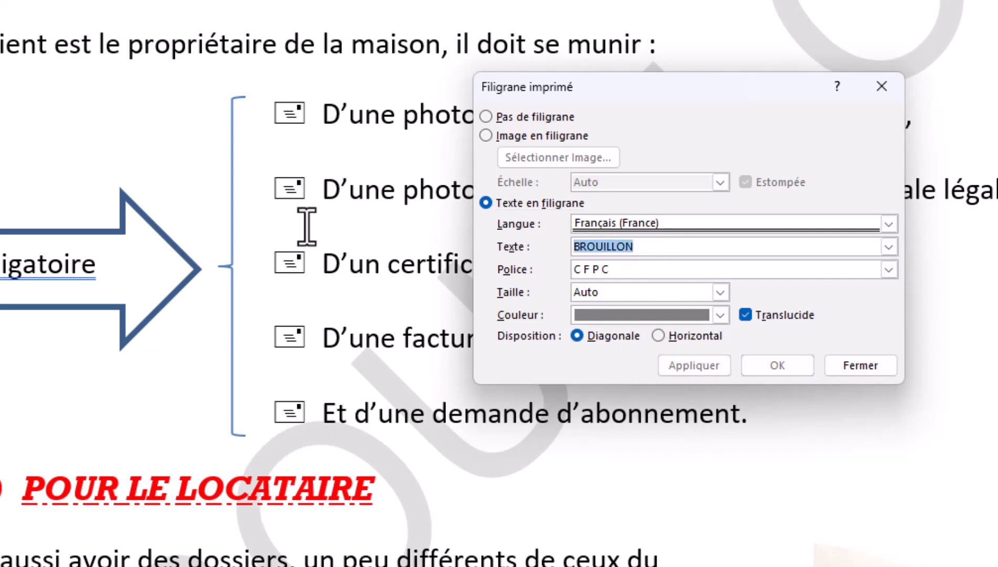
pyautogui.write('c')
pyautogui.press('BackSpace')
pyautogui.write('C F P C')
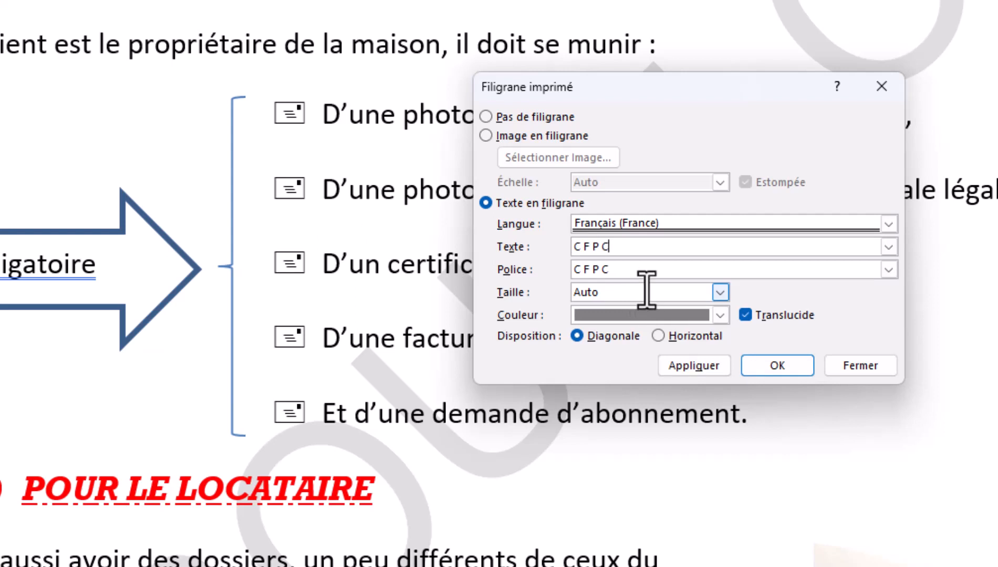
pyautogui.click(700, 269)
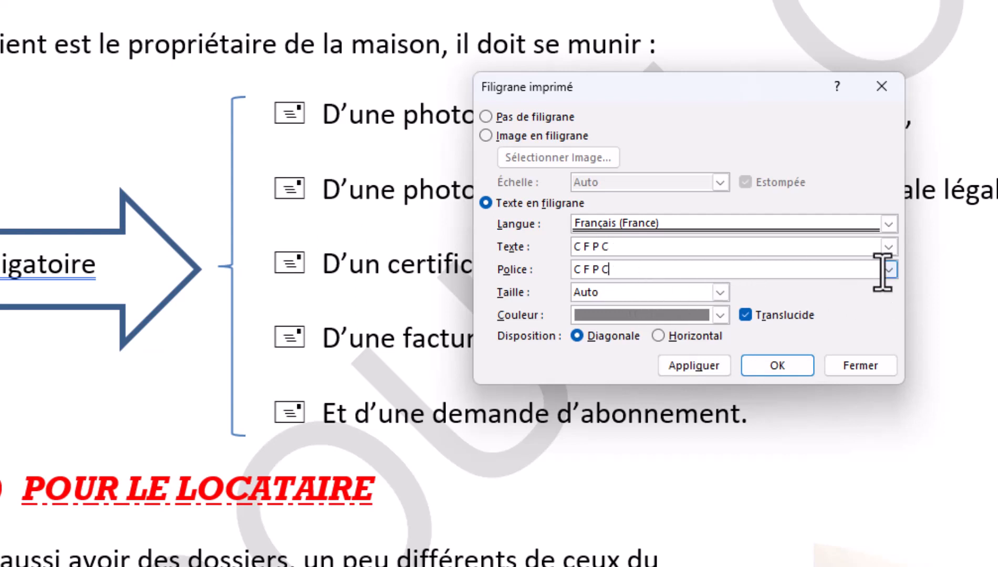
pyautogui.click(888, 269)
pyautogui.click(681, 315)
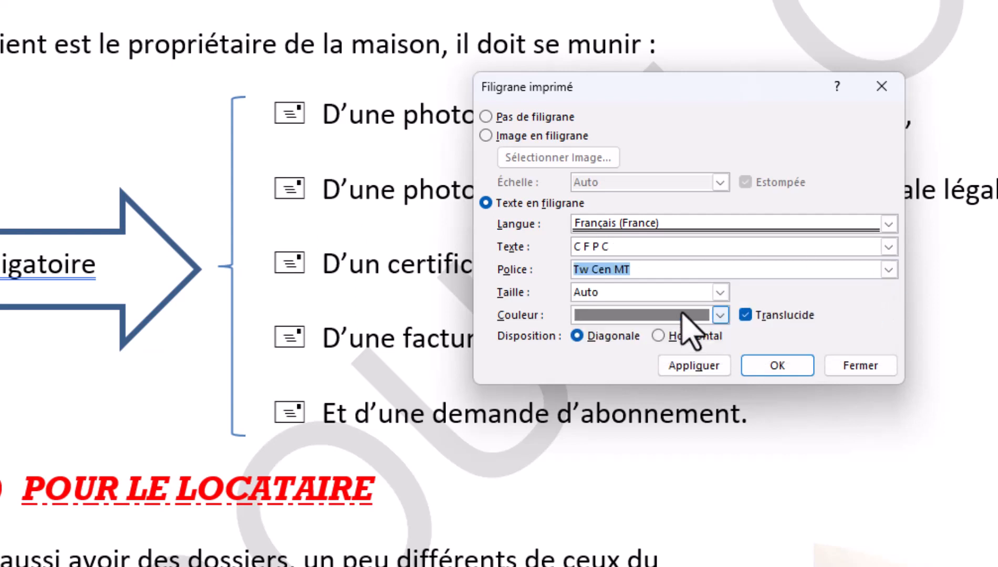
pyautogui.click(693, 366)
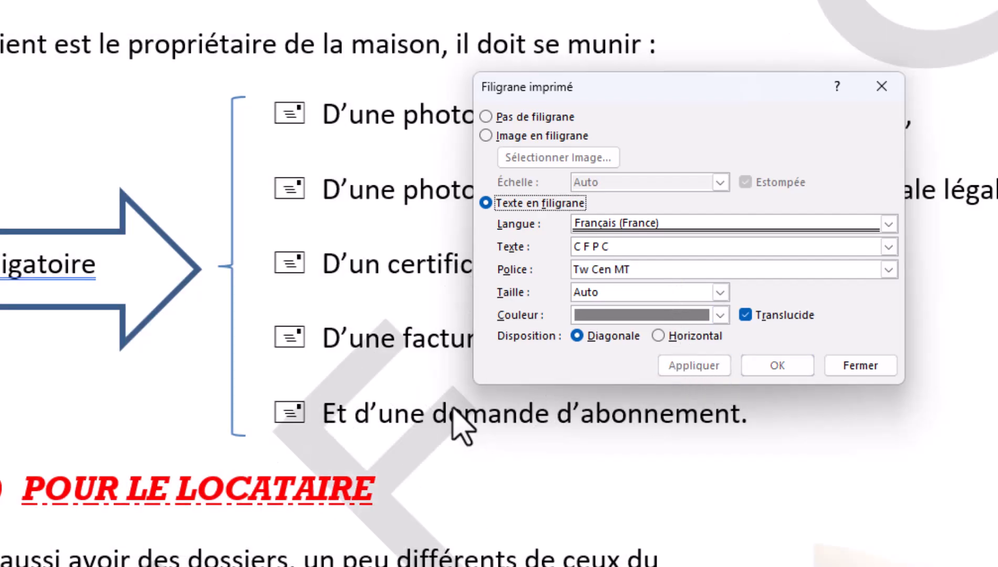
pyautogui.click(881, 87)
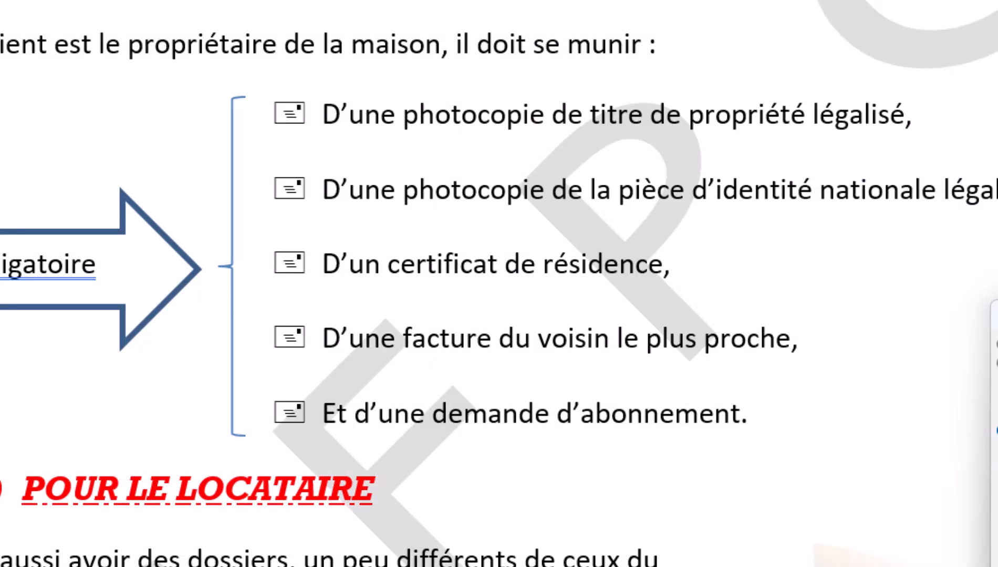
pyautogui.moveTo(997, 320); pyautogui.dragTo(874, 221)
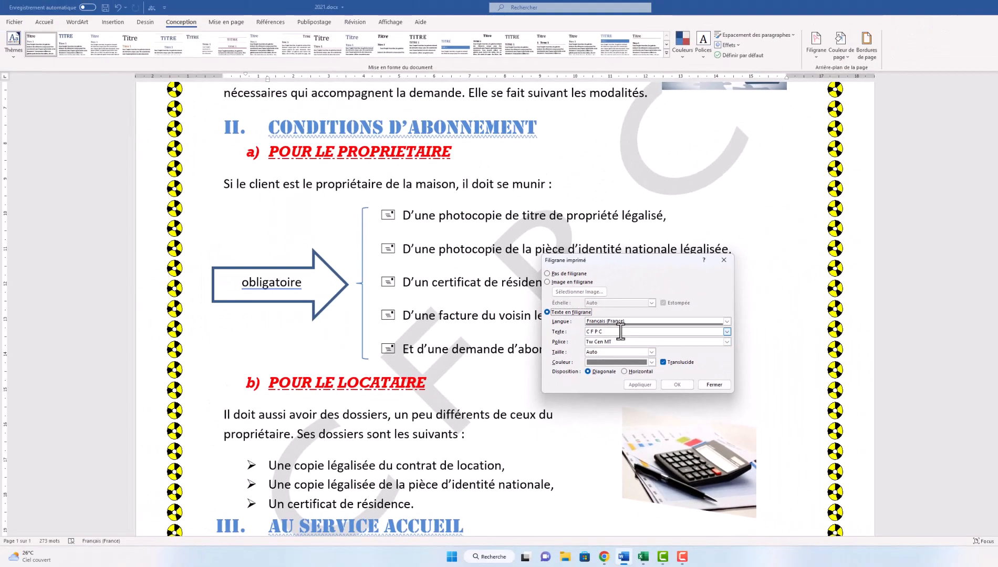
# Change the C F P C watermark's colour to a blue theme colour, keeping the automatic size, then apply it and close the settings
pyautogui.click(651, 352)
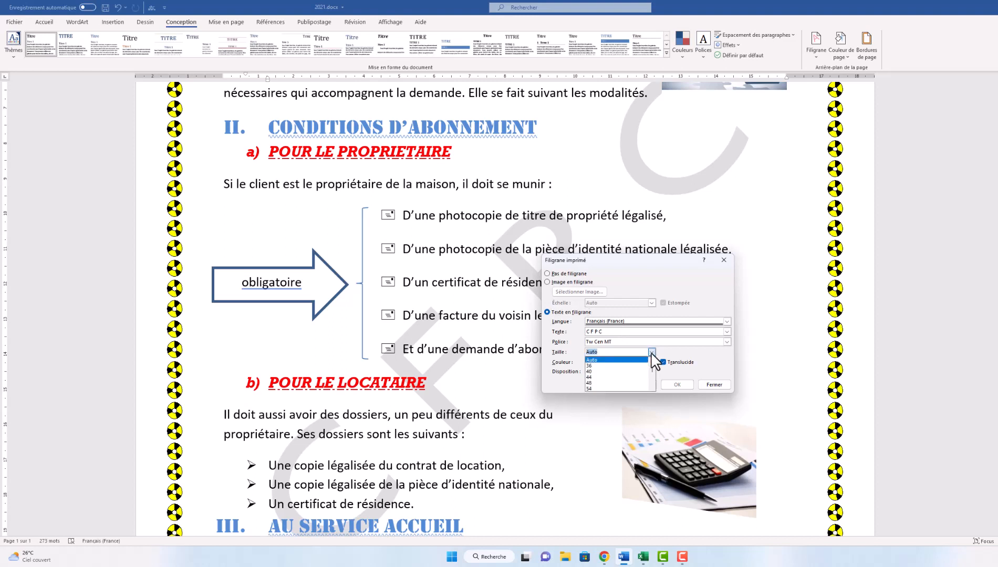
pyautogui.click(704, 344)
pyautogui.click(652, 362)
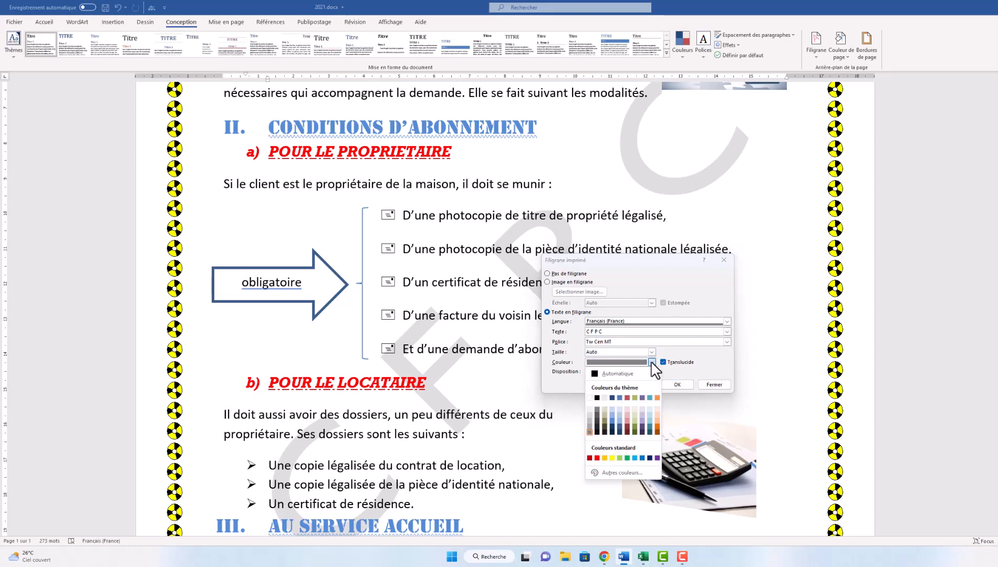
pyautogui.click(613, 426)
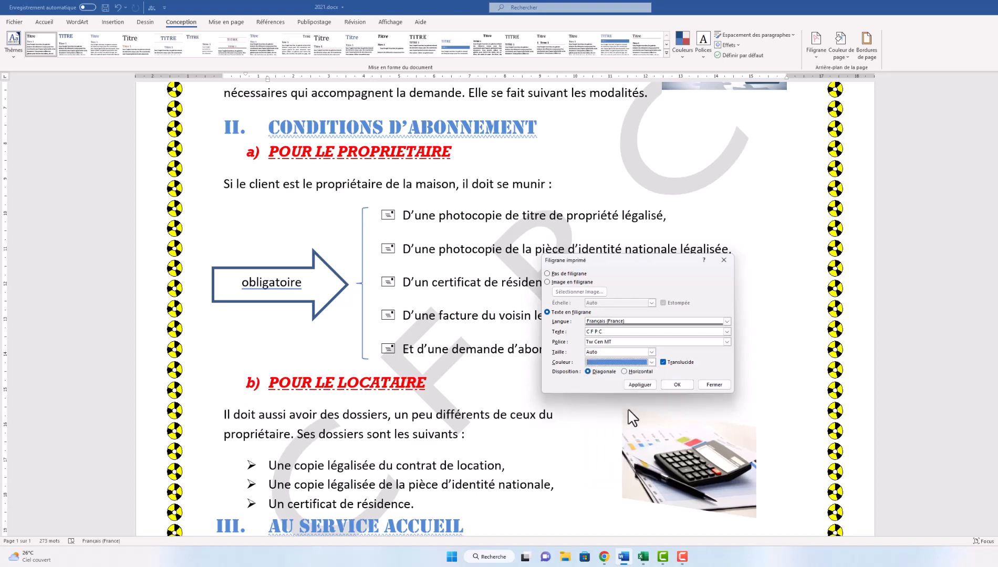
pyautogui.click(634, 384)
pyautogui.click(705, 382)
pyautogui.scroll(3, 564, 380)
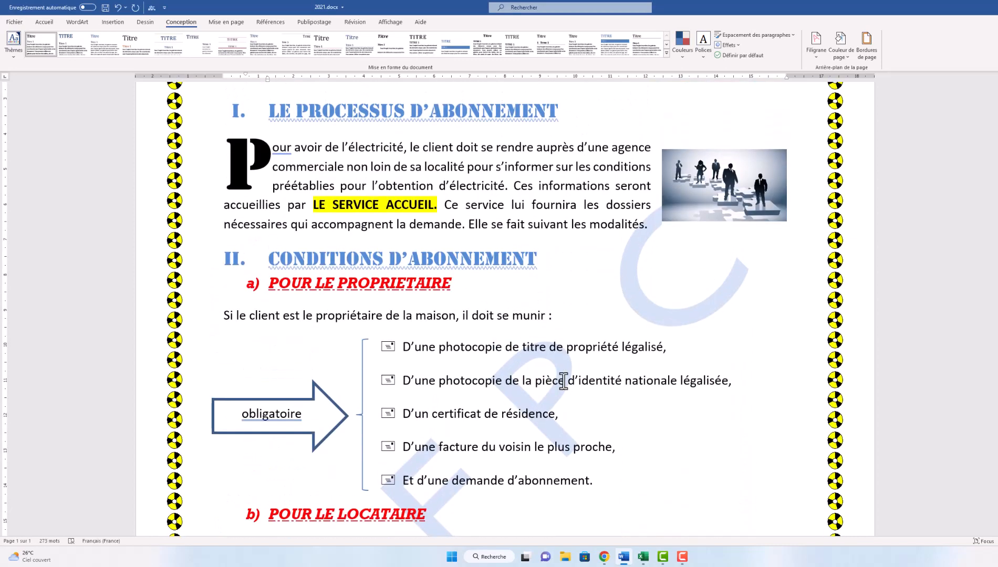